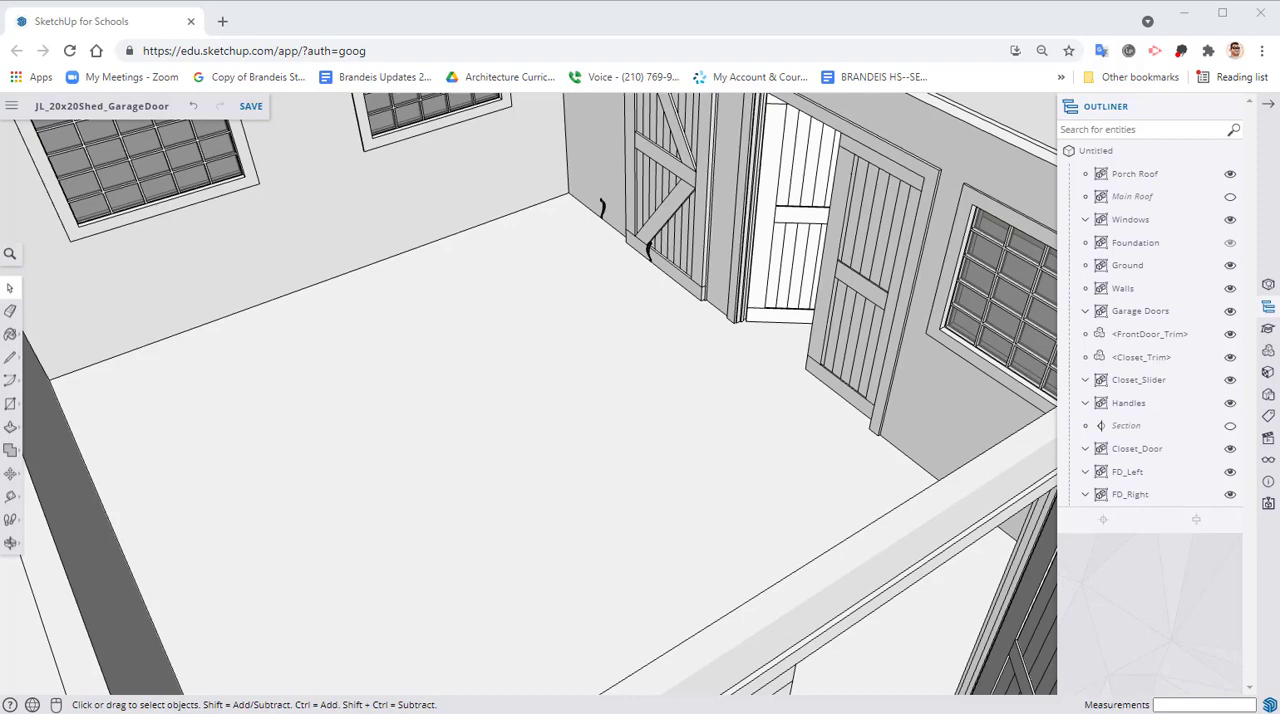
# Copy the Handles group about 5' 2" along the closet wall toward the front doors
pyautogui.moveTo(476, 152); pyautogui.dragTo(643, 400, button='middle')
pyautogui.scroll(3, 643, 400)
pyautogui.click(640, 398)
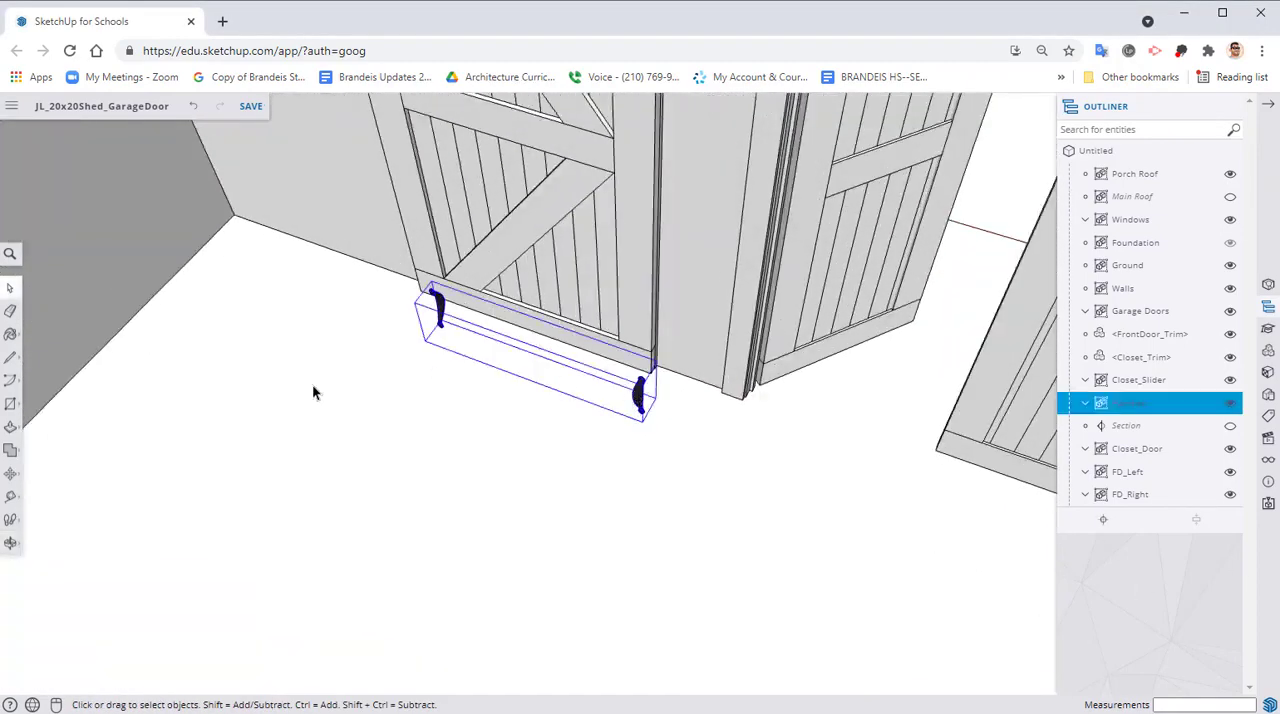
pyautogui.click(10, 472)
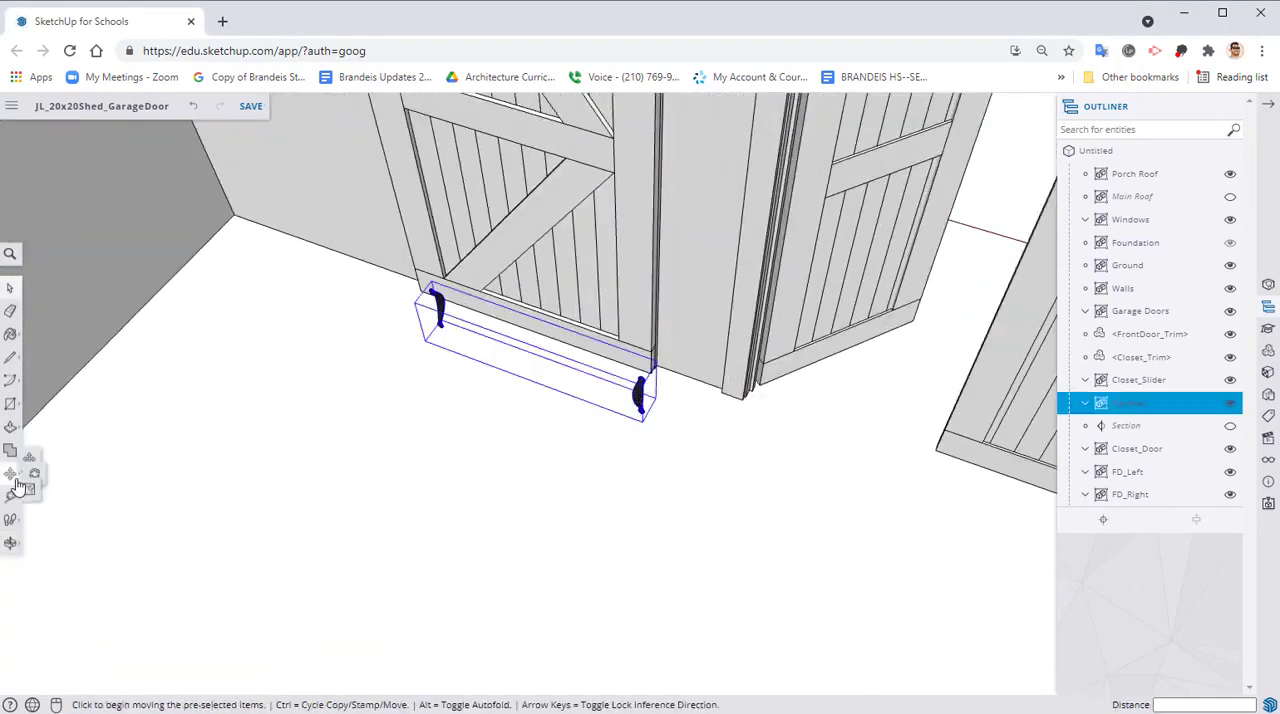
pyautogui.click(452, 326)
pyautogui.press('ctrl')
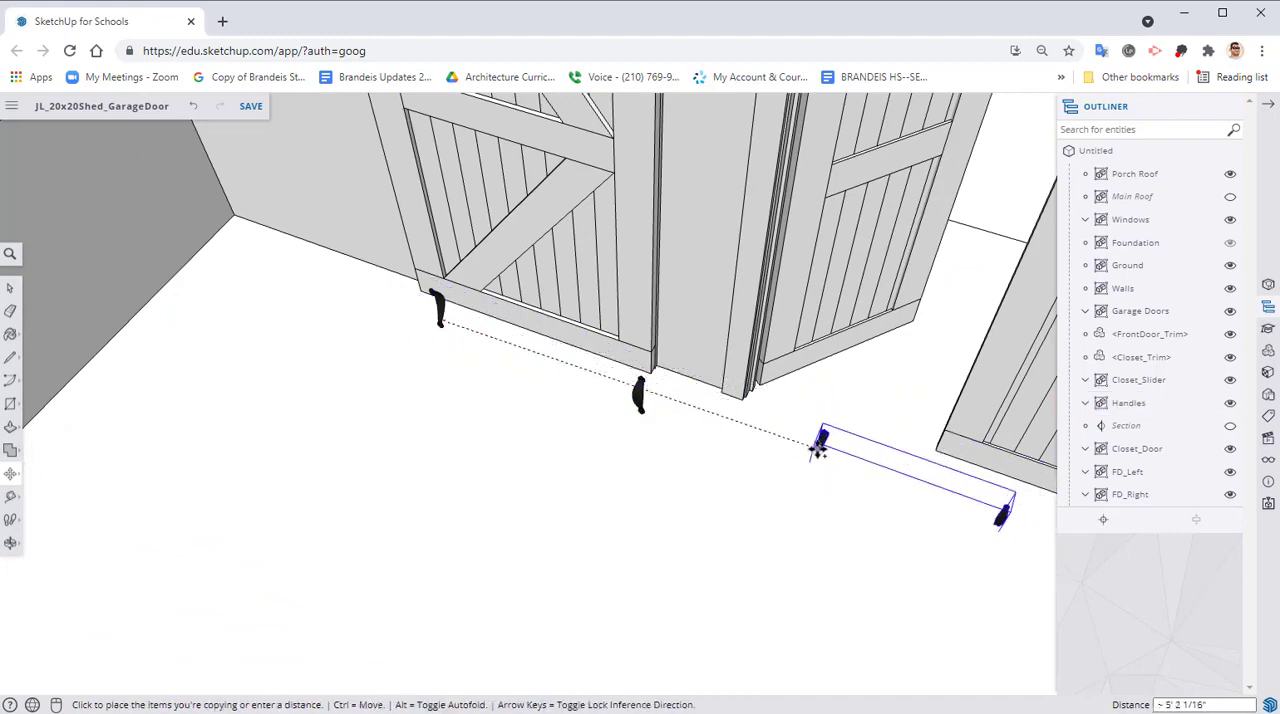
pyautogui.click(808, 440)
# Explode the original Handles group beside the closet door and delete the handle farther from the front doors
pyautogui.moveTo(671, 466); pyautogui.dragTo(450, 340, button='middle')
pyautogui.press('space')
pyautogui.click(446, 344)
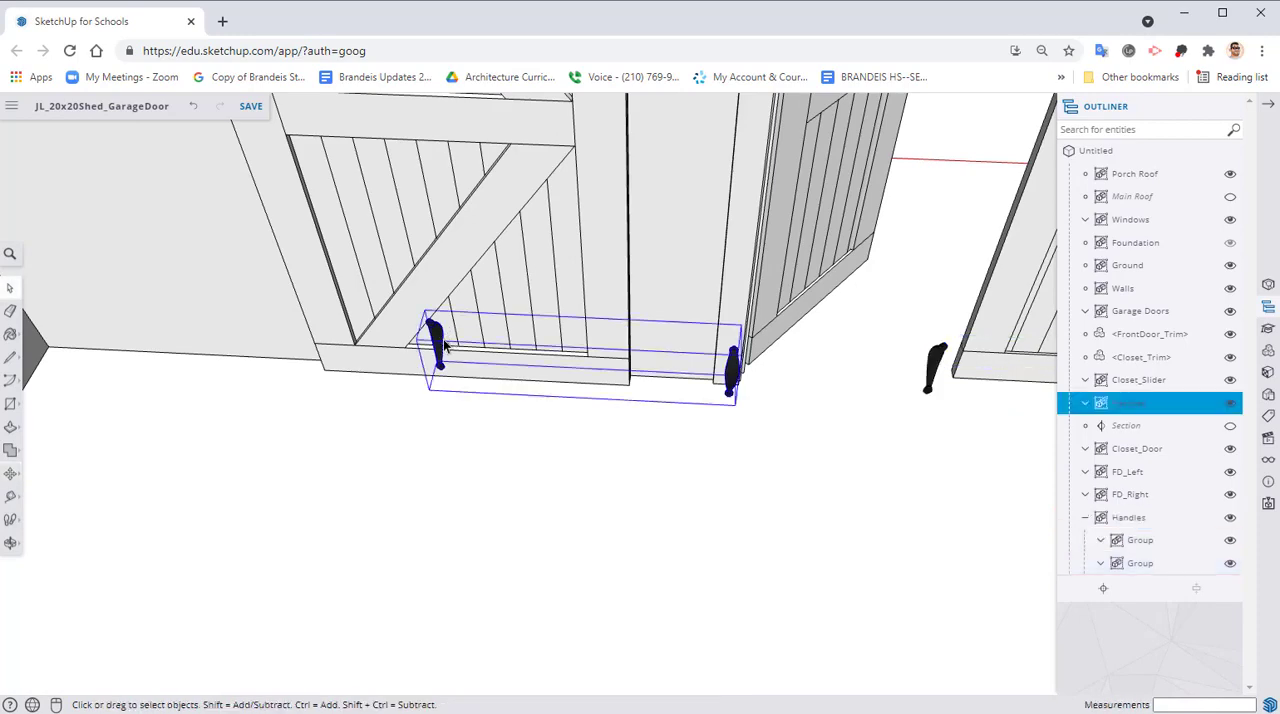
pyautogui.rightClick(446, 344)
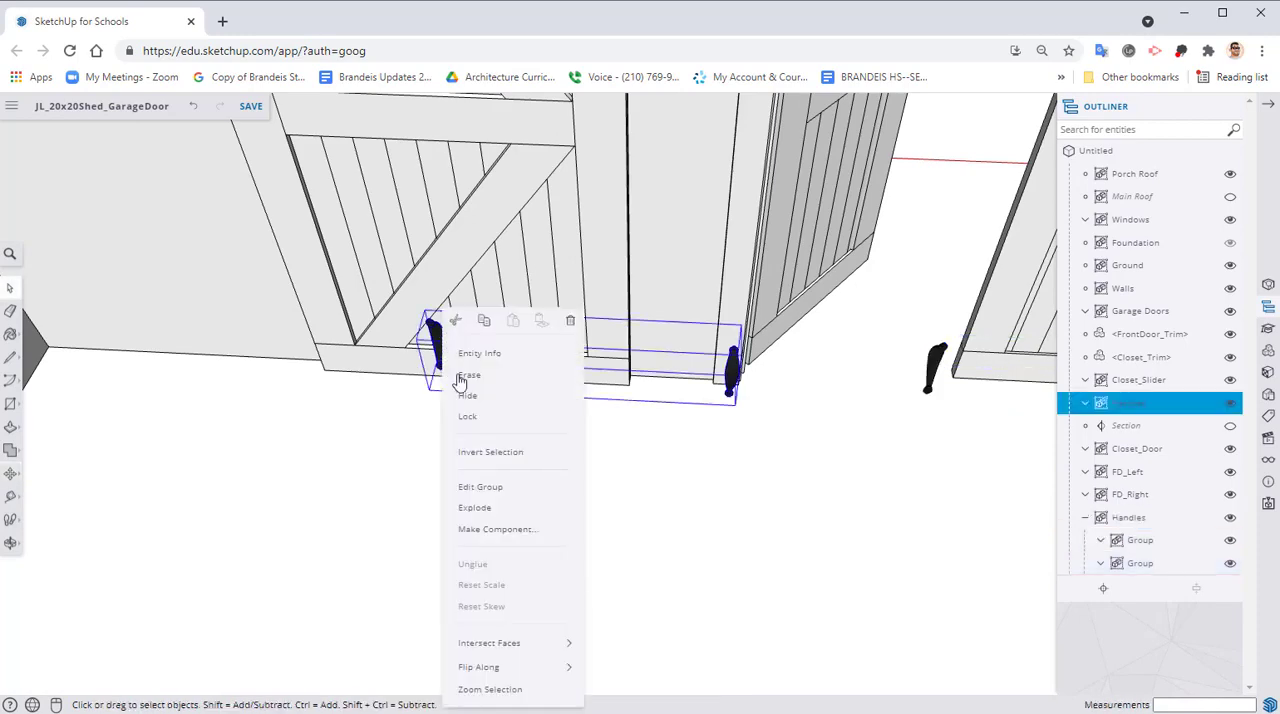
pyautogui.click(472, 508)
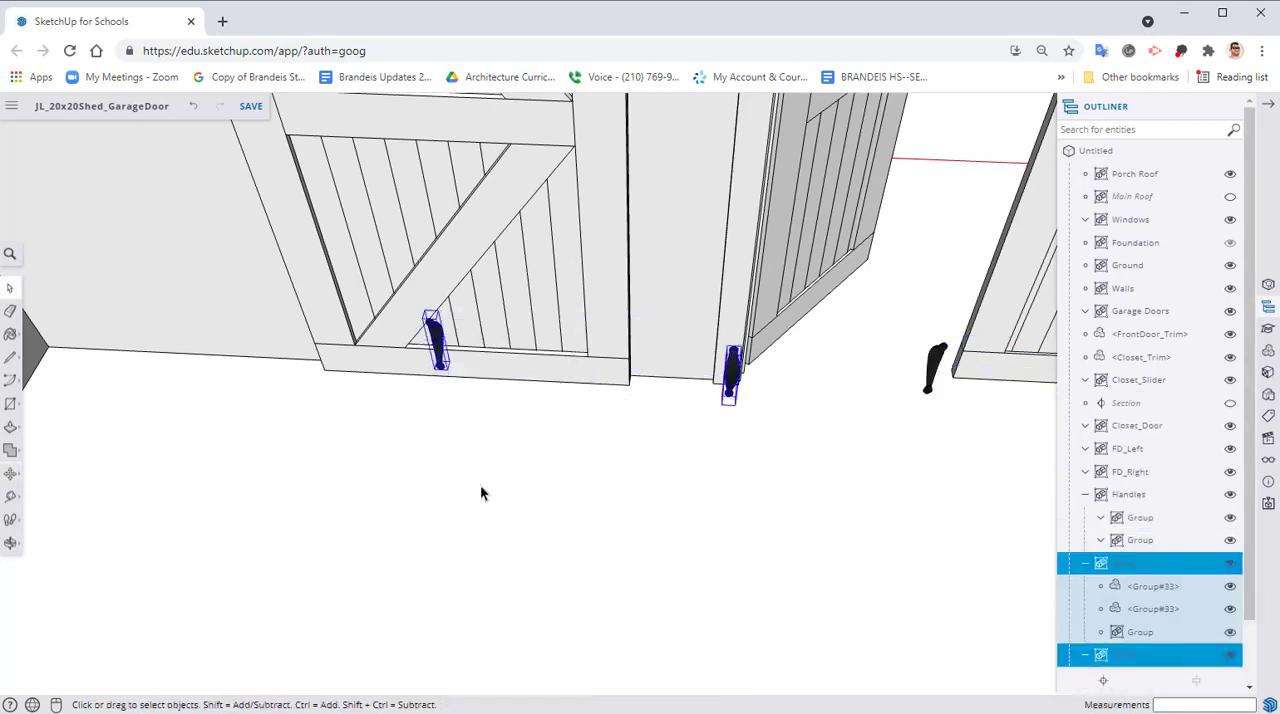
pyautogui.click(437, 345)
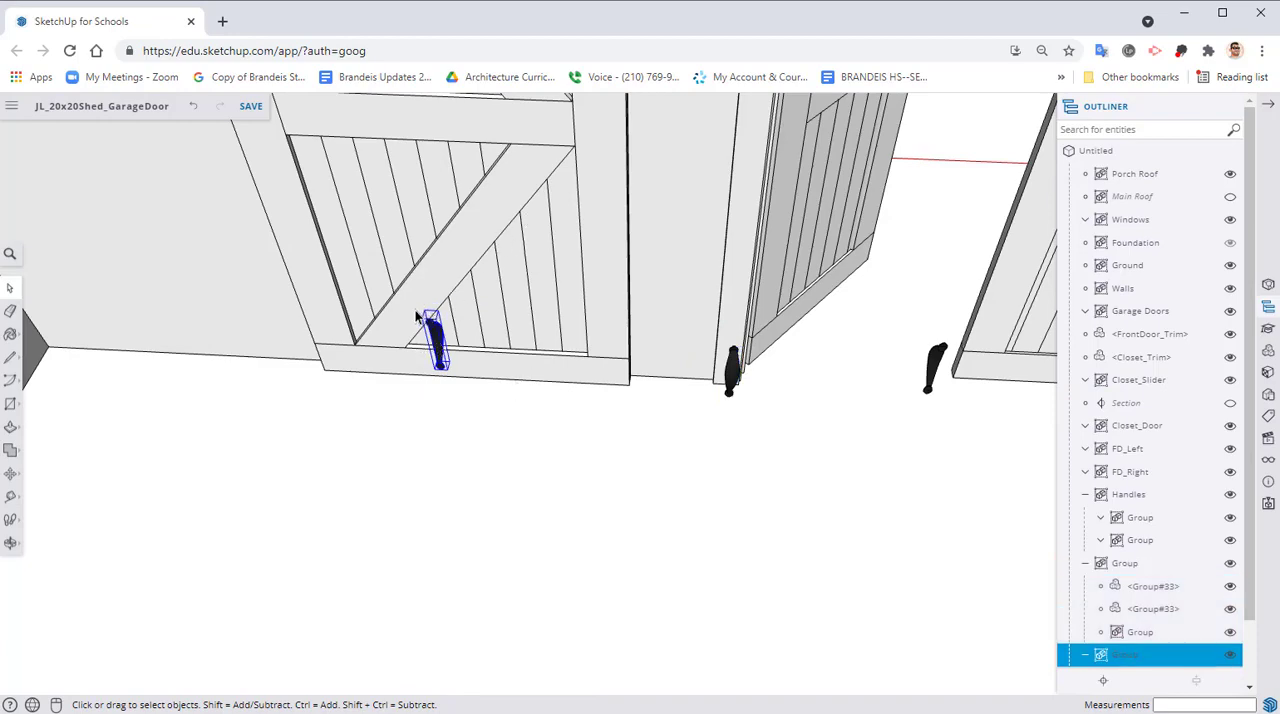
pyautogui.press('Delete')
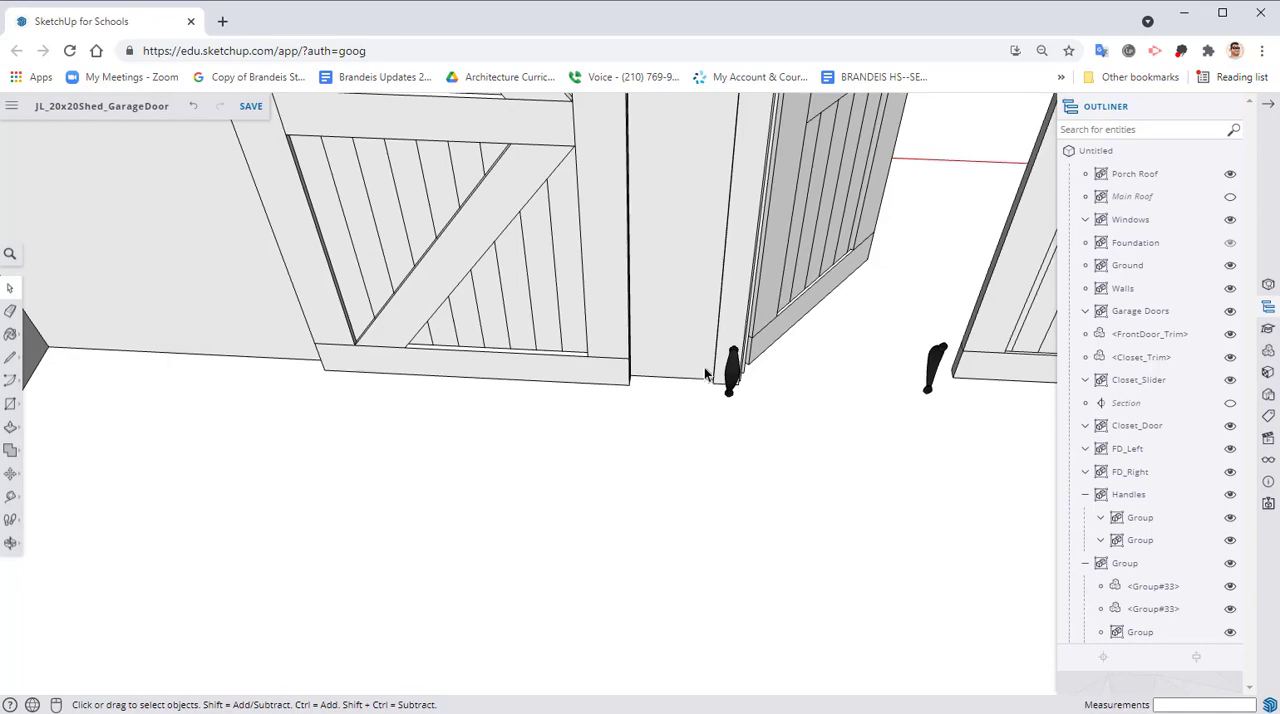
# Move the remaining loose handle up onto the closet door's side board, beside the middle rail
pyautogui.click(730, 378)
pyautogui.moveTo(720, 420); pyautogui.dragTo(861, 387, button='middle')
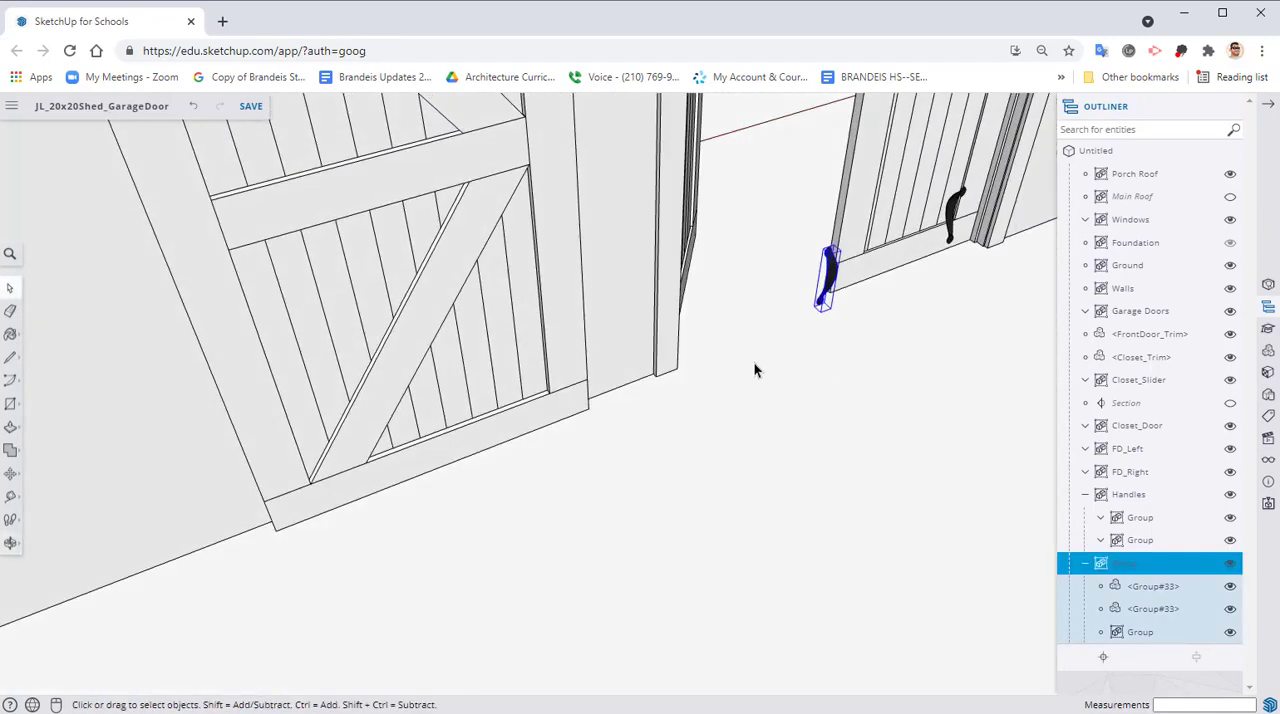
pyautogui.press('m')
pyautogui.scroll(3, 815, 315)
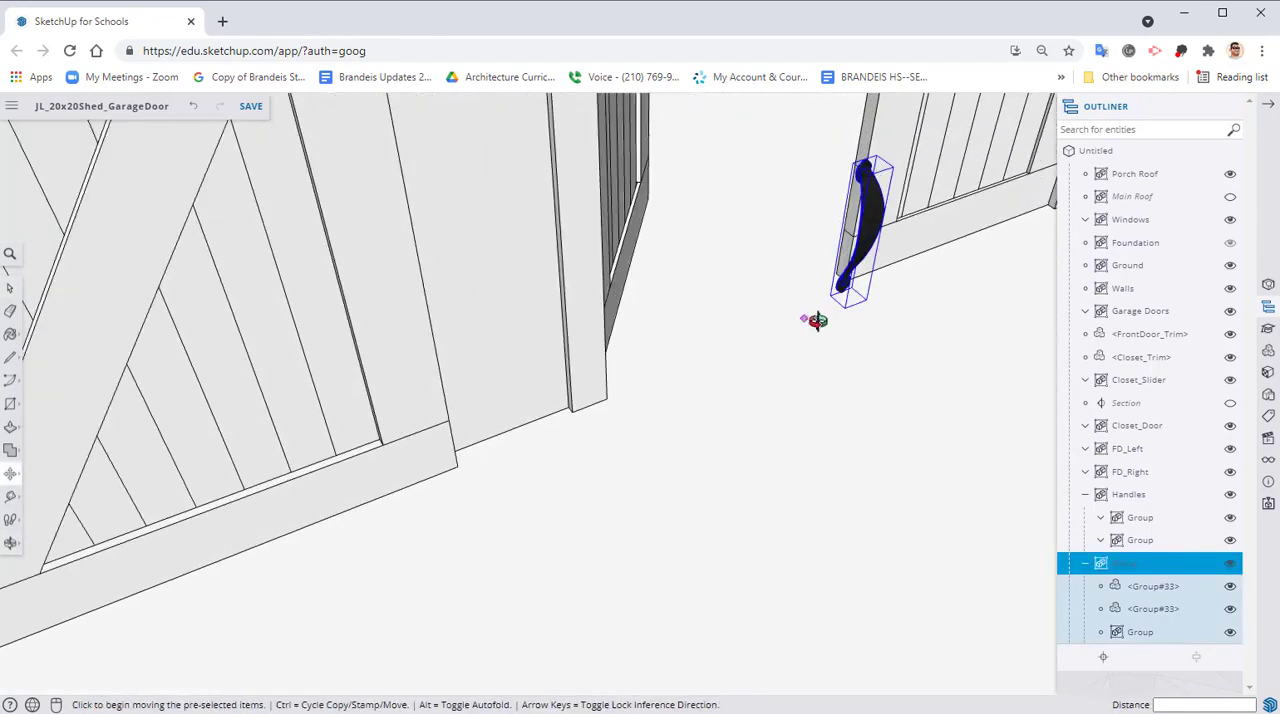
pyautogui.click(863, 294)
pyautogui.moveTo(580, 286); pyautogui.dragTo(600, 234, button='middle')
pyautogui.click(573, 228)
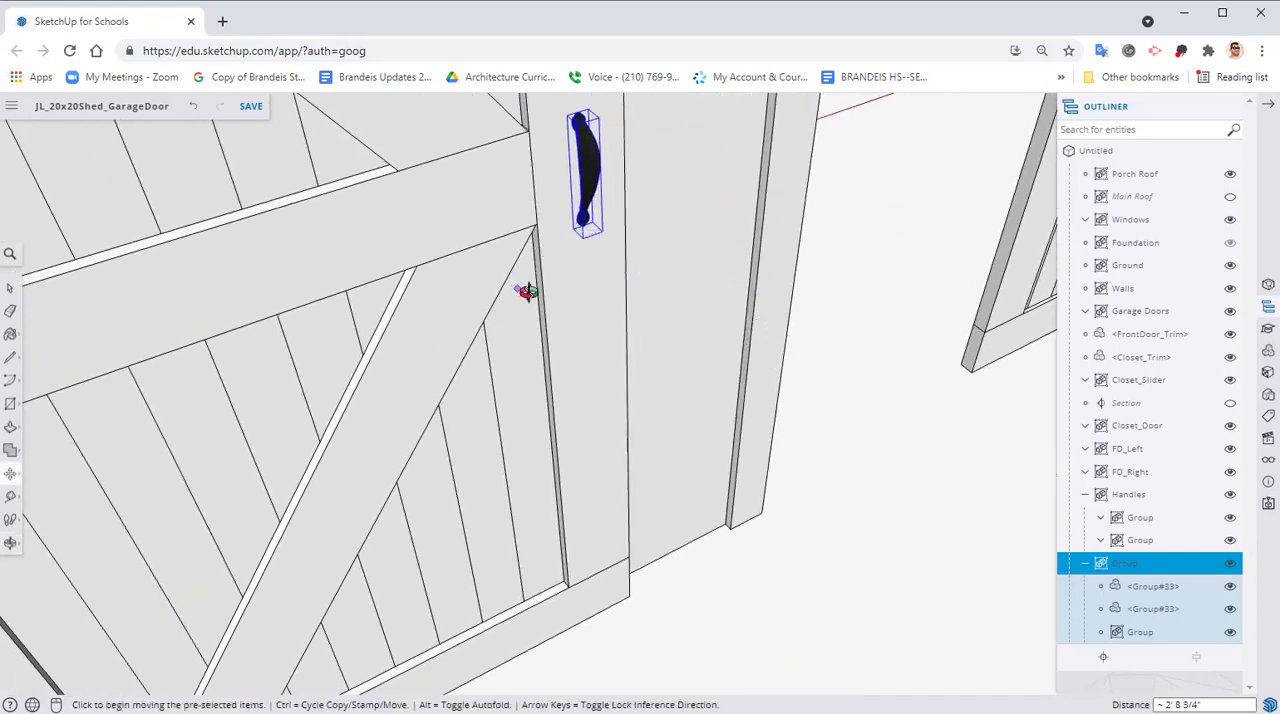
# Lower the closet door handle by about 5/16" to line it up with the middle rail
pyautogui.moveTo(523, 289); pyautogui.dragTo(601, 292, button='middle')
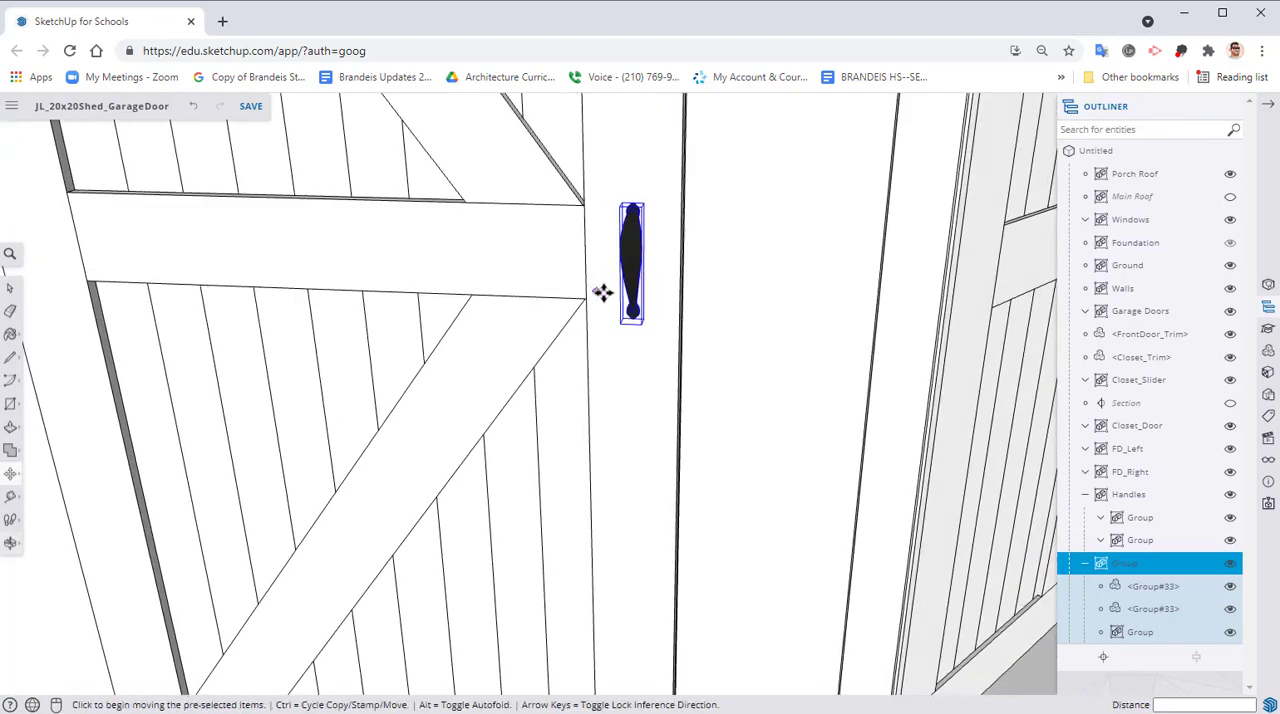
pyautogui.scroll(1, 617, 306)
pyautogui.scroll(2, 603, 217)
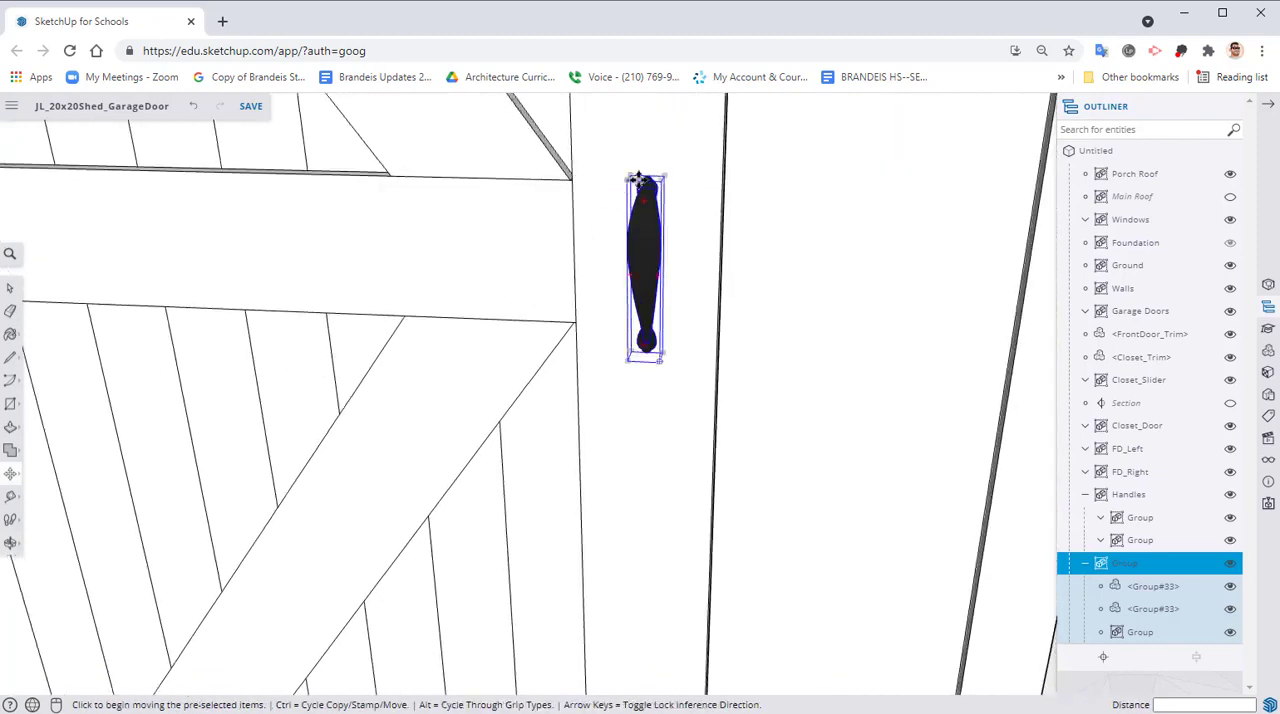
pyautogui.click(638, 178)
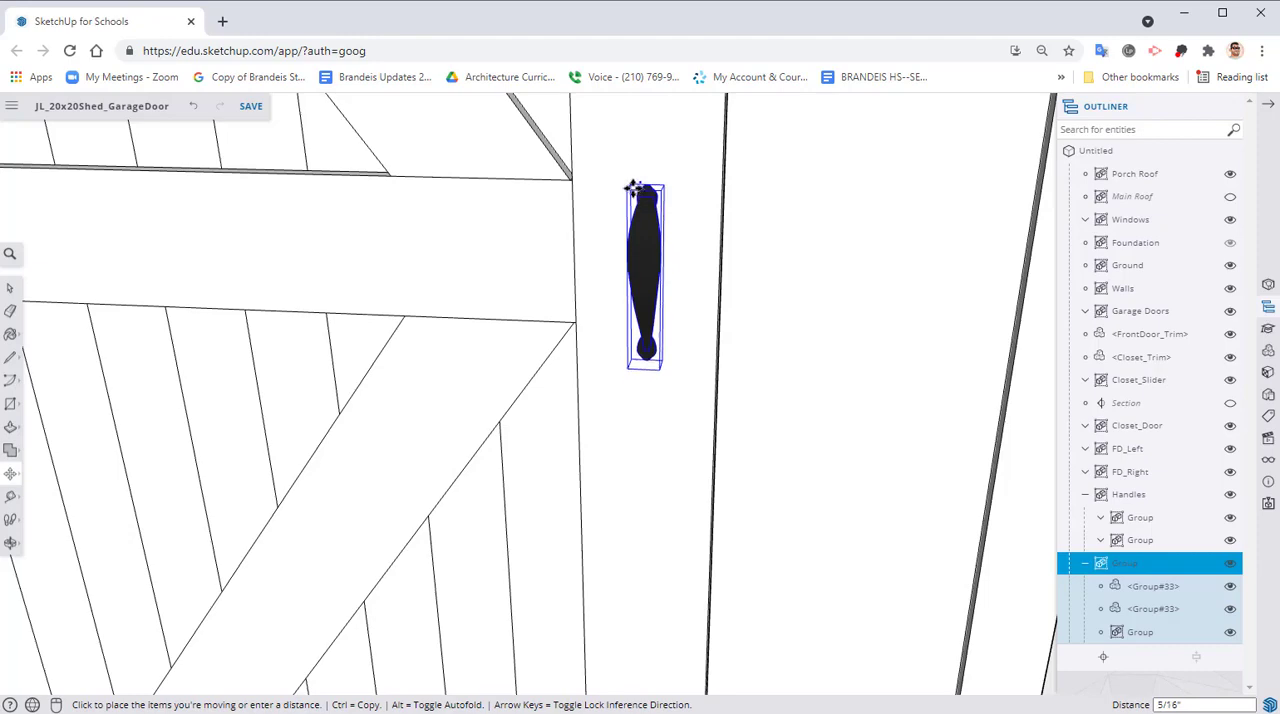
pyautogui.click(634, 188)
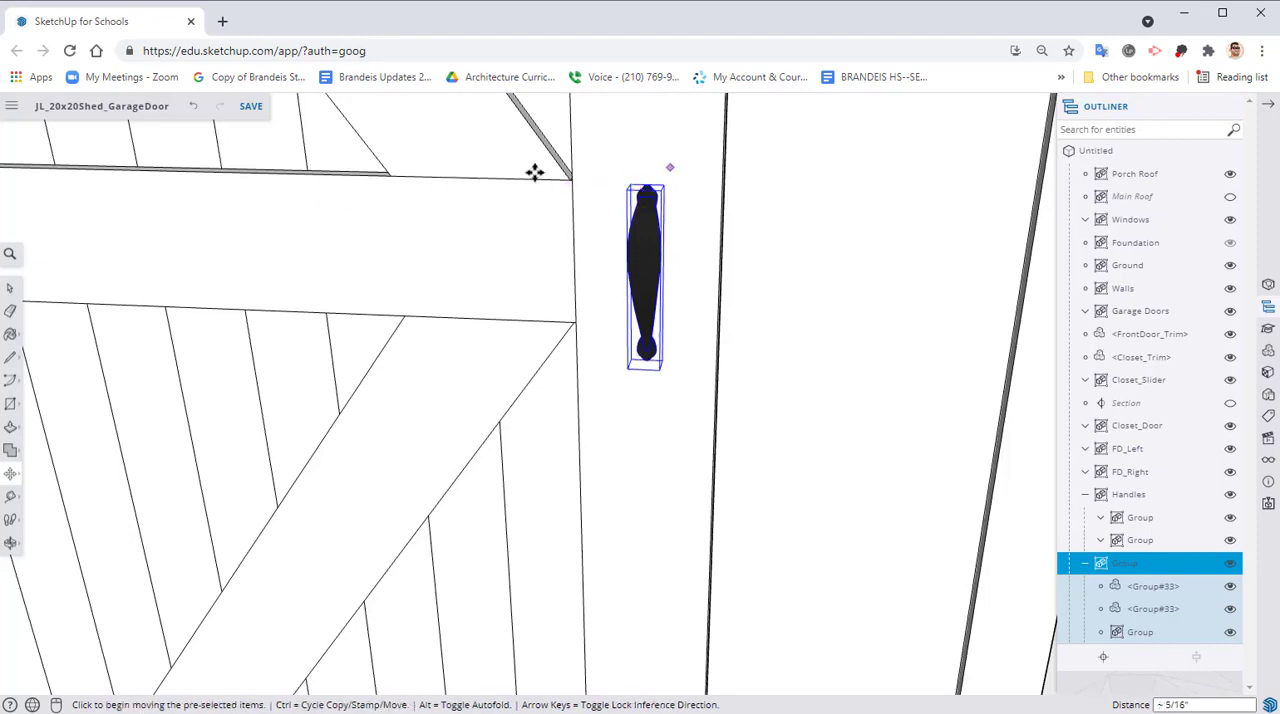
# Check the closet door handle's placement from wider and opposite viewpoints
pyautogui.moveTo(681, 232)
pyautogui.mouseDown(button='middle')
pyautogui.moveTo(429, 206)
pyautogui.moveTo(669, 206)
pyautogui.moveTo(551, 199)
pyautogui.moveTo(717, 328)
pyautogui.moveTo(646, 308)
pyautogui.moveTo(575, 320)
pyautogui.moveTo(862, 298)
pyautogui.moveTo(786, 309)
pyautogui.moveTo(764, 352)
pyautogui.moveTo(576, 415)
pyautogui.moveTo(300, 535)
pyautogui.mouseUp(button='middle')
pyautogui.scroll(-5, 786, 309)
pyautogui.scroll(-5, 623, 389)
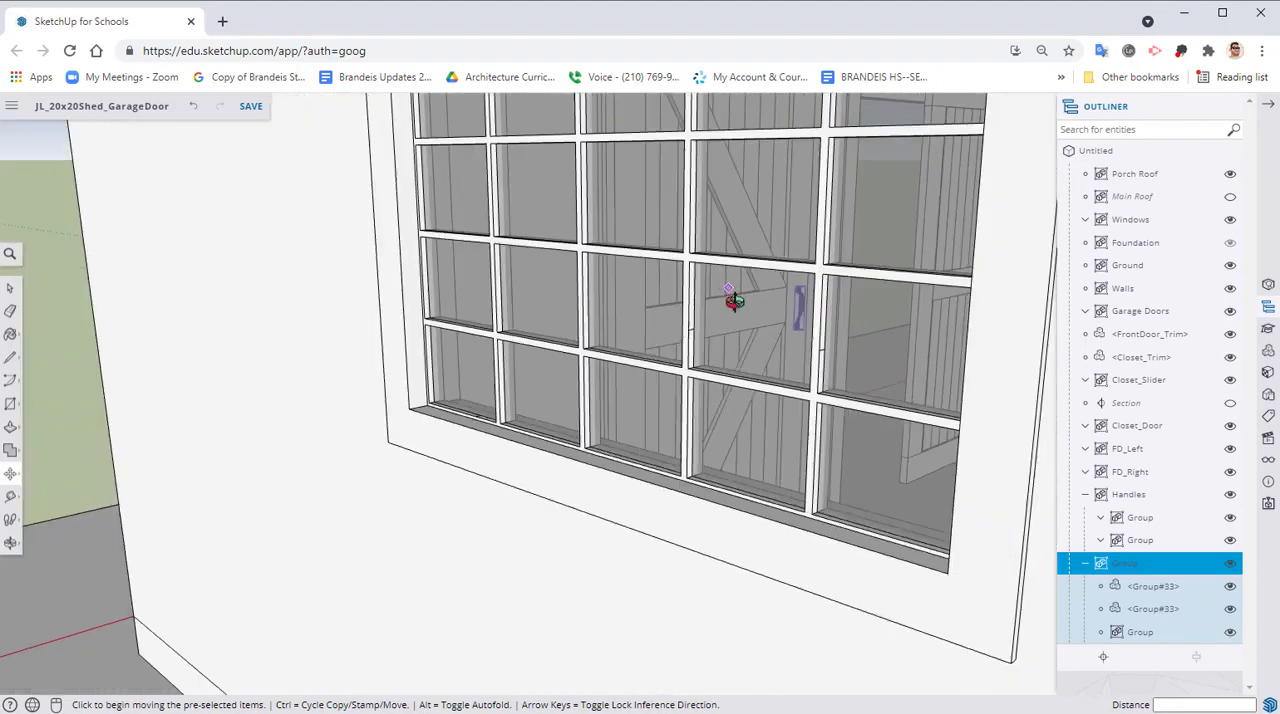
pyautogui.moveTo(736, 302); pyautogui.dragTo(709, 586, button='middle')
pyautogui.scroll(-4, 764, 343)
pyautogui.scroll(-4, 764, 343)
pyautogui.keyDown('shift'); pyautogui.moveTo(747, 394); pyautogui.dragTo(670, 540, button='middle'); pyautogui.keyUp('shift')
pyautogui.moveTo(776, 346); pyautogui.dragTo(349, 520, button='middle')
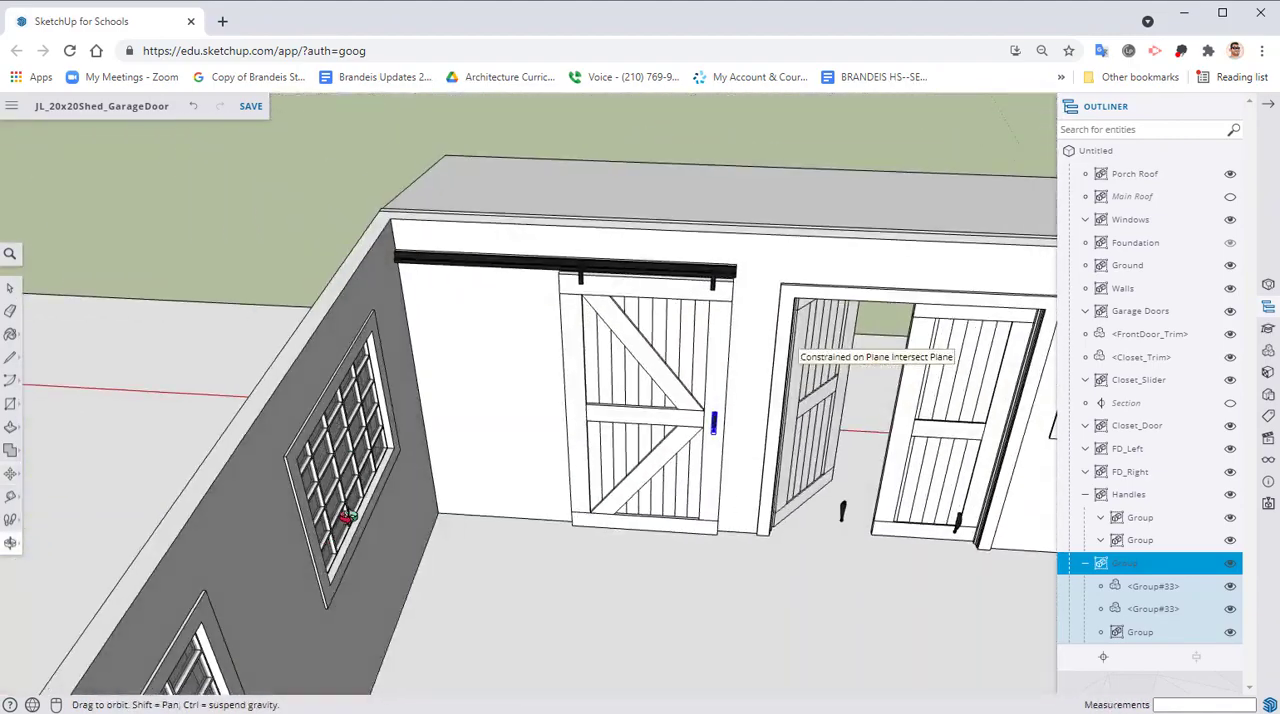
pyautogui.scroll(4, 651, 443)
pyautogui.moveTo(651, 443); pyautogui.dragTo(451, 348, button='middle')
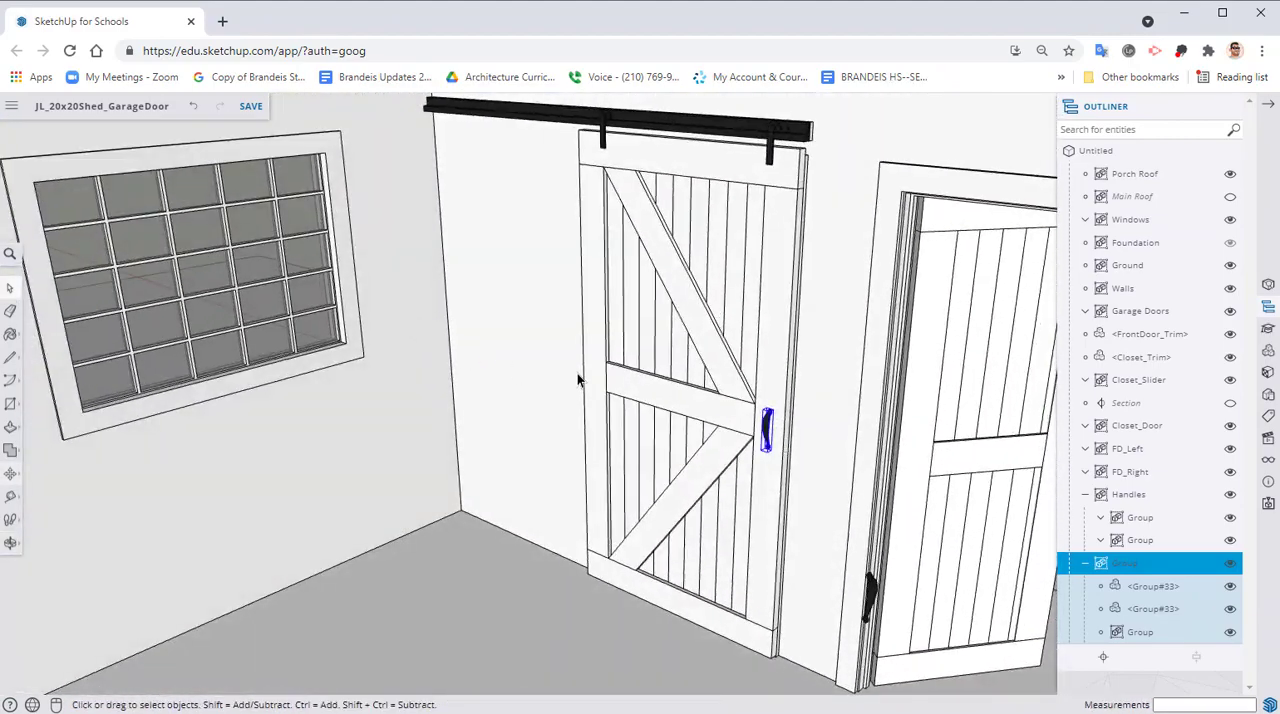
pyautogui.click(543, 363)
# Explode the copied Handles group near the front doors into separate handles
pyautogui.moveTo(543, 363); pyautogui.dragTo(604, 493, button='middle')
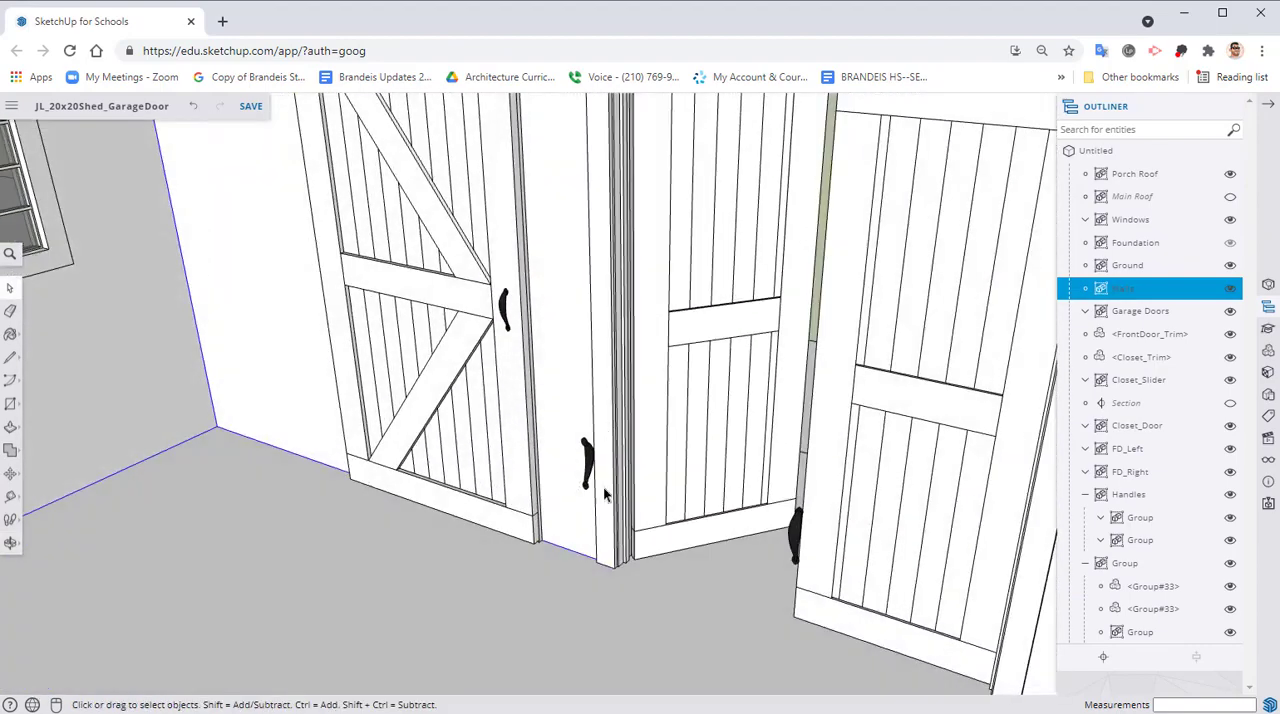
pyautogui.click(588, 467)
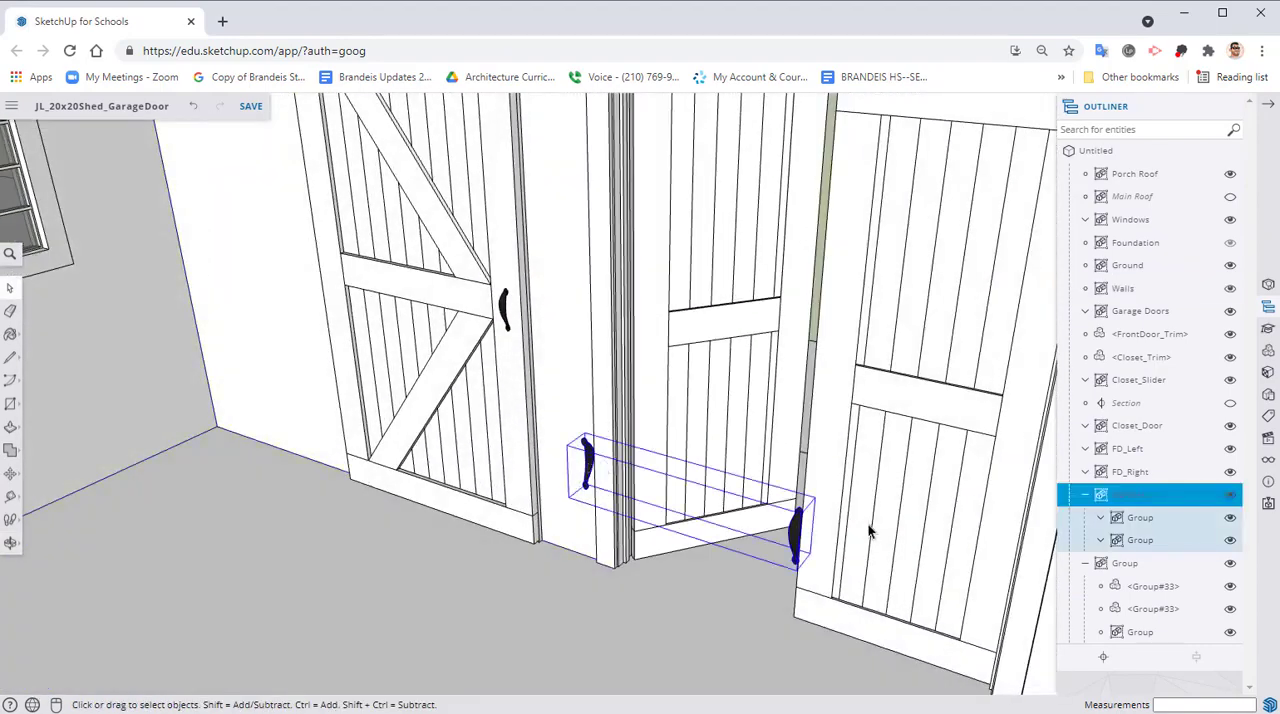
pyautogui.scroll(2, 868, 532)
pyautogui.rightClick(764, 530)
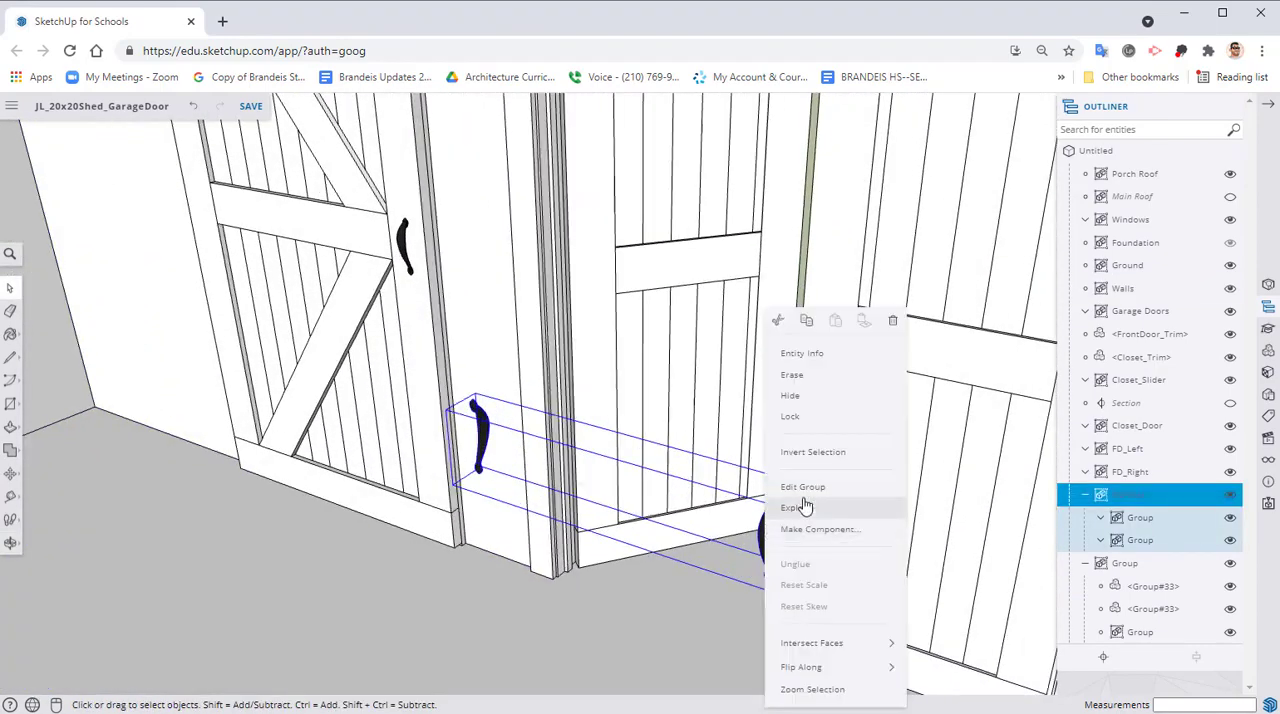
pyautogui.click(805, 507)
# Move both exploded handles together about 2' 10 13/16" onto the front doors at middle-rail height
pyautogui.moveTo(685, 516); pyautogui.dragTo(500, 453, button='middle')
pyautogui.press('m')
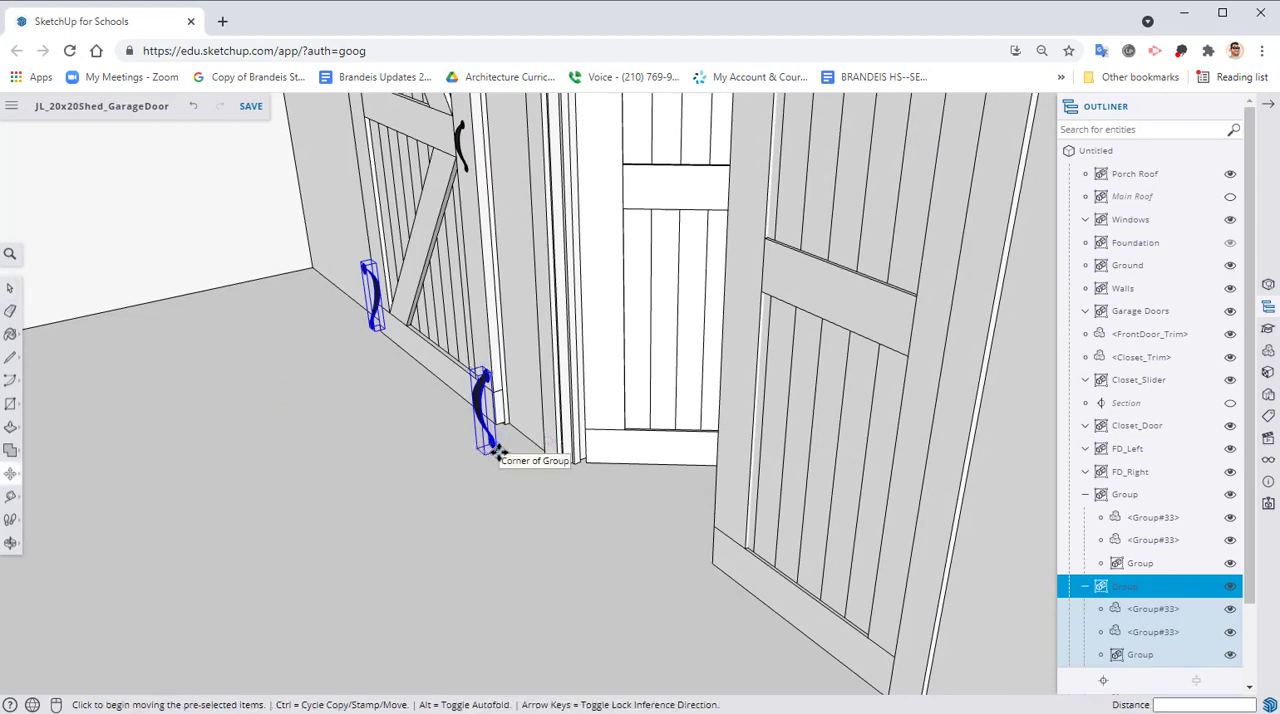
pyautogui.click(563, 428)
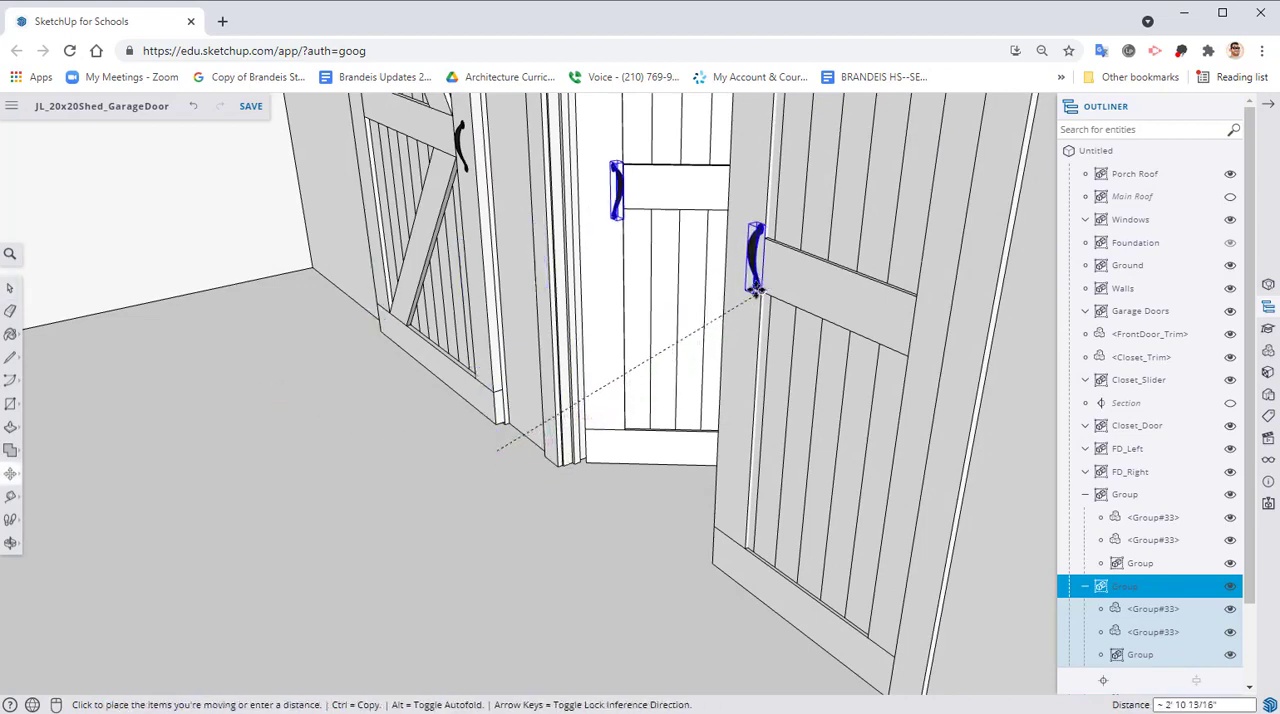
pyautogui.click(757, 297)
# Lower both front door handles by about 13/16" along the face of the door's side board
pyautogui.moveTo(740, 298); pyautogui.dragTo(906, 319, button='middle')
pyautogui.scroll(3, 754, 280)
pyautogui.keyDown('shift'); pyautogui.moveTo(811, 226); pyautogui.dragTo(654, 314, button='middle'); pyautogui.keyUp('shift')
pyautogui.scroll(1, 656, 312)
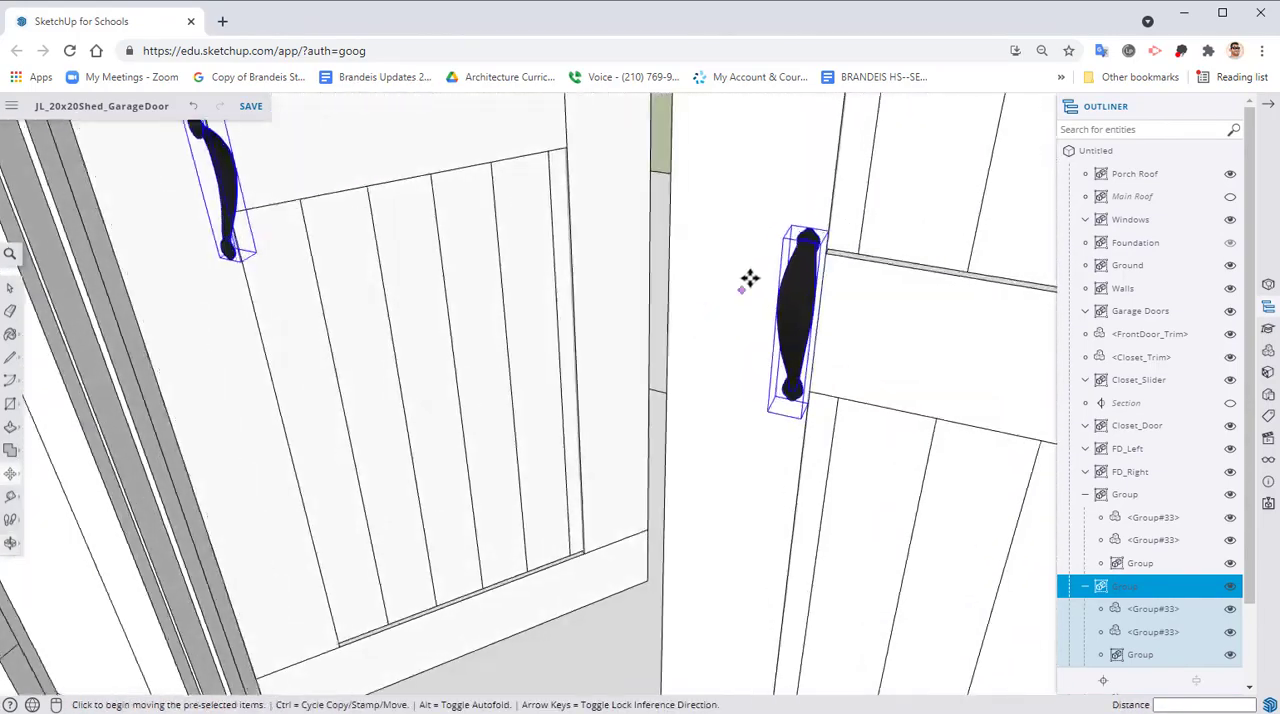
pyautogui.scroll(2, 749, 280)
pyautogui.keyDown('shift'); pyautogui.moveTo(745, 284); pyautogui.dragTo(658, 348, button='middle'); pyautogui.keyUp('shift')
pyautogui.scroll(1, 739, 273)
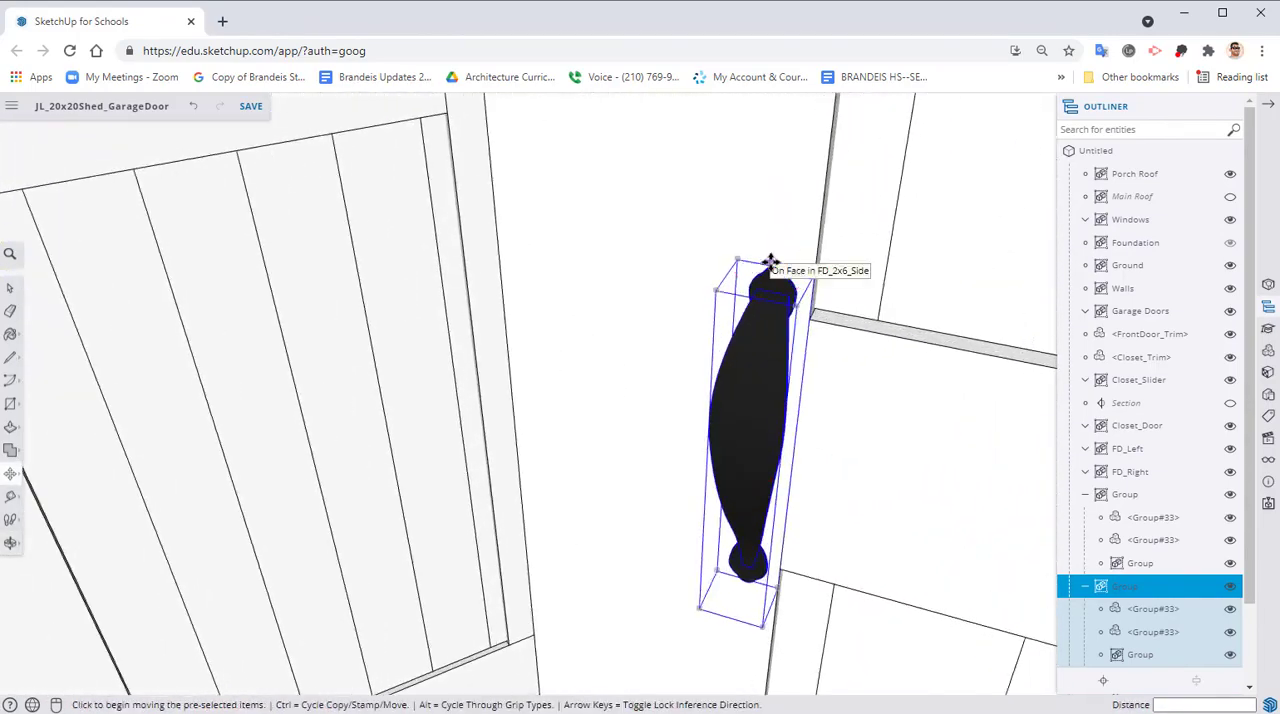
pyautogui.click(776, 266)
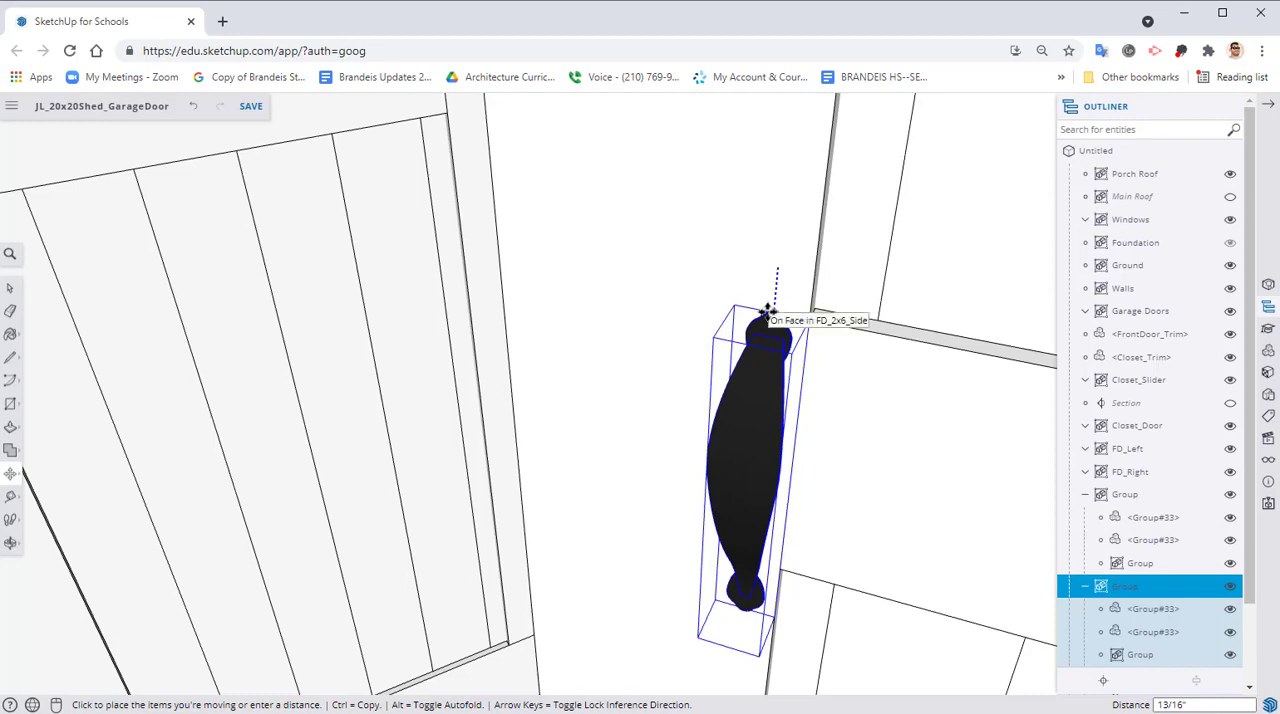
pyautogui.click(773, 308)
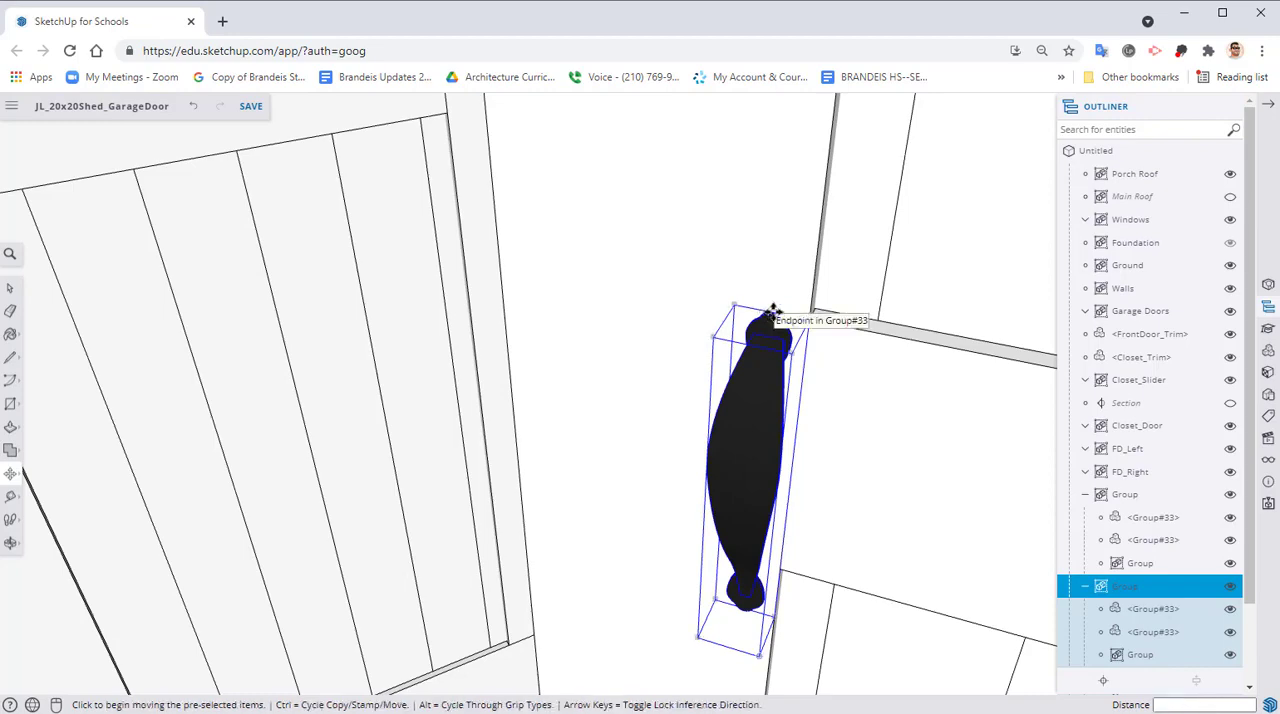
# Shift both front door handles about 2 1/4" along the red axis, away from the FD_Left door's middle rail
pyautogui.click(775, 310)
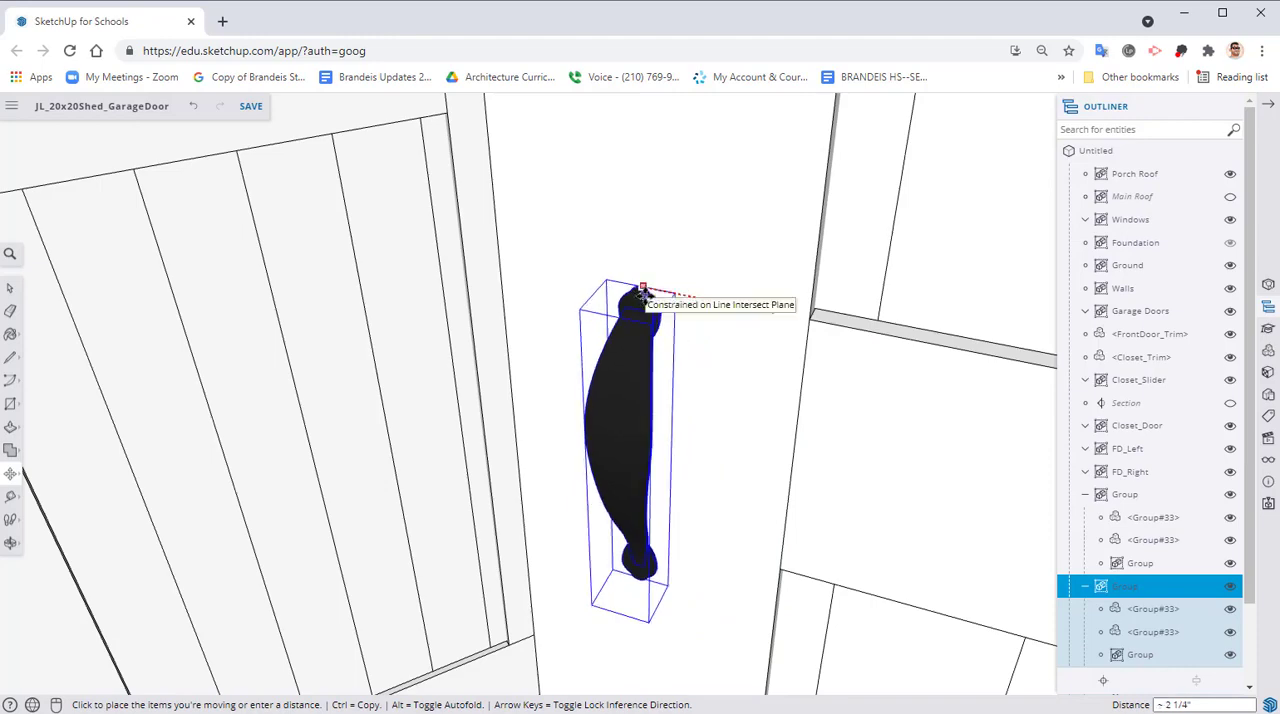
pyautogui.moveTo(643, 294); pyautogui.dragTo(714, 286, button='middle')
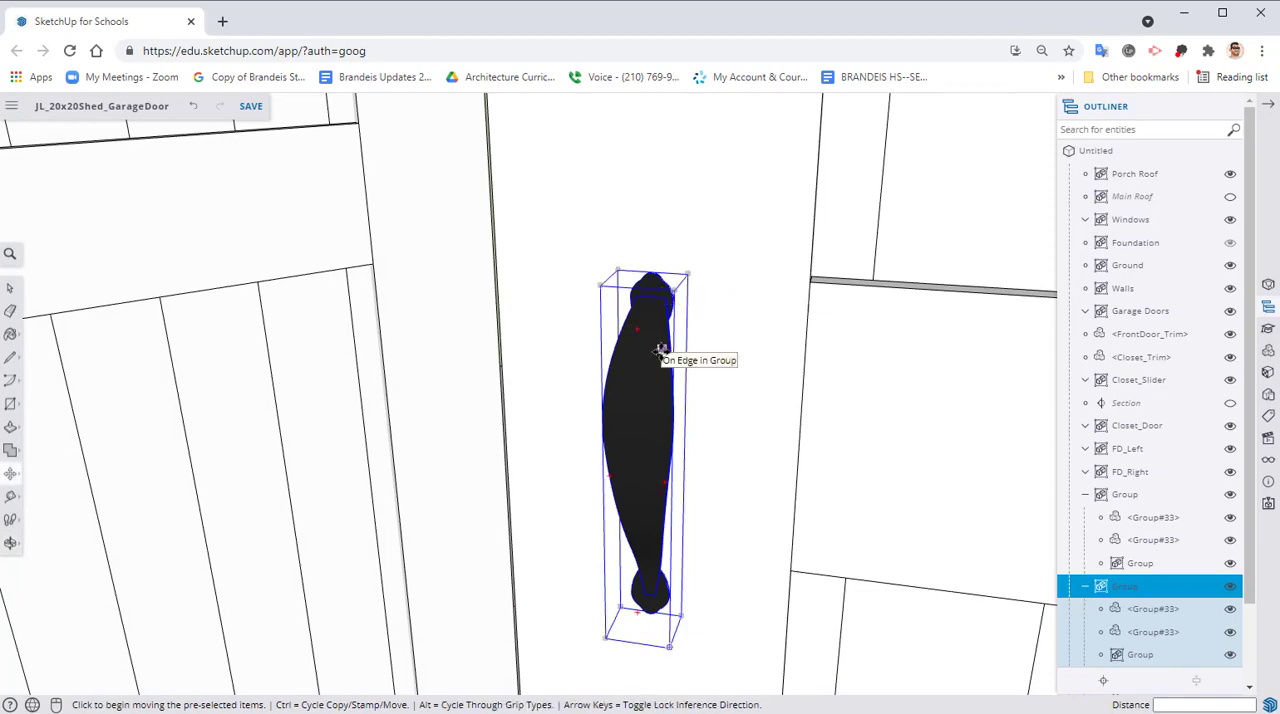
pyautogui.scroll(-3, 650, 362)
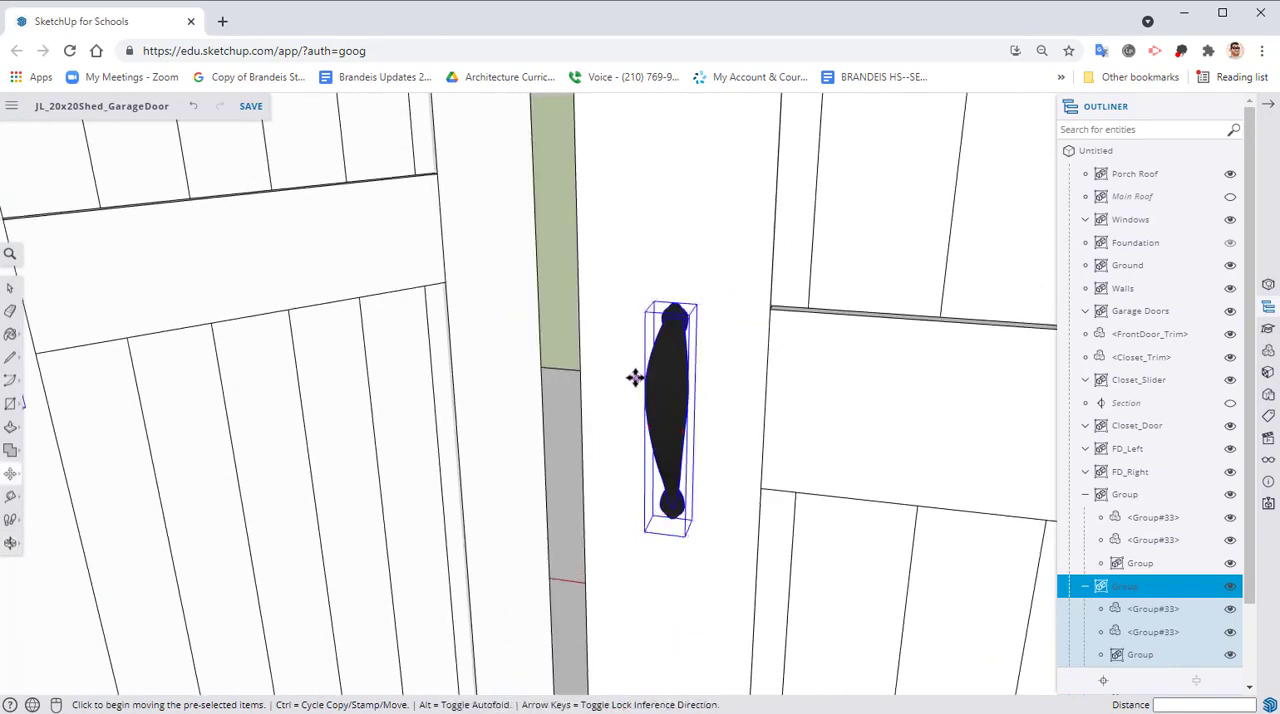
pyautogui.moveTo(634, 374)
pyautogui.mouseDown(button='middle')
pyautogui.moveTo(654, 363)
pyautogui.moveTo(640, 365)
pyautogui.mouseUp(button='middle')
# Move the separate handle near the open front door about 2' 2 13/16" along the red axis onto the FD_Left door's outer side board
pyautogui.press('space')
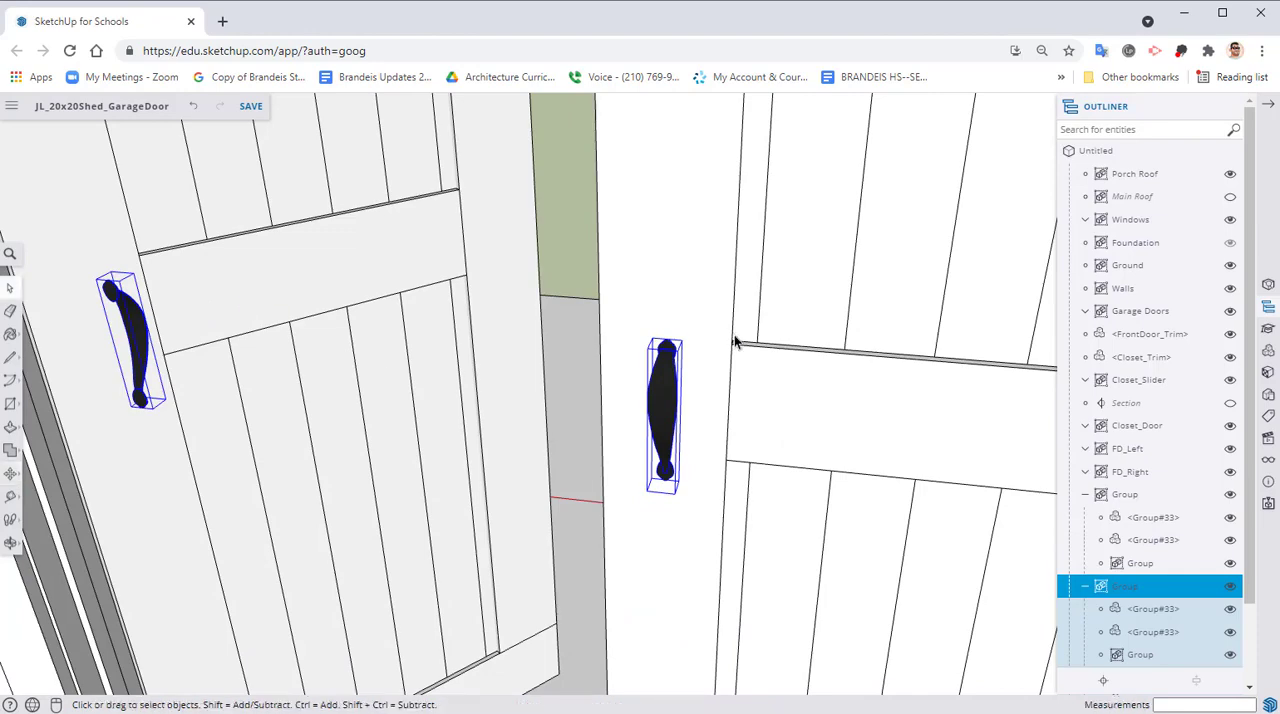
pyautogui.click(645, 312)
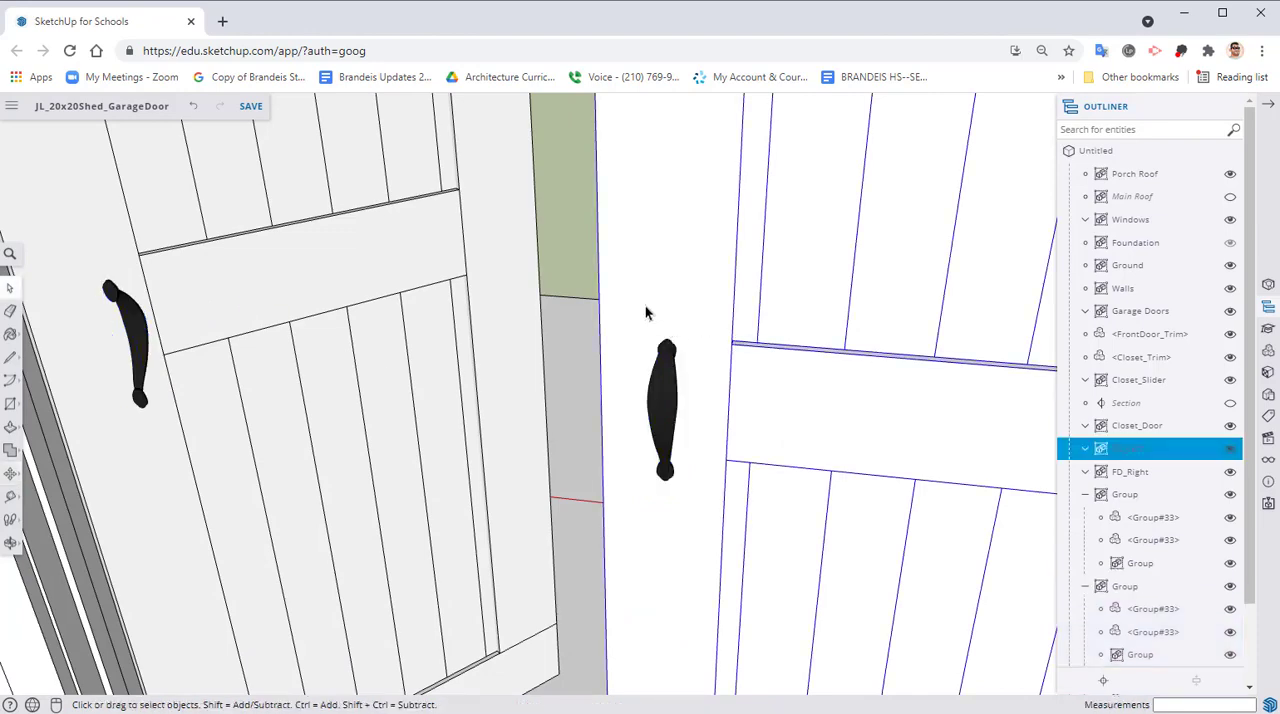
pyautogui.click(143, 333)
pyautogui.moveTo(142, 318); pyautogui.dragTo(150, 289, button='middle')
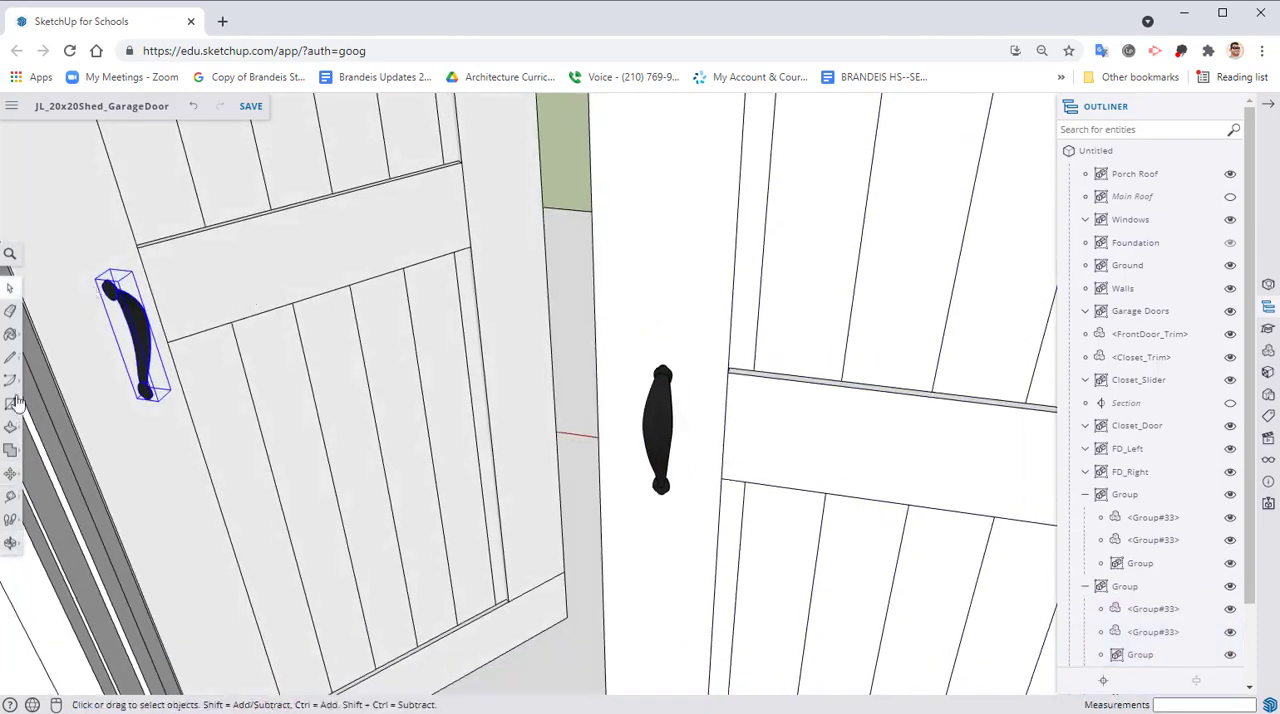
pyautogui.click(10, 473)
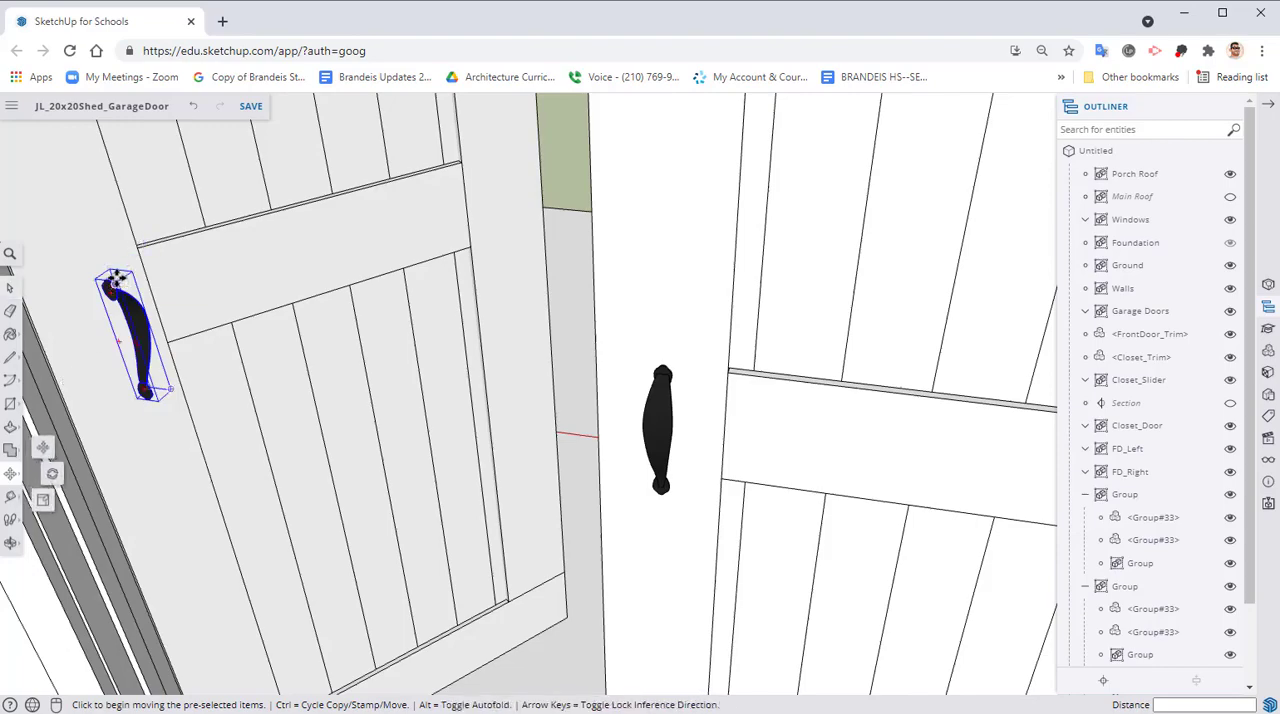
pyautogui.click(115, 282)
pyautogui.moveTo(194, 251); pyautogui.dragTo(606, 208, button='middle')
pyautogui.scroll(-8, 651, 334)
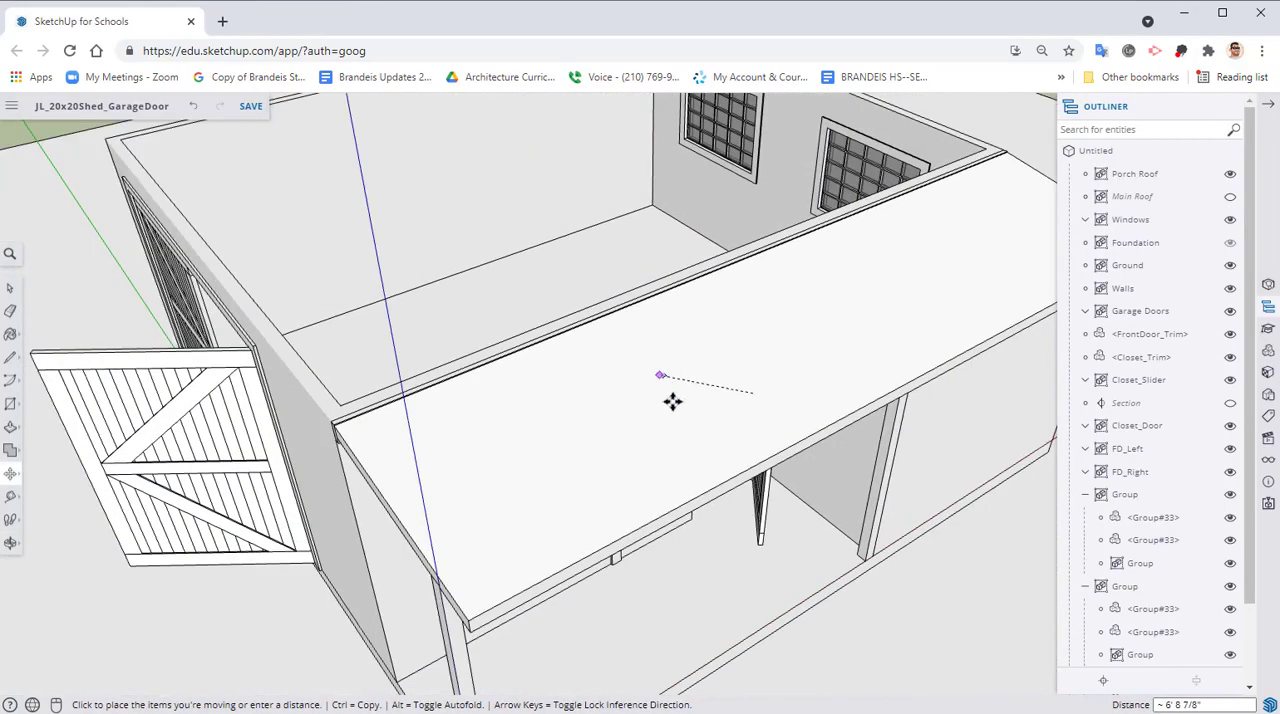
pyautogui.moveTo(673, 401); pyautogui.dragTo(620, 184, button='middle')
pyautogui.scroll(7, 666, 343)
pyautogui.scroll(4, 704, 505)
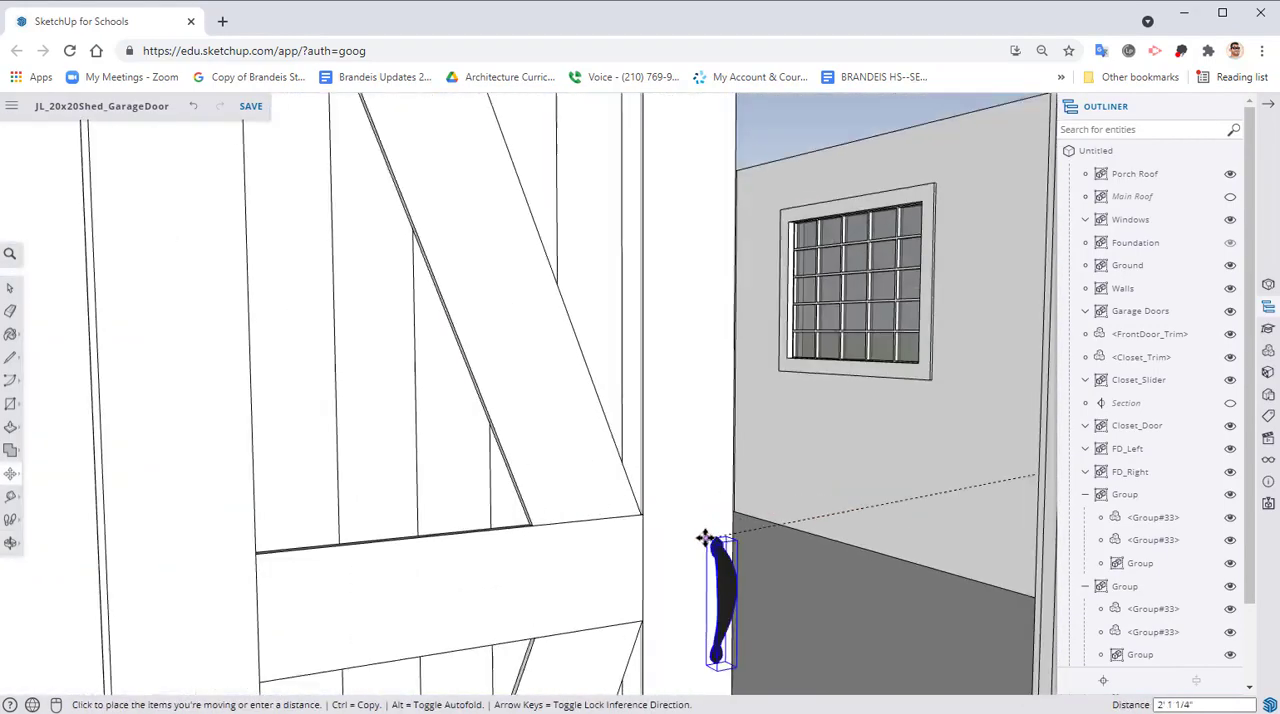
pyautogui.scroll(1, 705, 538)
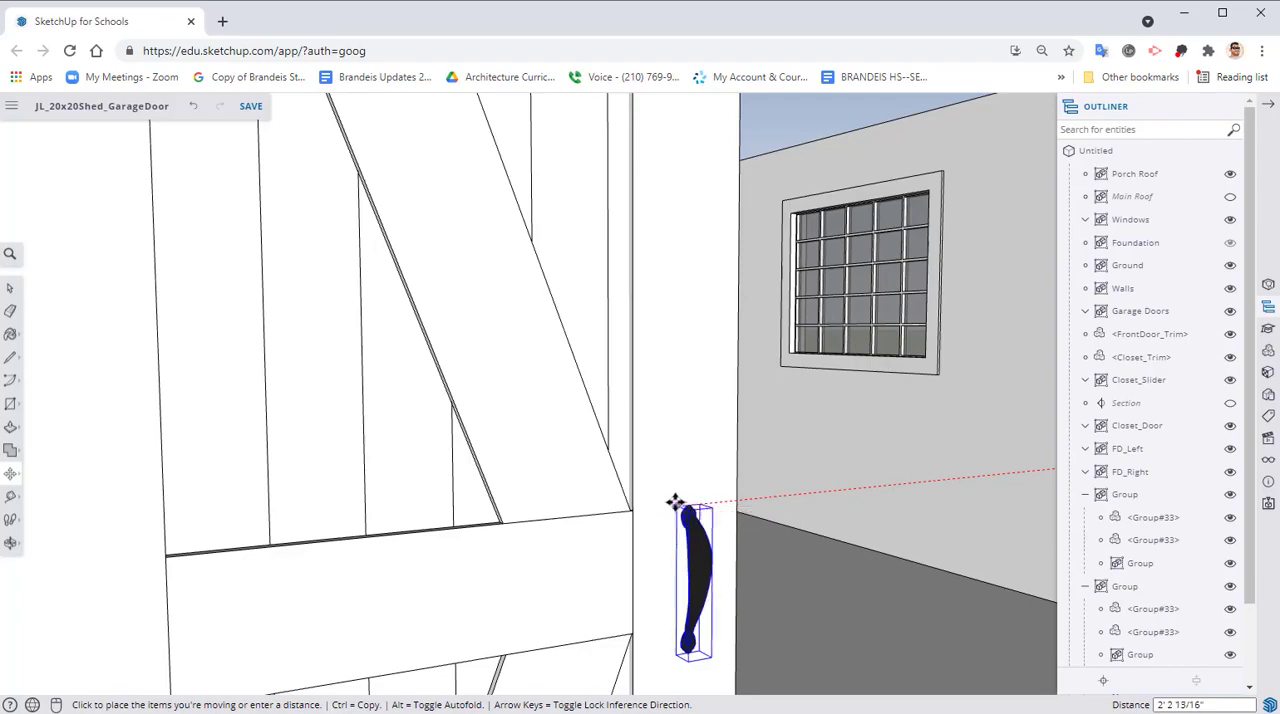
pyautogui.moveTo(675, 502); pyautogui.dragTo(724, 546, button='middle')
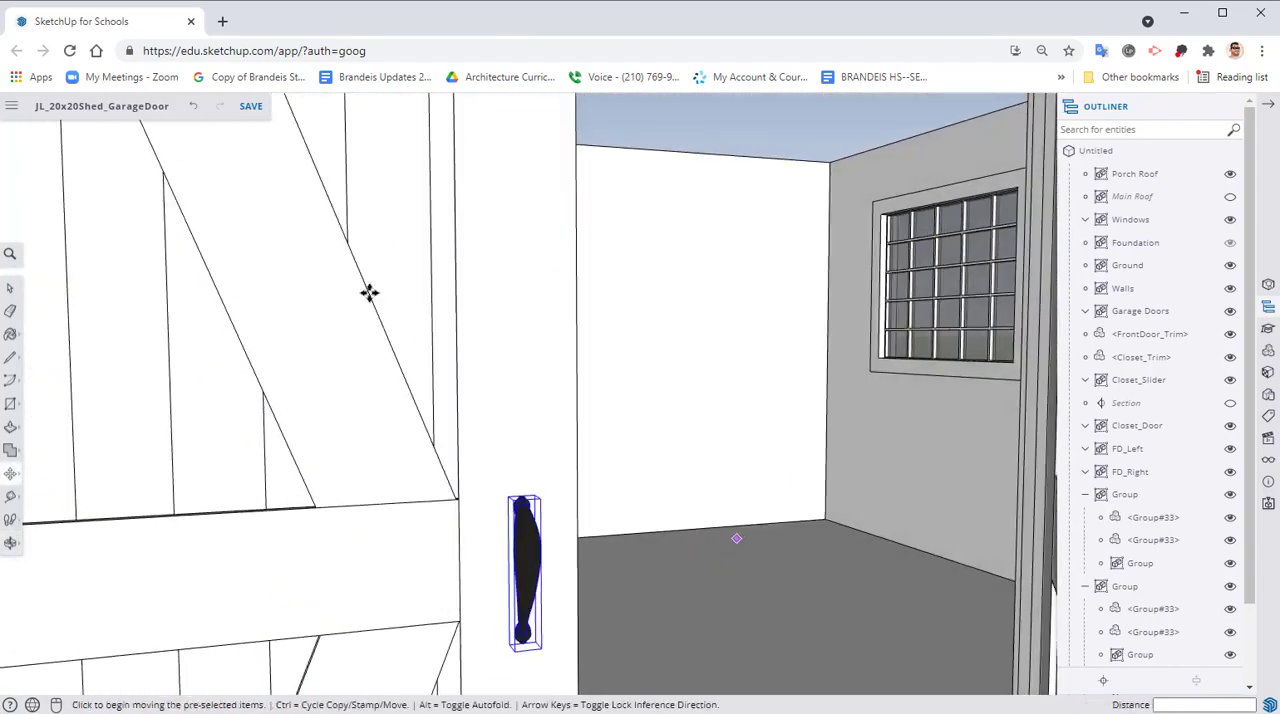
pyautogui.moveTo(680, 457); pyautogui.dragTo(874, 533, button='middle')
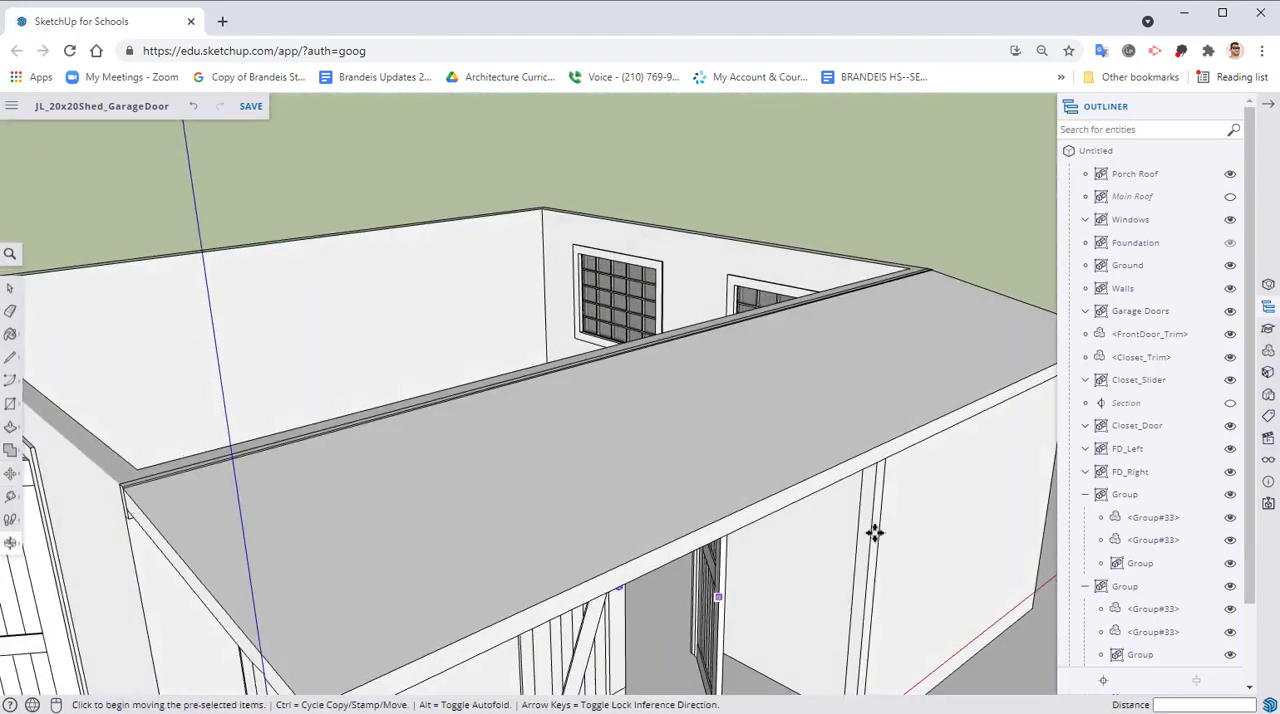
# Hide the Porch Roof and delete the leftover grouped pair of handles at the open FD_Right door
pyautogui.click(1230, 174)
pyautogui.moveTo(737, 329); pyautogui.dragTo(810, 526, button='middle')
pyautogui.scroll(3, 718, 545)
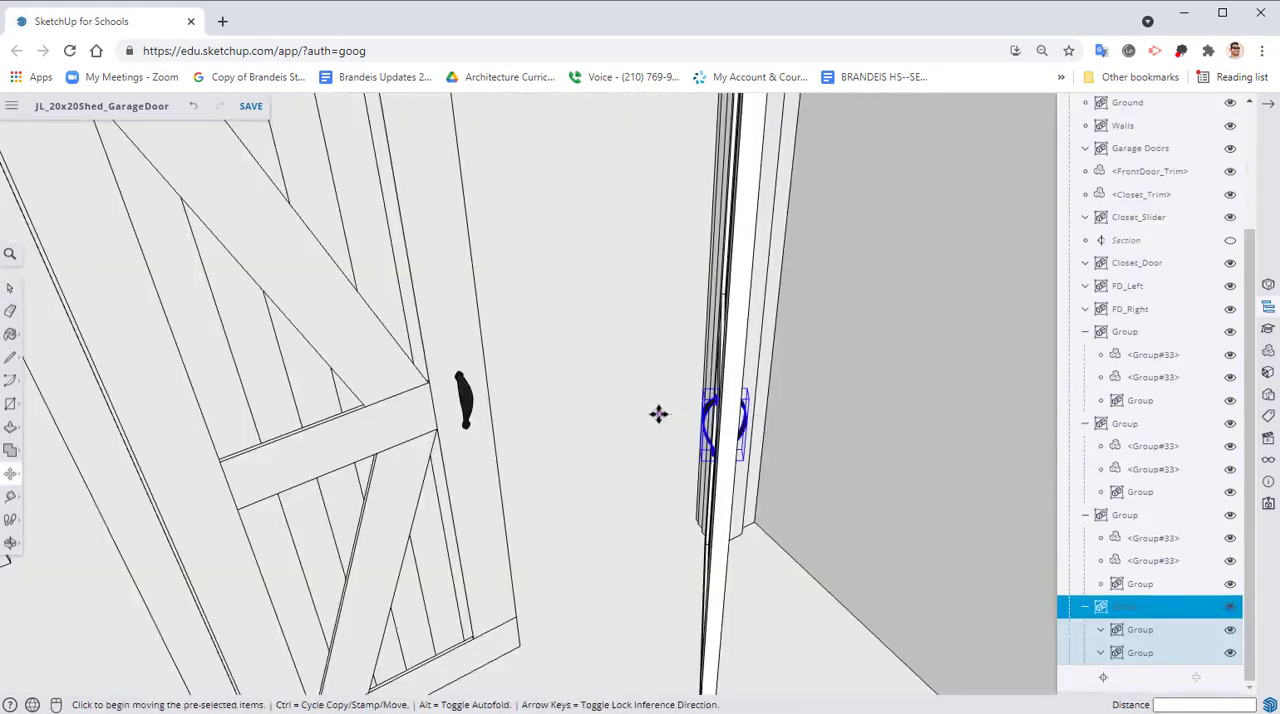
pyautogui.moveTo(648, 432); pyautogui.dragTo(557, 368, button='middle')
pyautogui.scroll(4, 651, 420)
pyautogui.press('Delete')
pyautogui.scroll(-3, 632, 424)
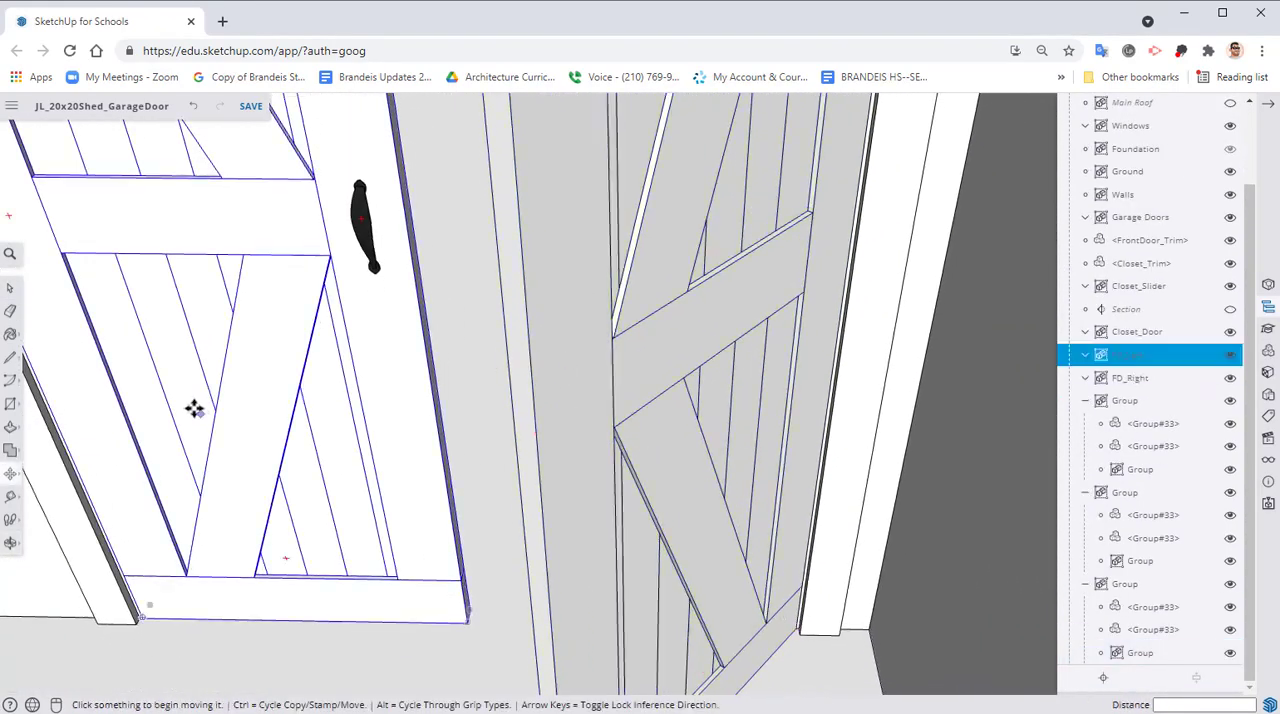
pyautogui.click(14, 498)
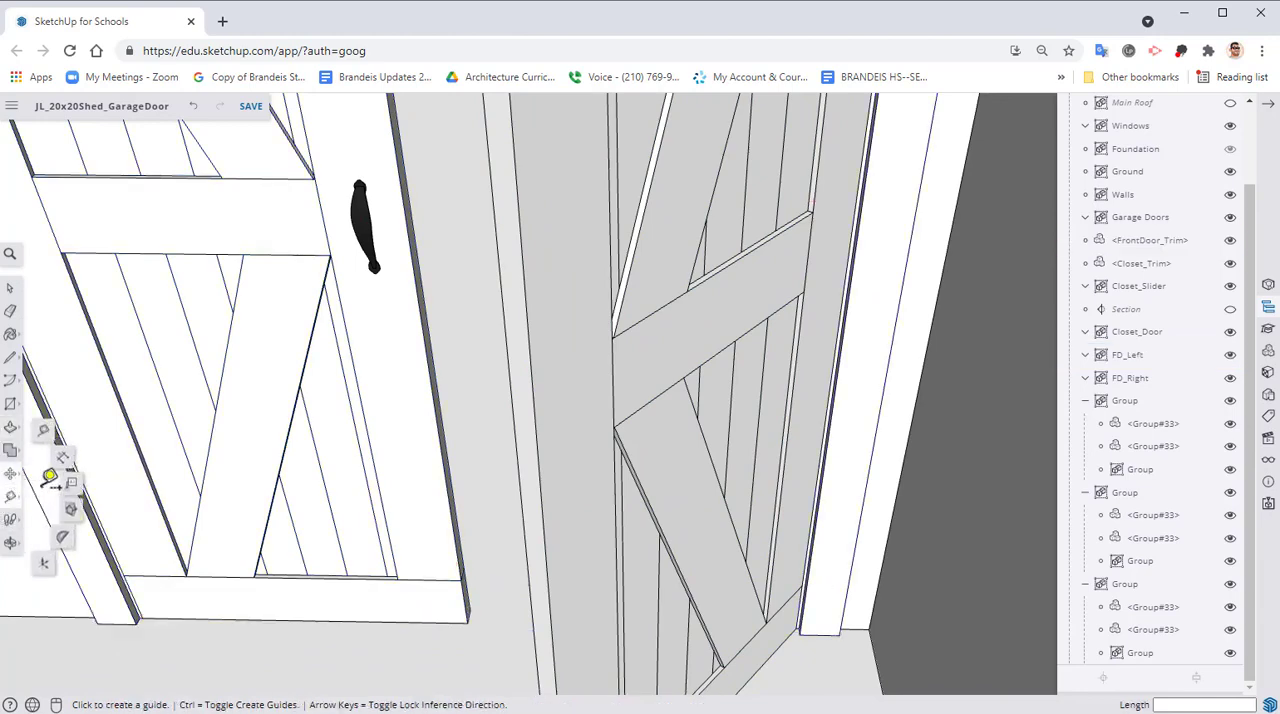
pyautogui.click(12, 477)
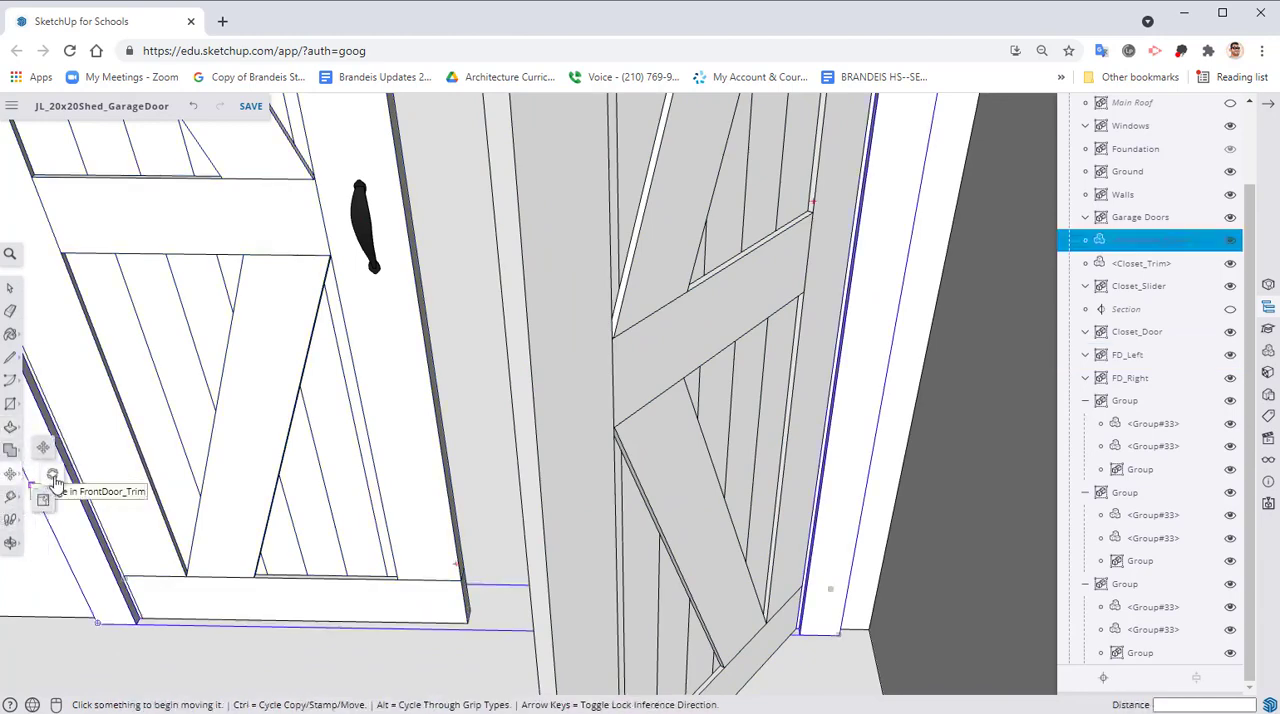
pyautogui.click(51, 476)
pyautogui.scroll(6, 500, 466)
pyautogui.scroll(3, 790, 565)
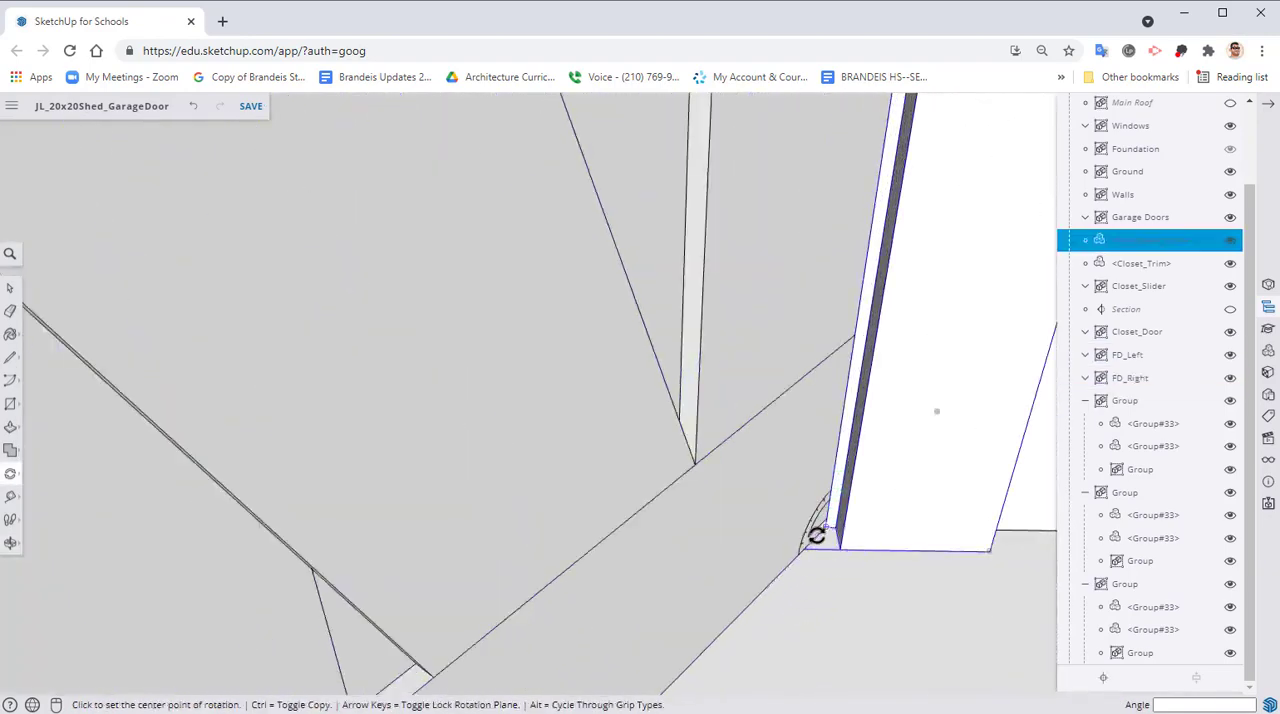
pyautogui.click(825, 527)
pyautogui.click(731, 630)
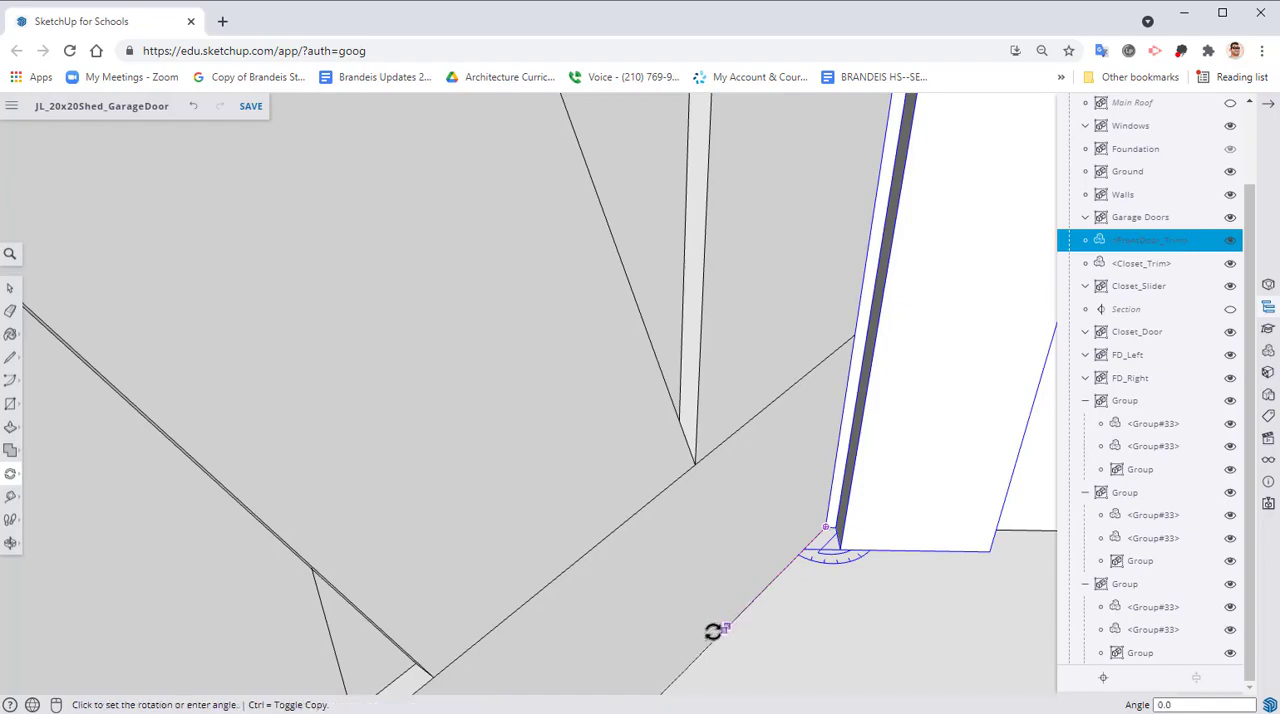
pyautogui.press('Escape')
pyautogui.press('space')
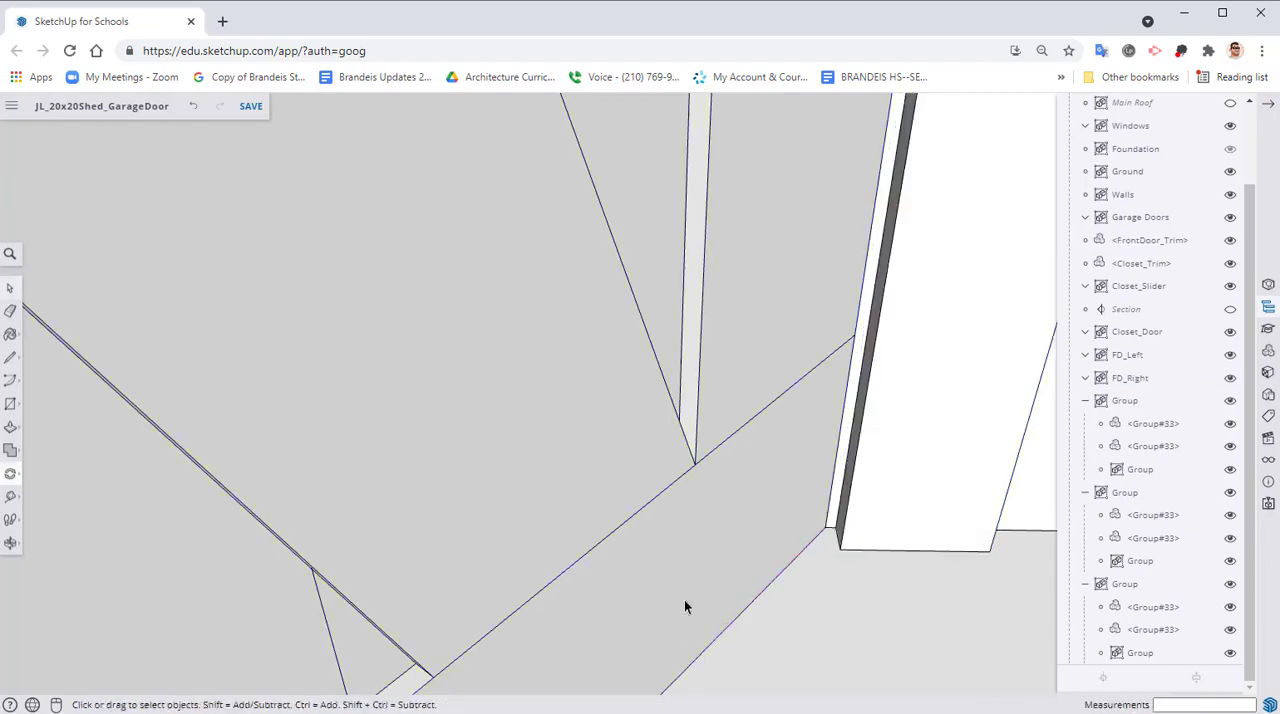
# Rotate the FD_Right door about 51.8 degrees around its bottom hinge corner so it closes flush with FD_Left
pyautogui.click(763, 546)
pyautogui.press('m')
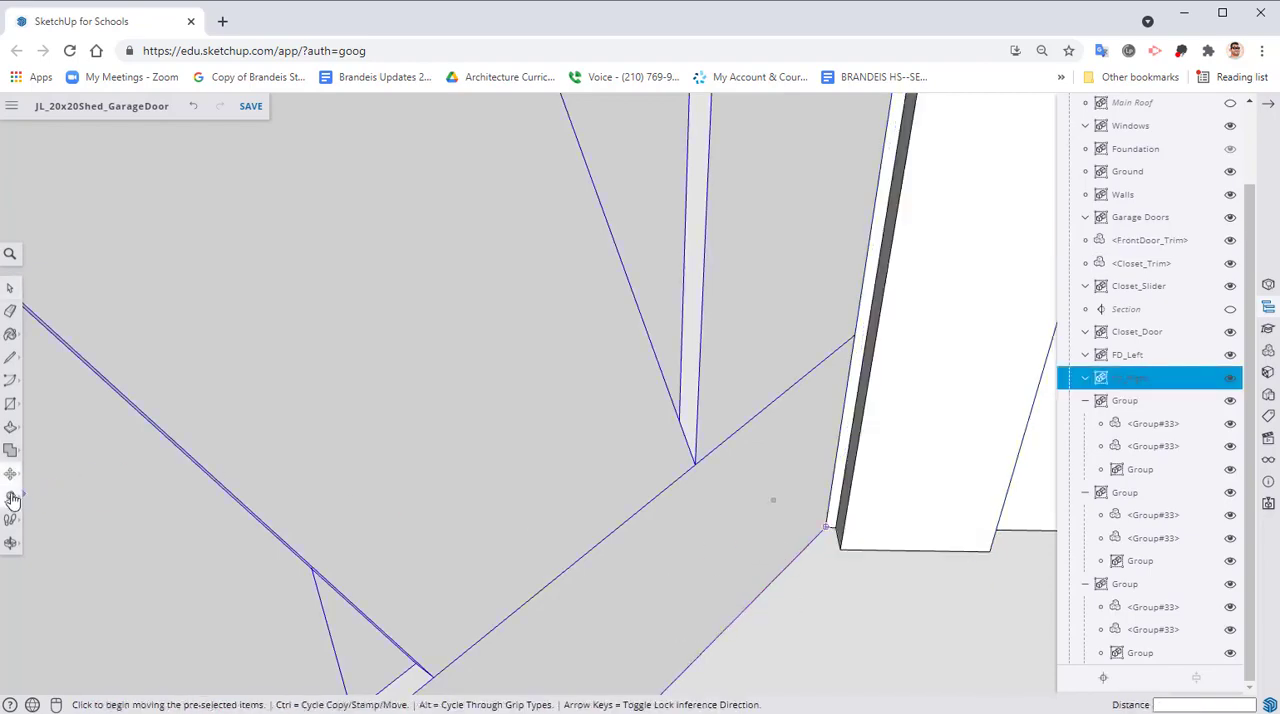
pyautogui.click(47, 476)
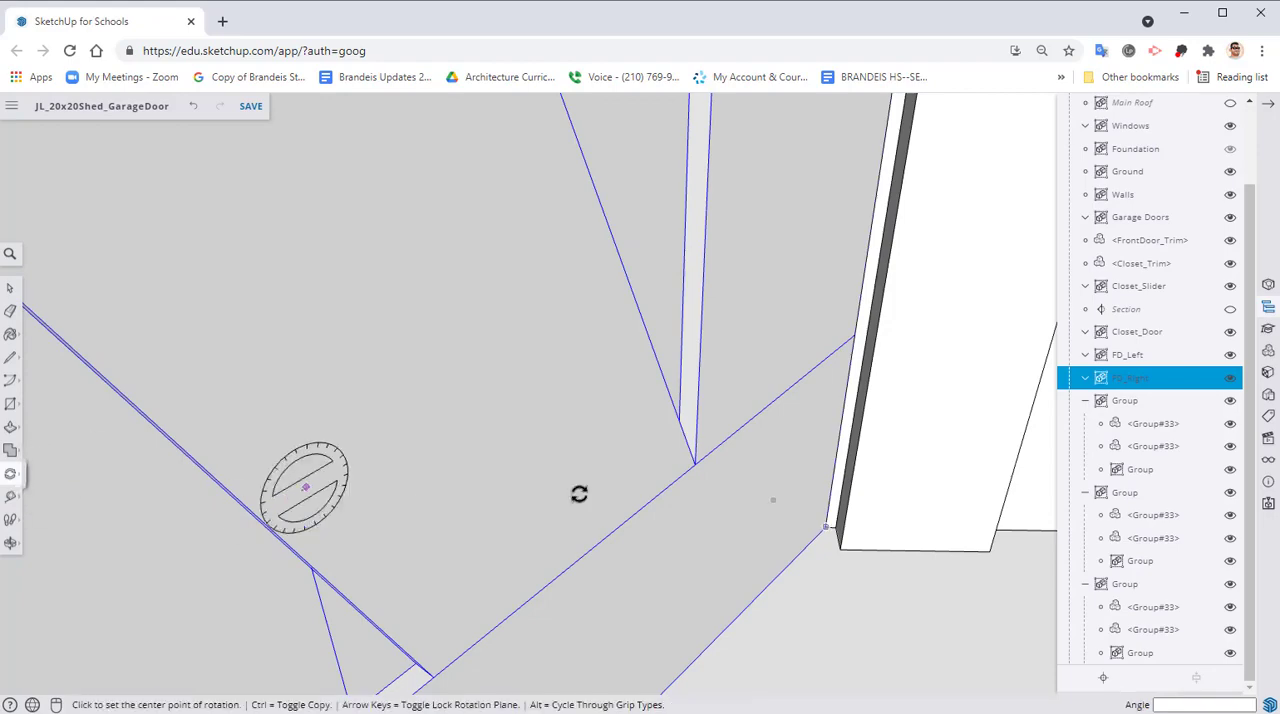
pyautogui.click(825, 526)
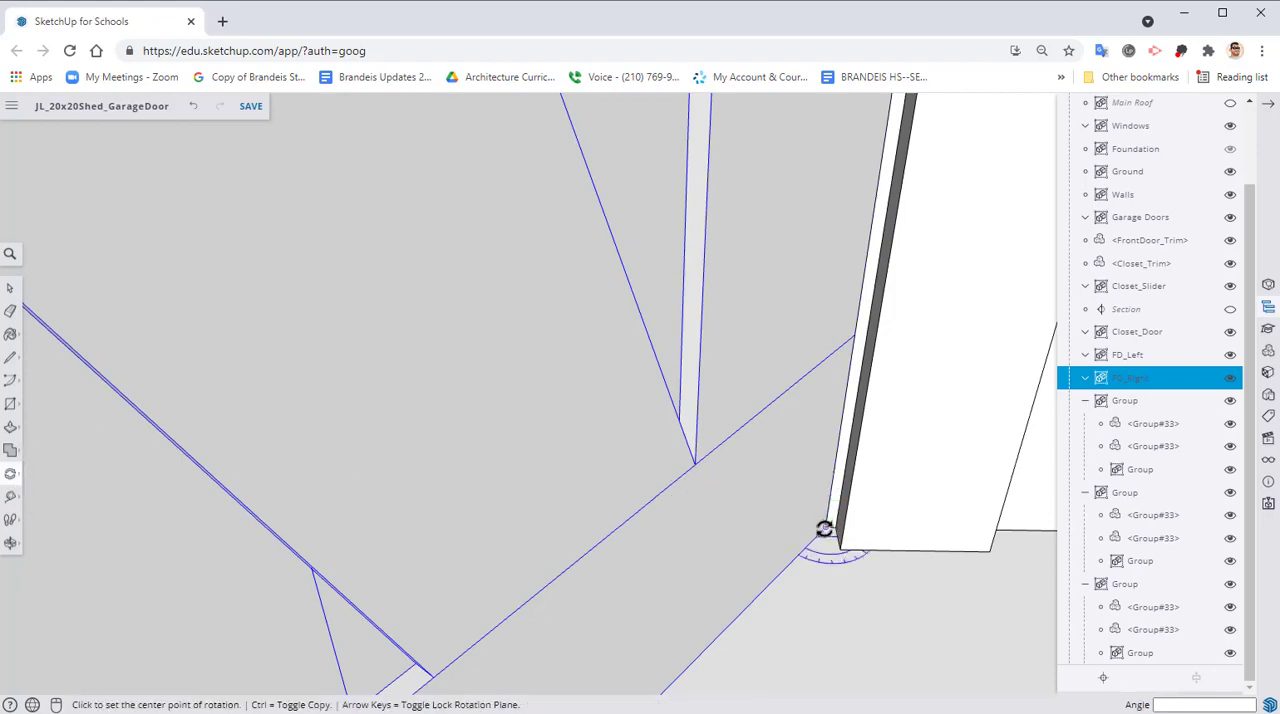
pyautogui.click(727, 622)
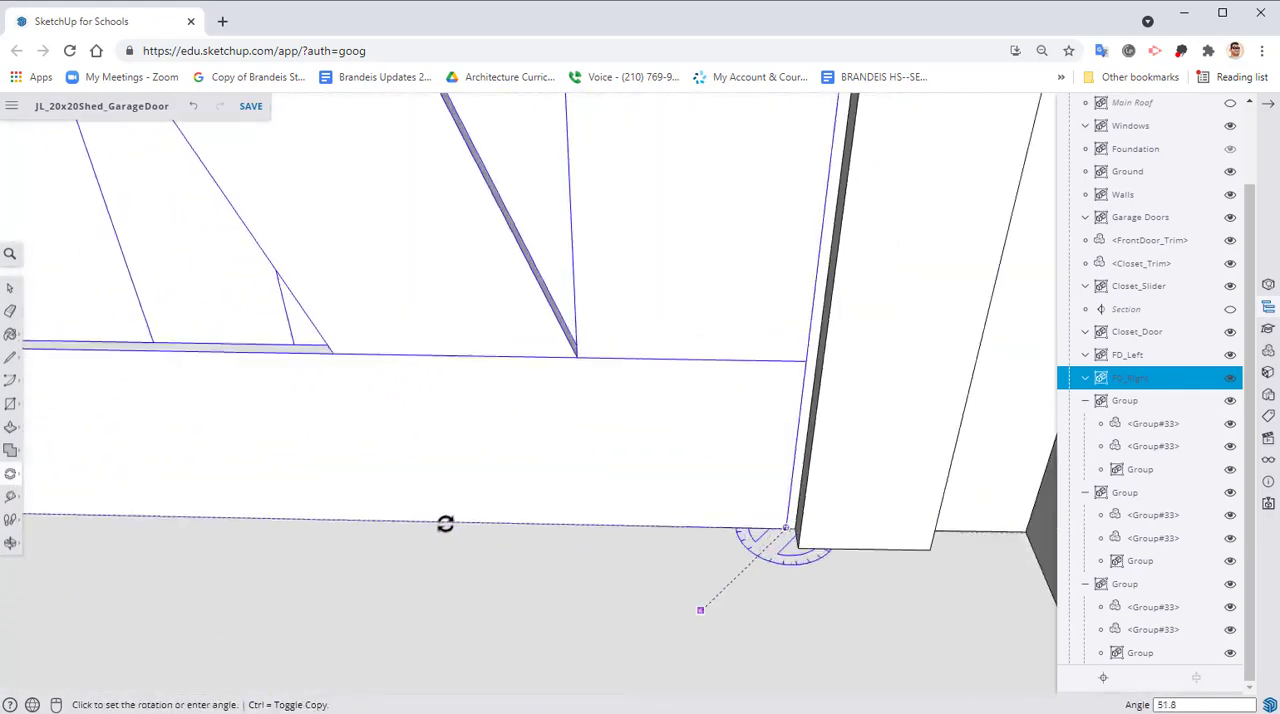
pyautogui.click(449, 522)
pyautogui.keyDown('shift'); pyautogui.moveTo(489, 526); pyautogui.dragTo(805, 588, button='middle'); pyautogui.keyUp('shift')
pyautogui.moveTo(378, 560); pyautogui.dragTo(640, 495, button='middle')
pyautogui.click(214, 523)
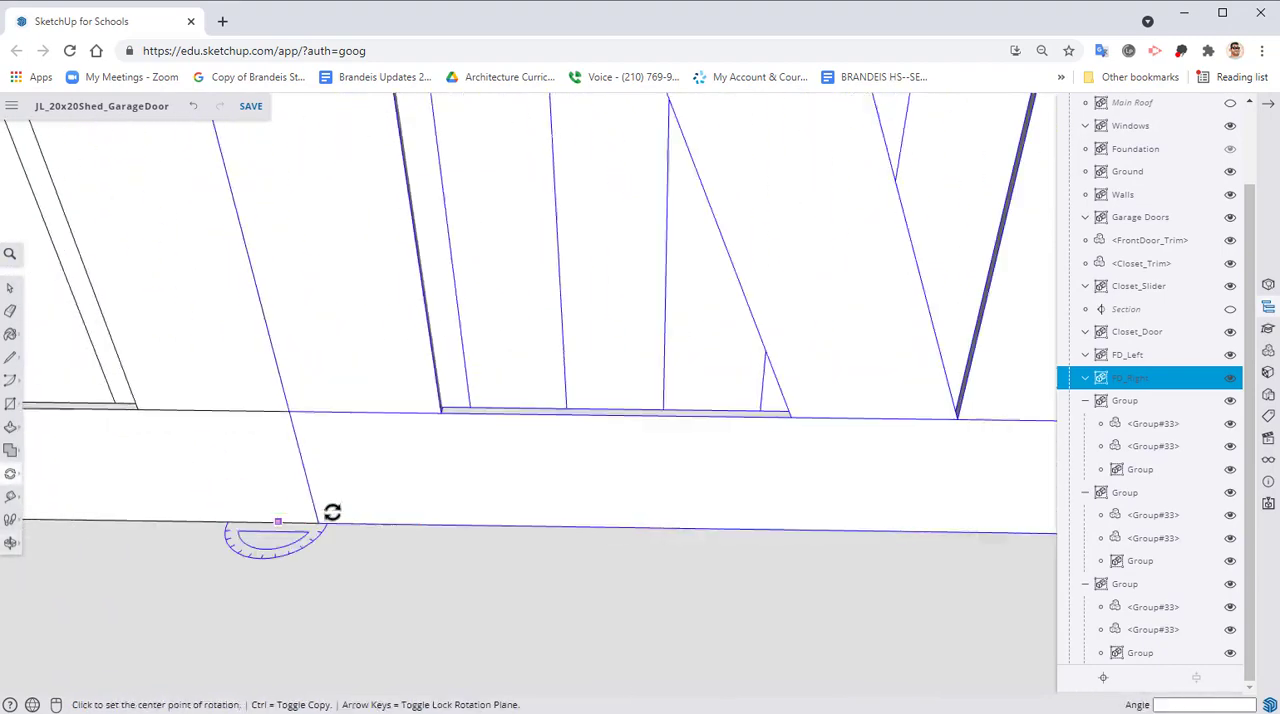
pyautogui.scroll(5, 383, 557)
pyautogui.scroll(-3, 390, 560)
pyautogui.press('space')
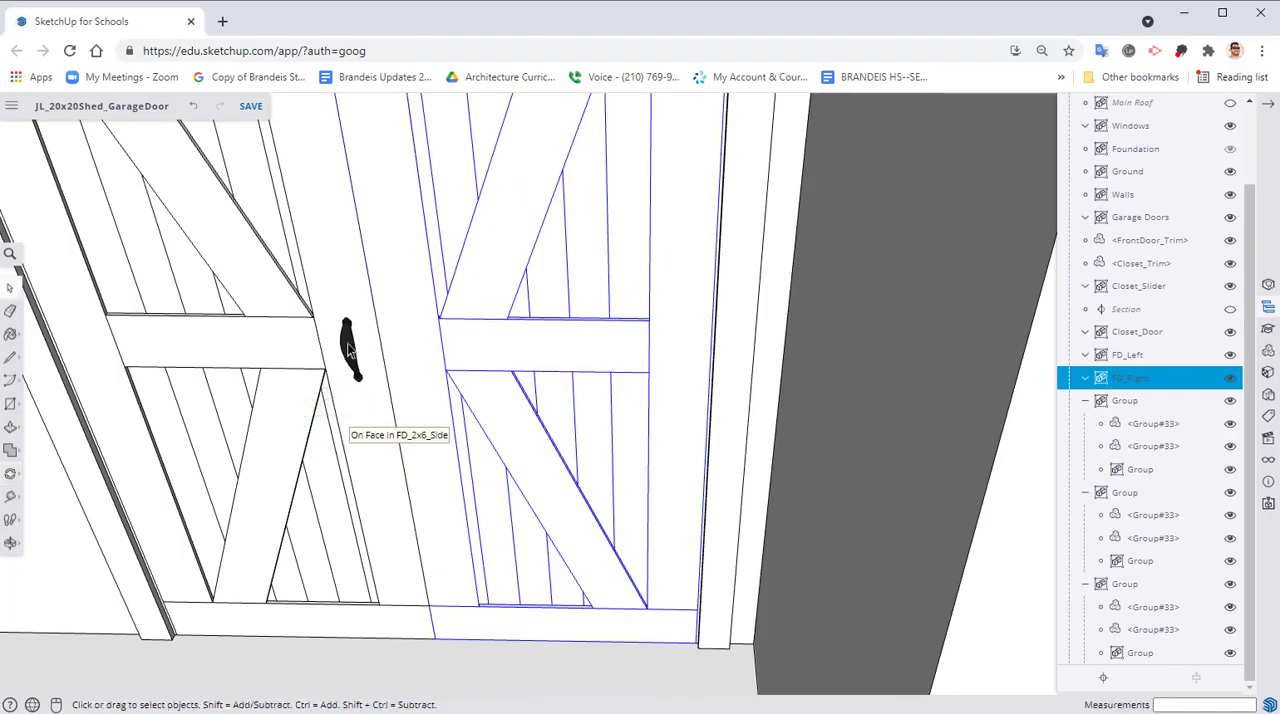
# Copy the inner and outer FD_Left handles together about 5 3/8" horizontally onto the FD_Right door's side board
pyautogui.click(348, 345)
pyautogui.moveTo(350, 362); pyautogui.dragTo(448, 622, button='middle')
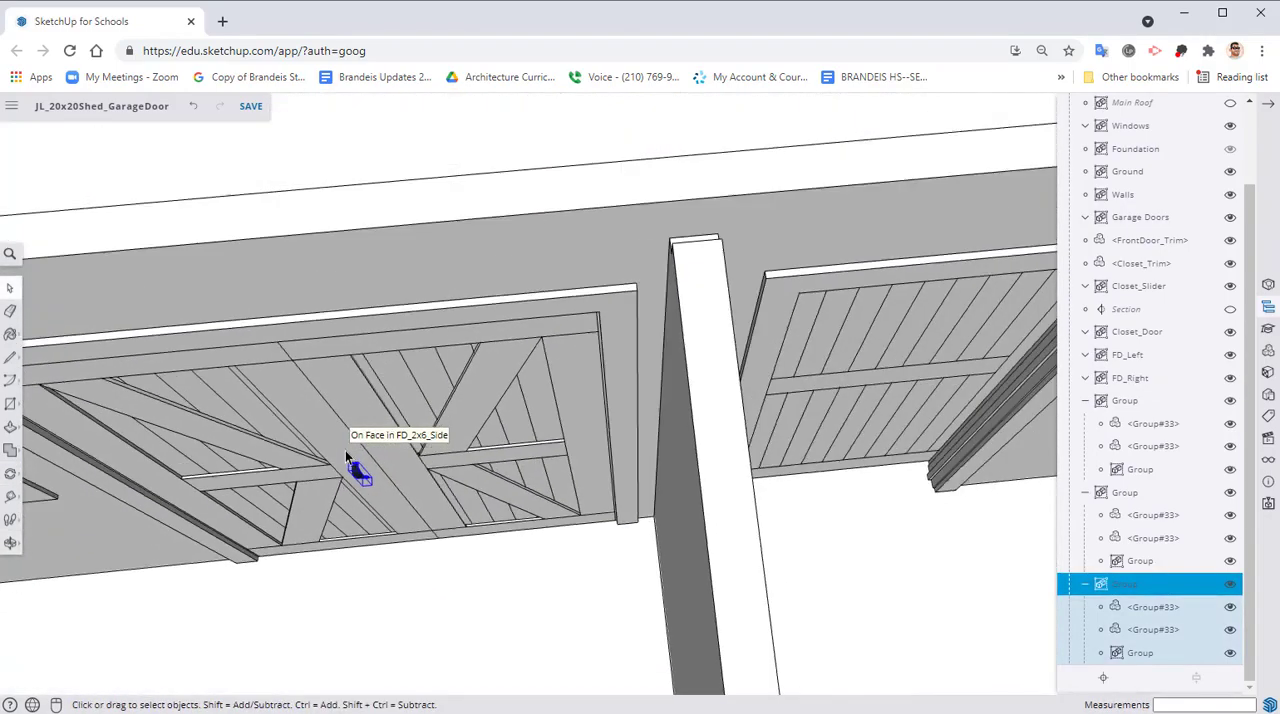
pyautogui.moveTo(346, 450); pyautogui.dragTo(750, 537, button='middle')
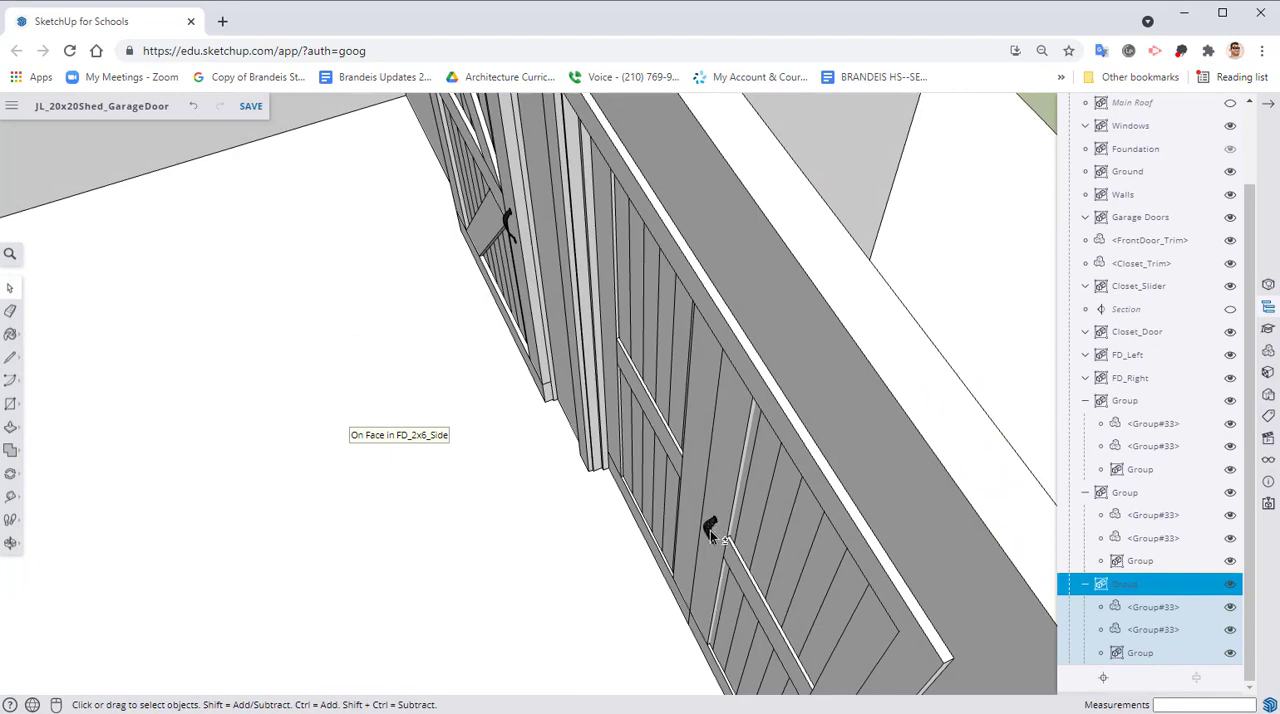
pyautogui.keyDown('shift'); pyautogui.click(710, 530); pyautogui.keyUp('shift')
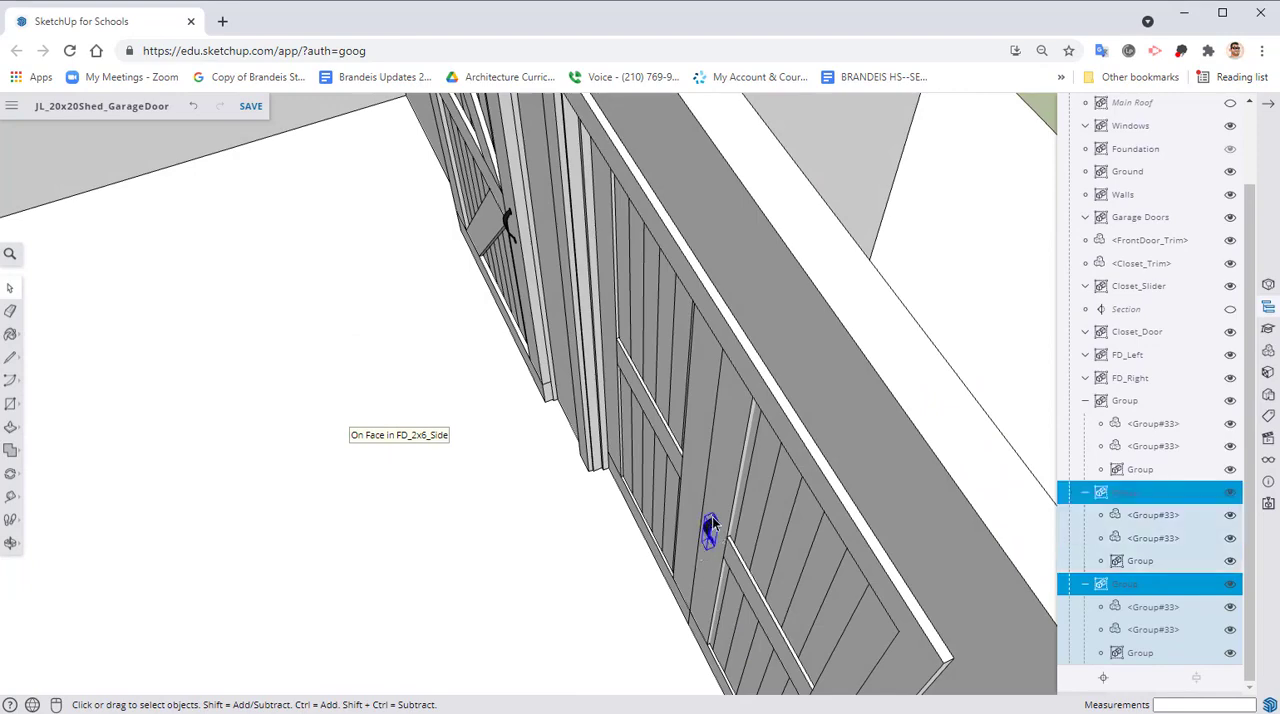
pyautogui.click(10, 473)
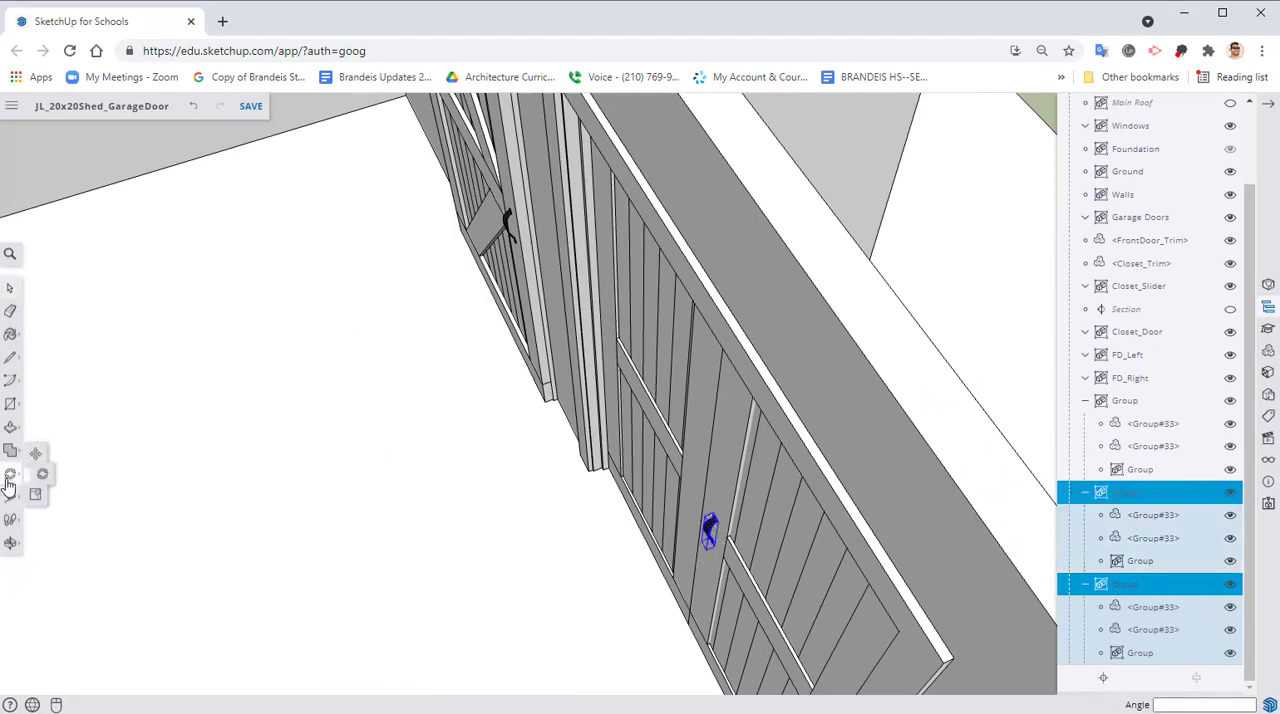
pyautogui.click(42, 451)
pyautogui.click(42, 453)
pyautogui.moveTo(310, 452); pyautogui.dragTo(642, 456, button='middle')
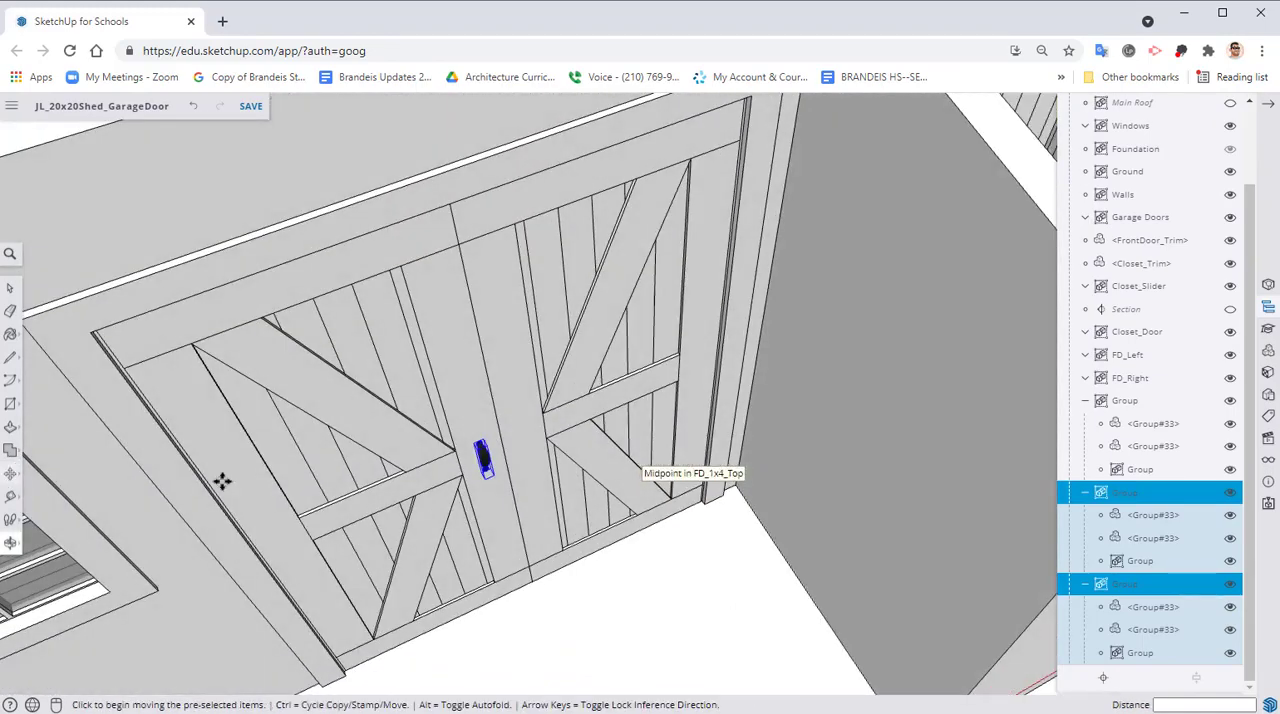
pyautogui.scroll(4, 554, 420)
pyautogui.moveTo(554, 420)
pyautogui.mouseDown(button='middle')
pyautogui.moveTo(474, 420)
pyautogui.moveTo(340, 378)
pyautogui.moveTo(545, 420)
pyautogui.mouseUp(button='middle')
pyautogui.scroll(3, 320, 362)
pyautogui.scroll(2, 515, 335)
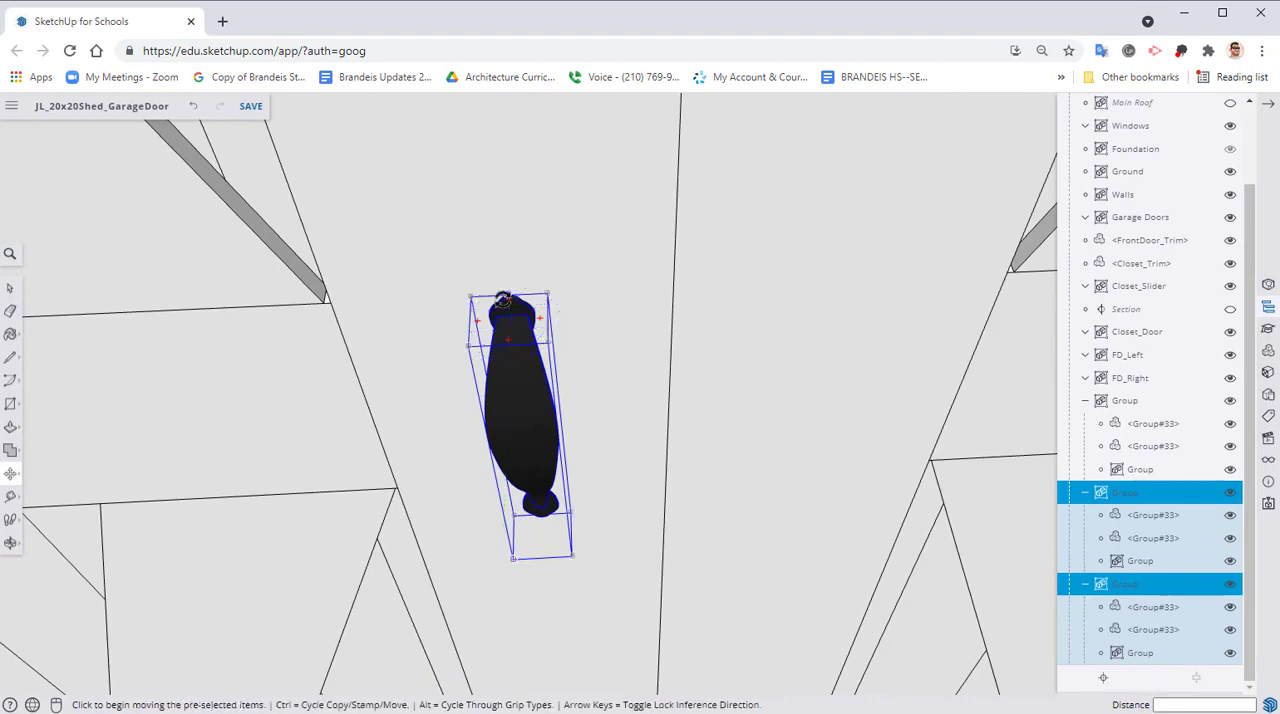
pyautogui.click(508, 297)
pyautogui.press('ctrl')
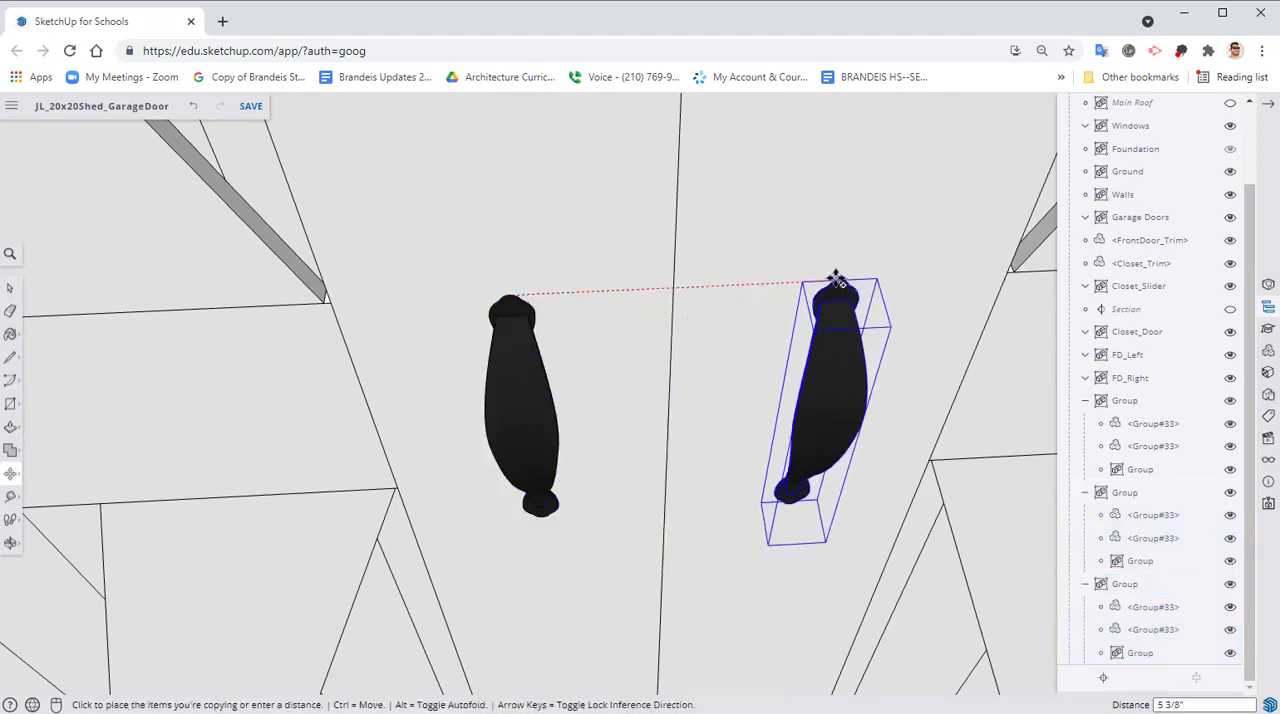
pyautogui.click(838, 278)
pyautogui.scroll(-5, 777, 470)
pyautogui.moveTo(774, 443); pyautogui.dragTo(689, 417, button='middle')
pyautogui.scroll(-3, 689, 417)
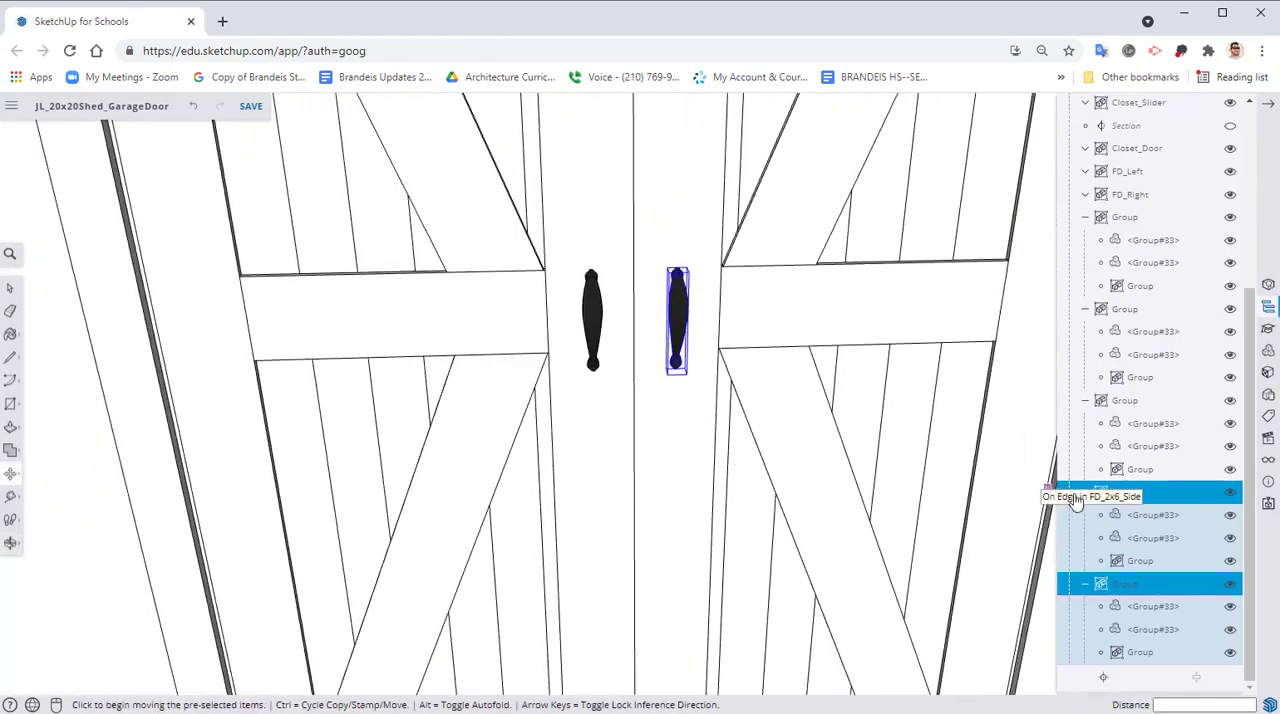
pyautogui.scroll(-3, 830, 570)
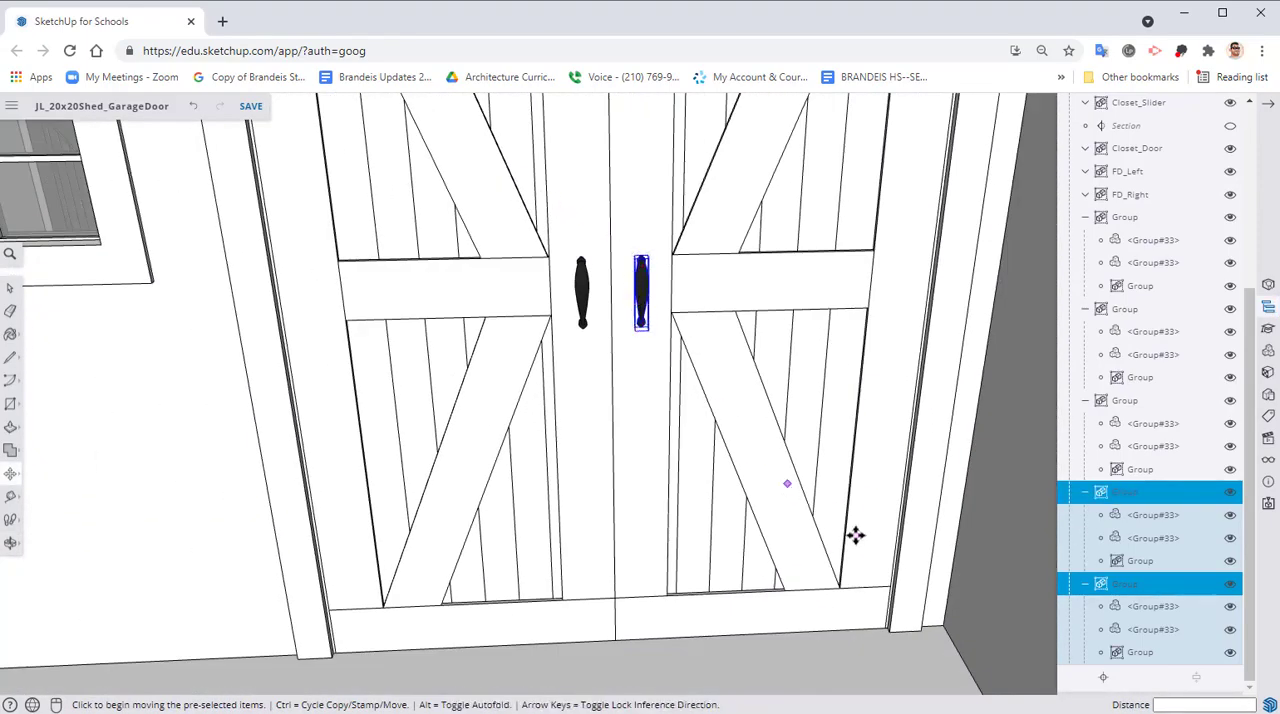
# Collapse the two handle groups copied onto FD_Right in the model hierarchy and leave any group opened for editing
pyautogui.click(1086, 493)
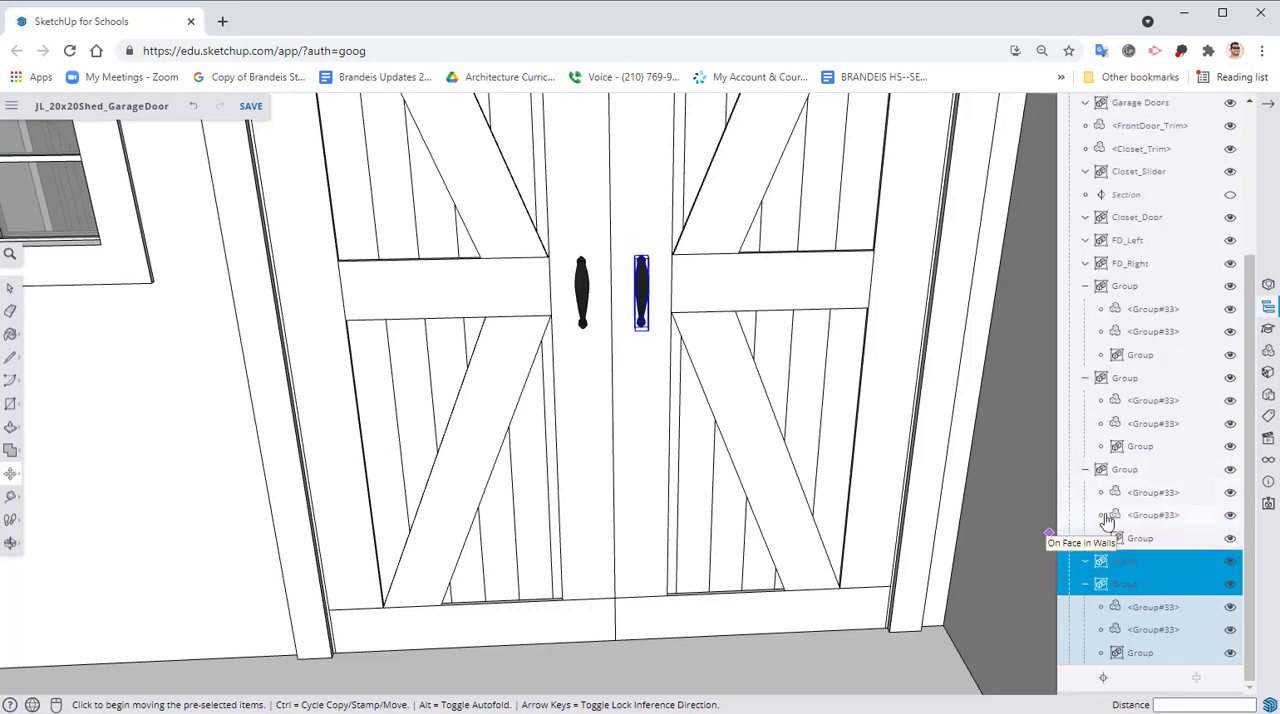
pyautogui.click(1087, 585)
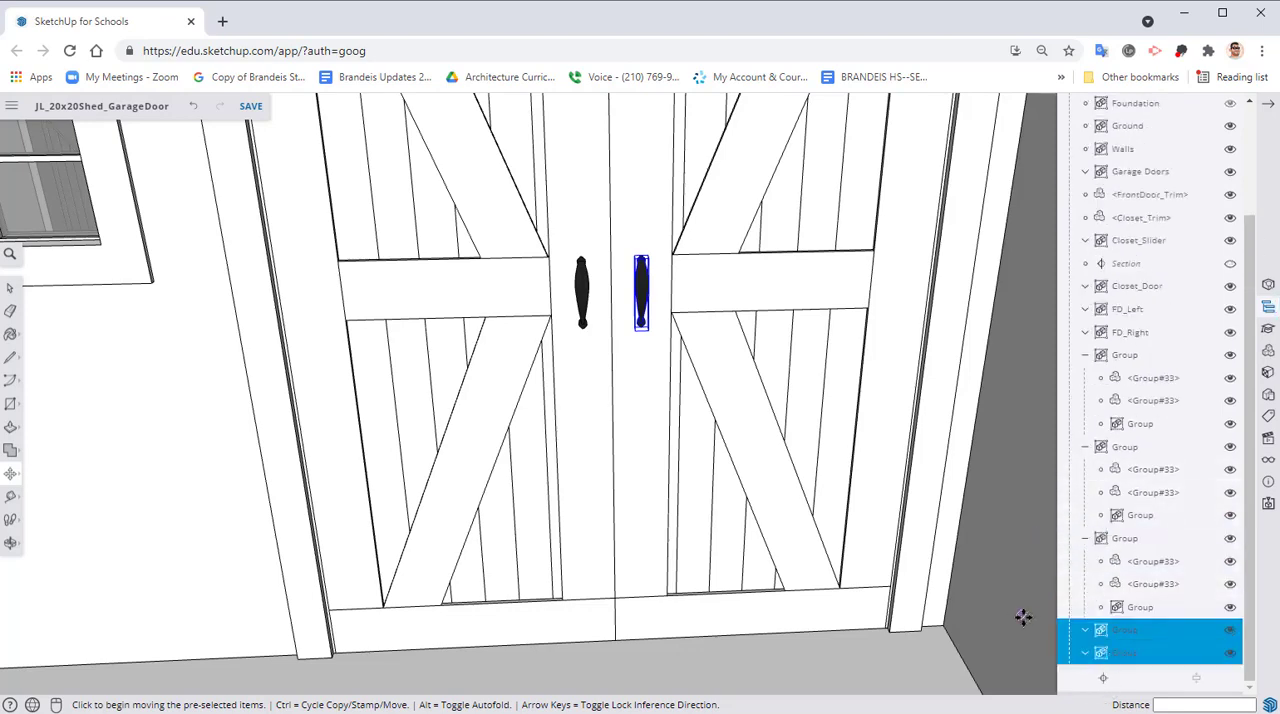
pyautogui.click(1090, 586)
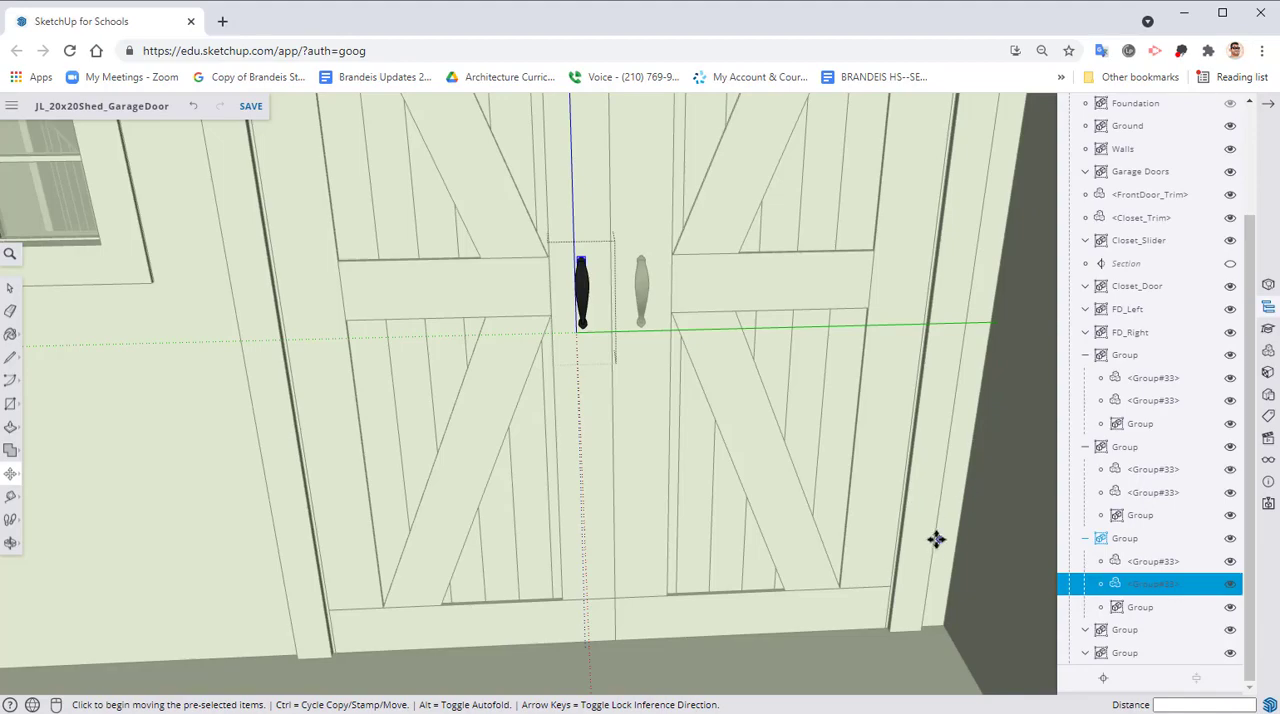
pyautogui.scroll(-5, 923, 562)
pyautogui.rightClick(323, 191)
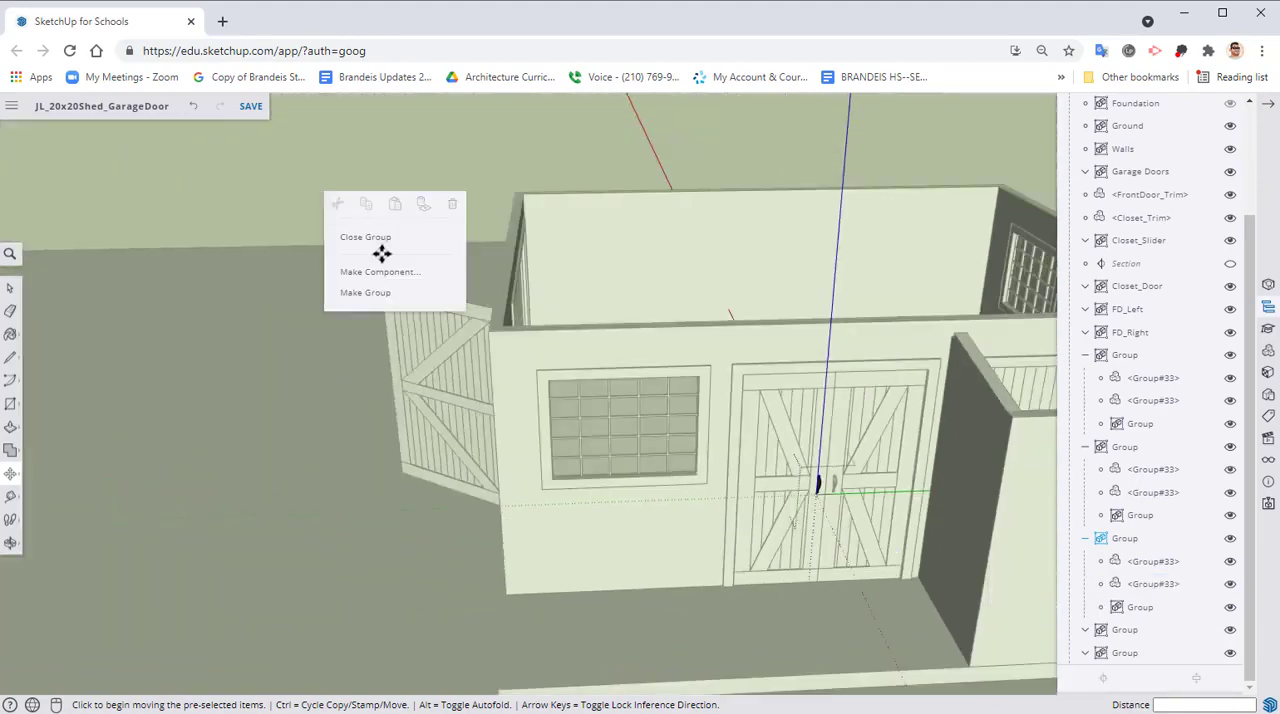
pyautogui.click(384, 241)
pyautogui.moveTo(757, 323); pyautogui.dragTo(717, 477, button='middle')
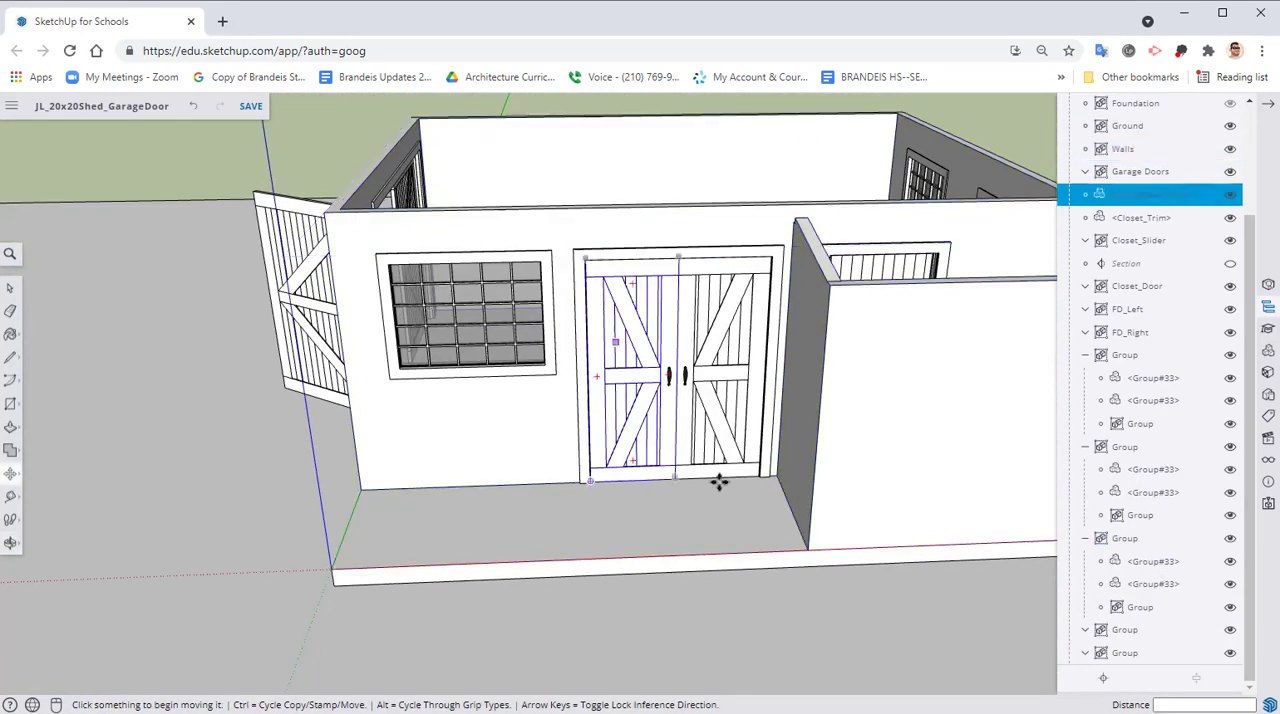
# Examine from outside and inside the shed which door handles the last two groups in the hierarchy represent
pyautogui.click(1125, 632)
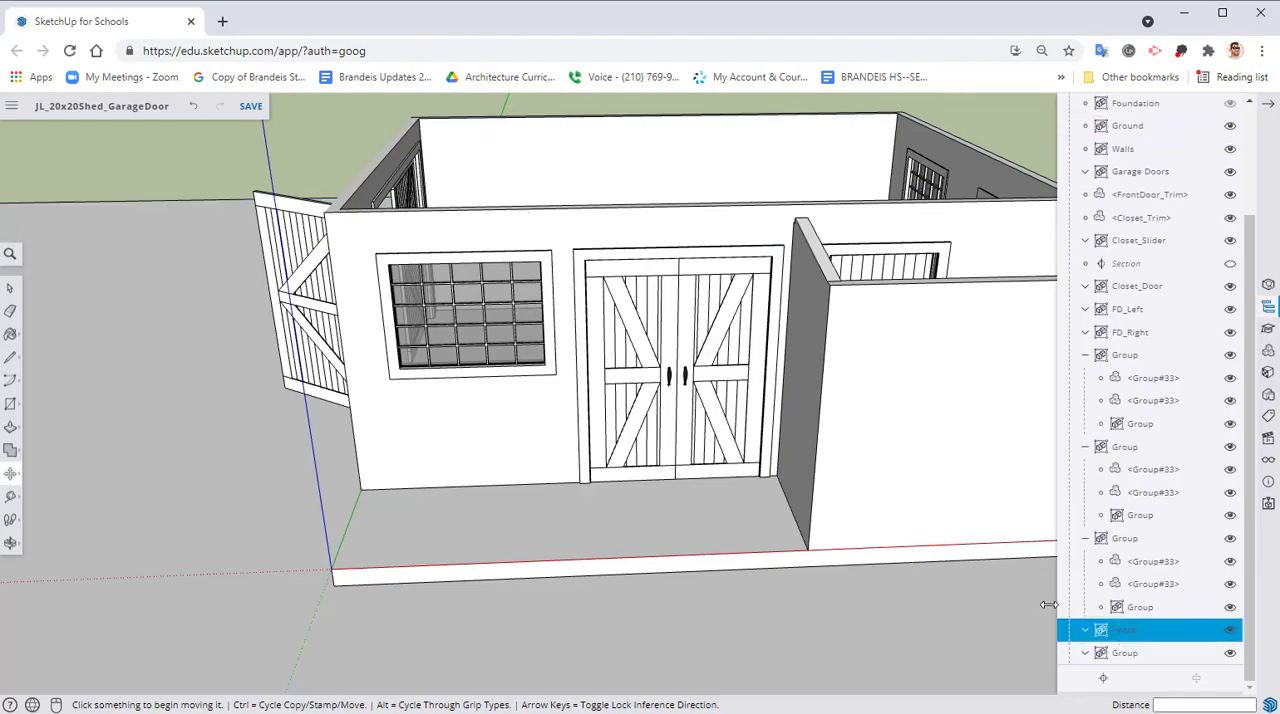
pyautogui.moveTo(1048, 605); pyautogui.dragTo(868, 386, button='middle')
pyautogui.moveTo(940, 497); pyautogui.dragTo(252, 362, button='middle')
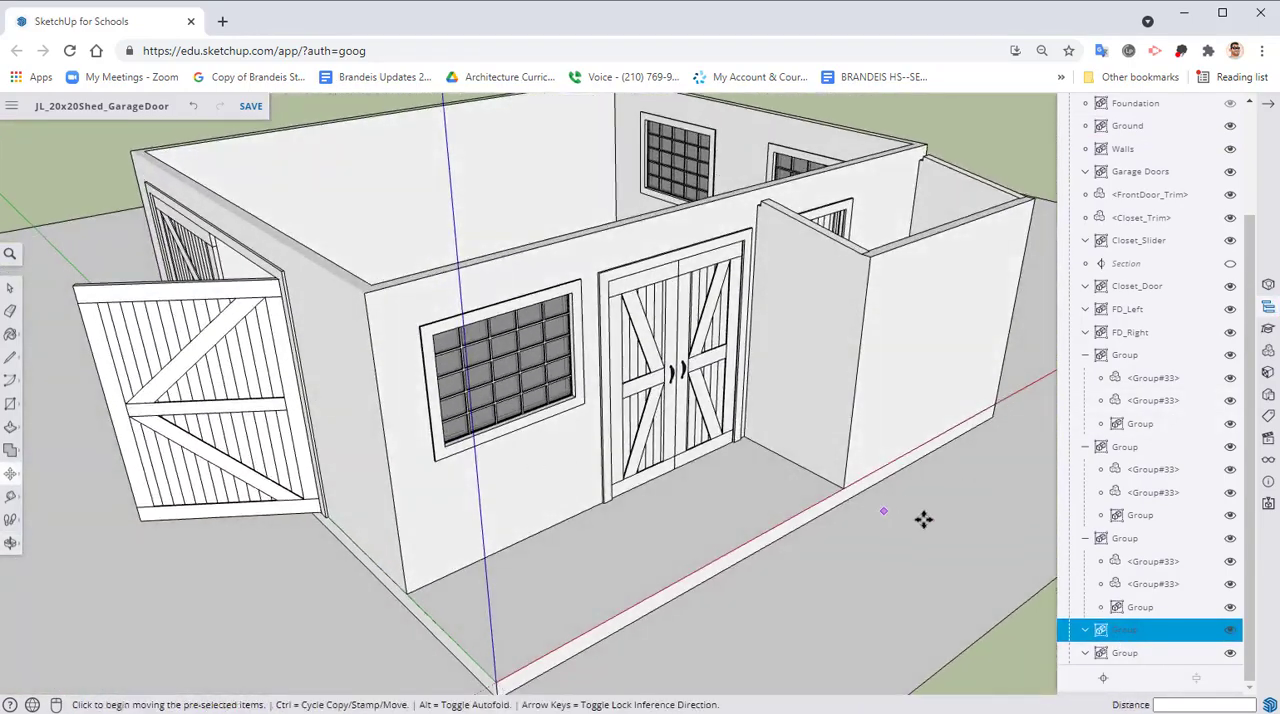
pyautogui.click(1125, 655)
pyautogui.moveTo(1046, 566); pyautogui.dragTo(1046, 594, button='middle')
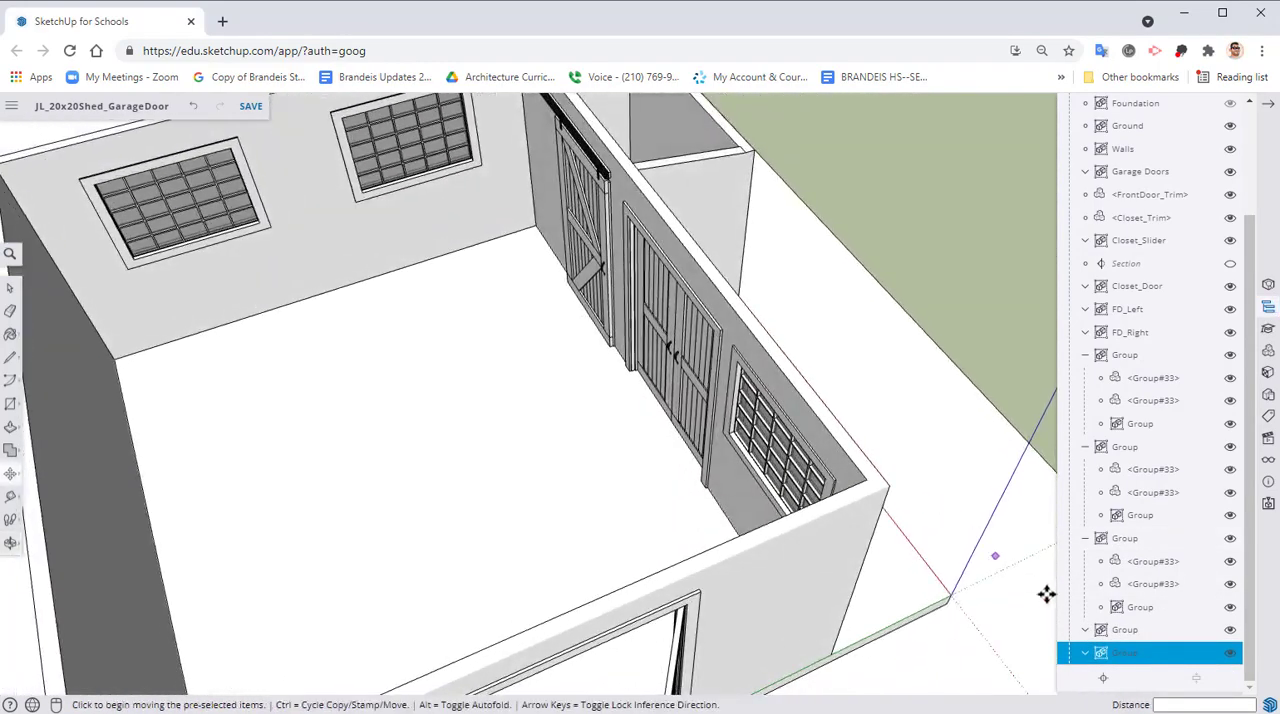
pyautogui.click(1145, 631)
pyautogui.moveTo(838, 508); pyautogui.dragTo(451, 414, button='middle')
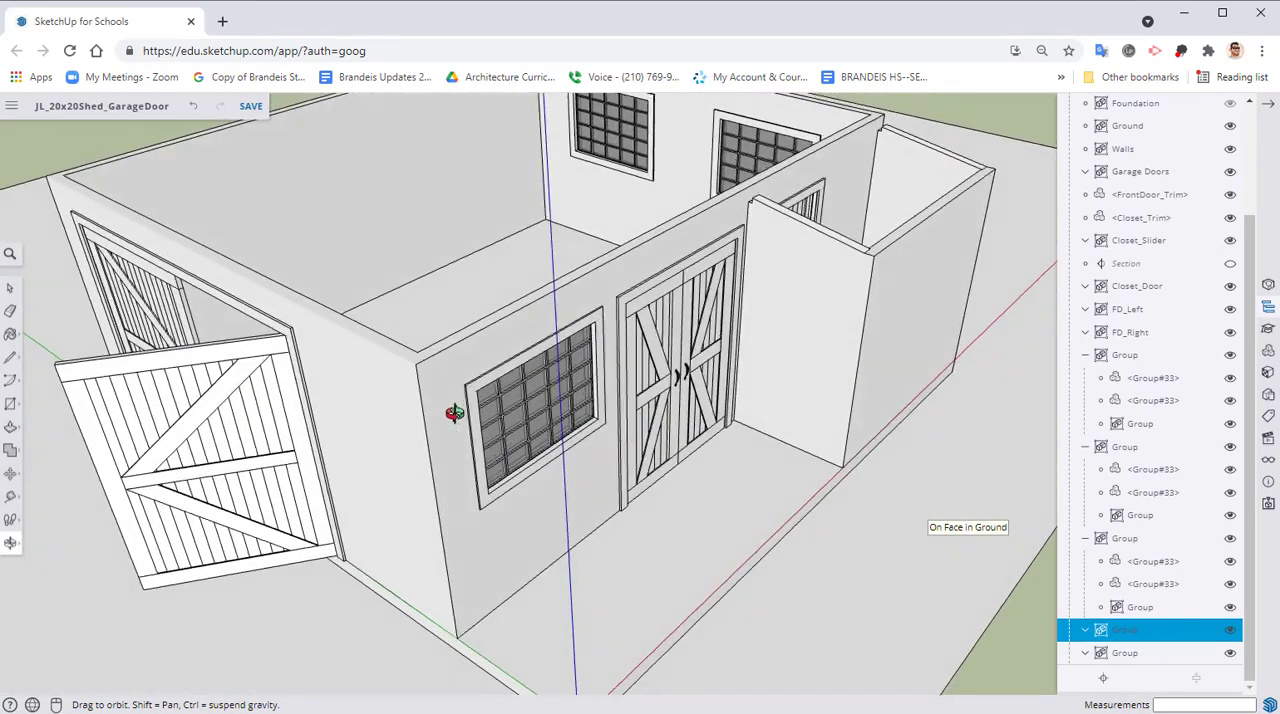
pyautogui.click(1128, 653)
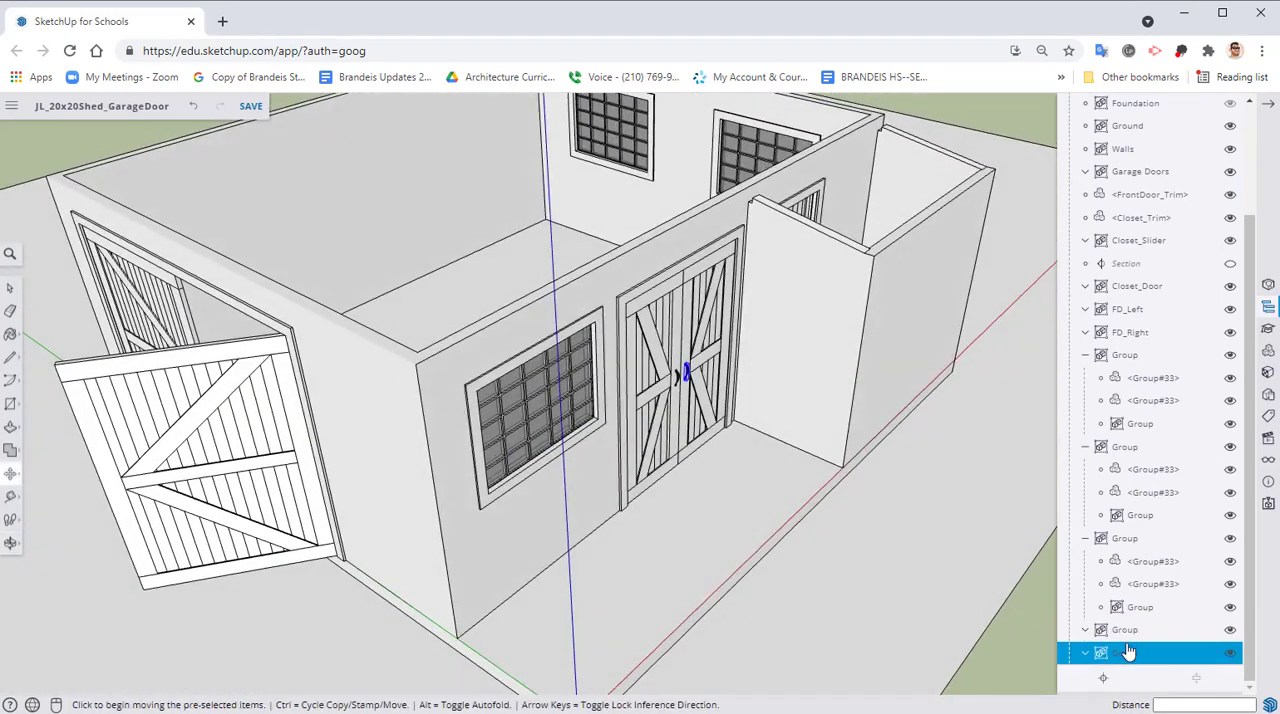
# Combine the inner and outer handle groups of the FD_Right door into one group
pyautogui.click(1133, 634)
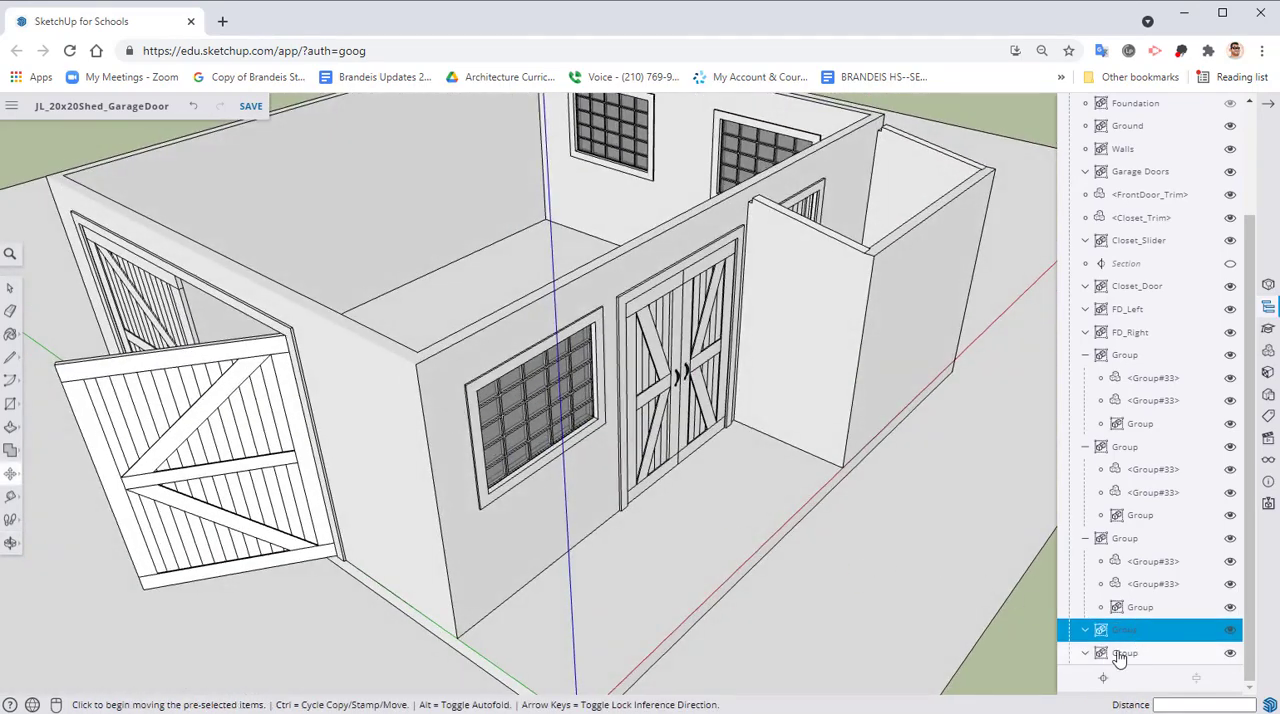
pyautogui.keyDown('shift'); pyautogui.click(1121, 655); pyautogui.keyUp('shift')
pyautogui.rightClick(1125, 652)
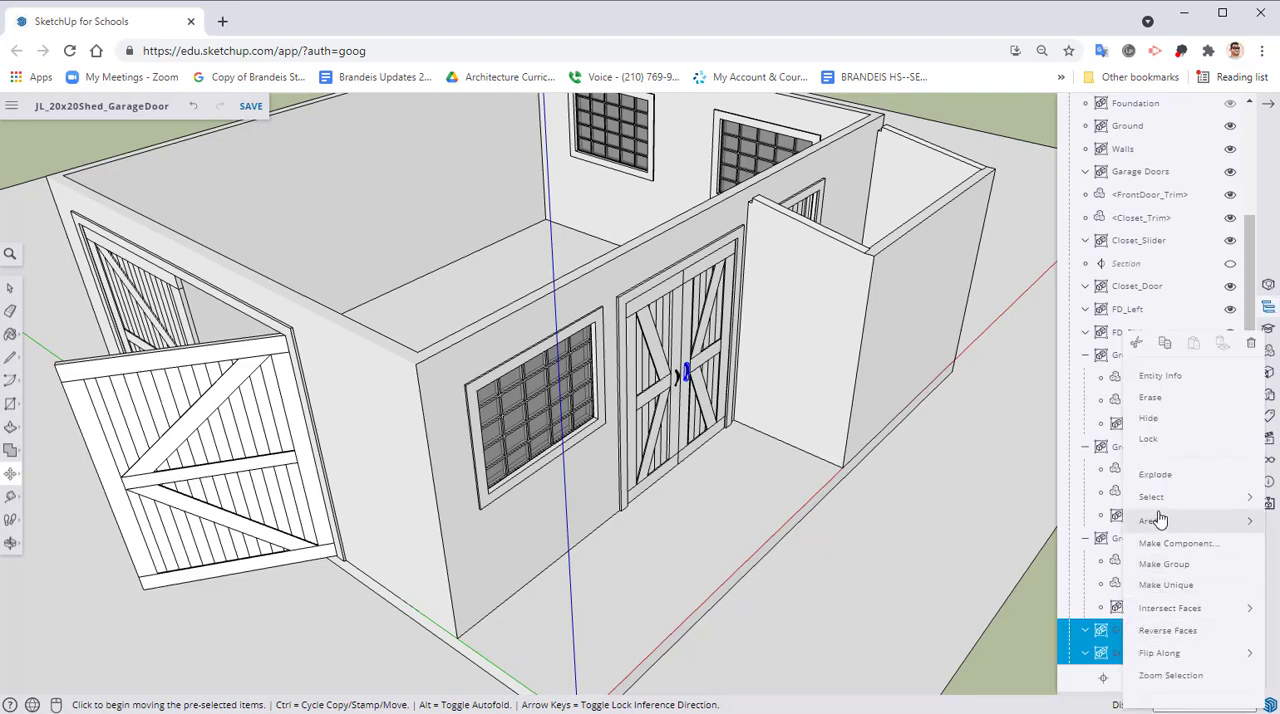
pyautogui.click(1162, 565)
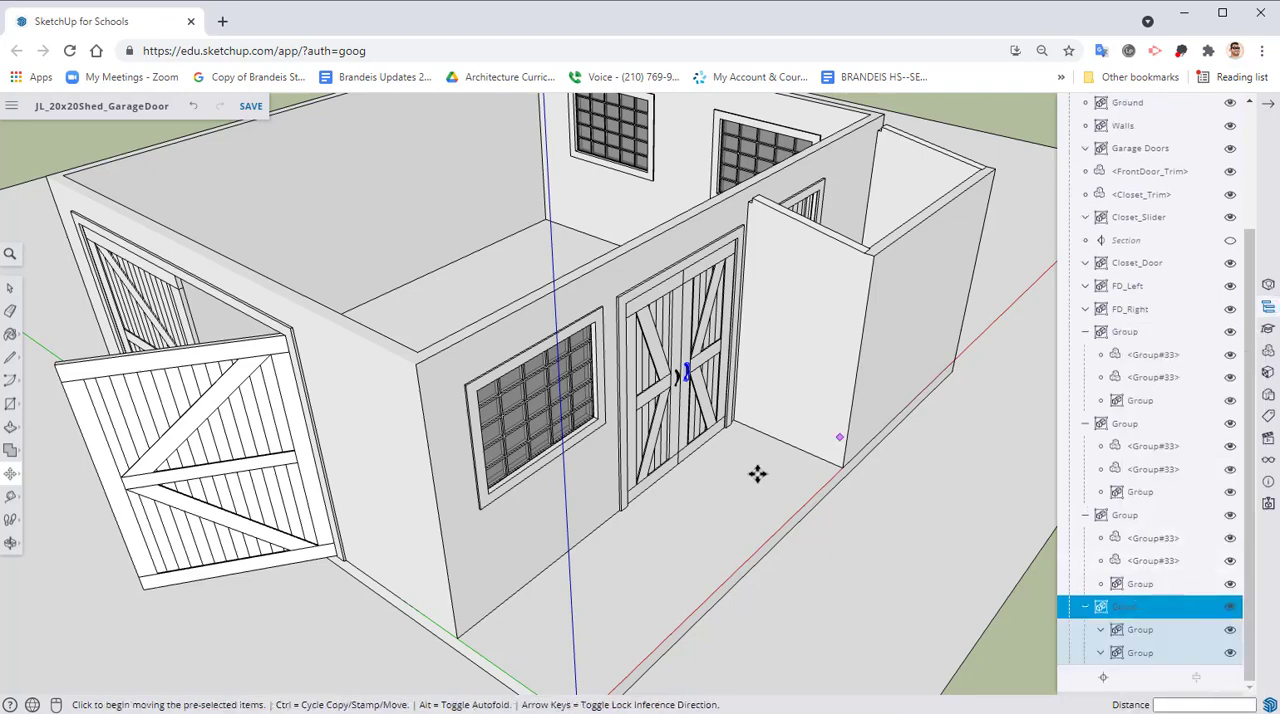
# Rename the combined right front door handle group as FD_Handle_Right
pyautogui.rightClick(1131, 613)
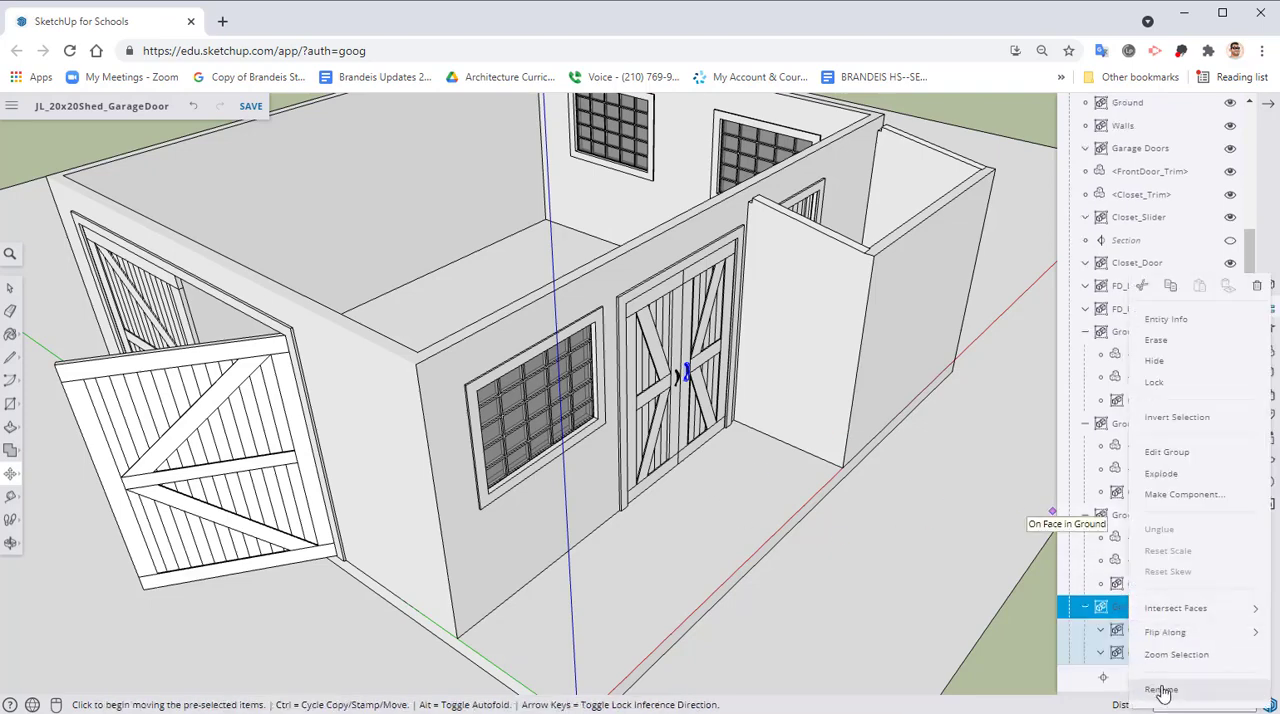
pyautogui.click(1162, 688)
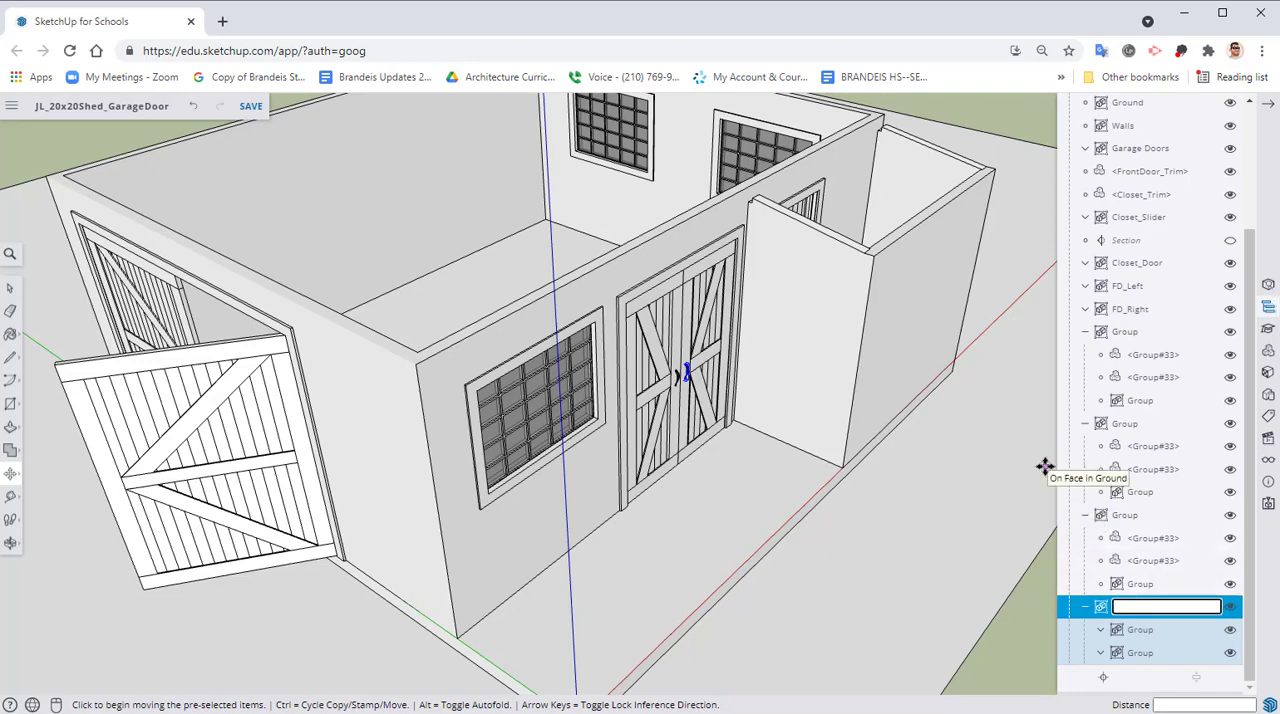
pyautogui.write('FD_Handl')
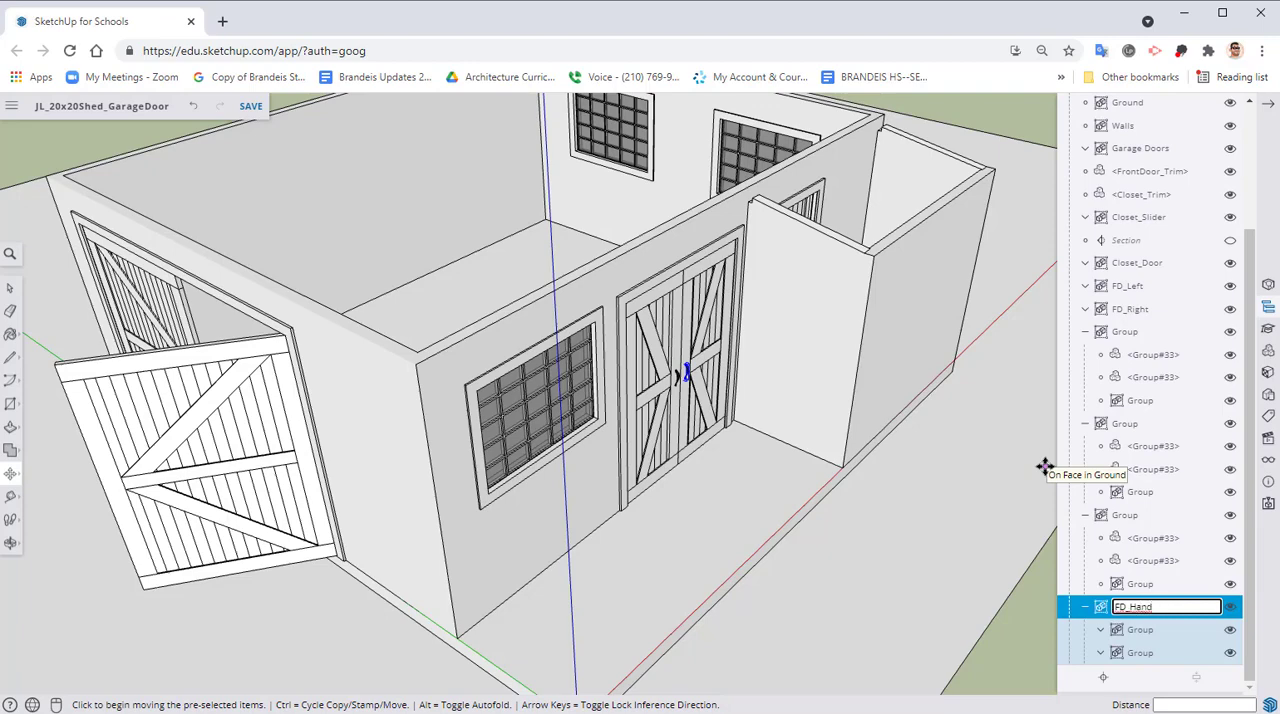
pyautogui.write('e_Right')
pyautogui.press('Return')
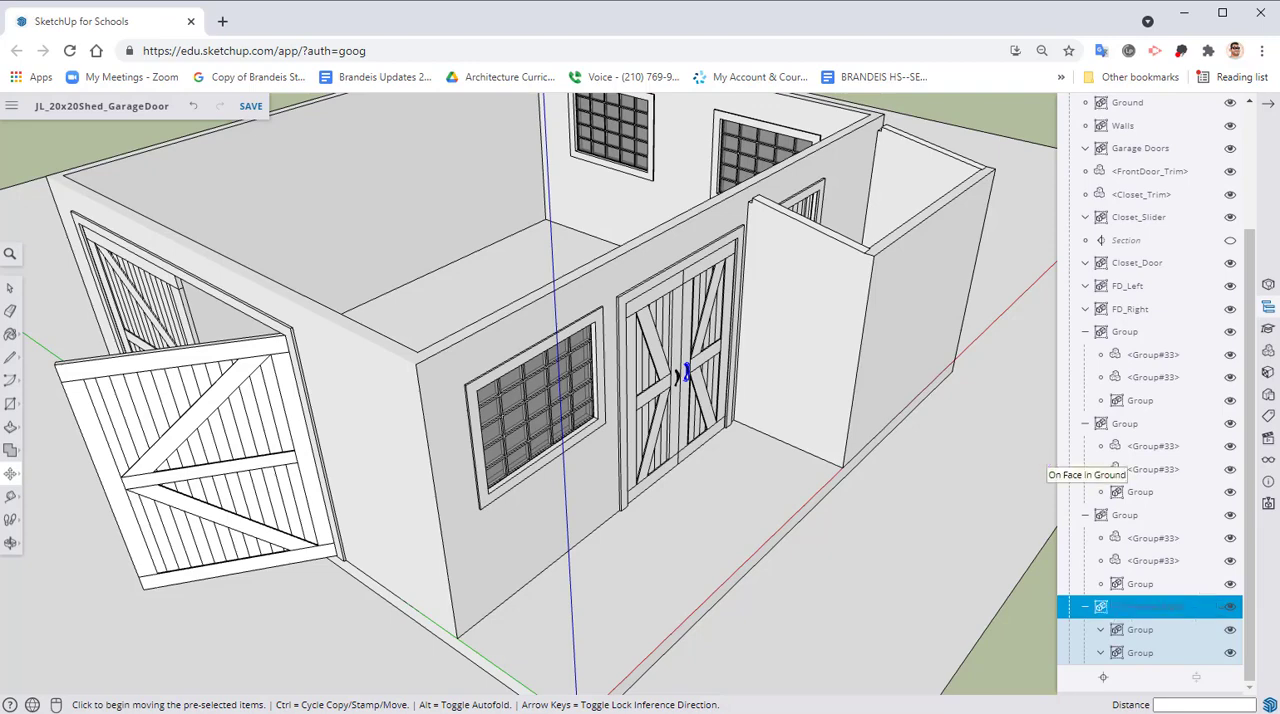
# Collapse FD_Handle_Right and the two expanded handle groups directly above it in the hierarchy
pyautogui.click(1086, 607)
pyautogui.click(1086, 564)
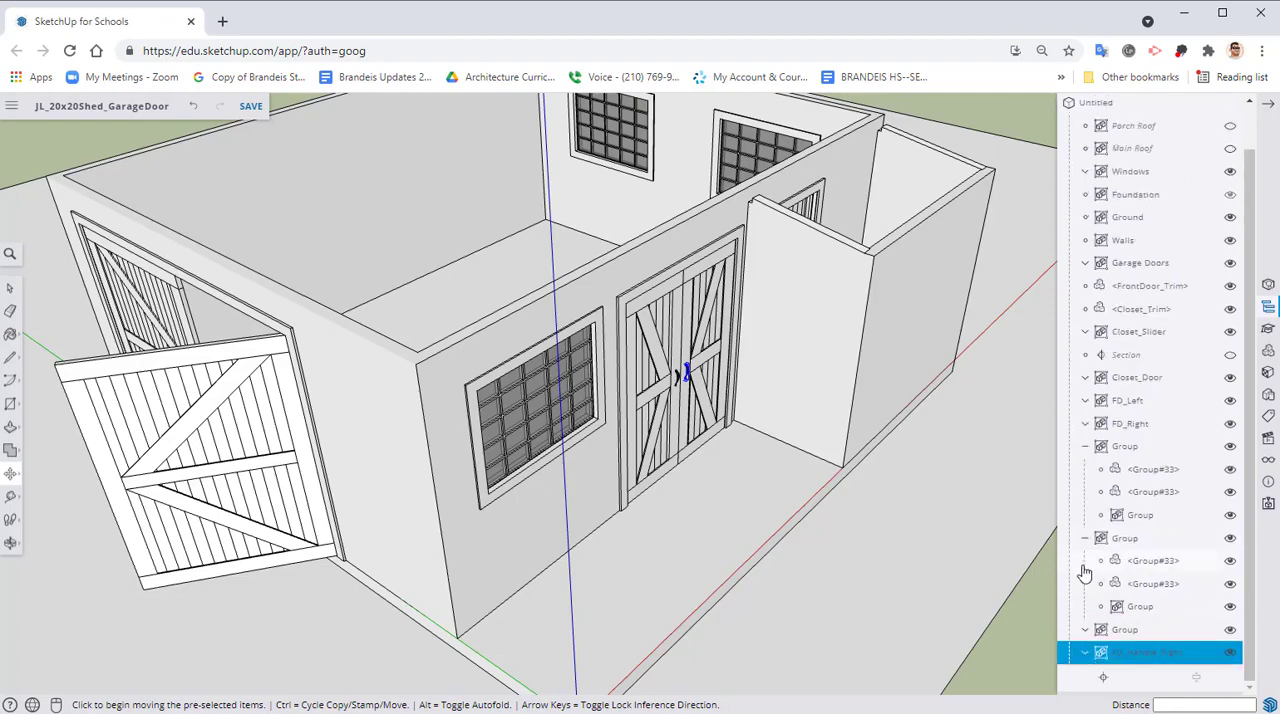
pyautogui.click(1086, 540)
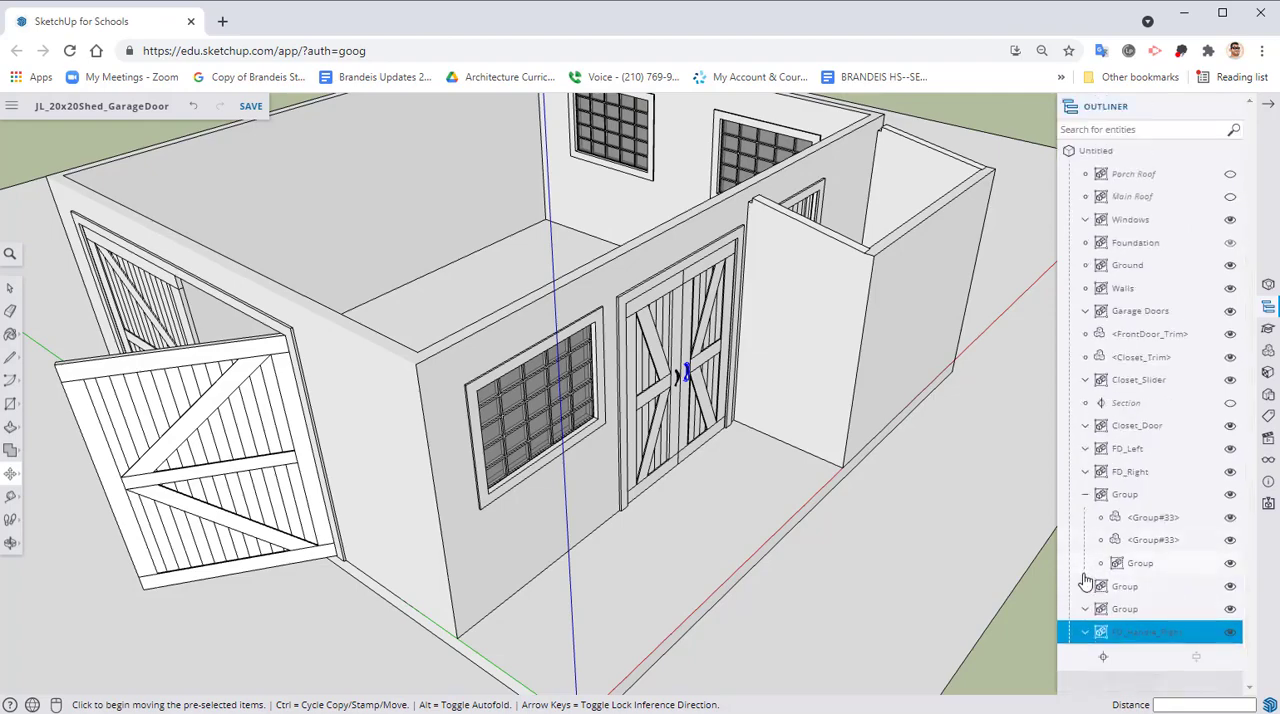
# Combine the inner and outer handle groups of the FD_Left door into one group and collapse it in the hierarchy
pyautogui.click(1120, 590)
pyautogui.moveTo(614, 443); pyautogui.dragTo(1050, 545, button='middle')
pyautogui.click(1110, 611)
pyautogui.moveTo(812, 462); pyautogui.dragTo(477, 420, button='middle')
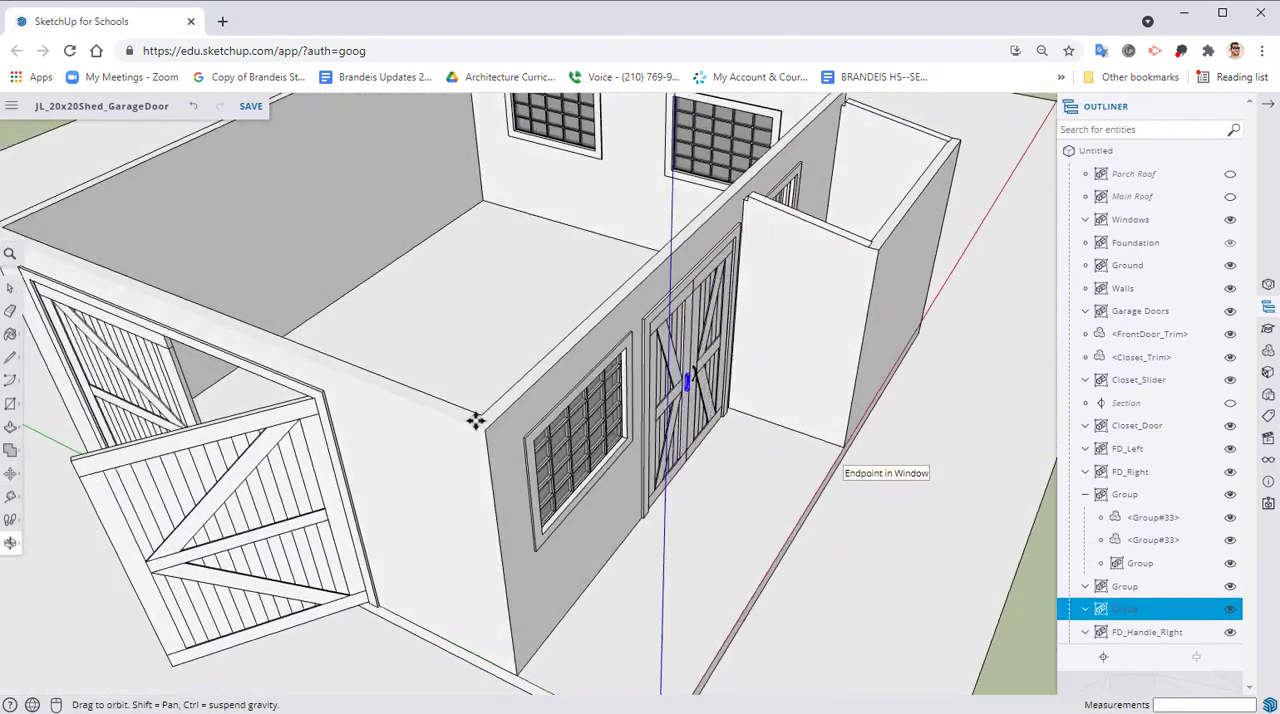
pyautogui.keyDown('shift'); pyautogui.click(1124, 588); pyautogui.keyUp('shift')
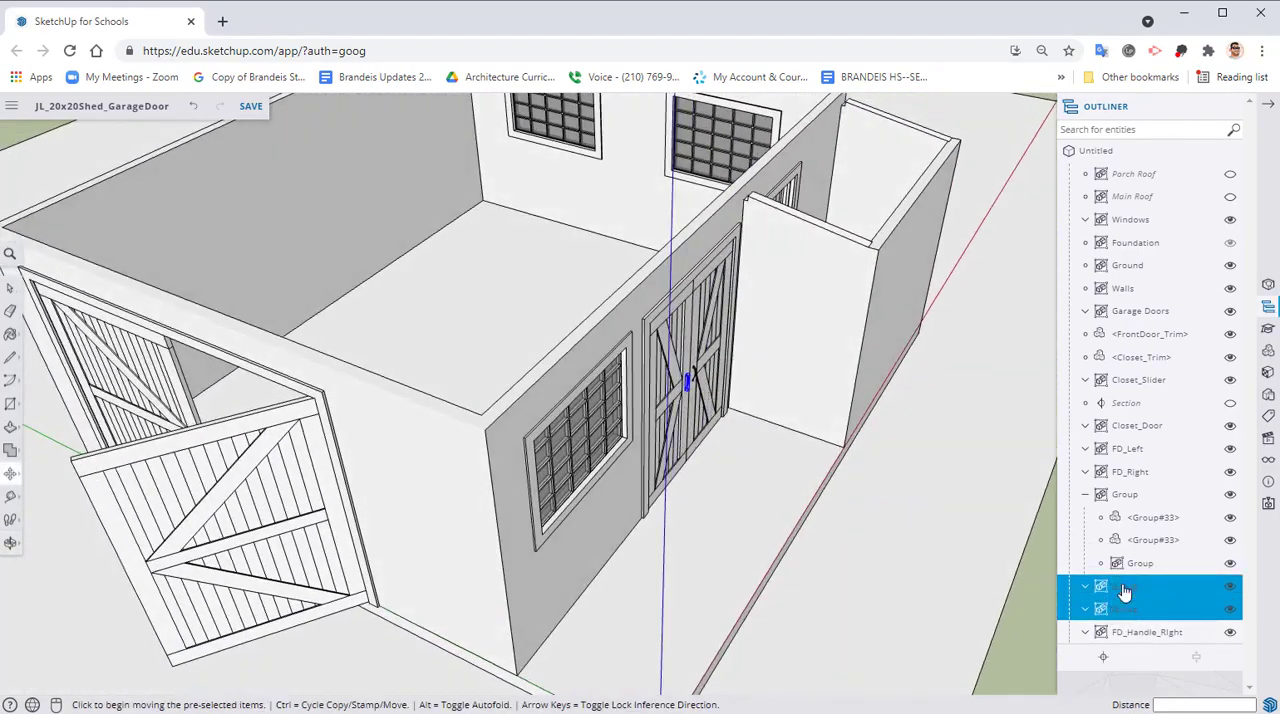
pyautogui.rightClick(1126, 592)
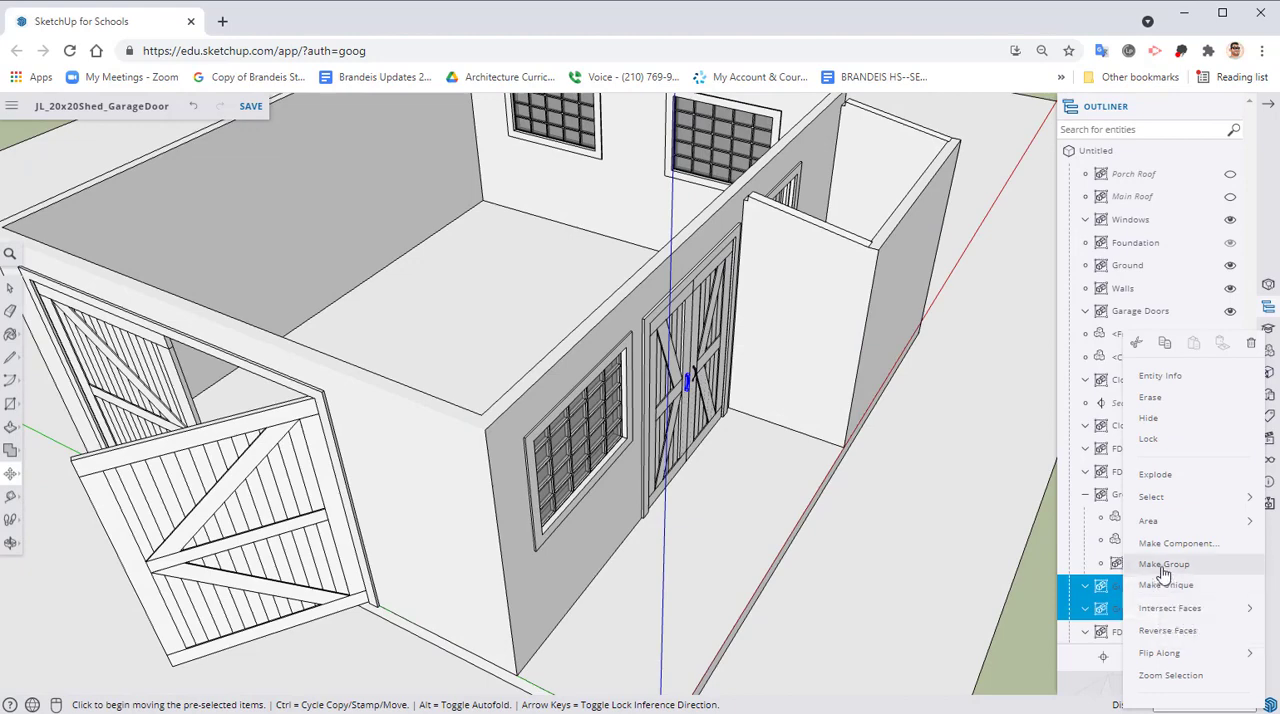
pyautogui.click(1162, 566)
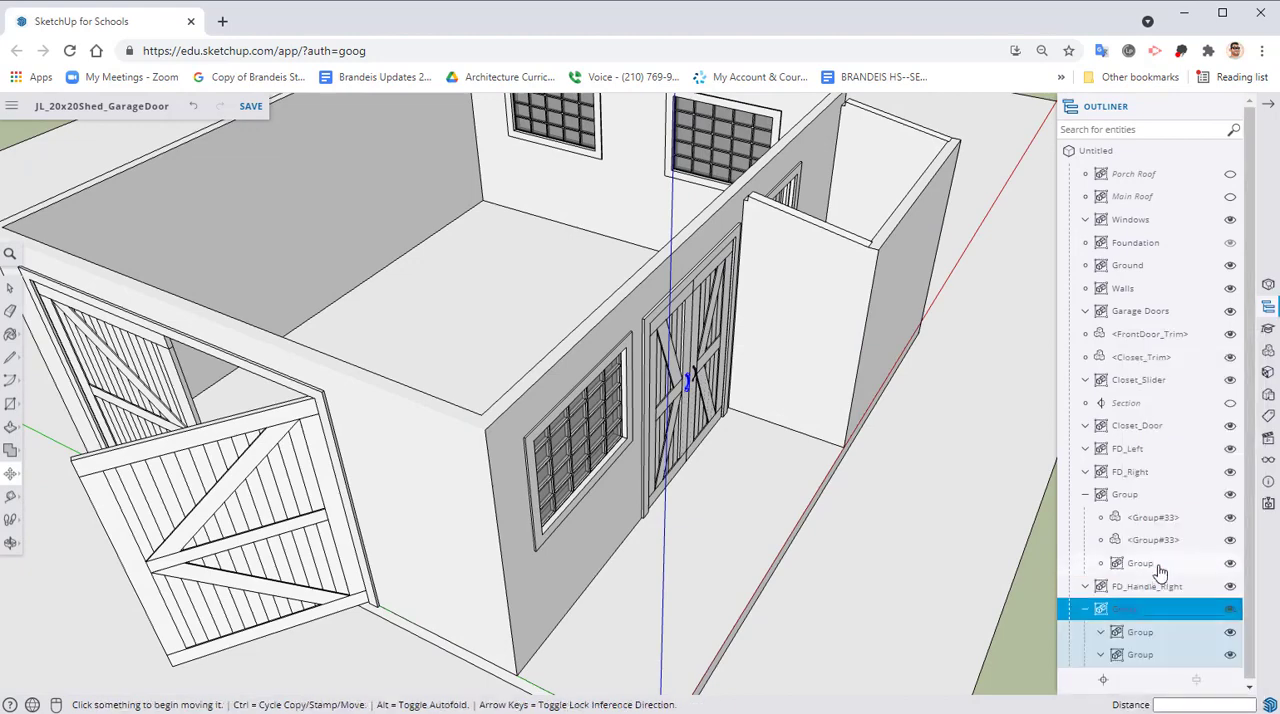
pyautogui.click(1085, 611)
# Try to rename the combined left front door handle group as FD_Handle_Left
pyautogui.rightClick(1123, 612)
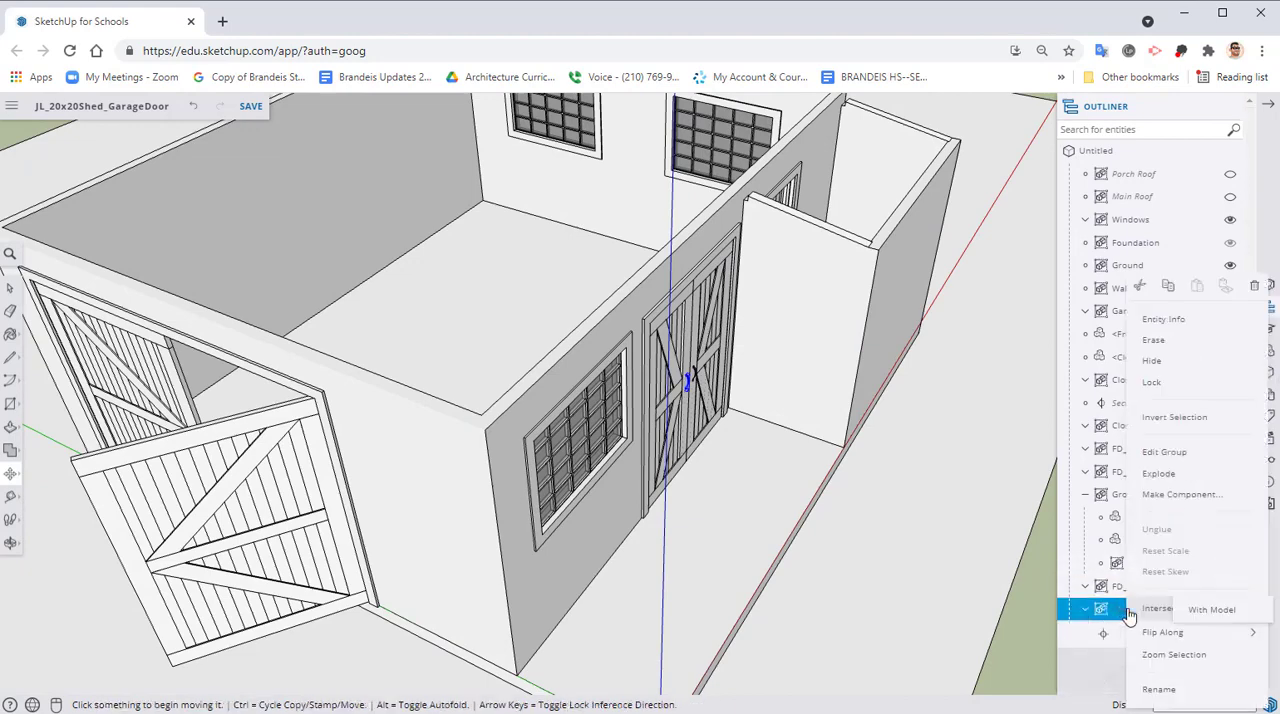
pyautogui.click(1157, 686)
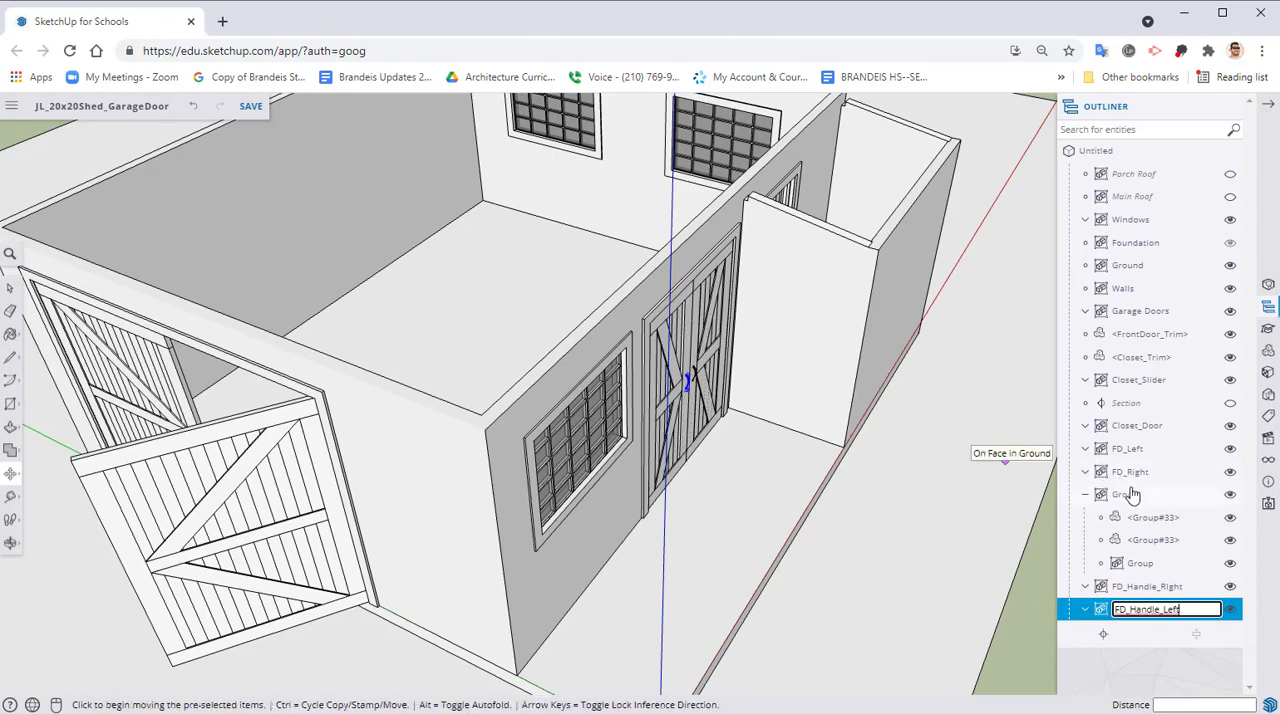
pyautogui.moveTo(640, 457); pyautogui.dragTo(1070, 572, button='middle')
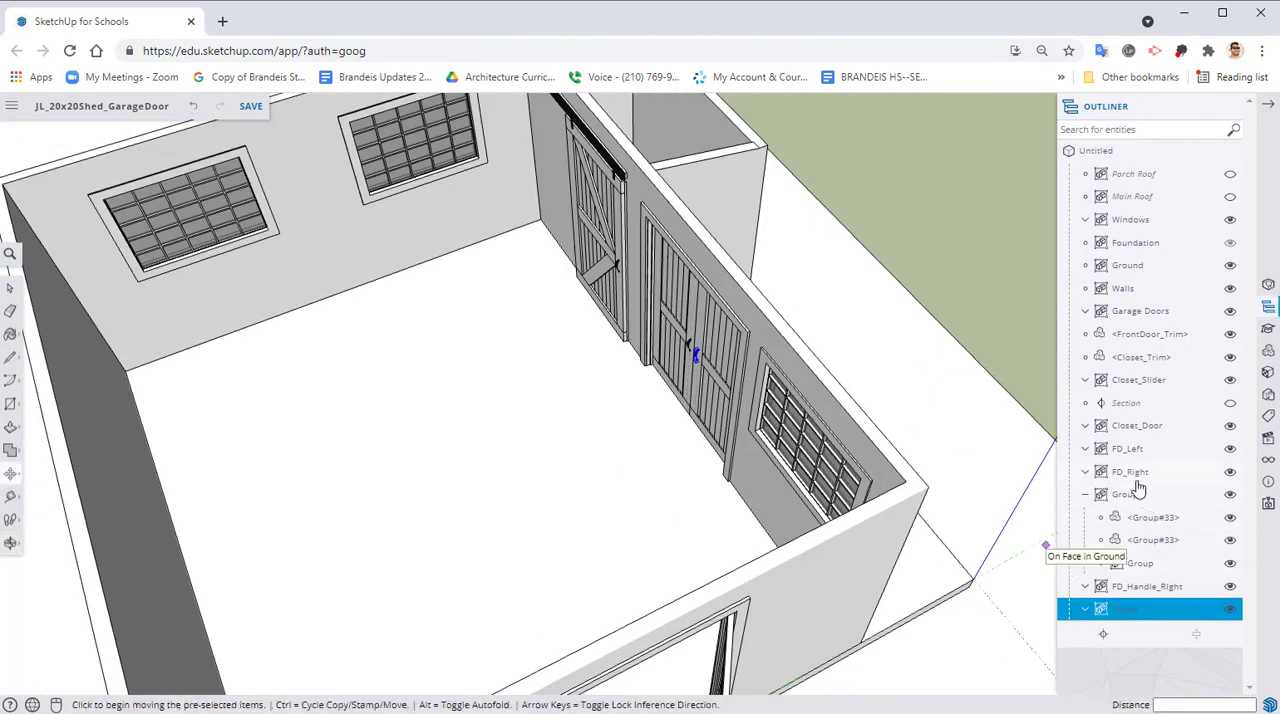
# Collapse the closet door's handle group in the hierarchy and rename it Closet_Handle
pyautogui.click(1128, 495)
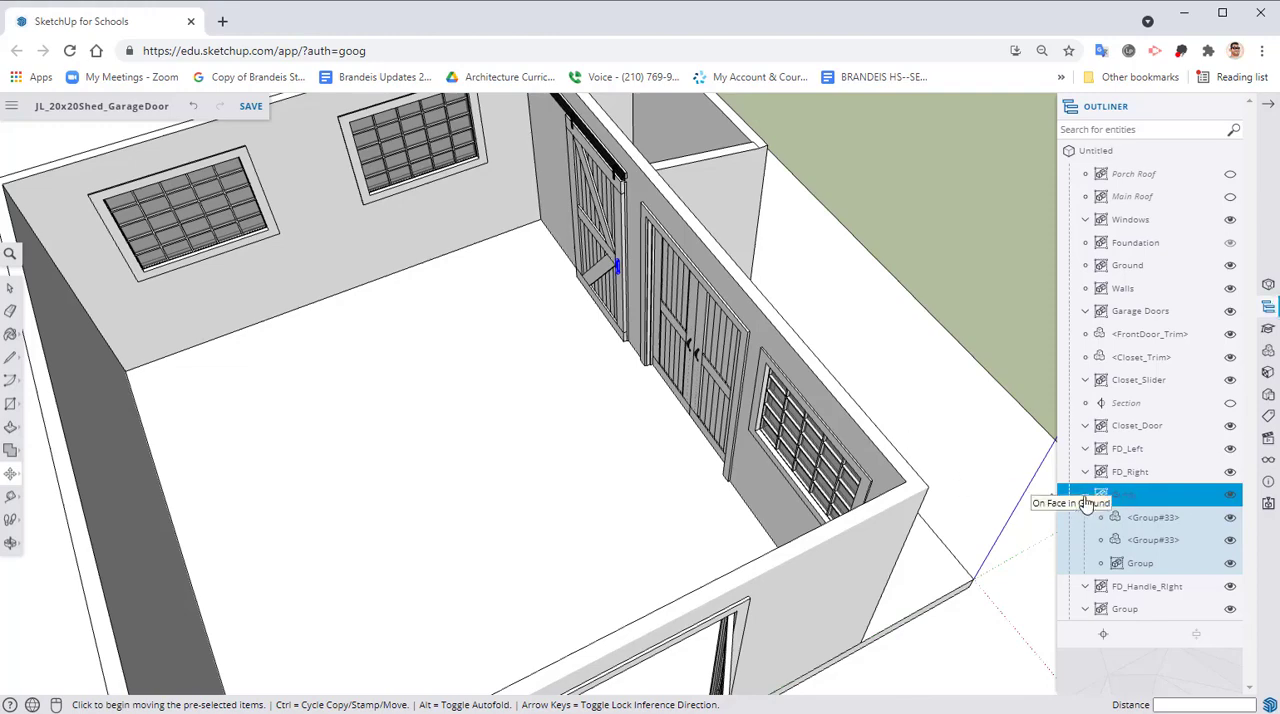
pyautogui.click(1085, 496)
pyautogui.rightClick(1126, 500)
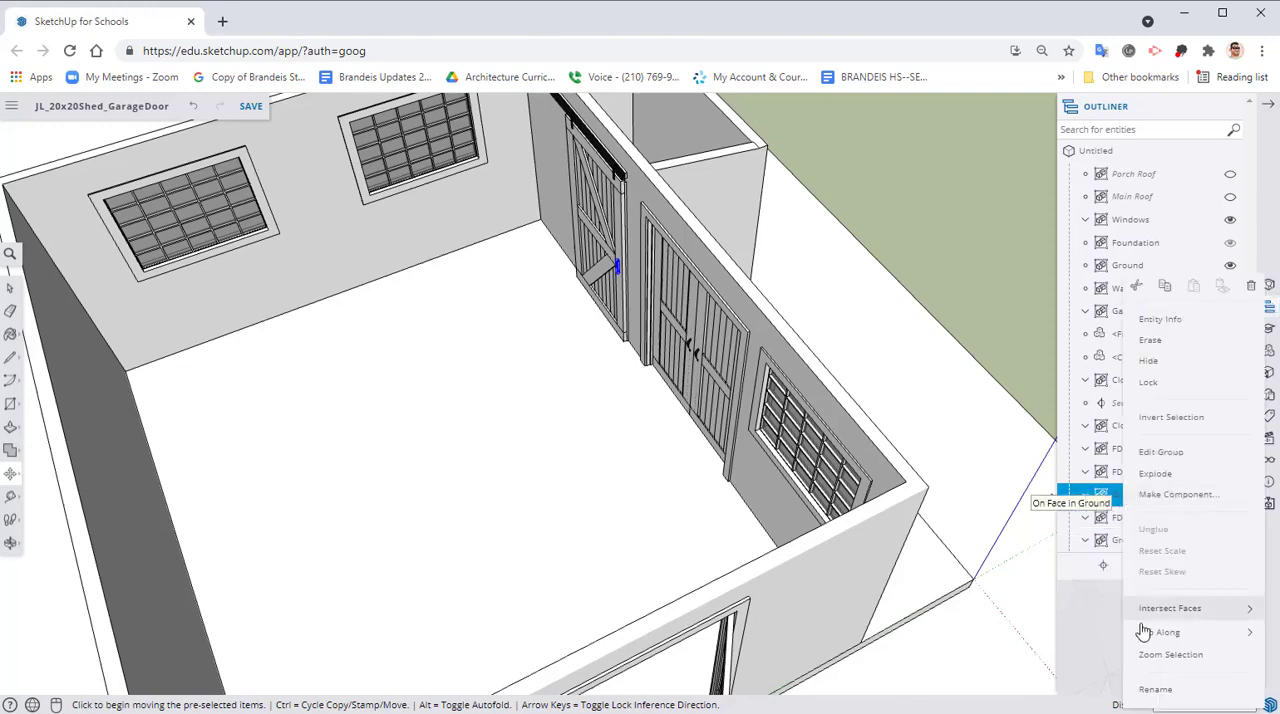
pyautogui.click(1157, 689)
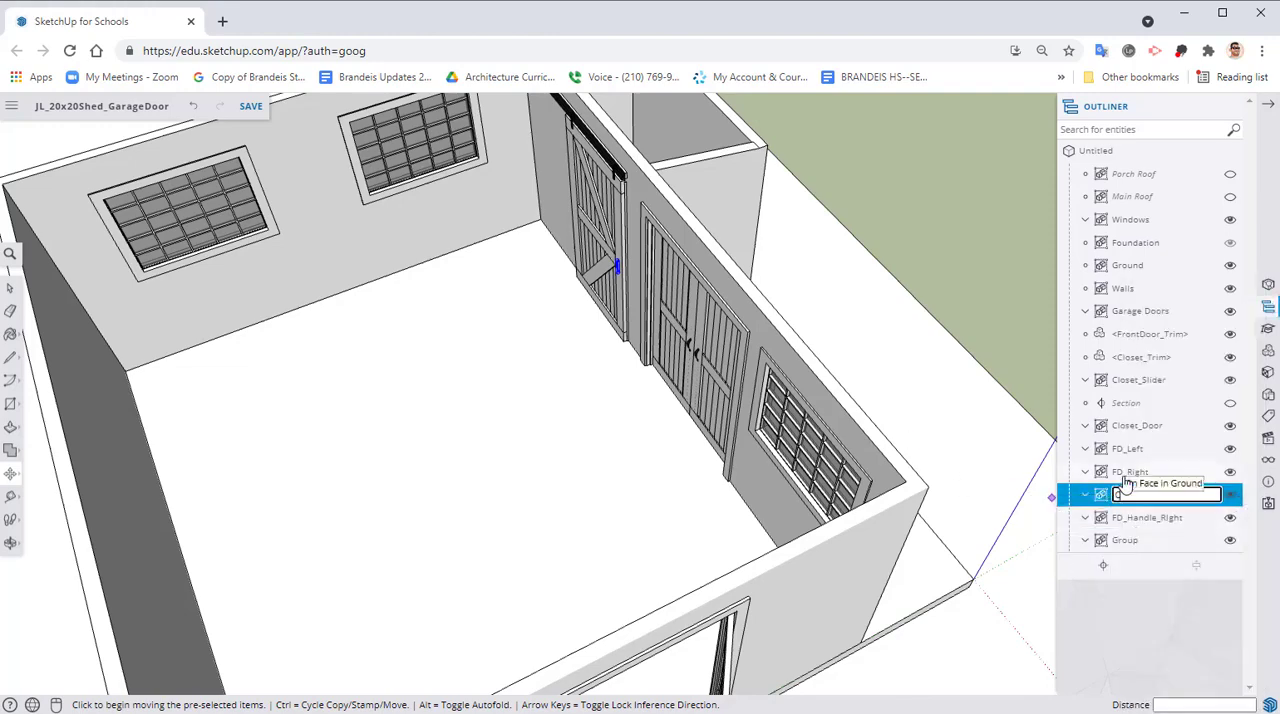
pyautogui.write('Closet_Handle')
pyautogui.press('Return')
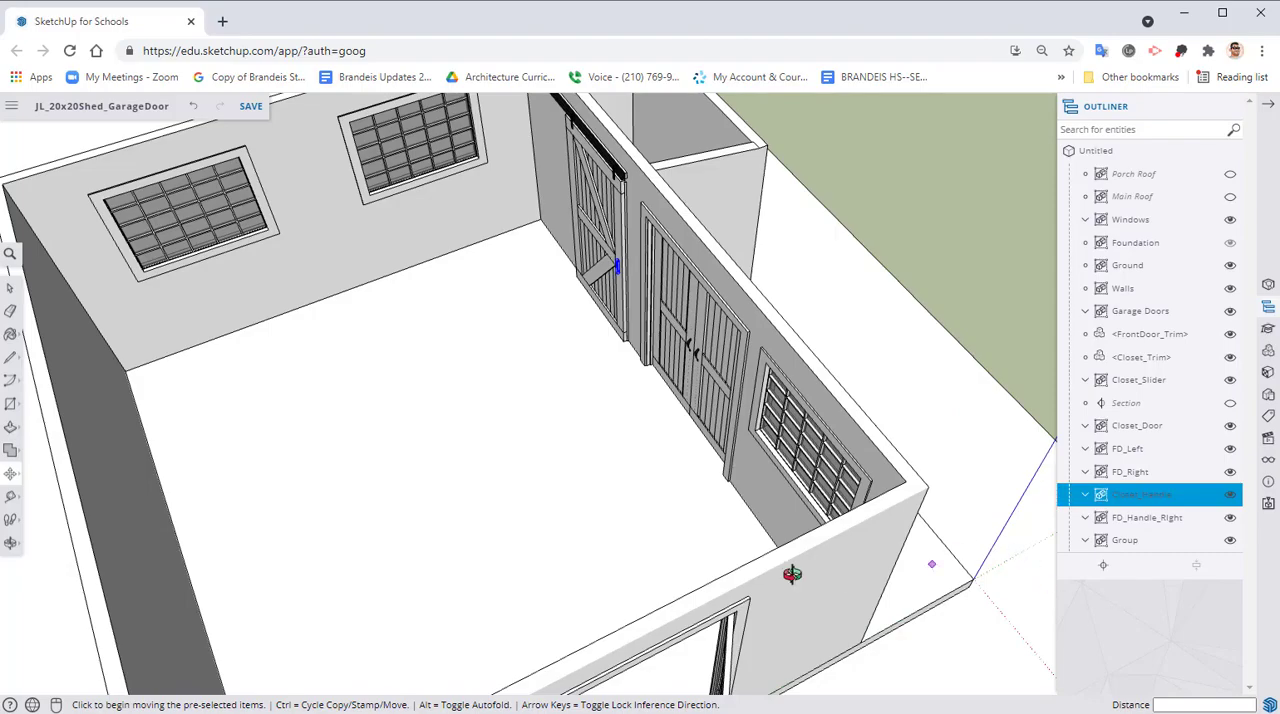
# Rename the unnamed handle group on the front door's left leaf as FD_Handle_Left in the hierarchy
pyautogui.moveTo(792, 573); pyautogui.dragTo(449, 540, button='middle')
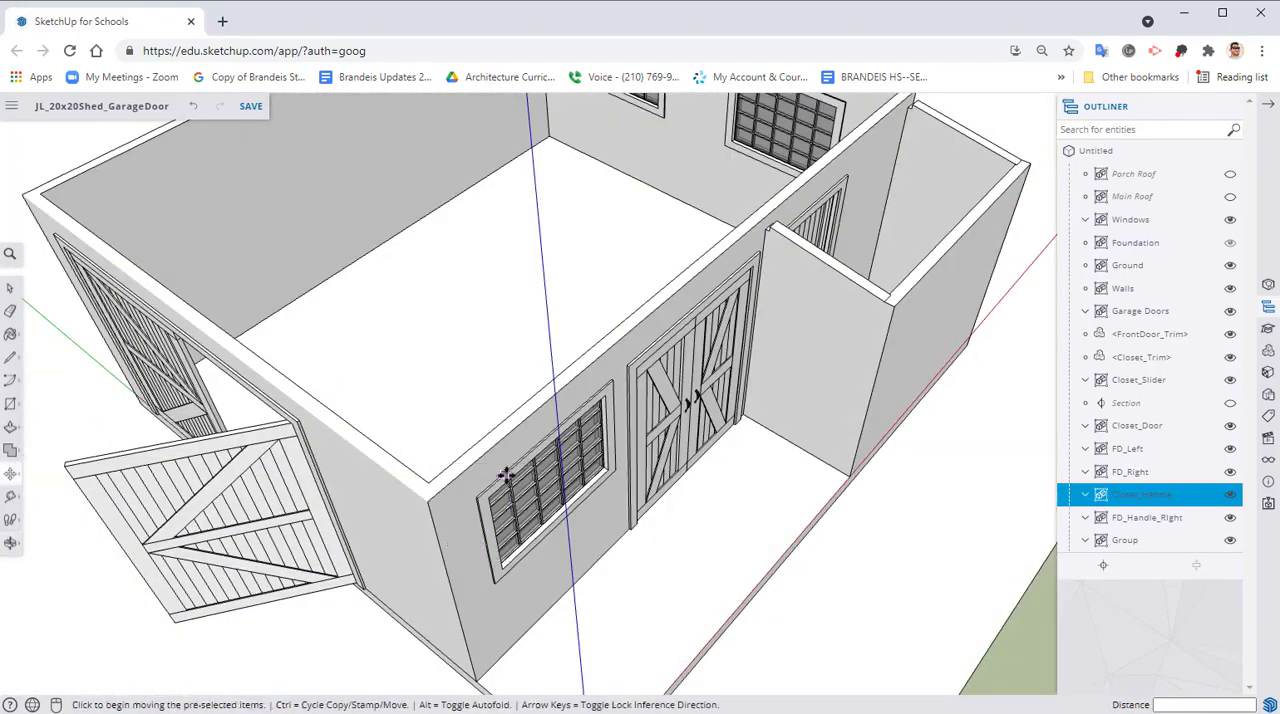
pyautogui.moveTo(507, 478); pyautogui.dragTo(533, 388, button='middle')
pyautogui.moveTo(713, 421); pyautogui.dragTo(613, 424, button='middle')
pyautogui.click(1152, 521)
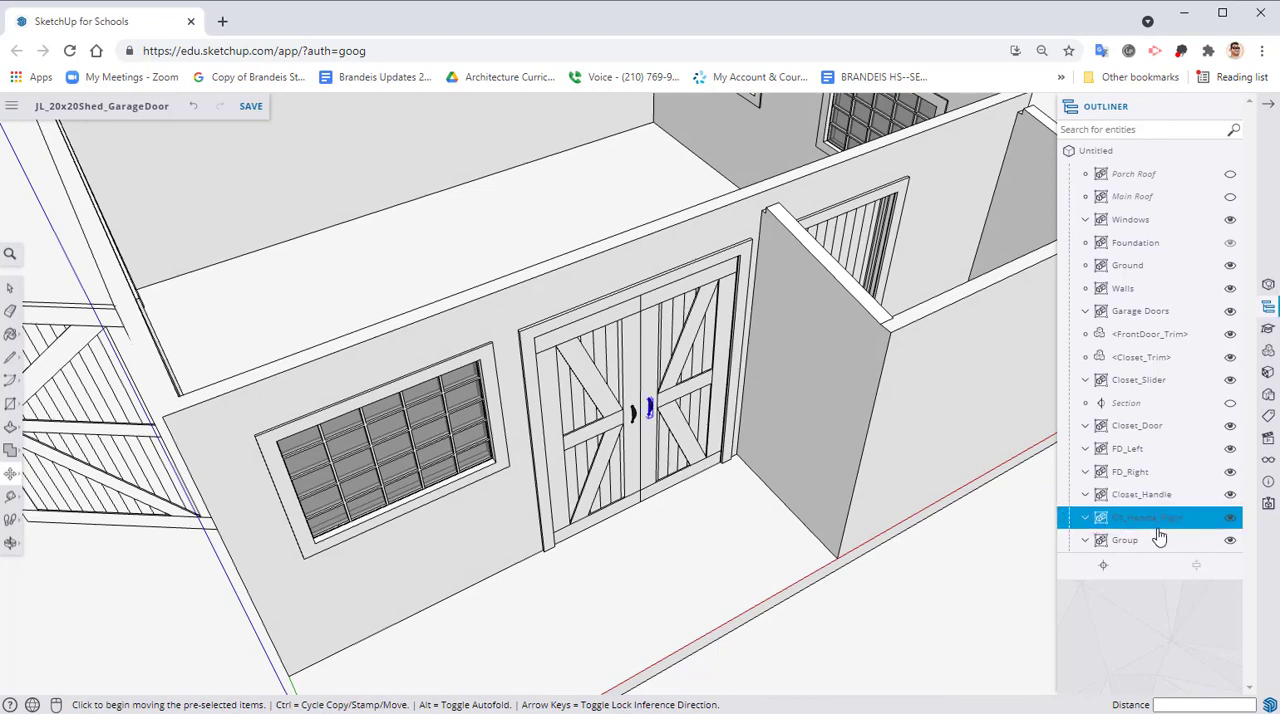
pyautogui.click(1126, 542)
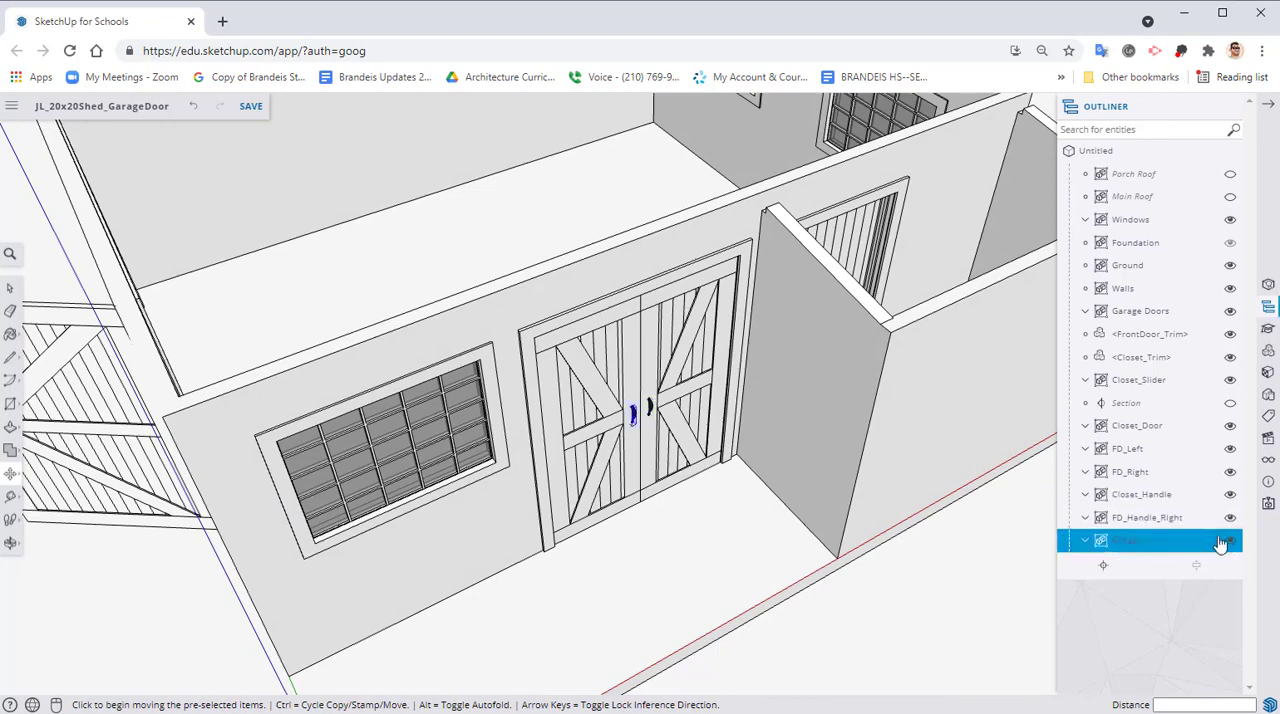
pyautogui.rightClick(1133, 545)
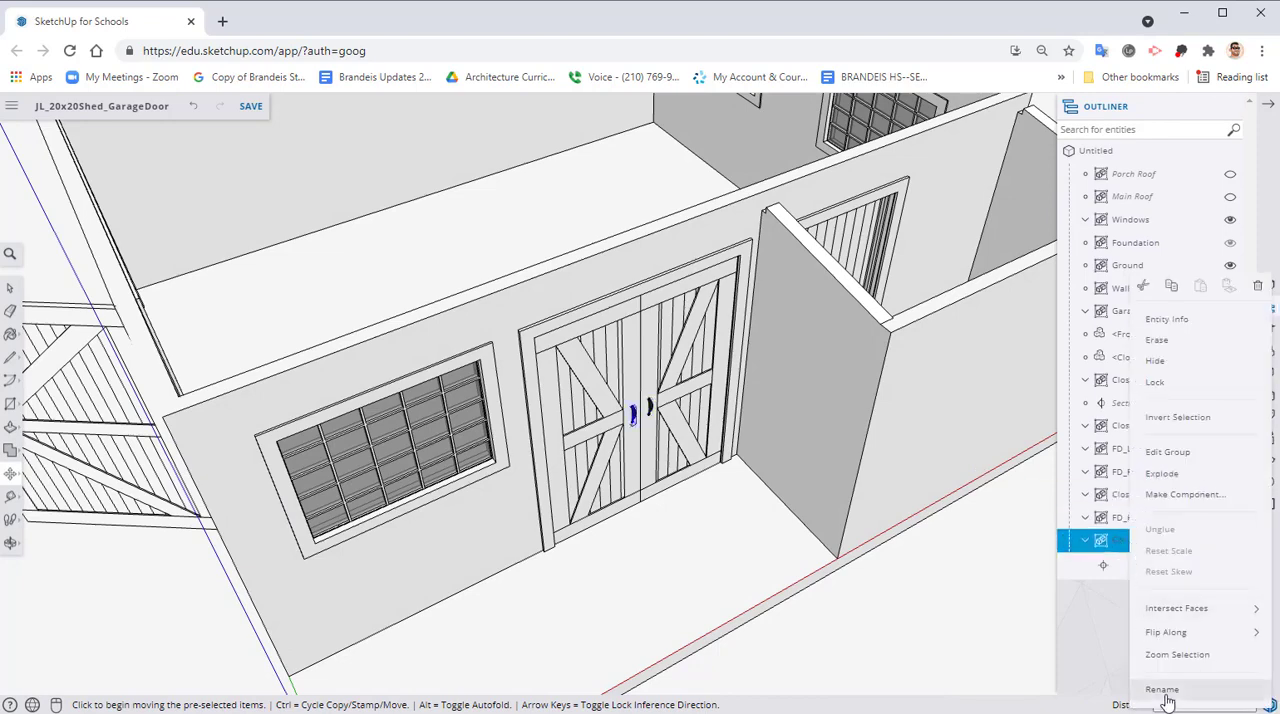
pyautogui.click(1165, 688)
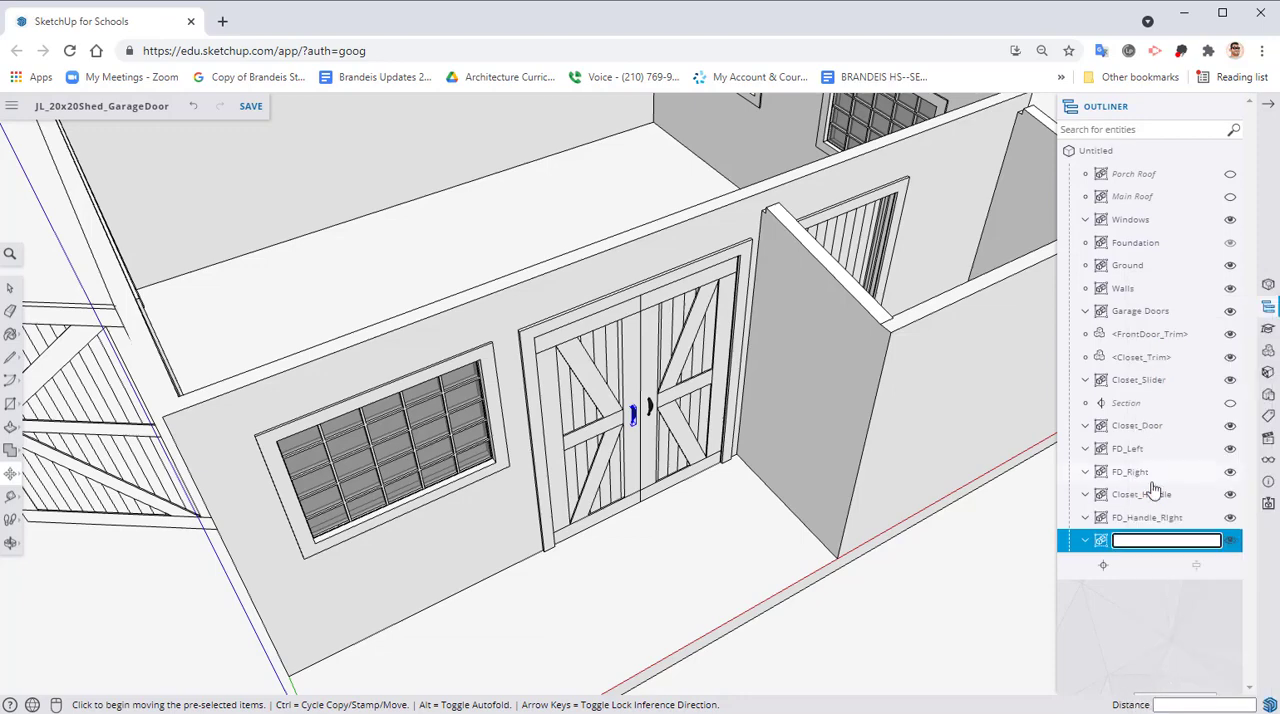
pyautogui.write('FD')
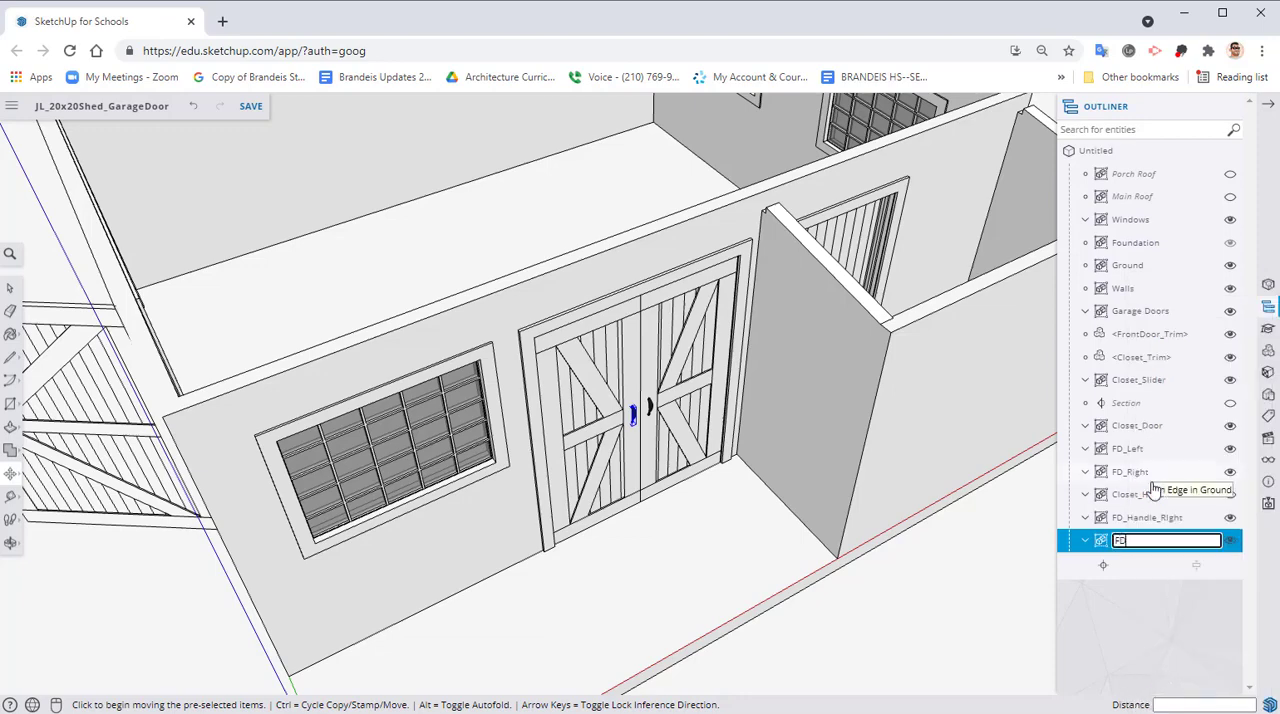
pyautogui.write('_Hndle_')
pyautogui.press('BackSpace')
pyautogui.press('BackSpace')
pyautogui.write('_Left')
pyautogui.press('Return')
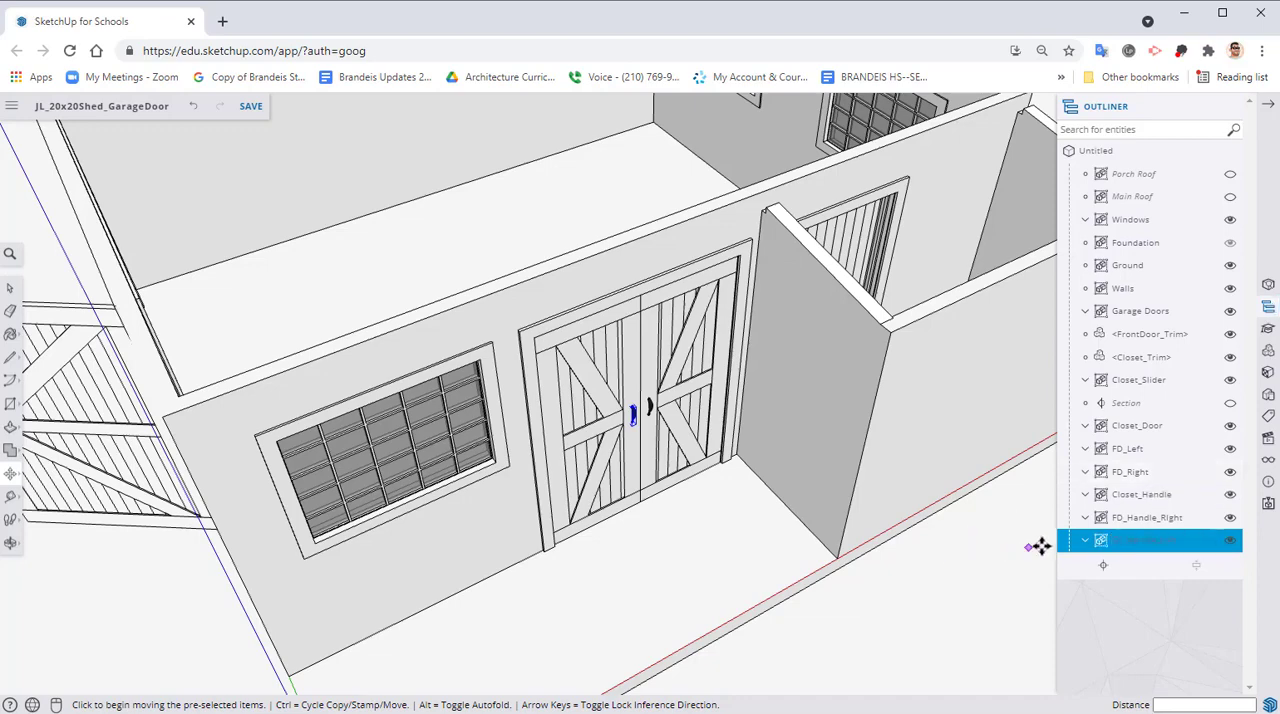
# Copy FD_Handle_Right and FD_Handle_Left together from the front doors to the free edge of the open garage door leaf
pyautogui.keyDown('shift'); pyautogui.click(1155, 523); pyautogui.keyUp('shift')
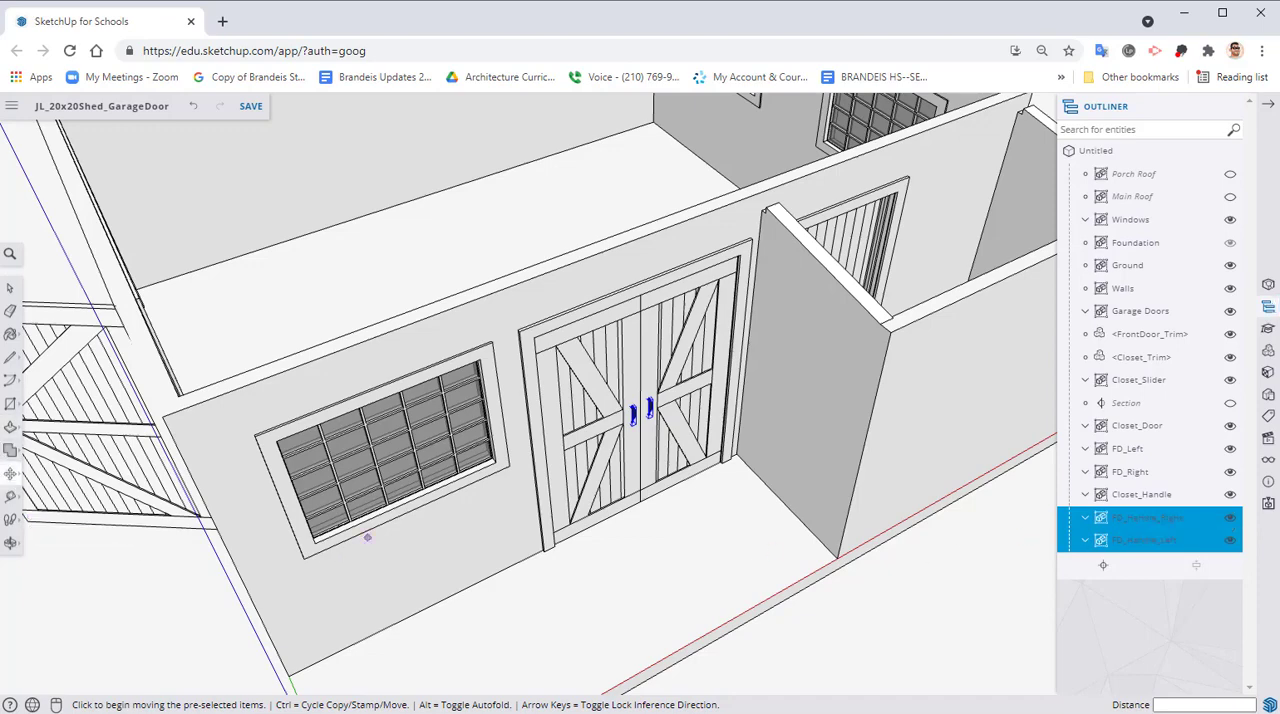
pyautogui.click(1145, 540)
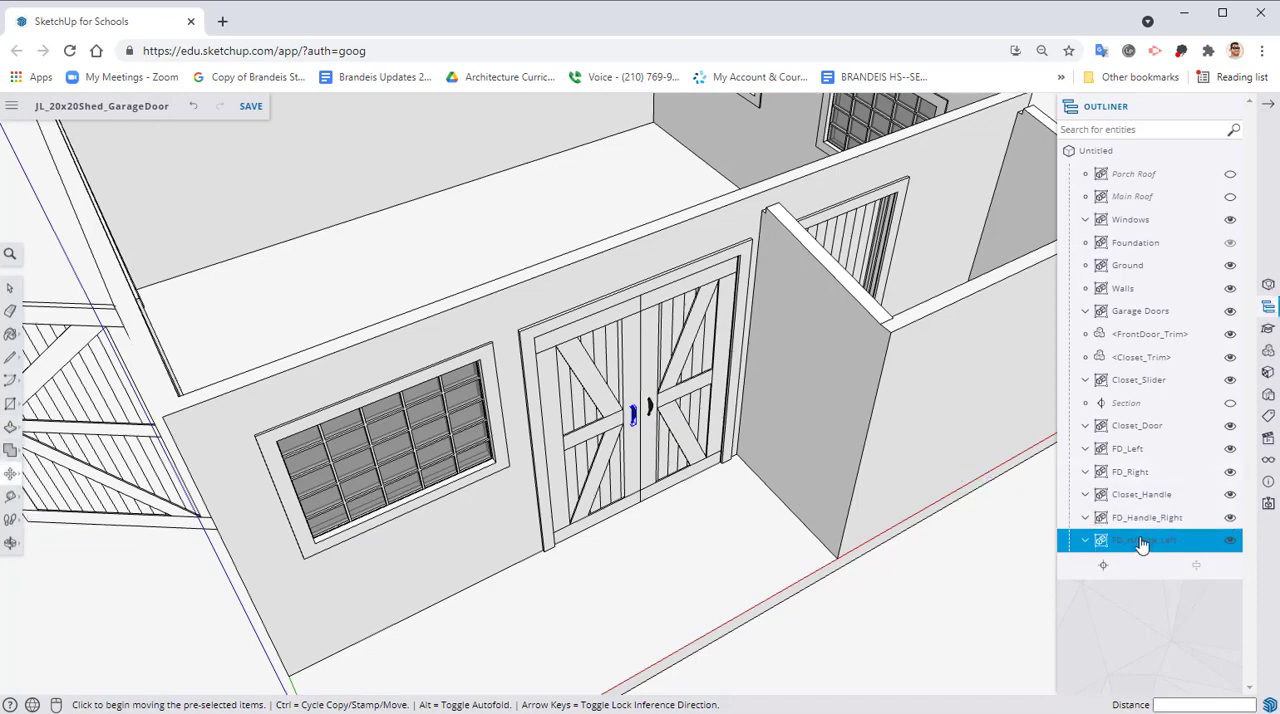
pyautogui.press('ctrl')
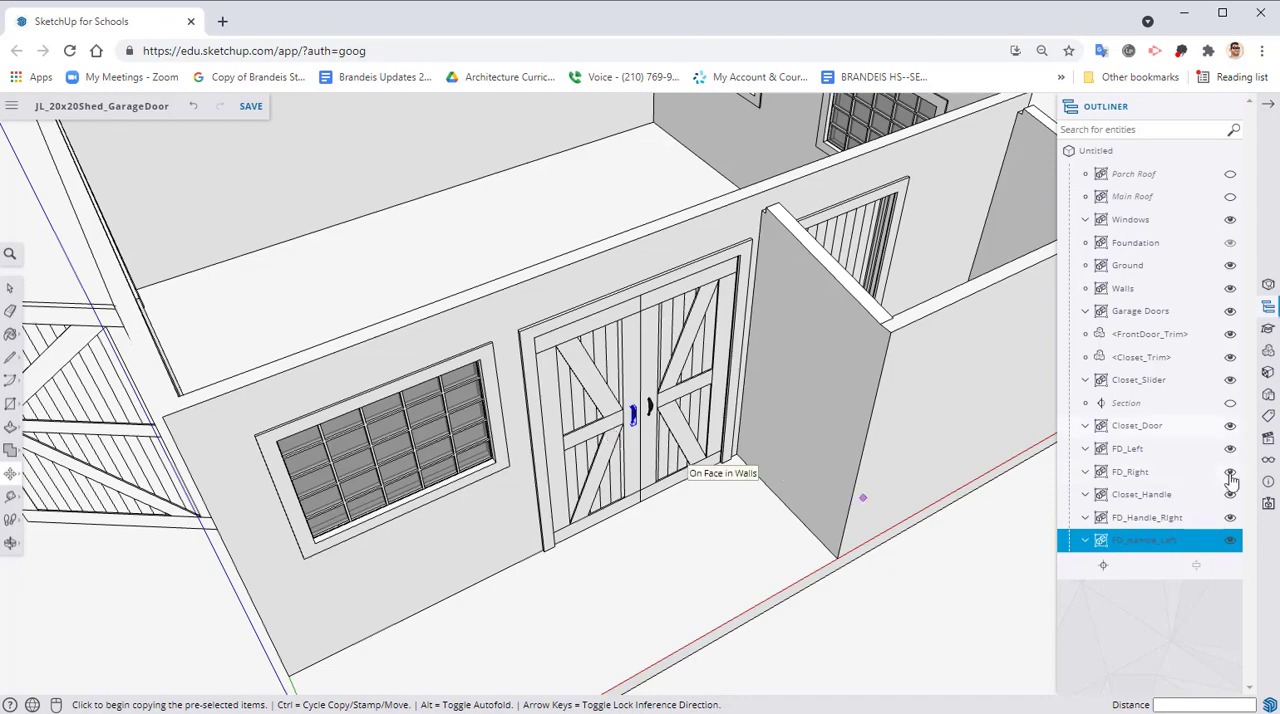
pyautogui.keyDown('ctrl'); pyautogui.click(1130, 517); pyautogui.keyUp('ctrl')
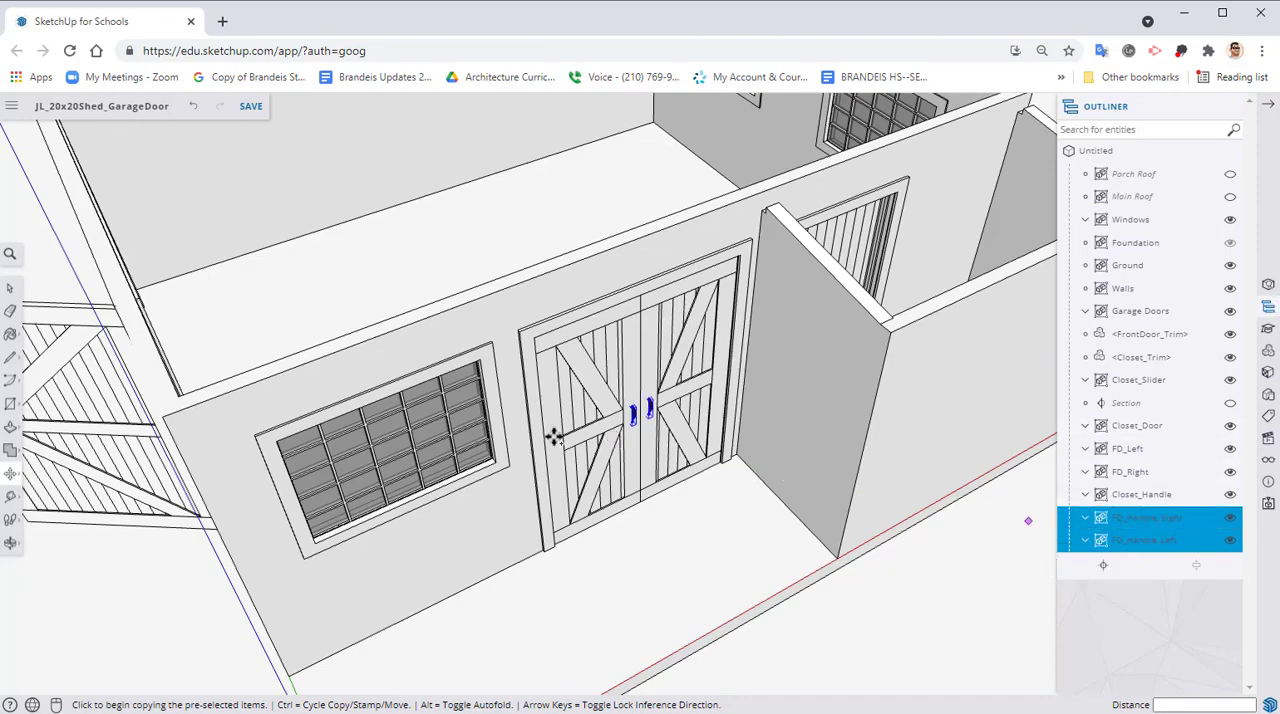
pyautogui.click(624, 402)
pyautogui.press('ctrl')
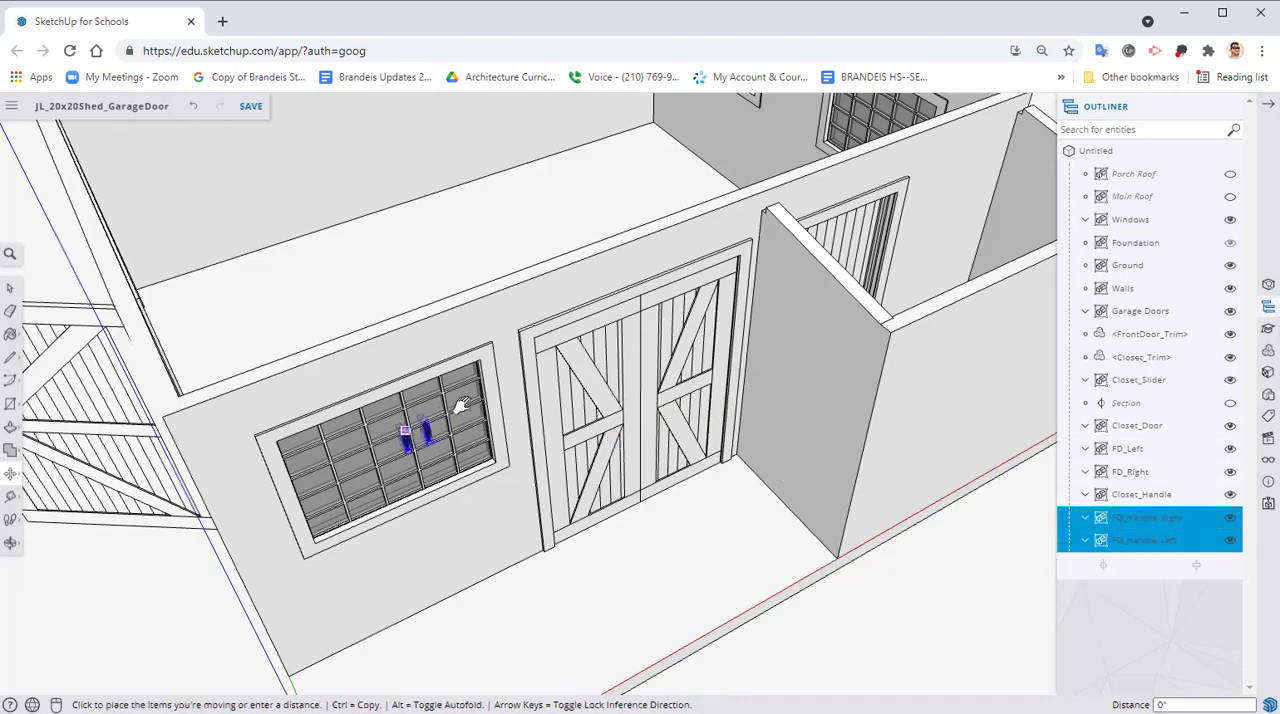
pyautogui.moveTo(435, 422); pyautogui.dragTo(665, 410, button='middle')
pyautogui.press('ctrl')
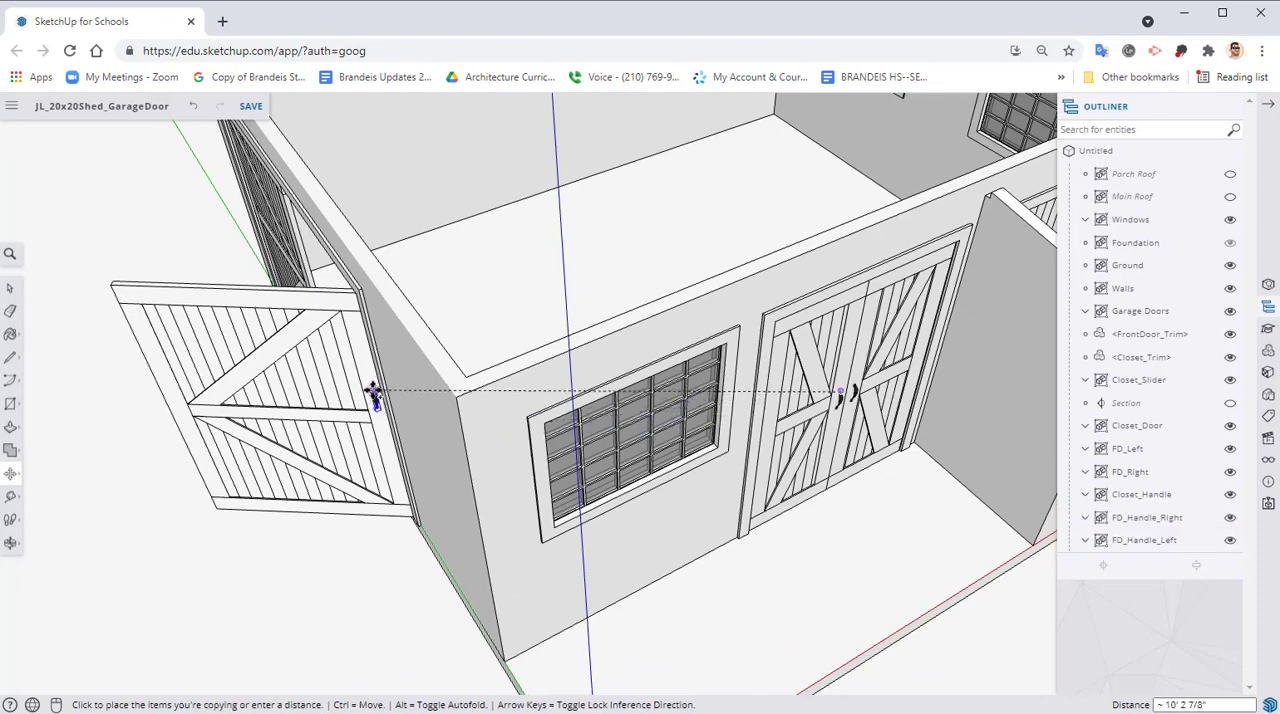
pyautogui.moveTo(371, 392); pyautogui.dragTo(517, 430, button='middle')
pyautogui.moveTo(363, 420); pyautogui.dragTo(551, 371, button='middle')
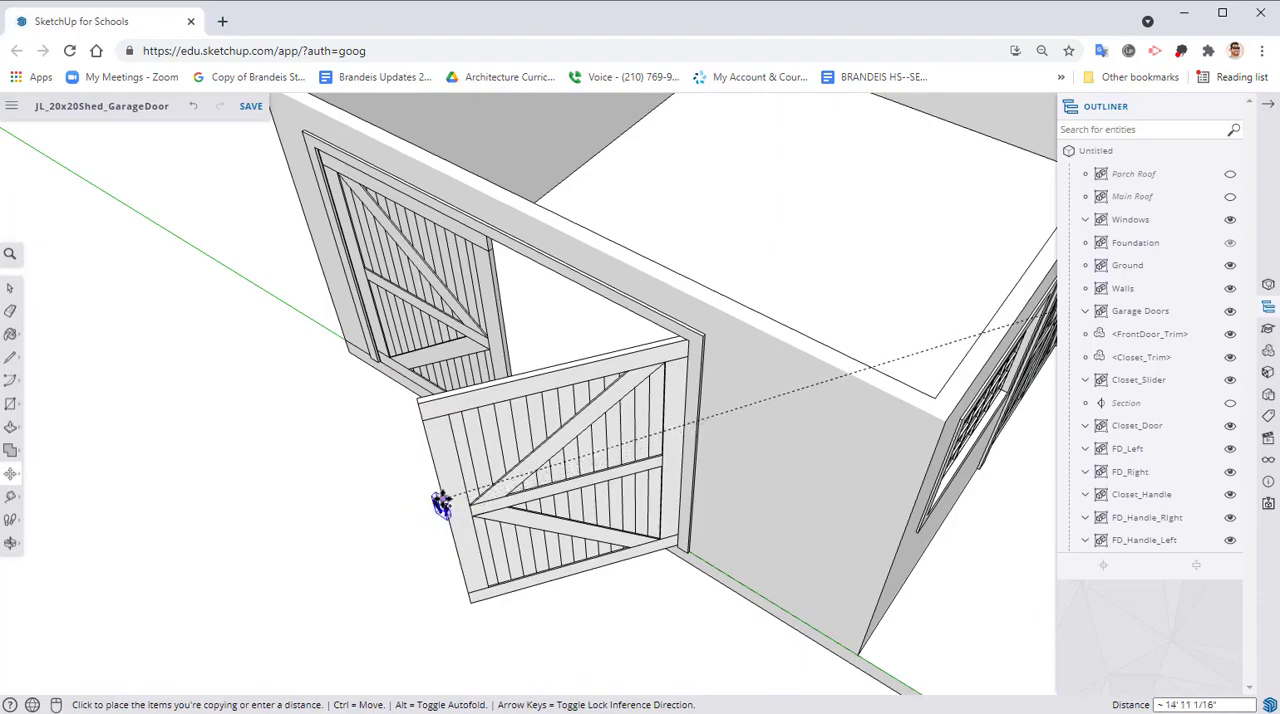
pyautogui.click(441, 508)
# Move the copied FD_Handle_Right group away from the open garage door leaf towards the closed leaf
pyautogui.moveTo(422, 551); pyautogui.dragTo(631, 514, button='middle')
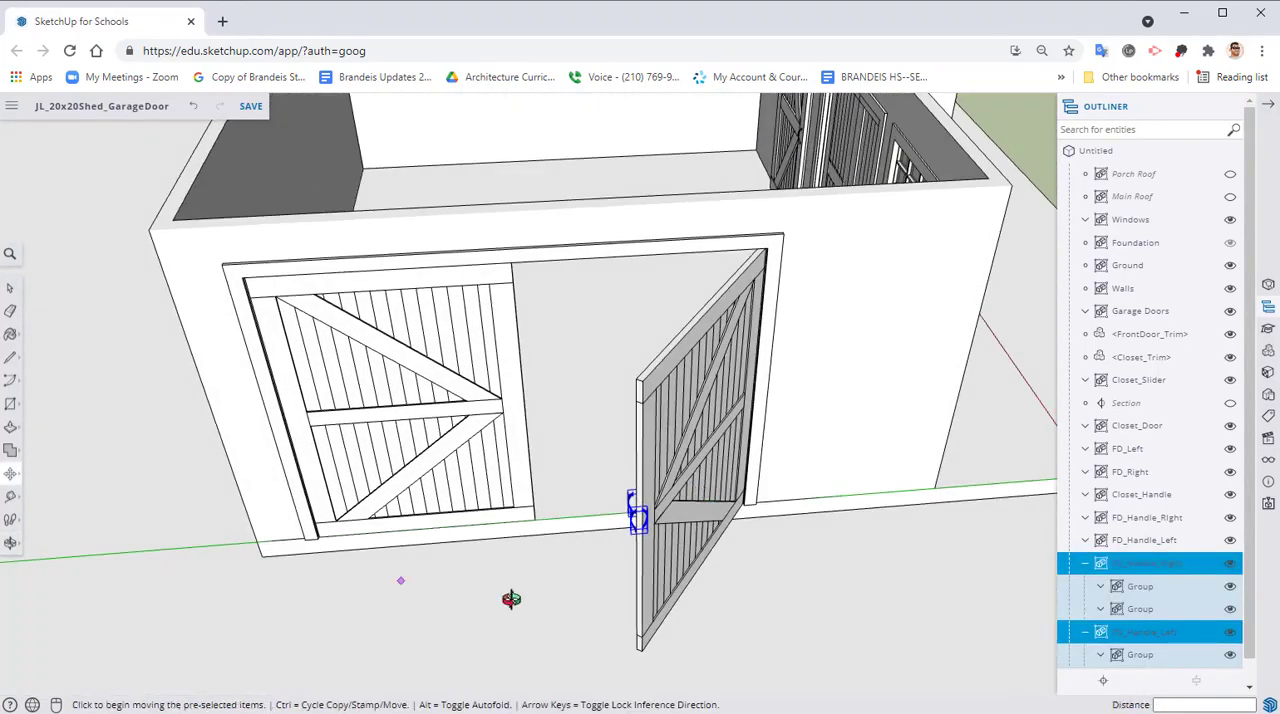
pyautogui.moveTo(511, 598); pyautogui.dragTo(691, 500, button='middle')
pyautogui.scroll(5, 586, 597)
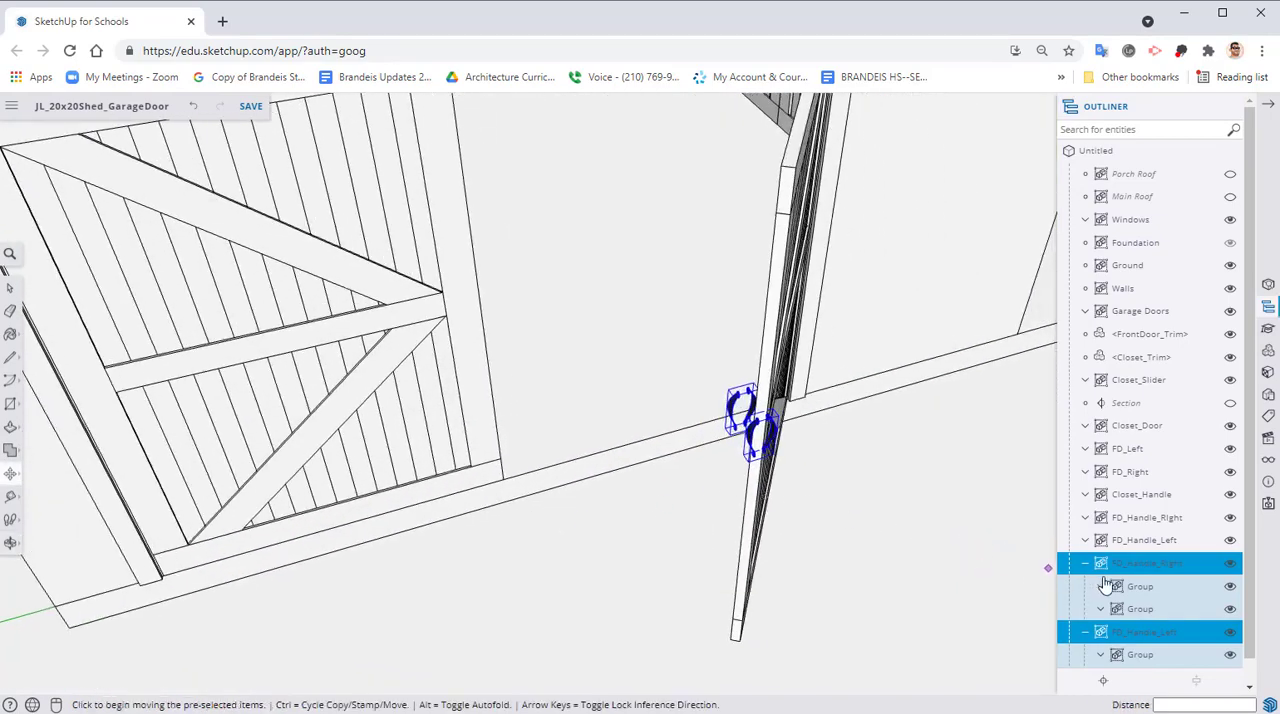
pyautogui.click(886, 560)
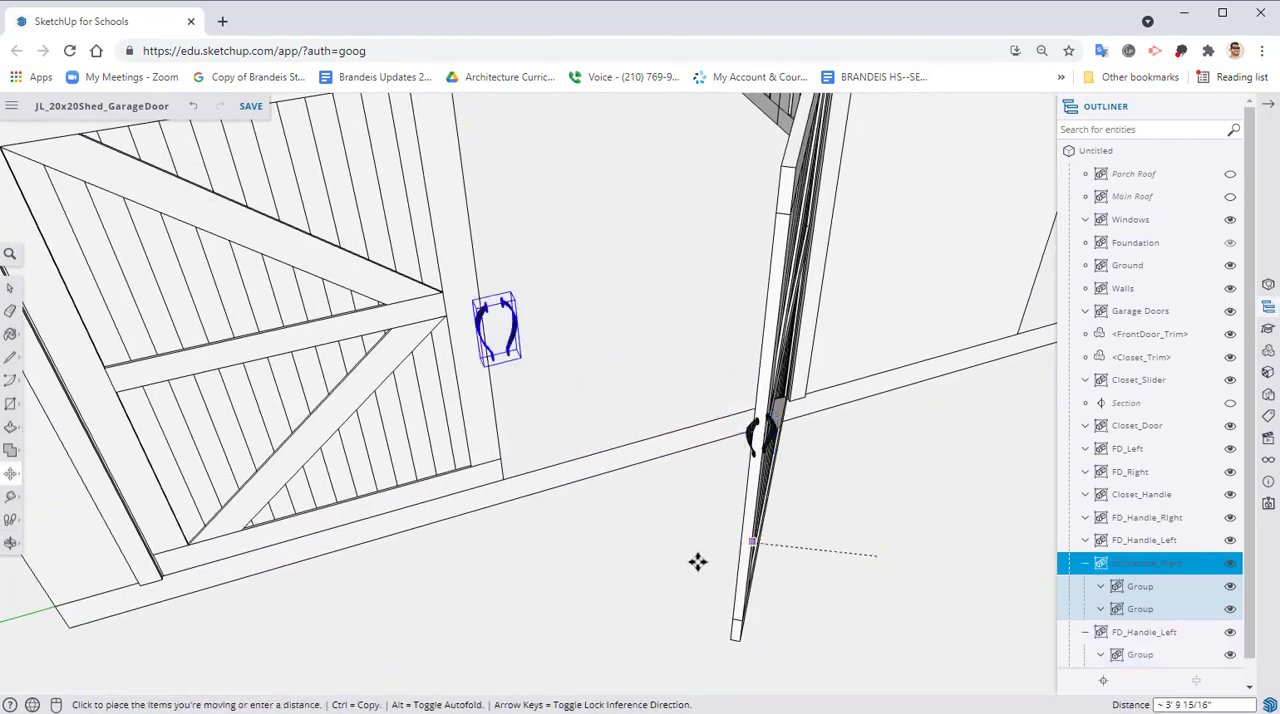
pyautogui.click(646, 589)
pyautogui.moveTo(726, 514); pyautogui.dragTo(483, 265, button='middle')
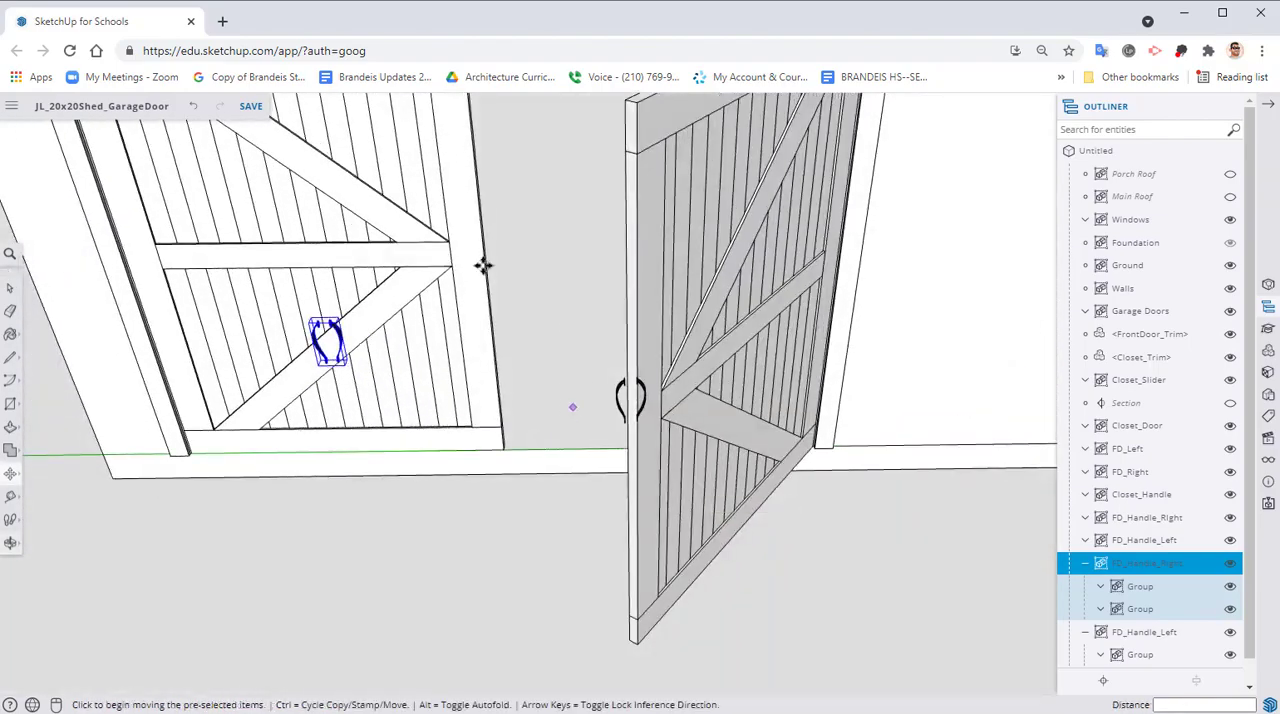
# Rotate the copied FD_Handle_Right group about its vertical axis to line up with the closed garage door leaf
pyautogui.moveTo(380, 335); pyautogui.dragTo(550, 458, button='middle')
pyautogui.scroll(4, 449, 404)
pyautogui.scroll(5, 560, 454)
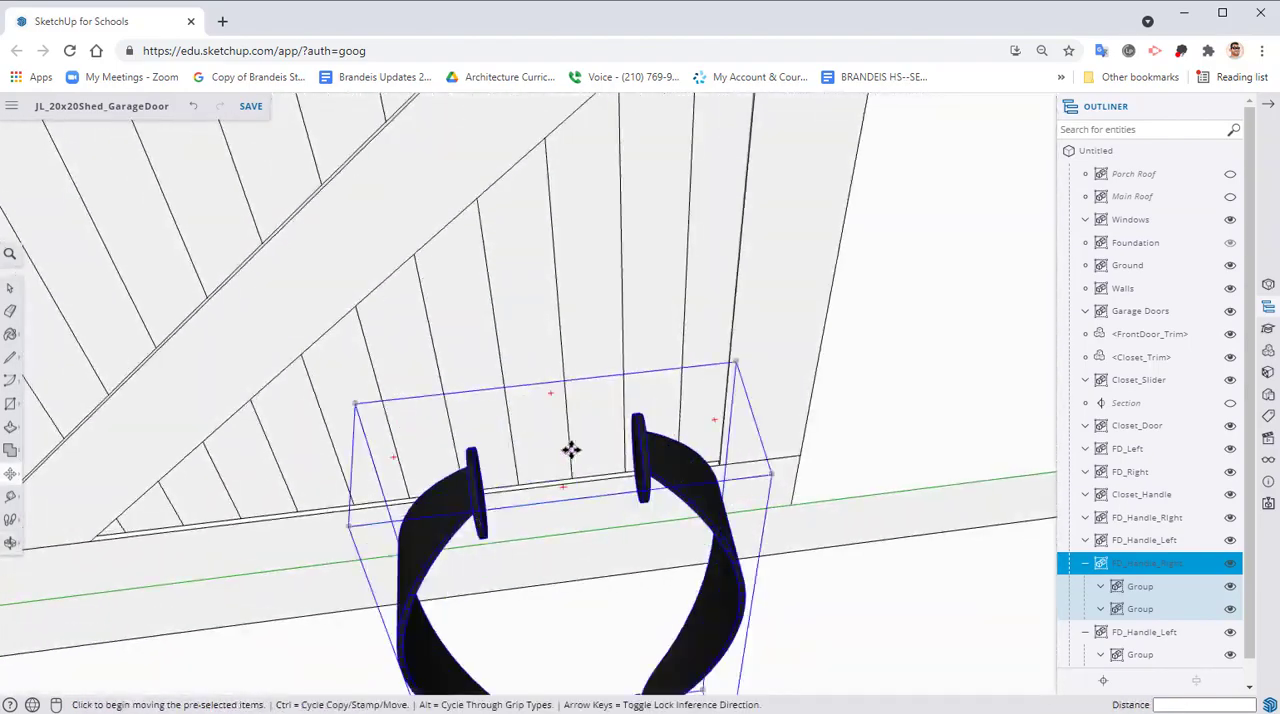
pyautogui.click(704, 423)
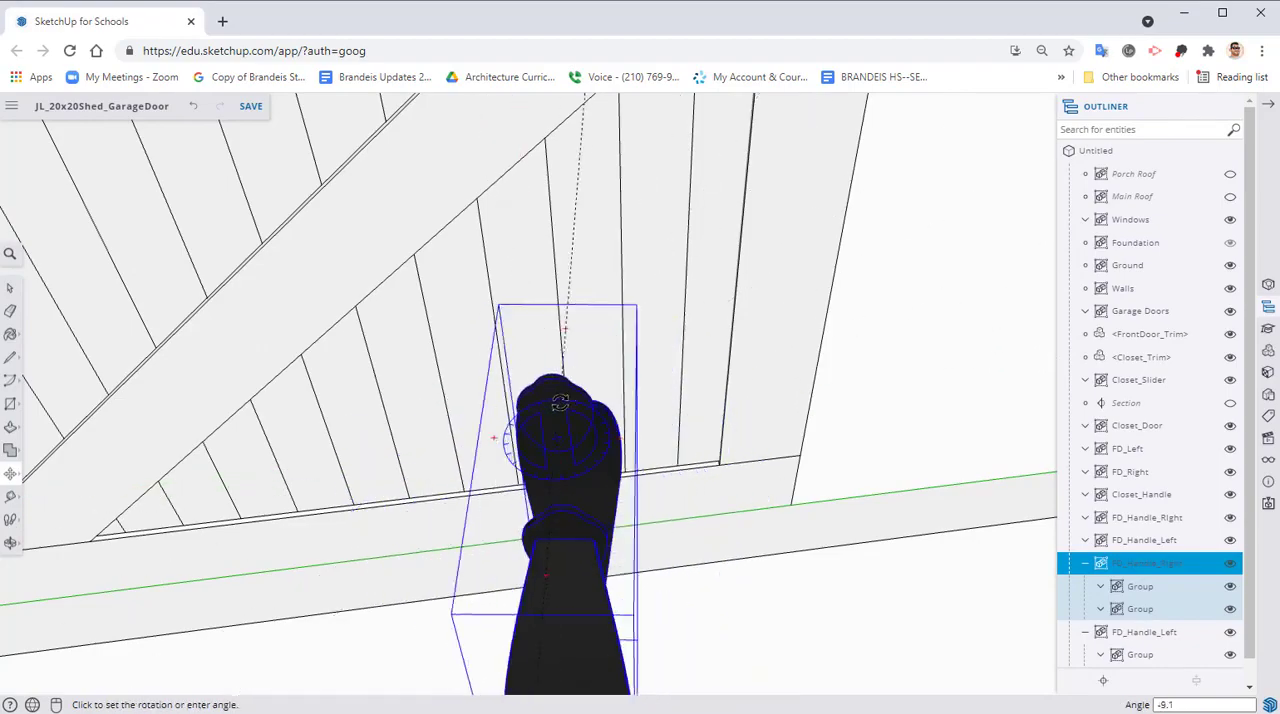
pyautogui.moveTo(557, 434)
pyautogui.mouseDown(button='middle')
pyautogui.moveTo(443, 434)
pyautogui.moveTo(554, 437)
pyautogui.mouseUp(button='middle')
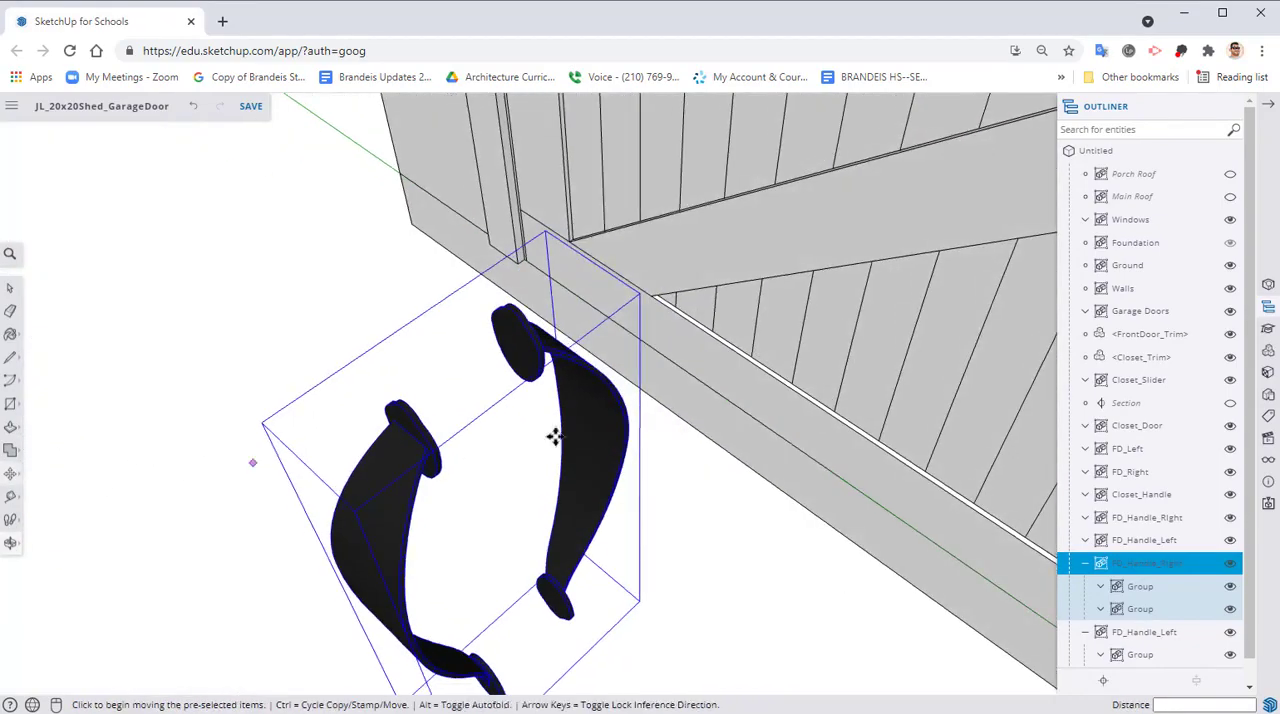
# Move the rotated handle pair by its mounting plate onto the vertical edge board of the closed garage door leaf
pyautogui.scroll(-2, 598, 376)
pyautogui.keyDown('shift'); pyautogui.moveTo(771, 391); pyautogui.dragTo(745, 362, button='middle'); pyautogui.keyUp('shift')
pyautogui.scroll(-2, 631, 360)
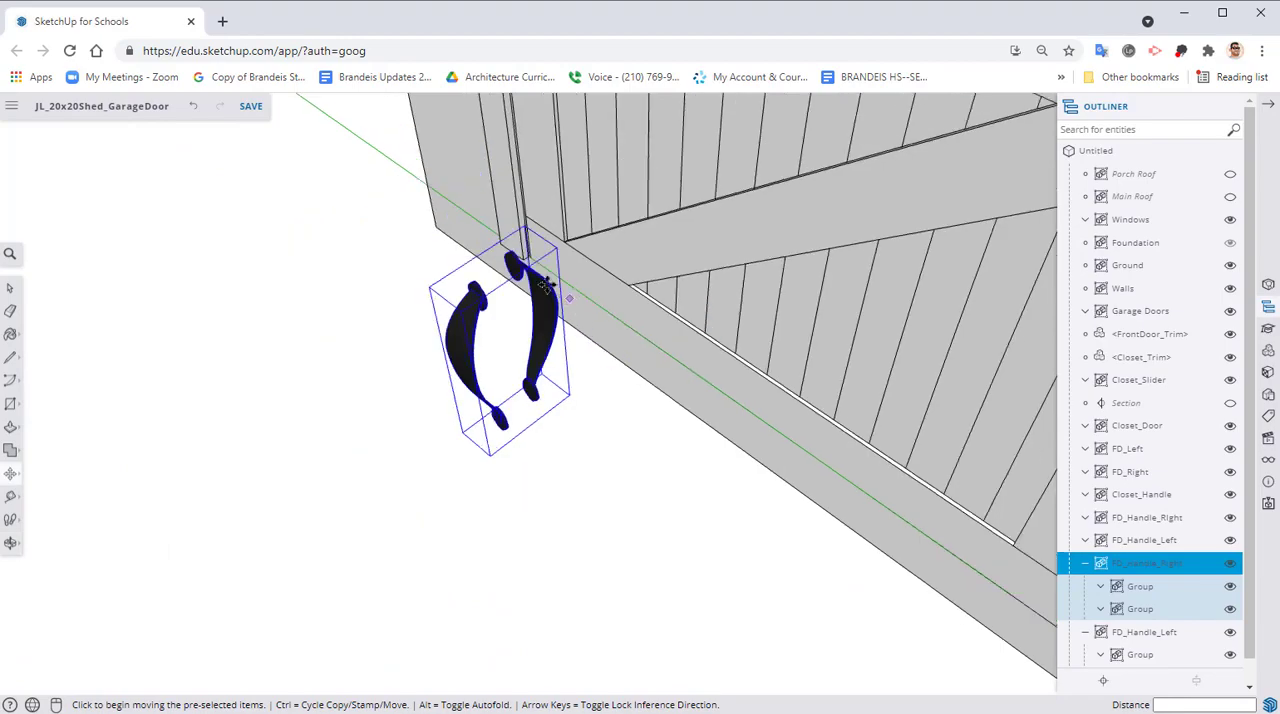
pyautogui.click(515, 265)
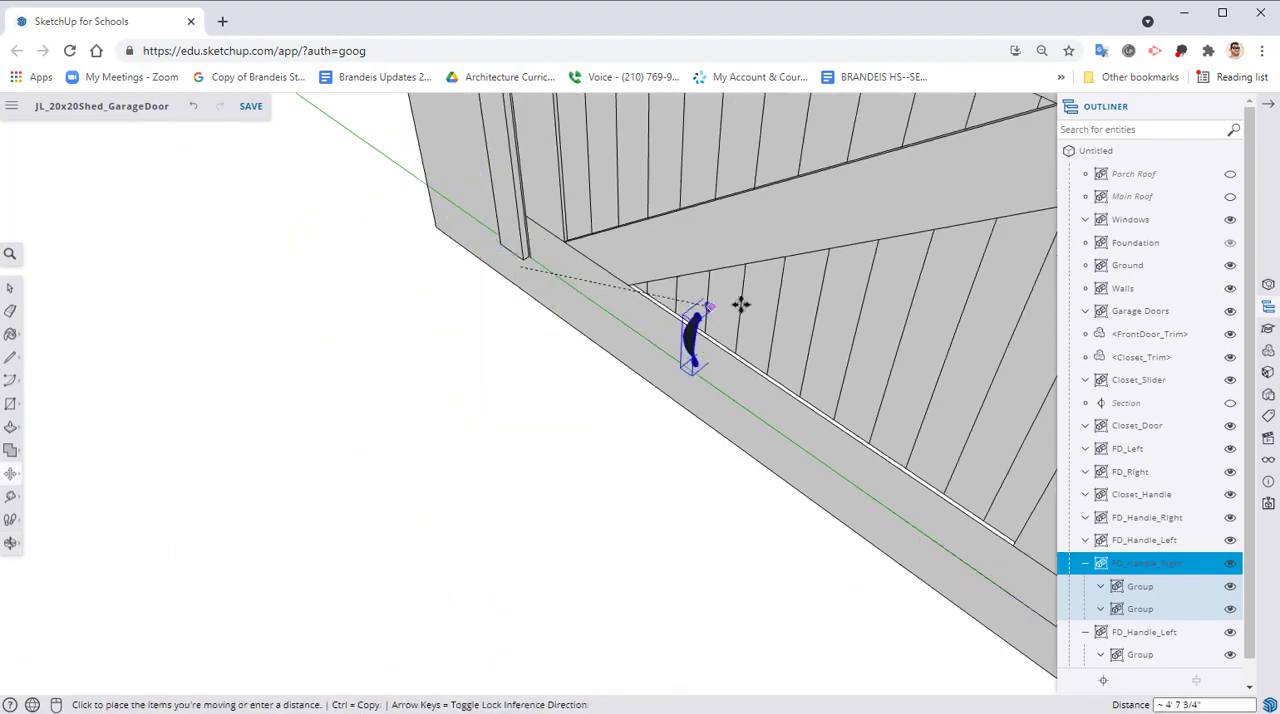
pyautogui.moveTo(740, 303); pyautogui.dragTo(517, 391, button='middle')
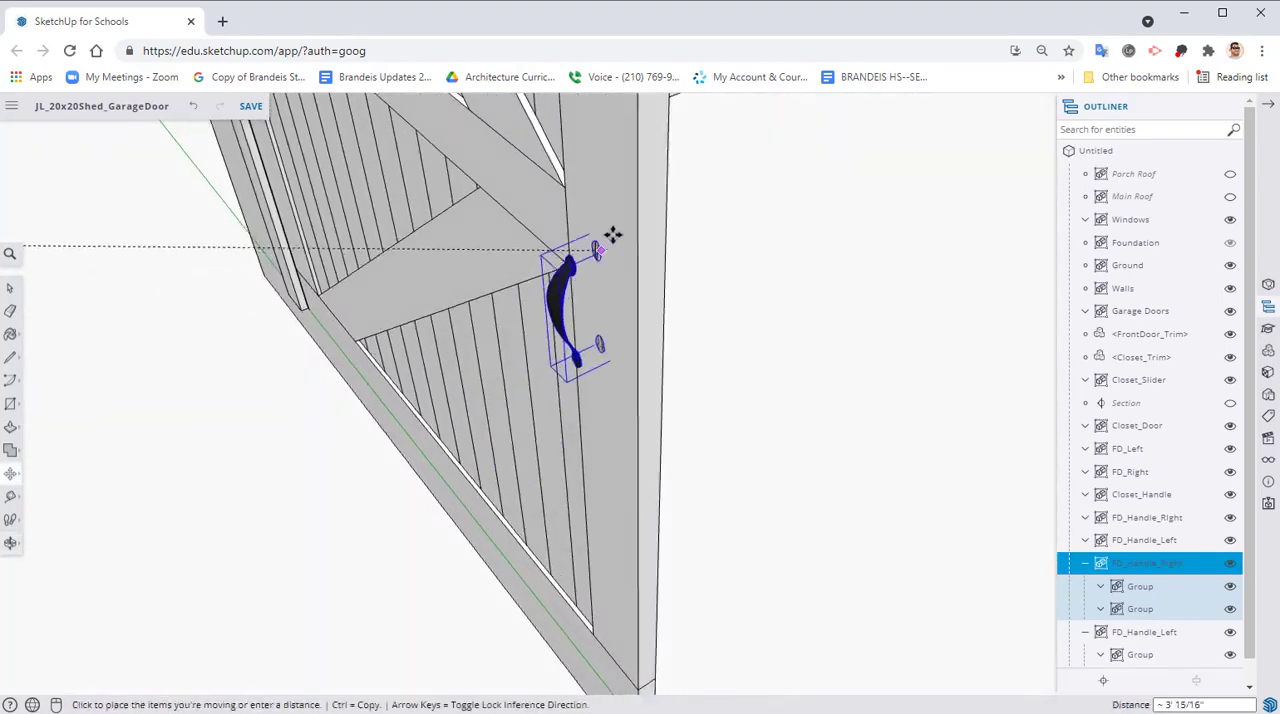
pyautogui.moveTo(608, 234); pyautogui.dragTo(278, 250, button='middle')
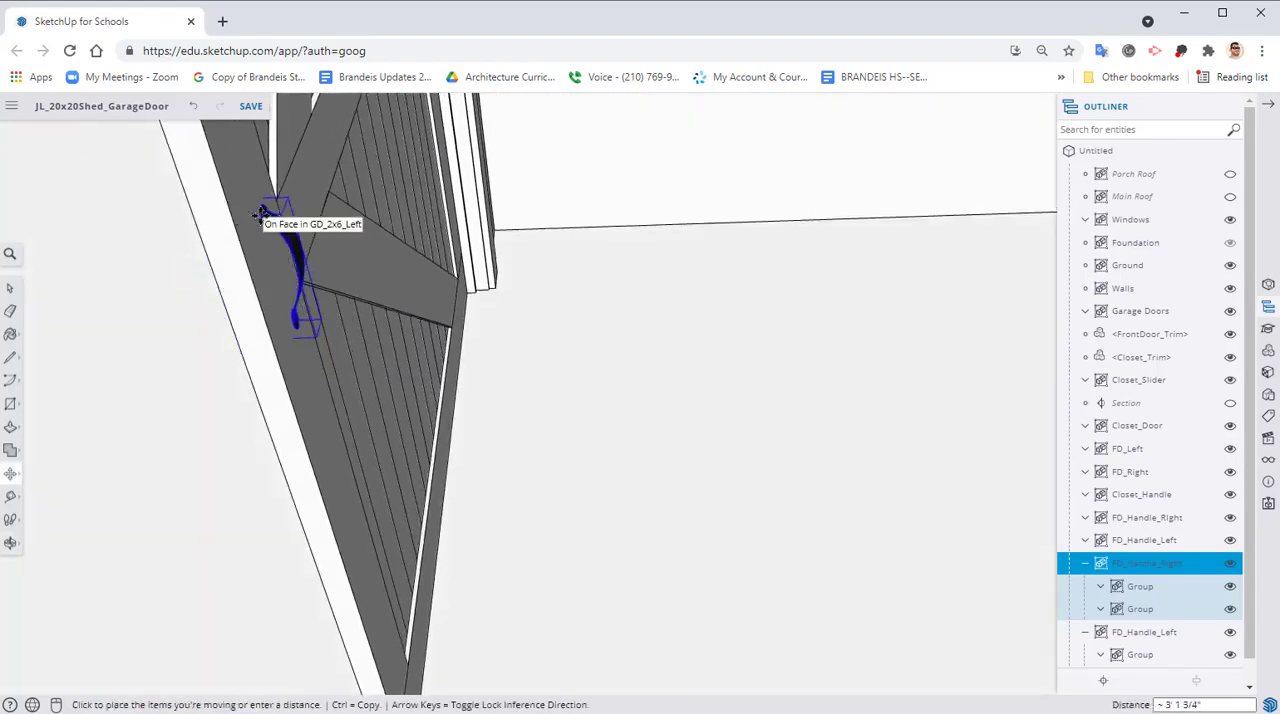
pyautogui.moveTo(271, 214); pyautogui.dragTo(425, 325, button='middle')
pyautogui.click(514, 343)
# Shift the handle pair on the closed leaf by about 3/16" and about 11/16" to adjust its fit on the edge board
pyautogui.scroll(3, 525, 342)
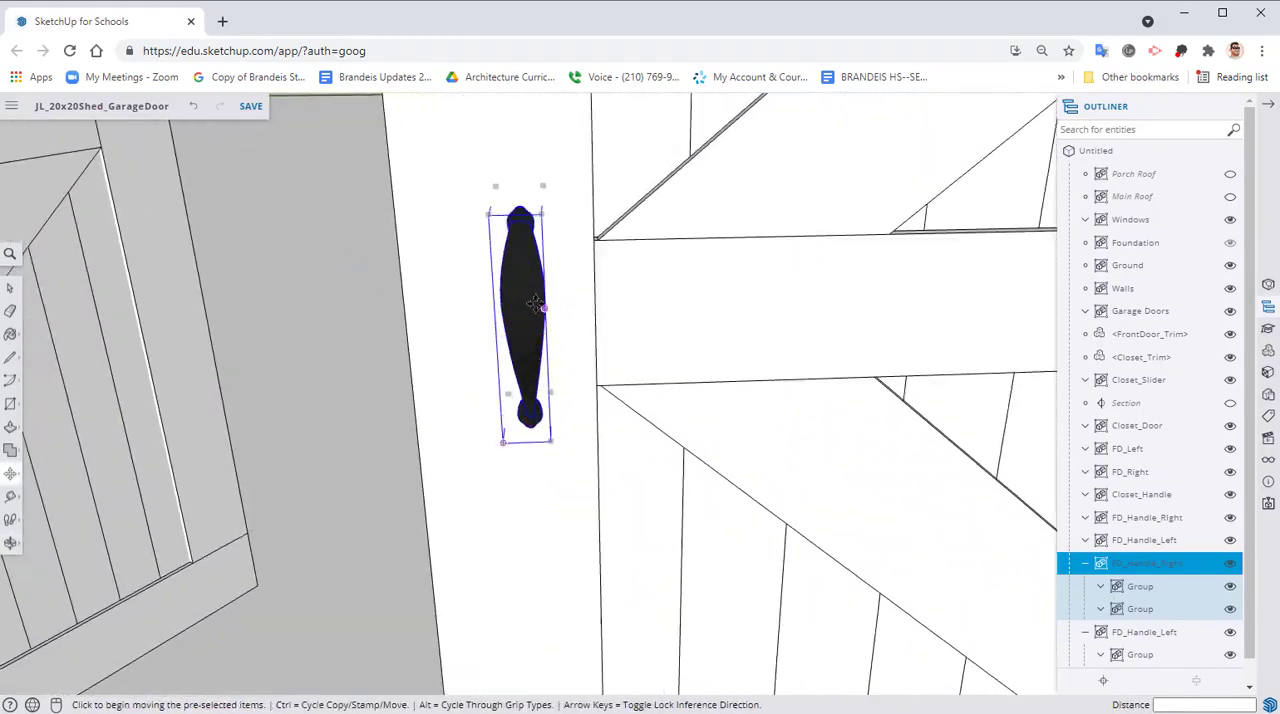
pyautogui.moveTo(580, 300); pyautogui.dragTo(498, 285, button='middle')
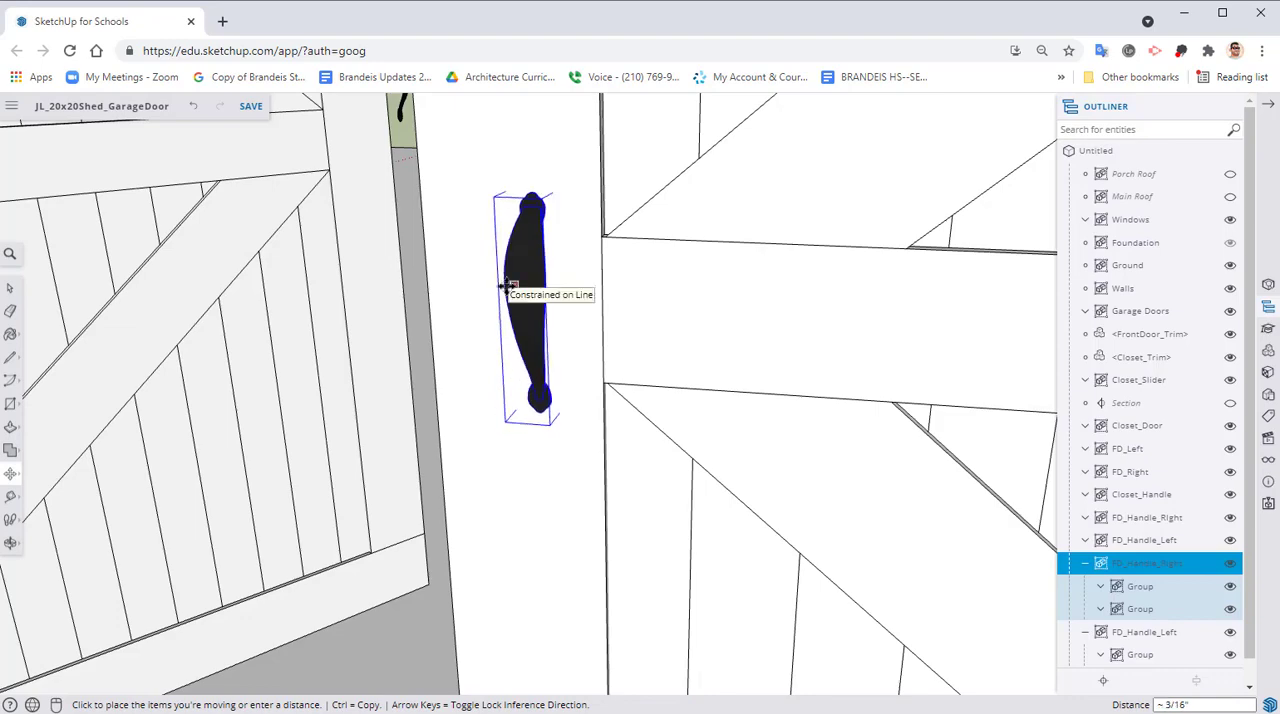
pyautogui.click(505, 286)
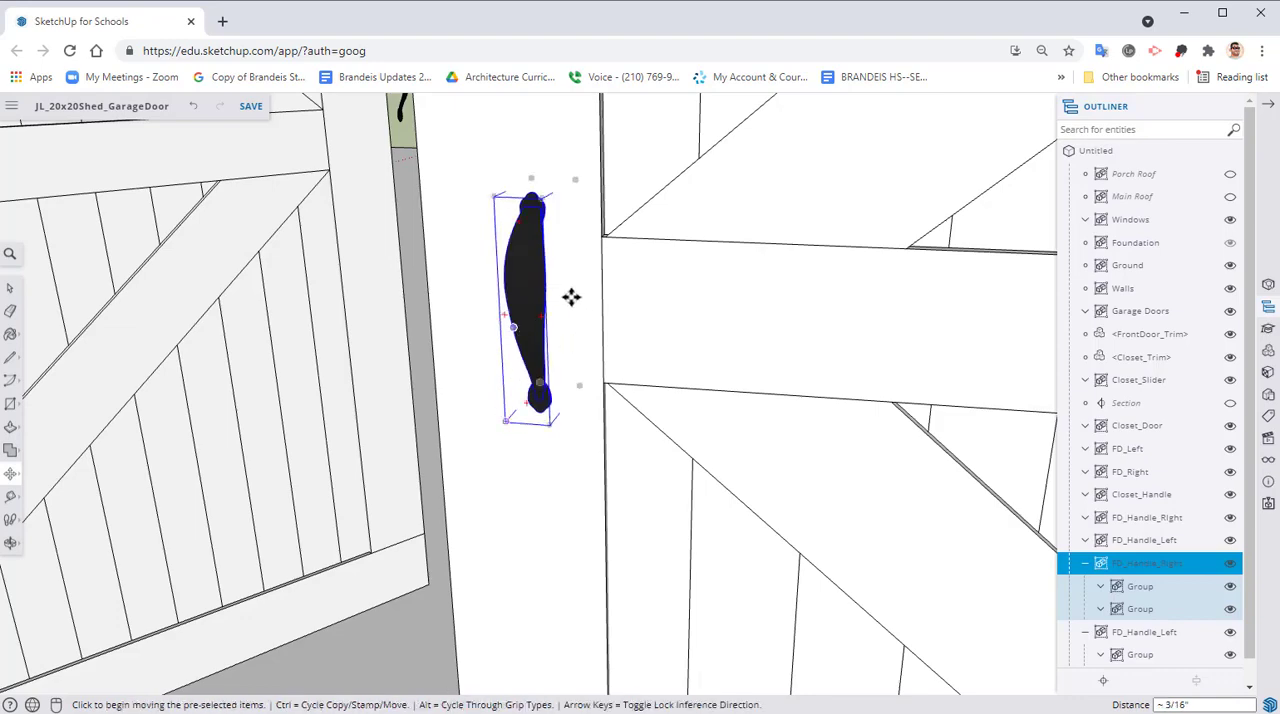
pyautogui.moveTo(571, 297); pyautogui.dragTo(543, 289, button='middle')
pyautogui.click(529, 287)
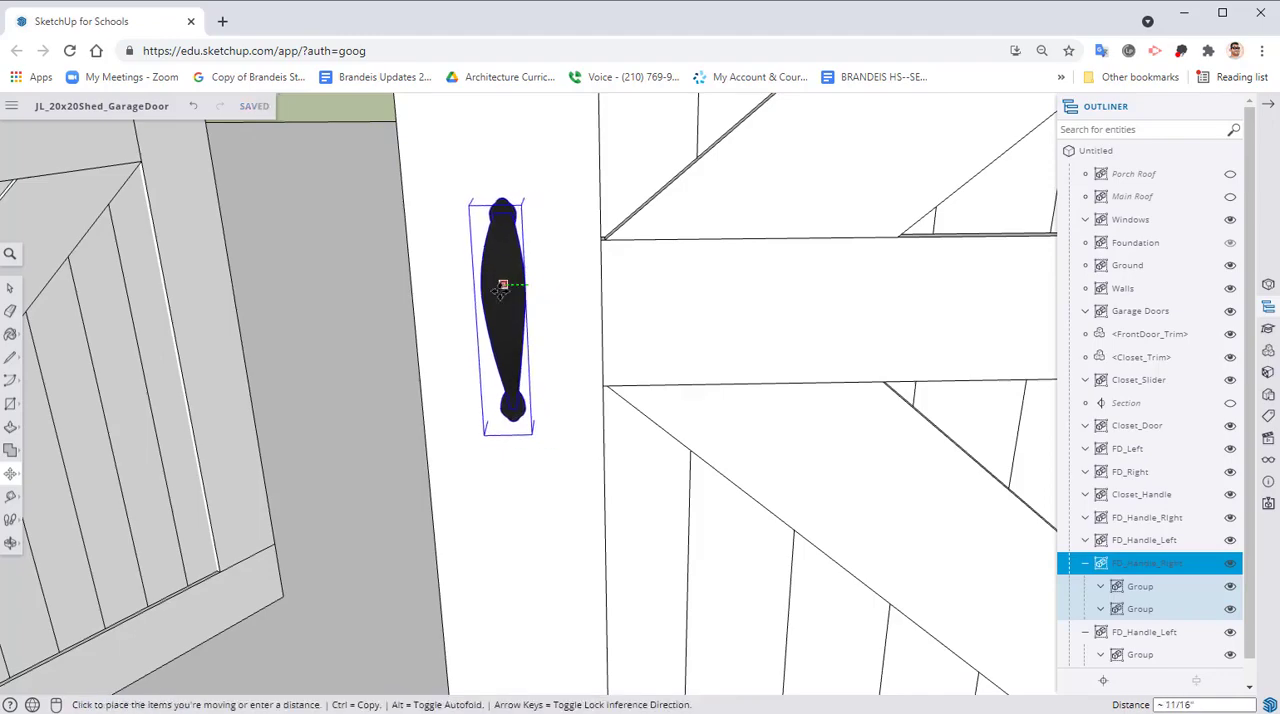
pyautogui.click(505, 286)
# Open the Garage Doors group for editing and select the door leaf that stands open
pyautogui.scroll(-4, 409, 357)
pyautogui.moveTo(434, 371); pyautogui.dragTo(597, 360, button='middle')
pyautogui.scroll(-3, 460, 406)
pyautogui.moveTo(457, 406); pyautogui.dragTo(794, 206, button='middle')
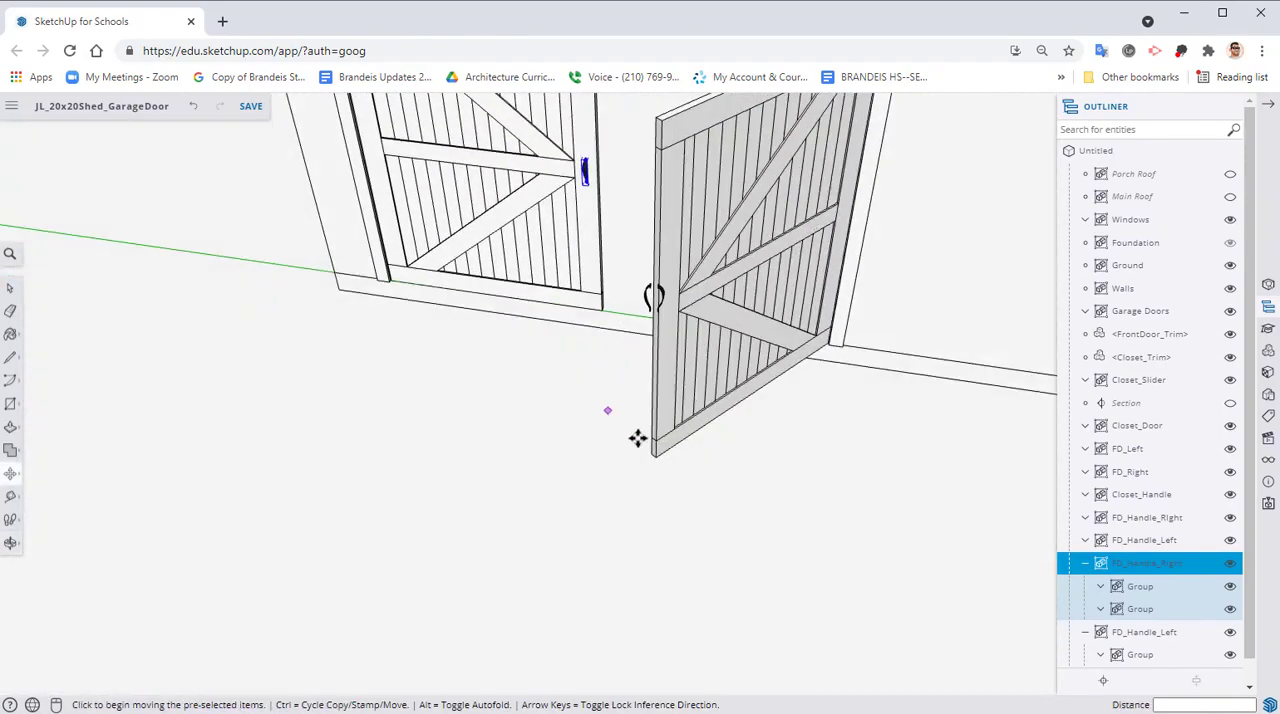
pyautogui.scroll(3, 640, 438)
pyautogui.moveTo(775, 414); pyautogui.dragTo(560, 370, button='middle')
pyautogui.press('space')
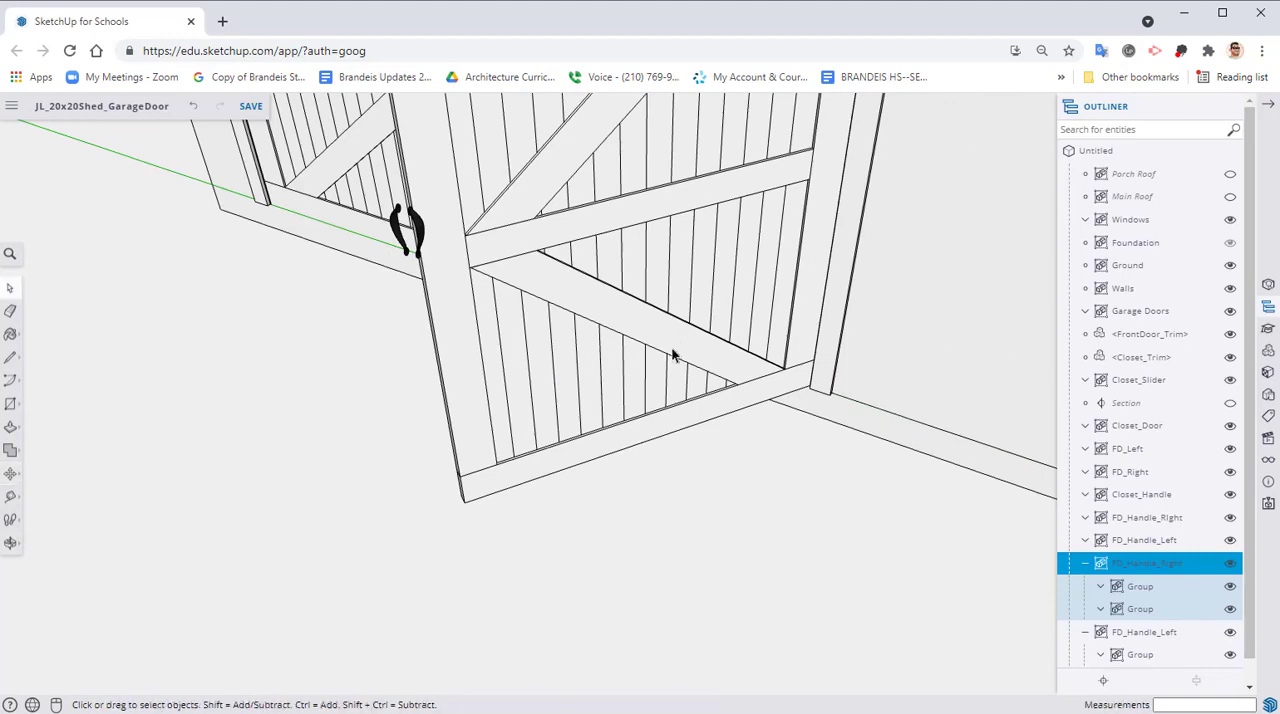
pyautogui.click(672, 355)
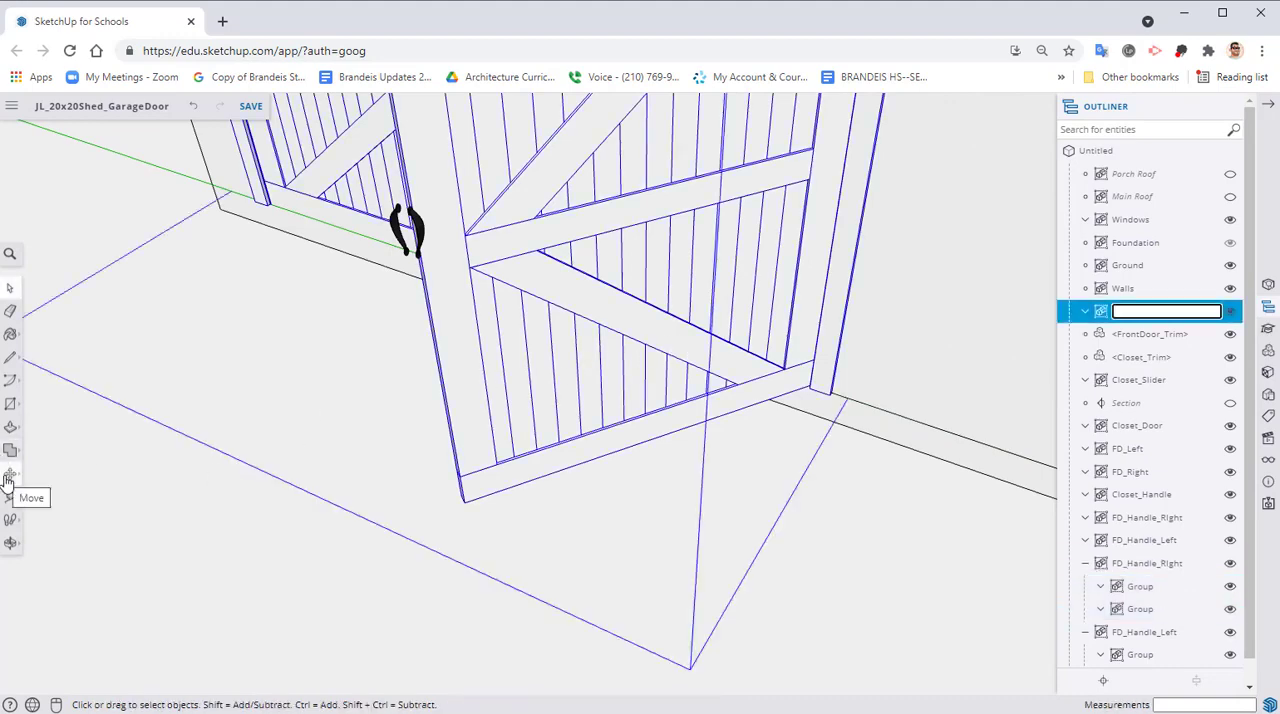
pyautogui.rightClick(521, 350)
pyautogui.click(553, 490)
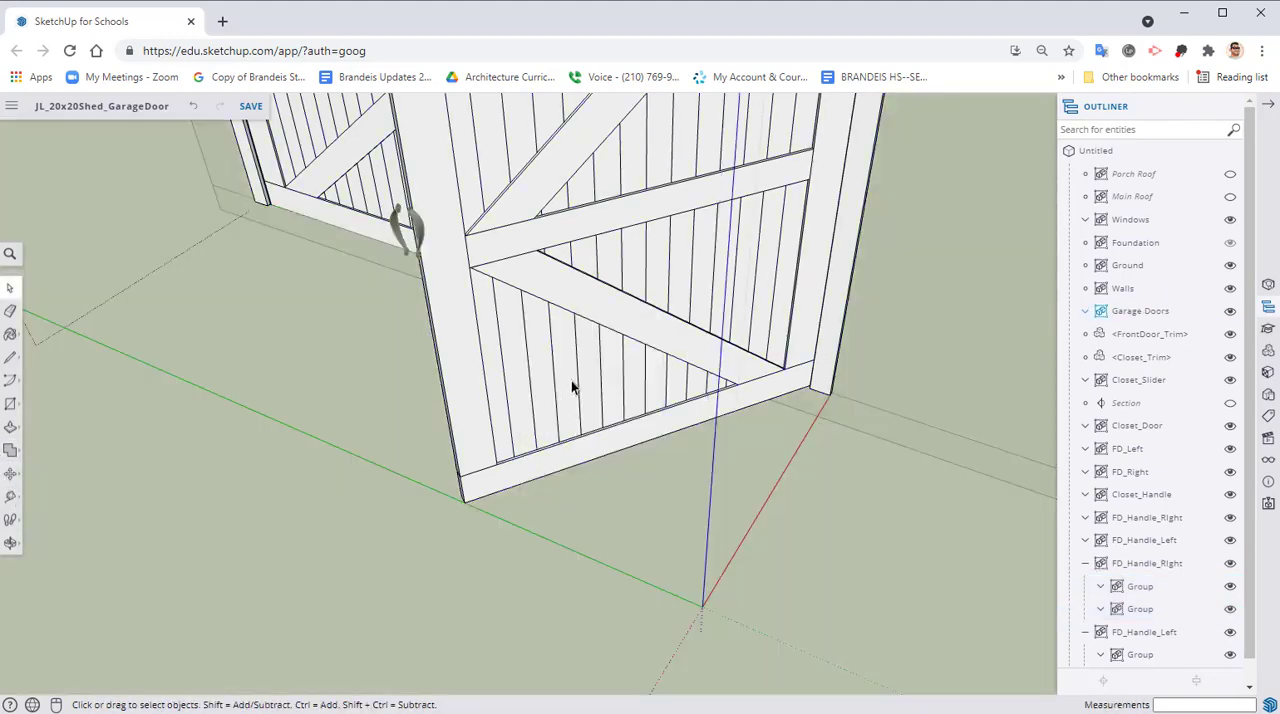
pyautogui.click(586, 321)
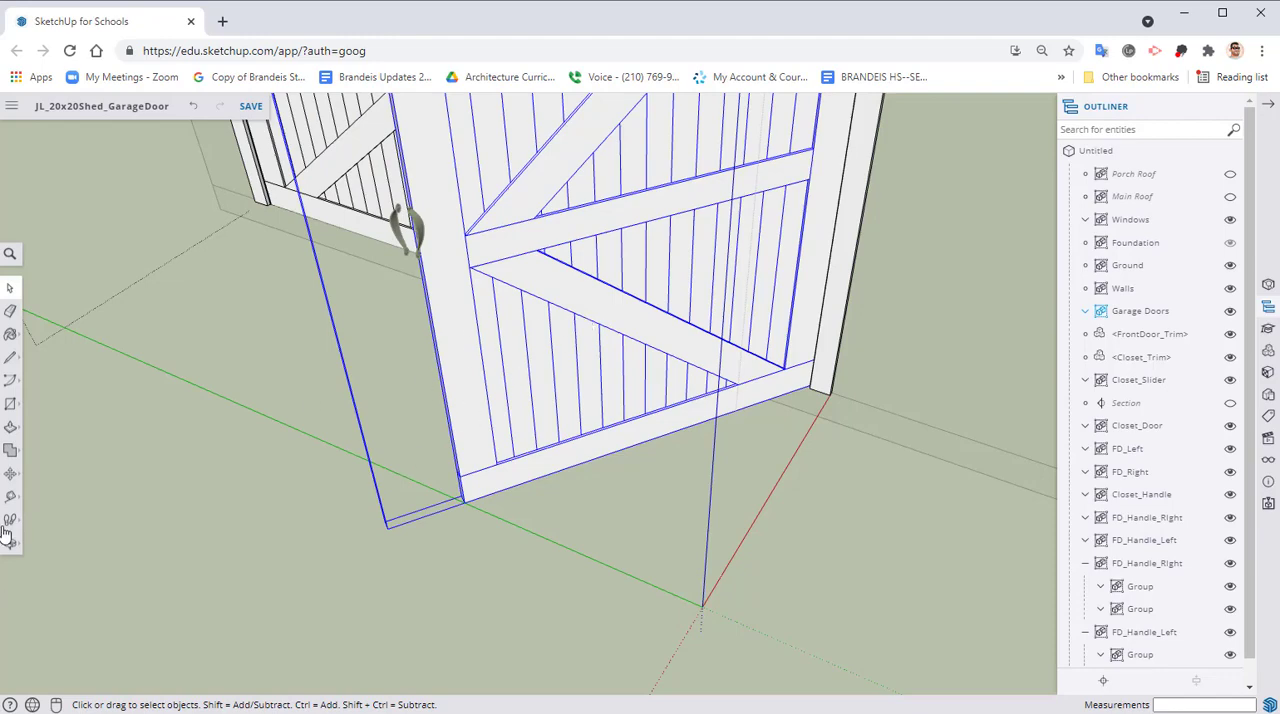
# Rotate the open garage door leaf about 54.4 degrees around its lower hinge corner until it lines up with the closed leaf, and leave the group
pyautogui.click(10, 473)
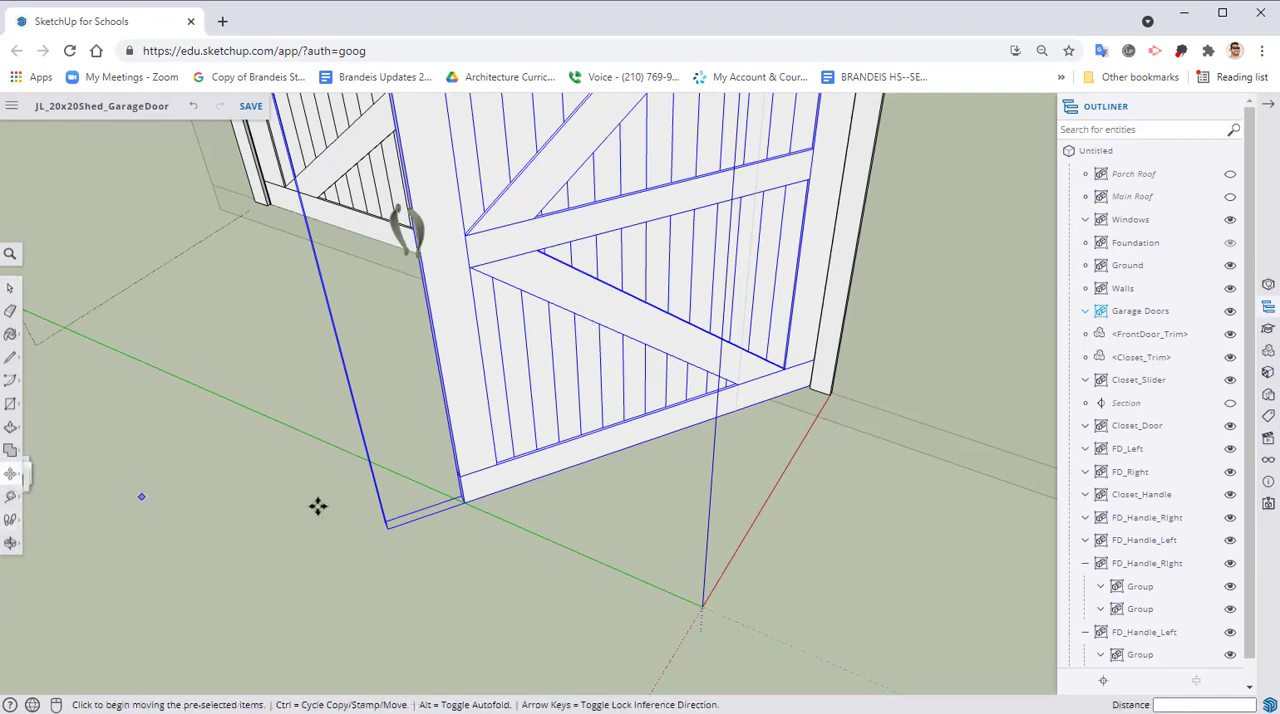
pyautogui.scroll(8, 791, 406)
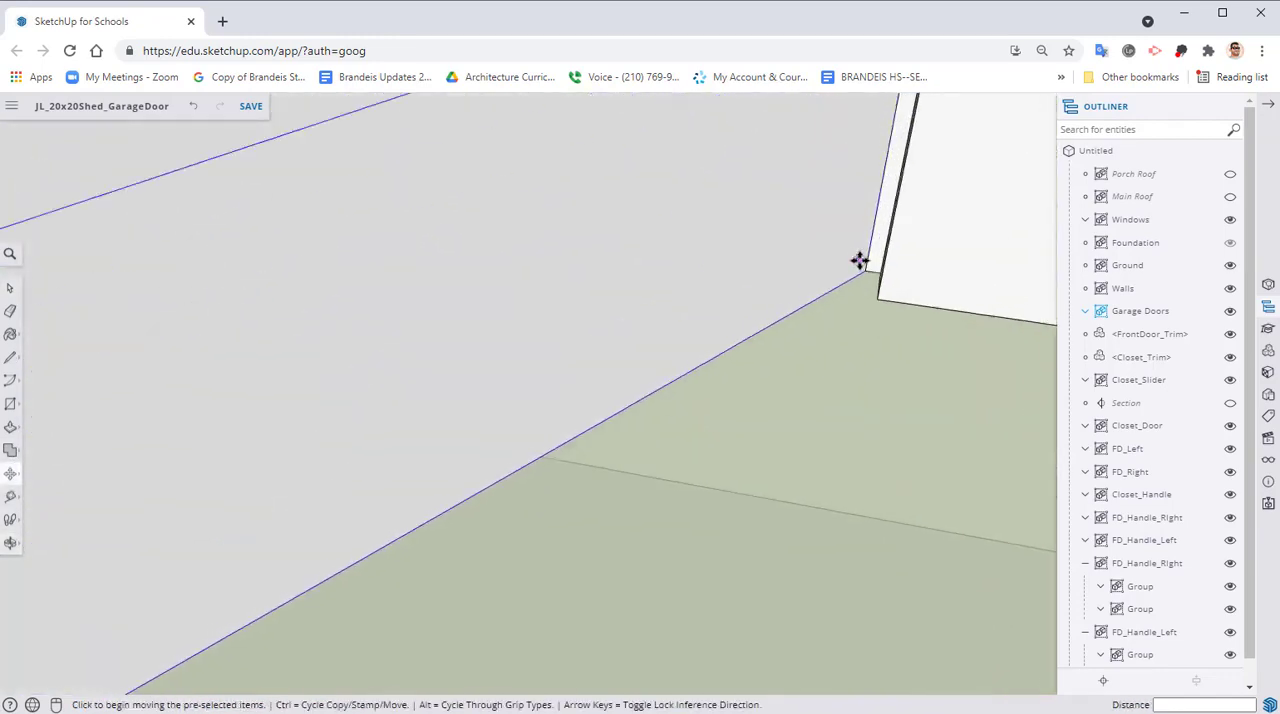
pyautogui.scroll(1, 860, 261)
pyautogui.click(10, 476)
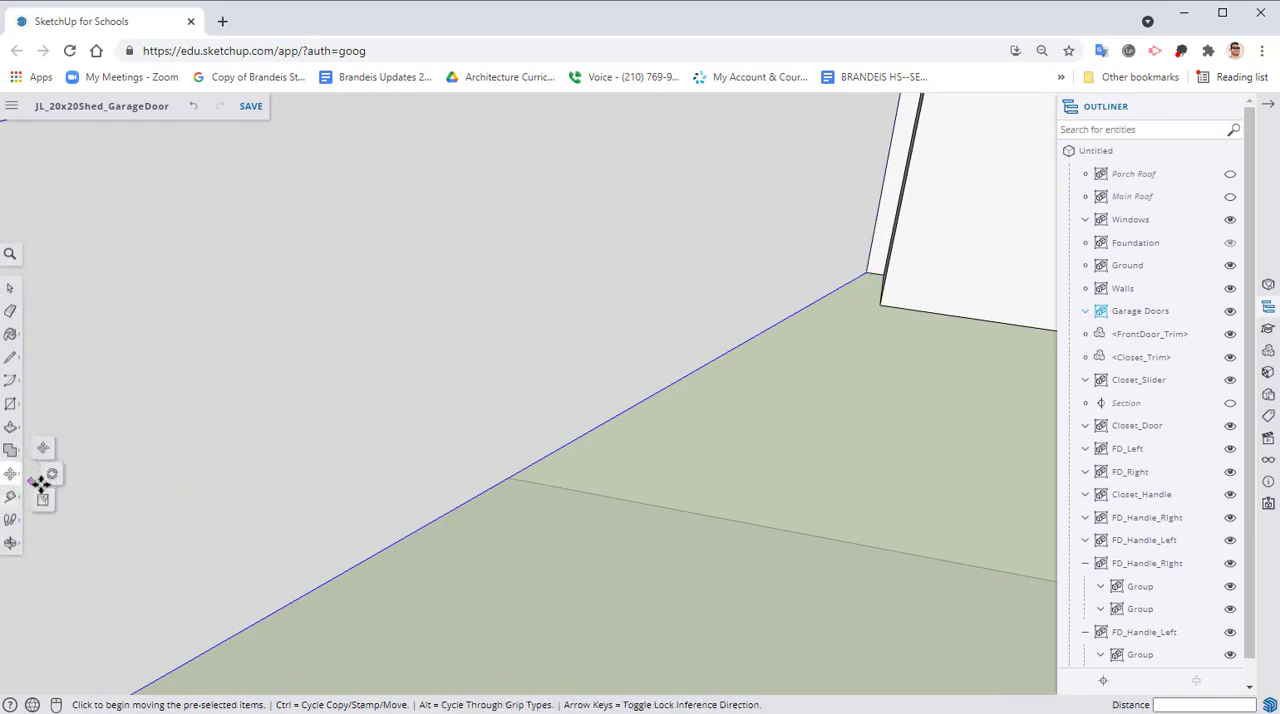
pyautogui.click(50, 475)
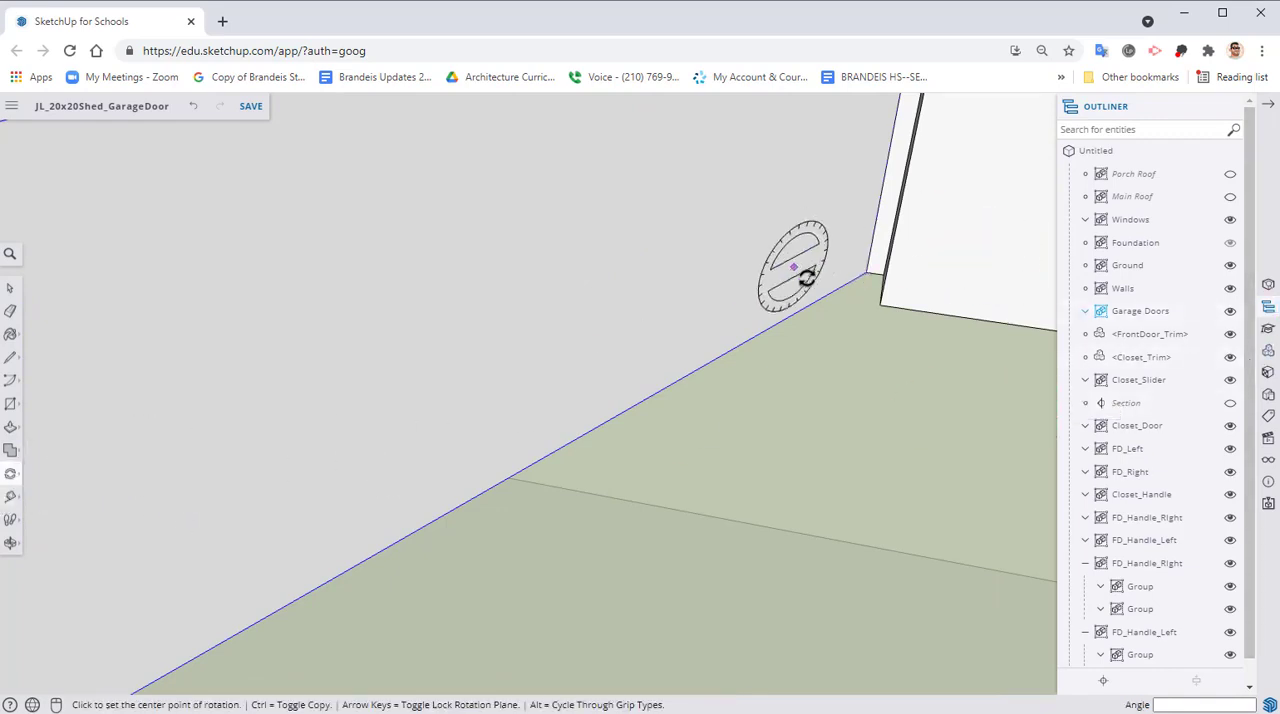
pyautogui.click(861, 274)
pyautogui.click(707, 362)
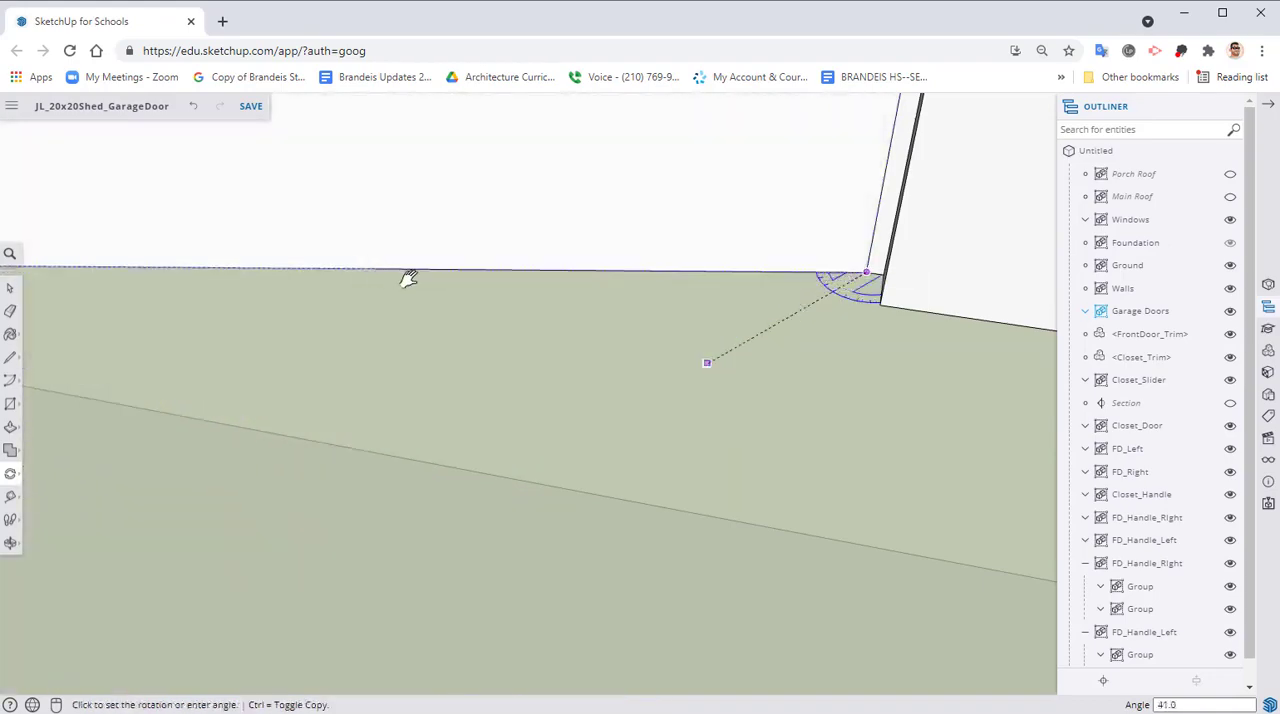
pyautogui.moveTo(408, 279); pyautogui.dragTo(1186, 549, button='middle')
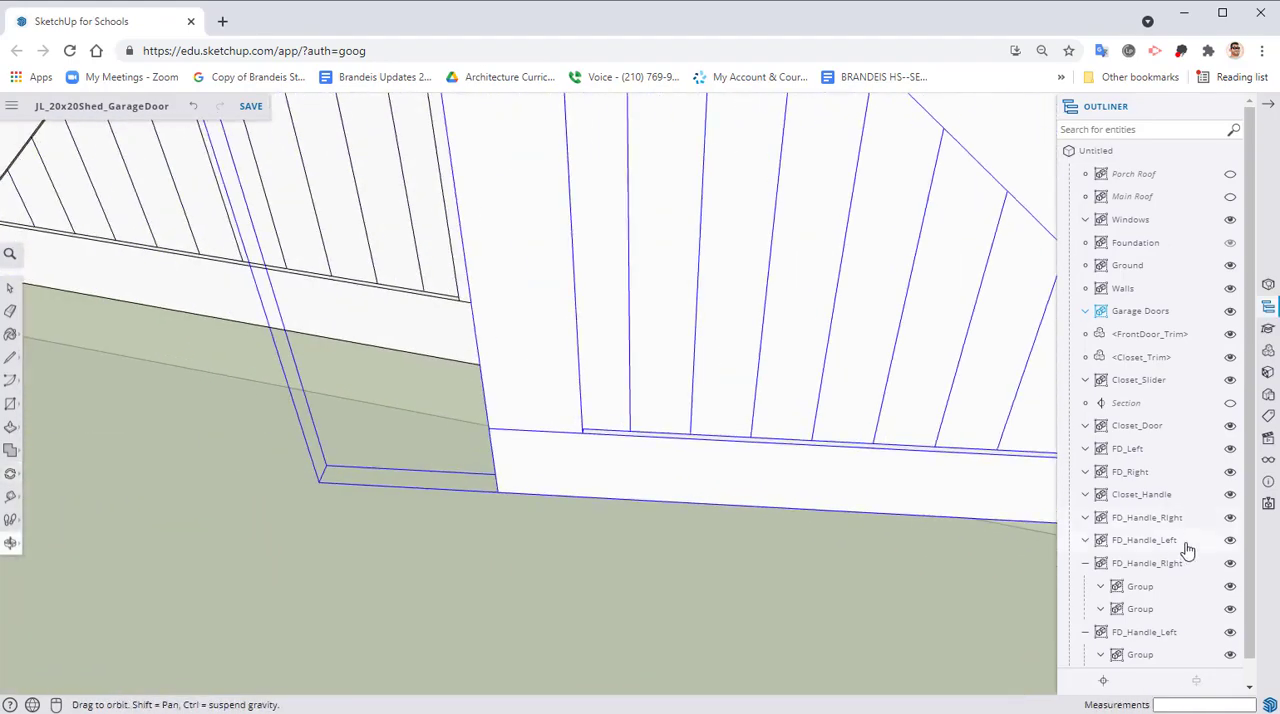
pyautogui.click(330, 342)
pyautogui.scroll(-5, 420, 451)
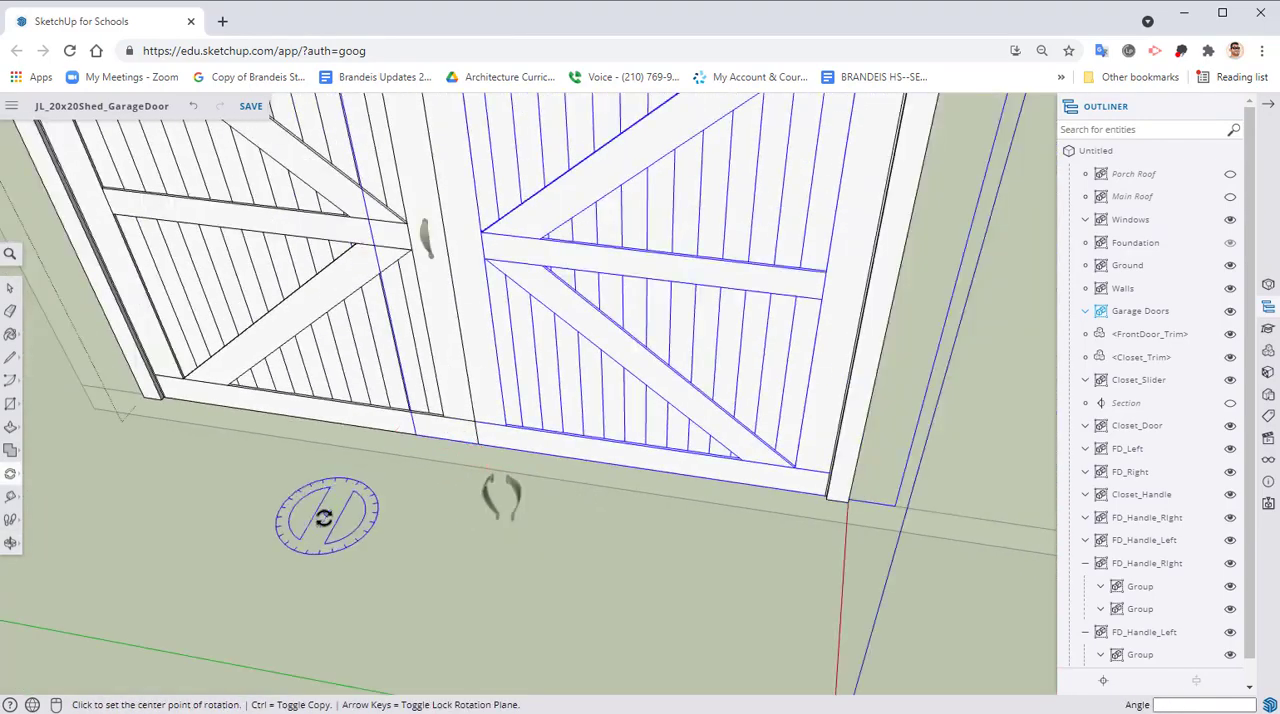
pyautogui.rightClick(325, 513)
pyautogui.click(372, 560)
pyautogui.moveTo(420, 432); pyautogui.dragTo(474, 456, button='middle')
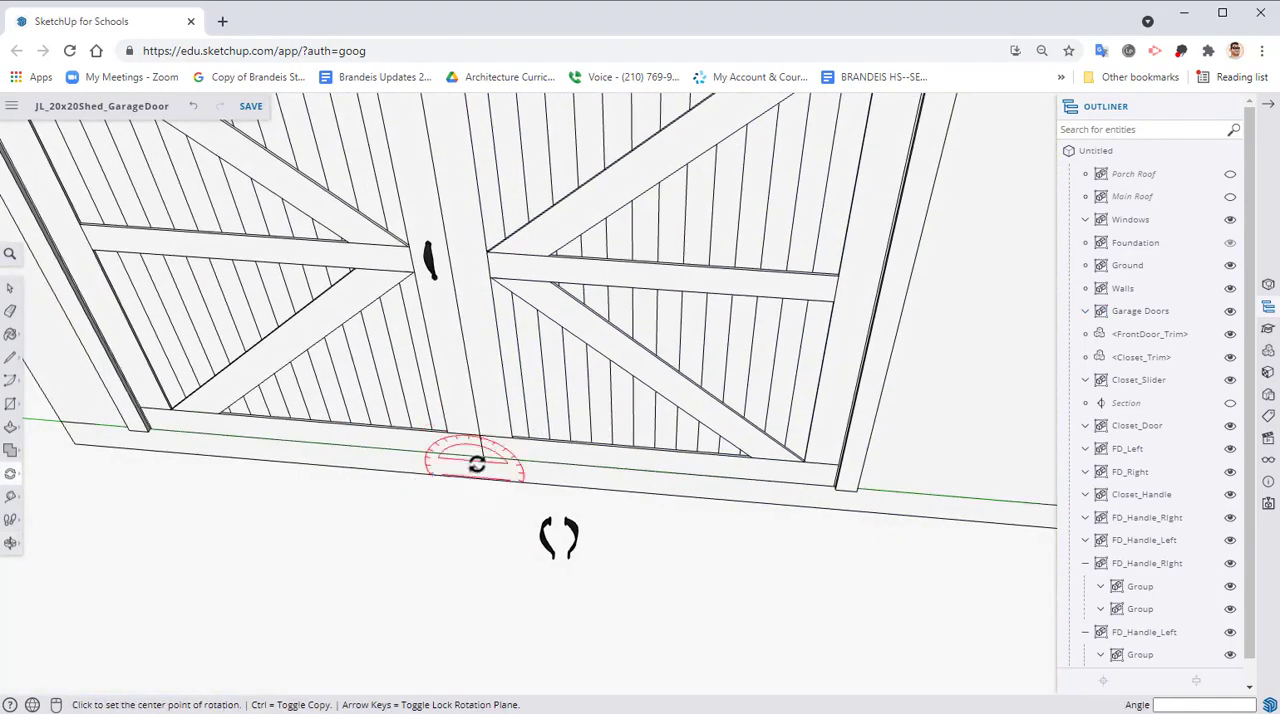
pyautogui.scroll(-4, 476, 463)
# Copy the handle pair from the first garage door leaf about 5 1/2" along the green axis onto the other leaf's edge board
pyautogui.press('space')
pyautogui.click(452, 349)
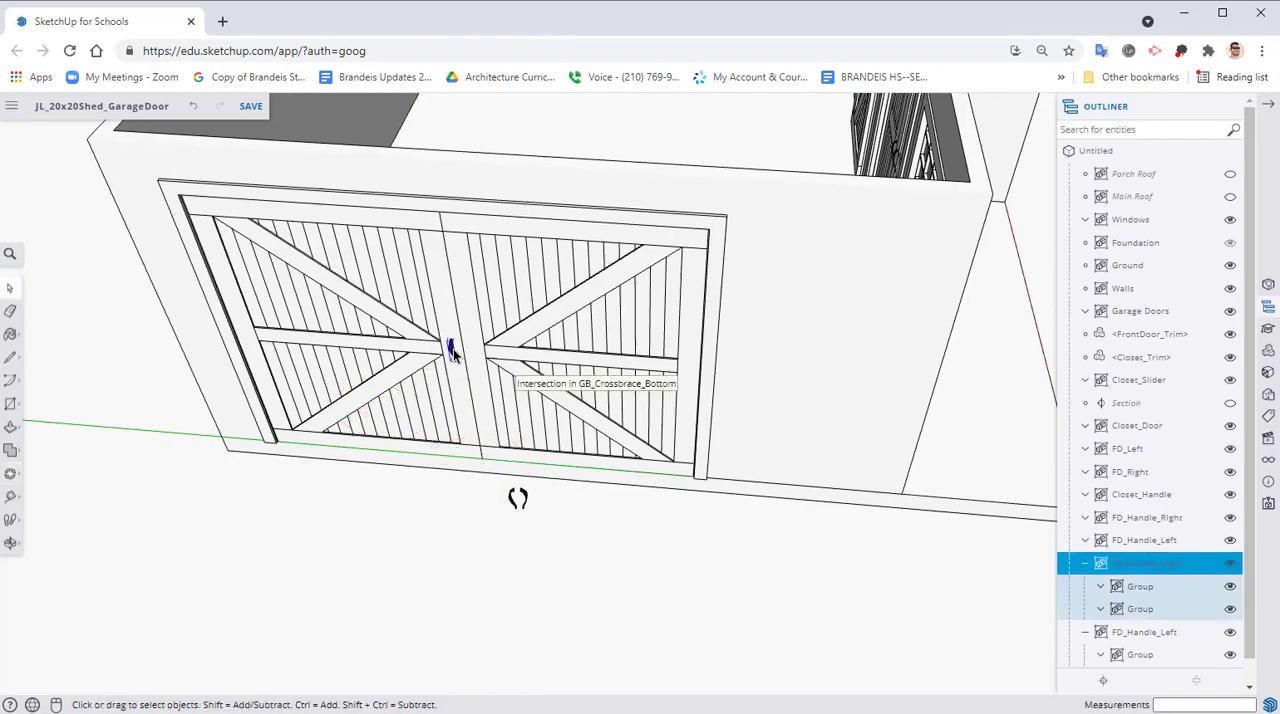
pyautogui.moveTo(517, 497); pyautogui.dragTo(531, 588, button='middle')
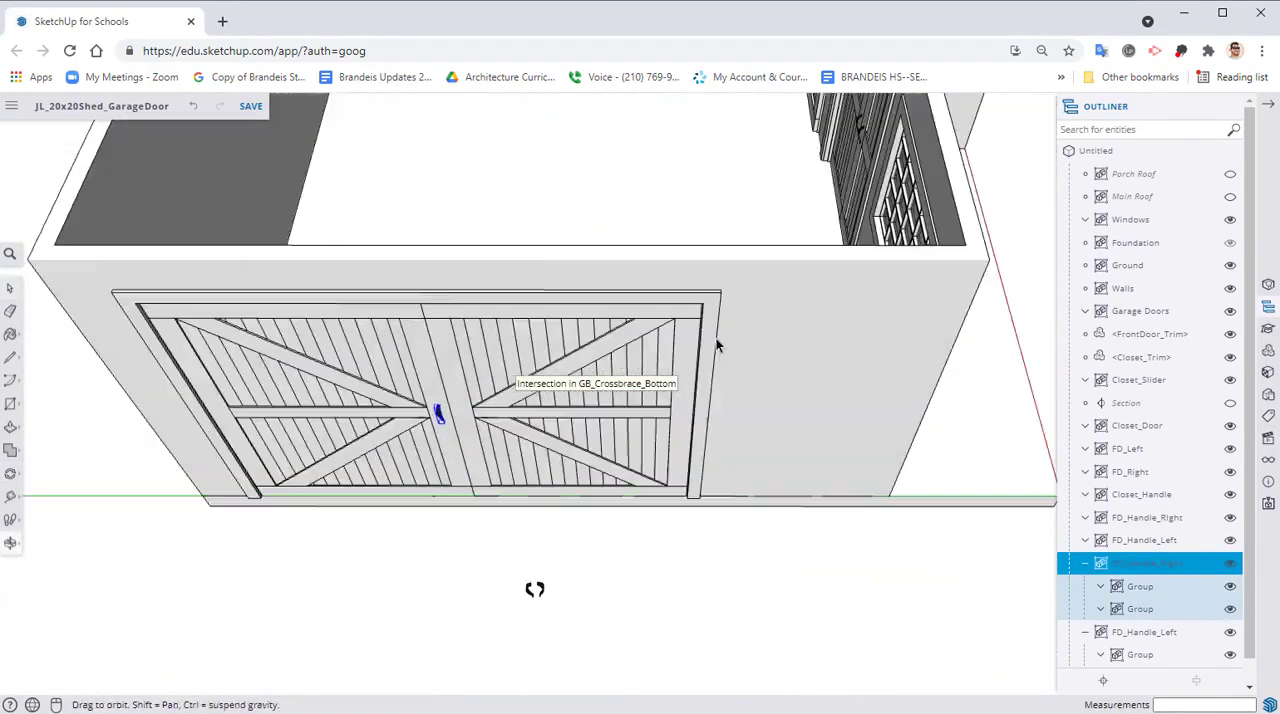
pyautogui.click(8, 450)
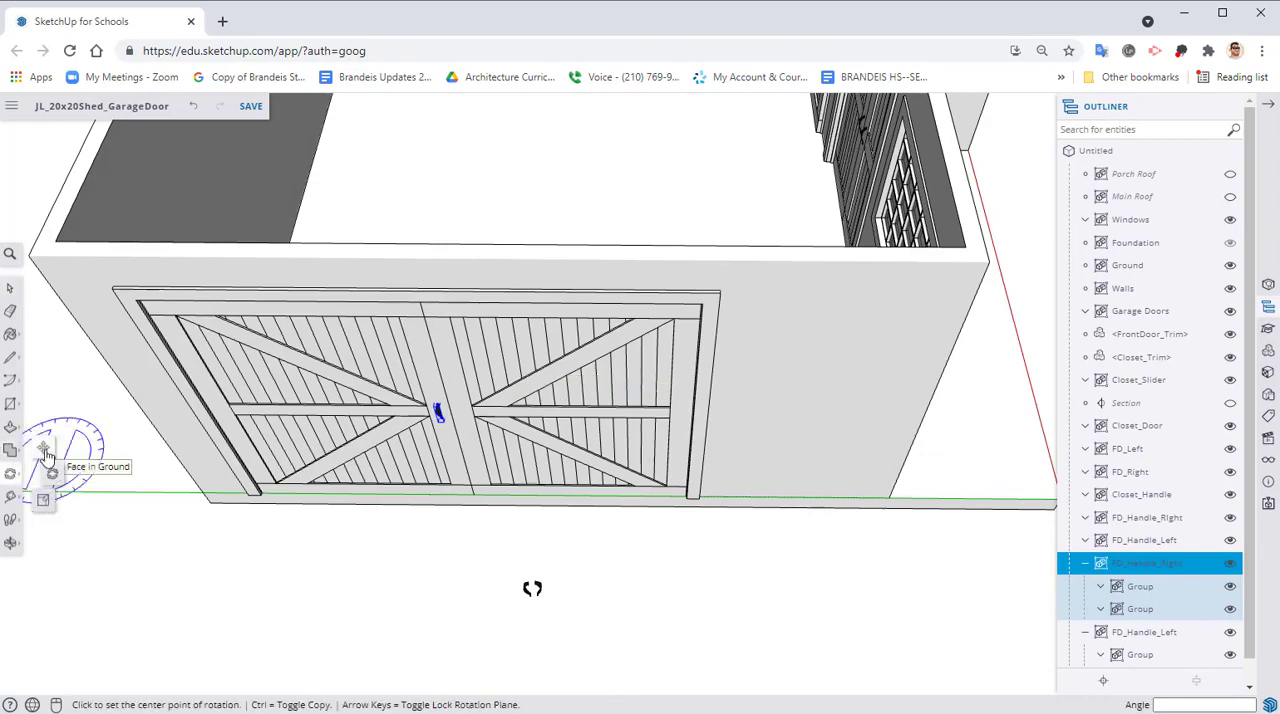
pyautogui.press('m')
pyautogui.scroll(10, 437, 410)
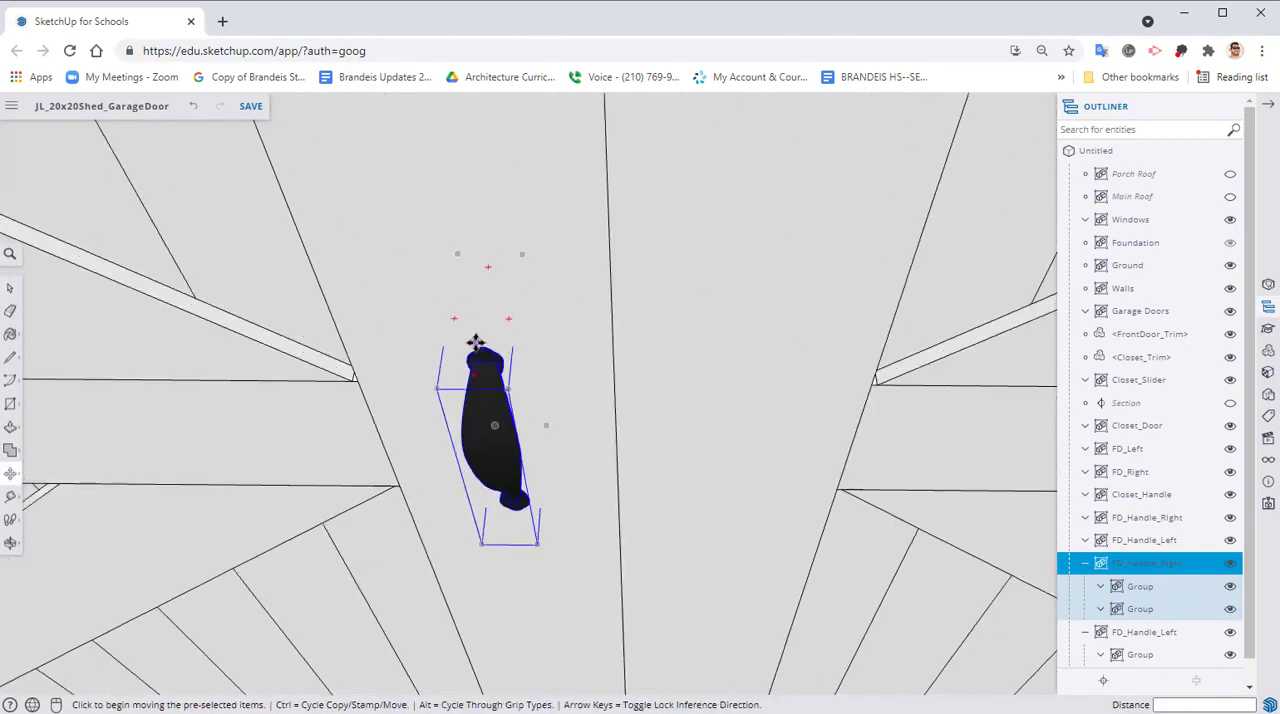
pyautogui.click(476, 343)
pyautogui.press('ctrl')
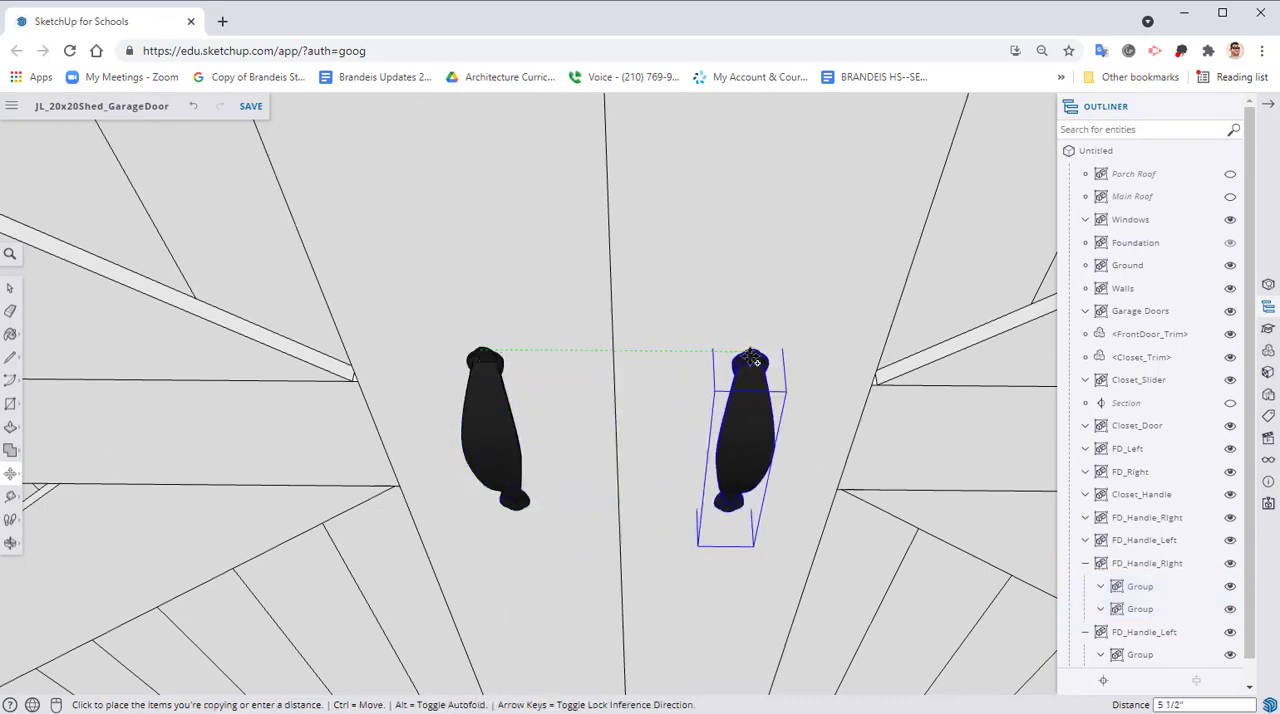
pyautogui.click(742, 353)
# Delete the leftover handle pair floating in front of the garage doors
pyautogui.scroll(-6, 710, 440)
pyautogui.scroll(-1, 718, 466)
pyautogui.moveTo(720, 466); pyautogui.dragTo(546, 286, button='middle')
pyautogui.scroll(-3, 546, 286)
pyautogui.press('space')
pyautogui.click(611, 413)
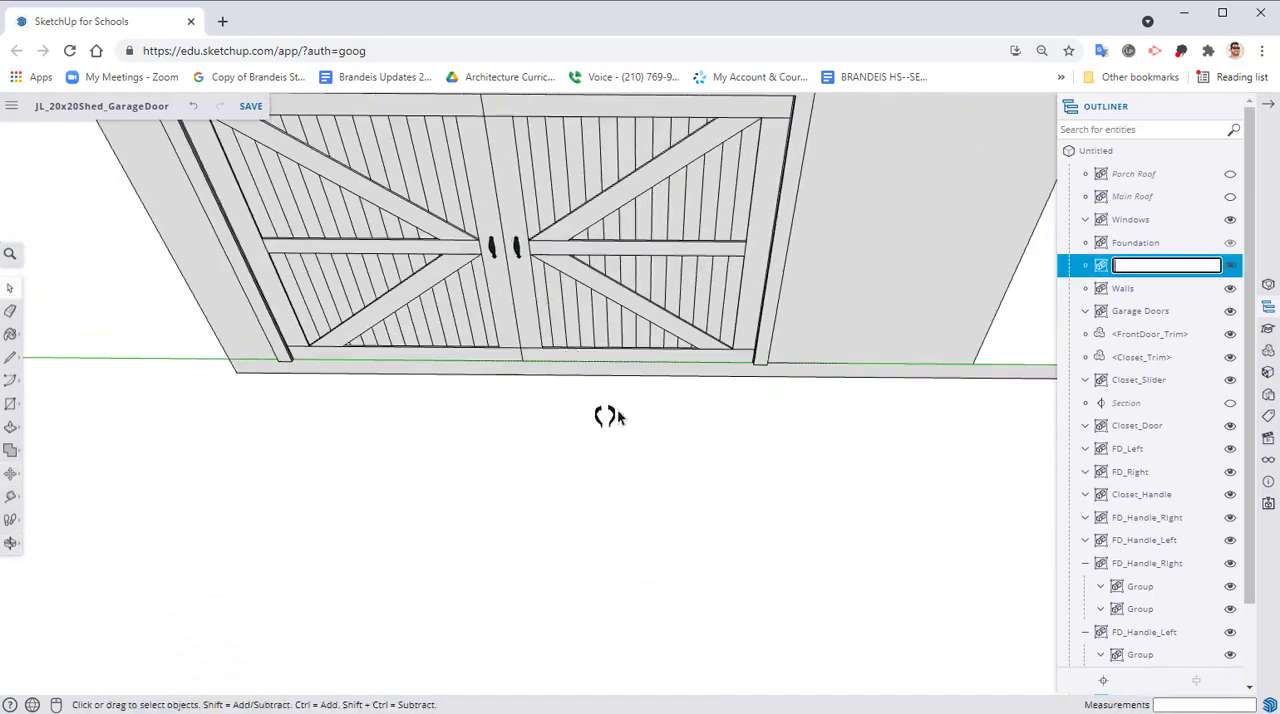
pyautogui.click(610, 410)
pyautogui.press('Delete')
pyautogui.scroll(-2, 645, 460)
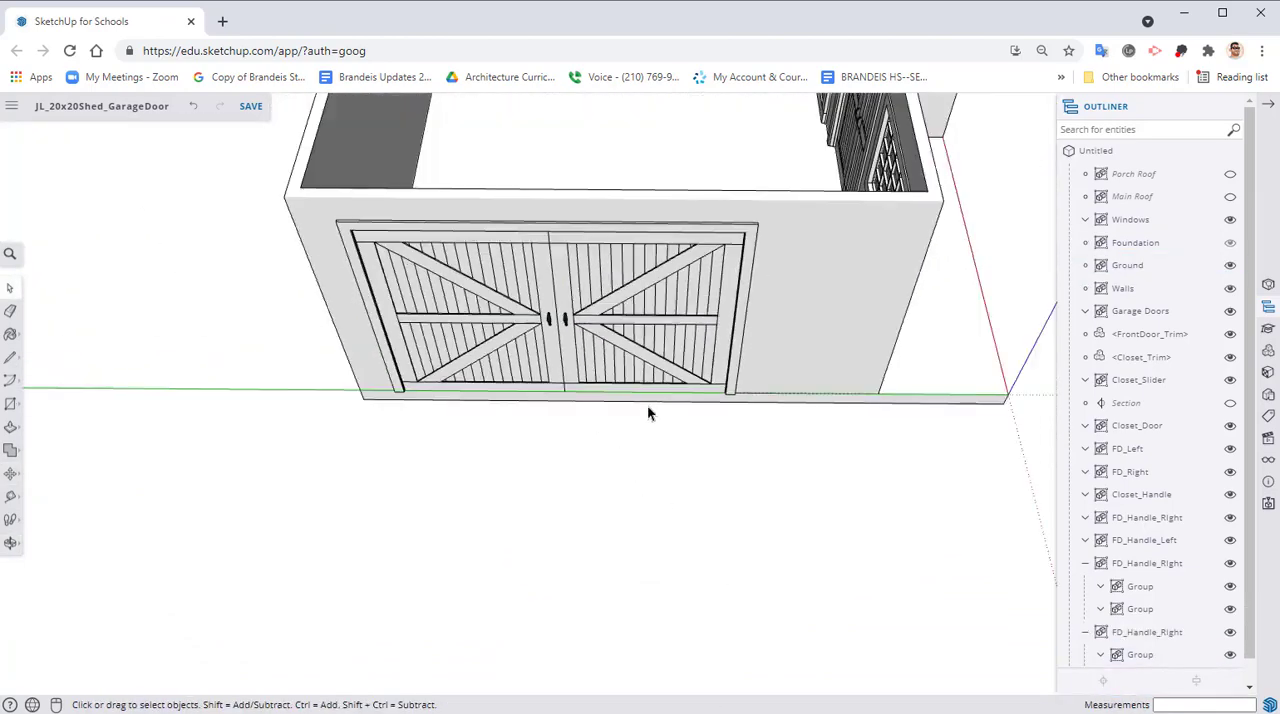
pyautogui.keyDown('shift'); pyautogui.moveTo(638, 414); pyautogui.dragTo(580, 362, button='middle'); pyautogui.keyUp('shift')
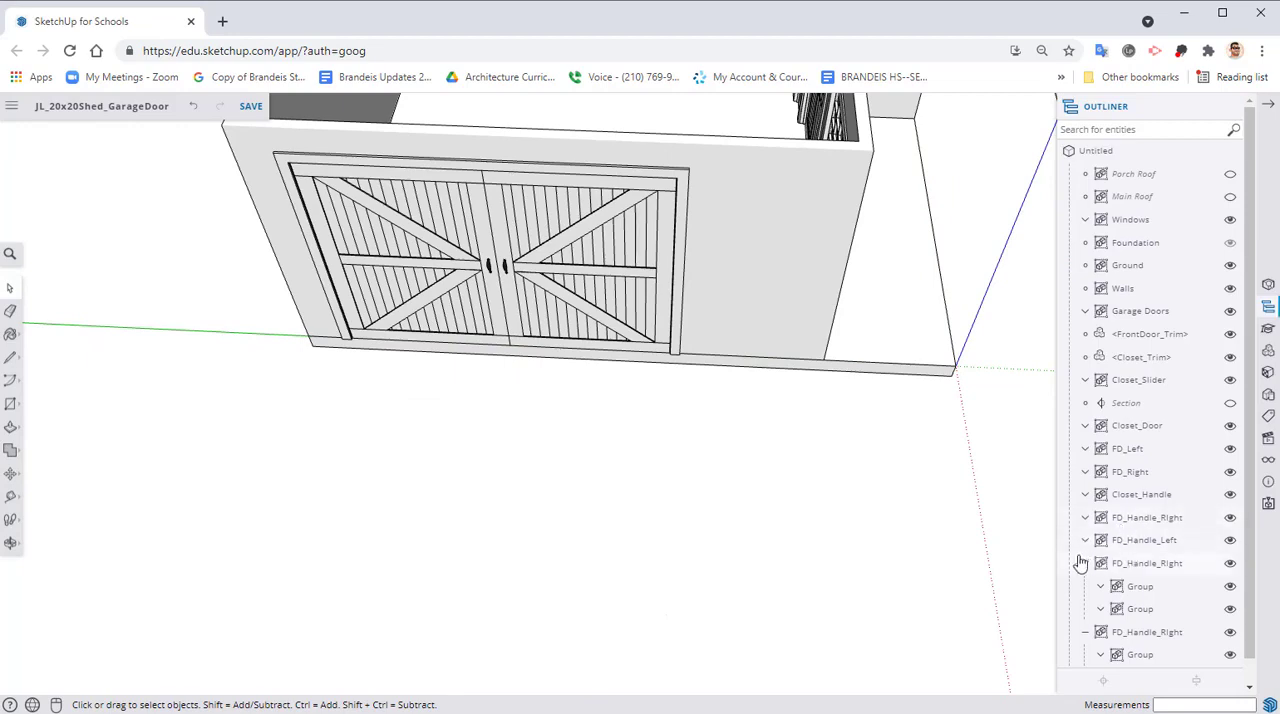
# Collapse the two copied handle groups and rename the one on the left garage door leaf as GD_Handle_Left
pyautogui.click(1090, 564)
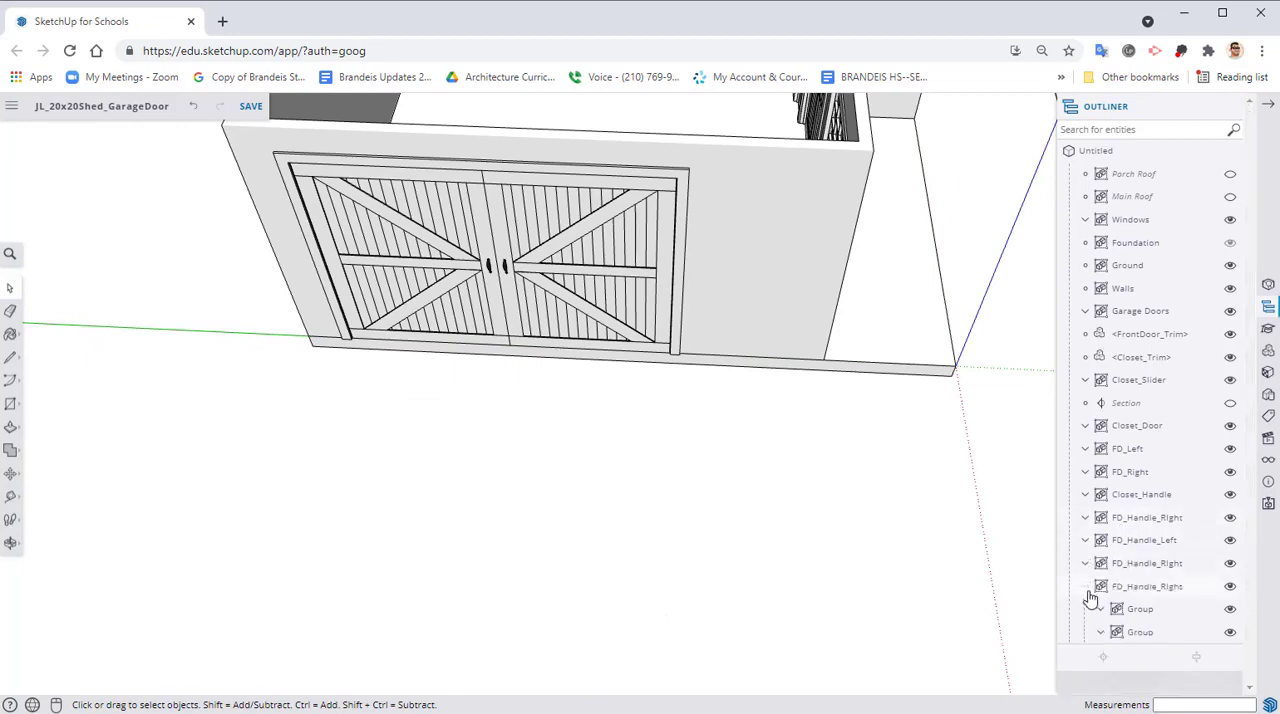
pyautogui.click(1089, 590)
pyautogui.click(1108, 565)
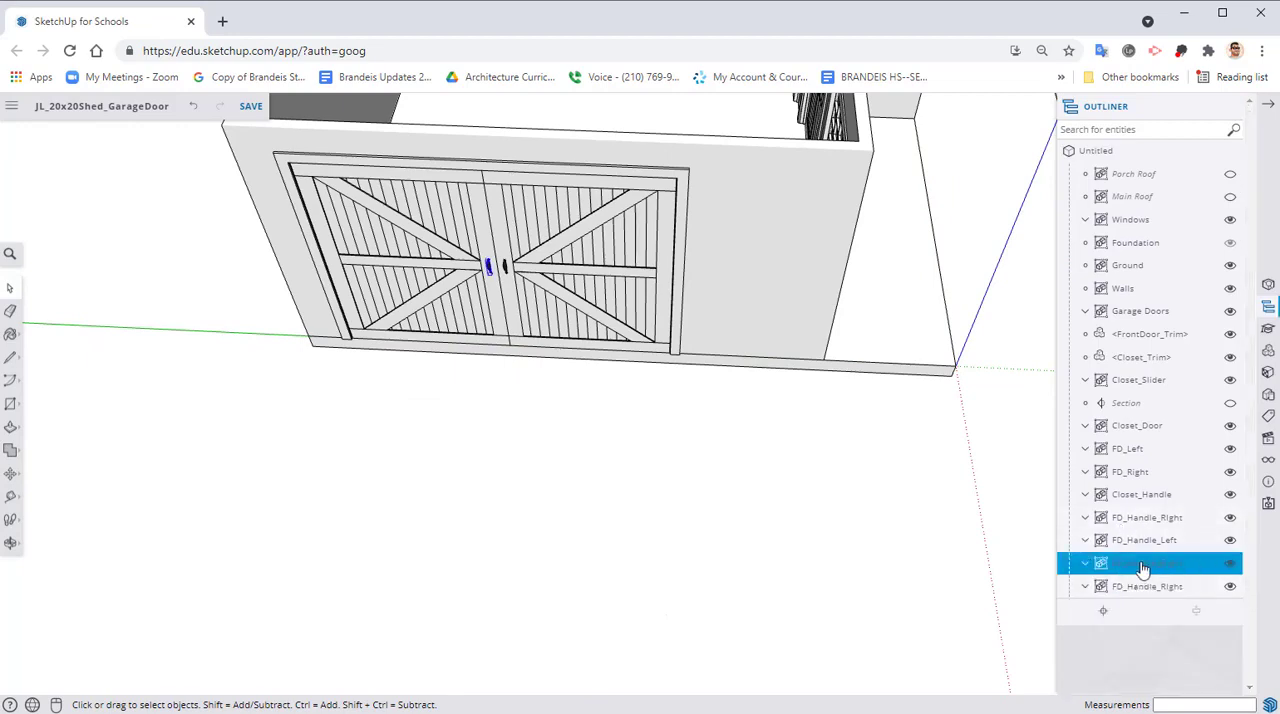
pyautogui.rightClick(1143, 568)
pyautogui.click(1163, 690)
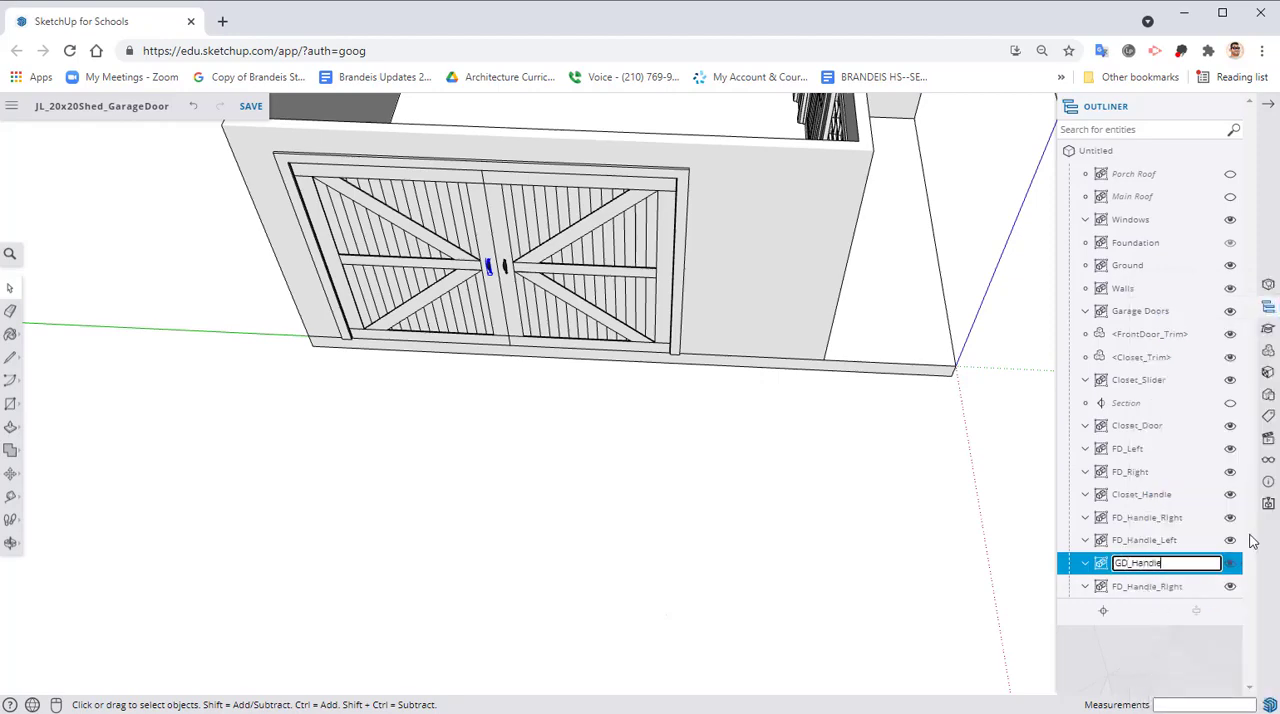
pyautogui.write('GD_Handle_Left')
pyautogui.press('Return')
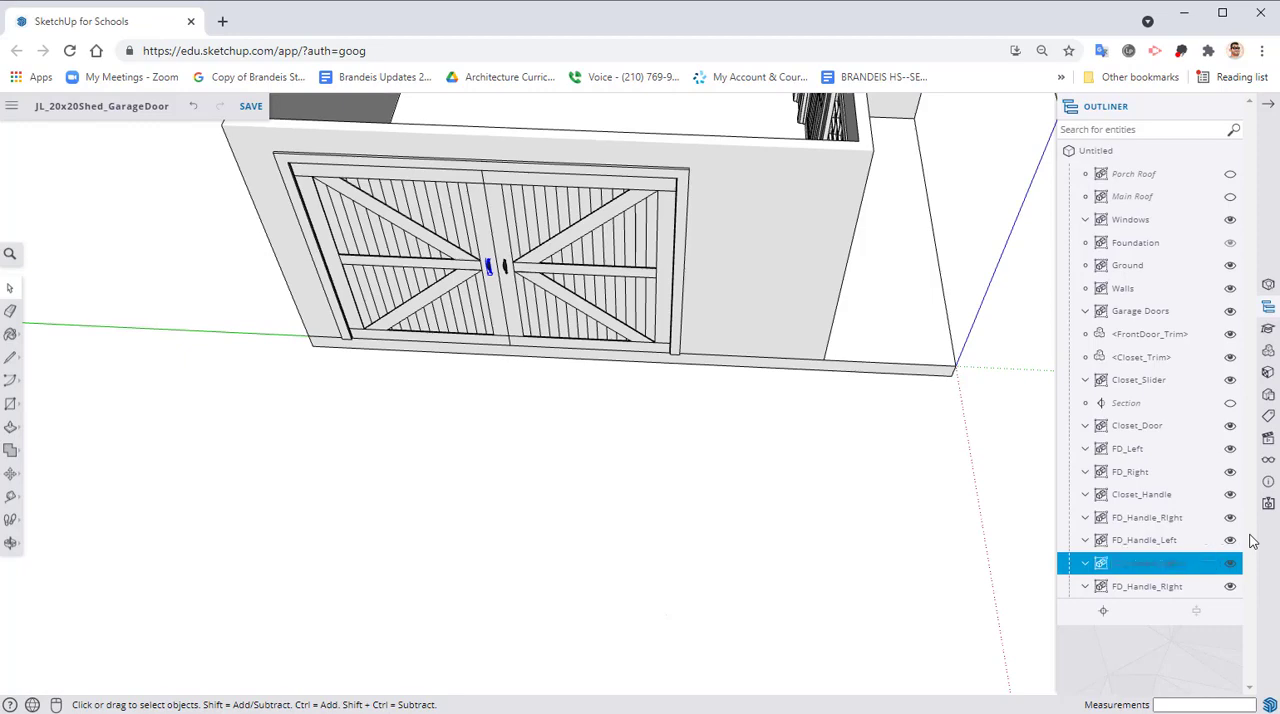
# Rename the copied handle group on the right garage door leaf as GD_Handle_Right
pyautogui.rightClick(1146, 585)
pyautogui.click(1166, 692)
pyautogui.click(1163, 690)
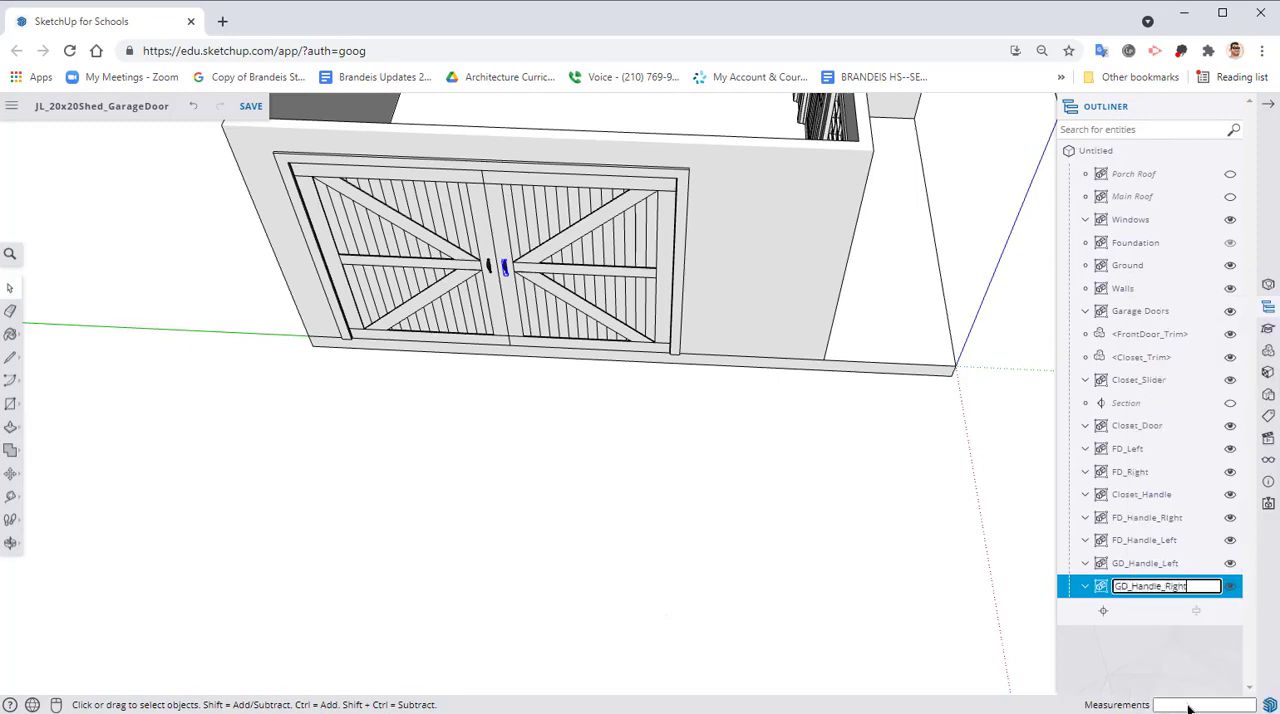
pyautogui.write('GD_Handle_Right')
pyautogui.press('Return')
# Hide and show the Garage Doors group repeatedly to check whether the handles belong to it
pyautogui.moveTo(592, 513); pyautogui.dragTo(507, 460, button='middle')
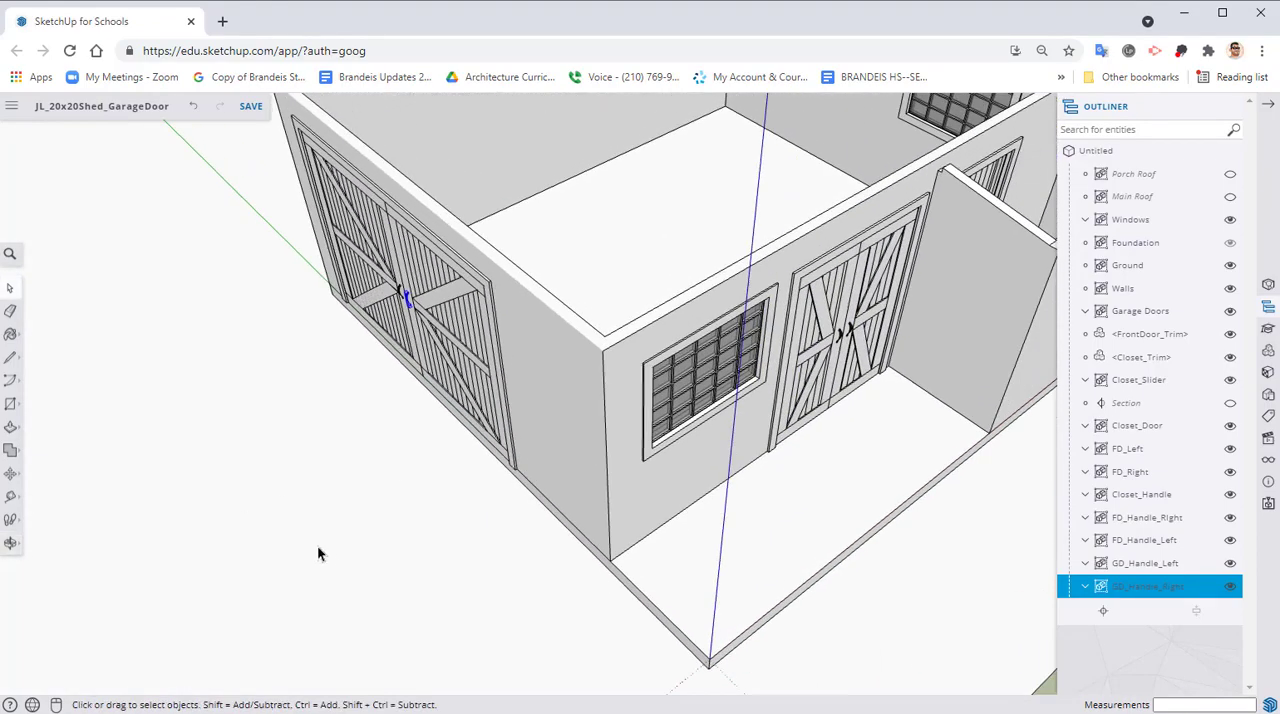
pyautogui.click(311, 497)
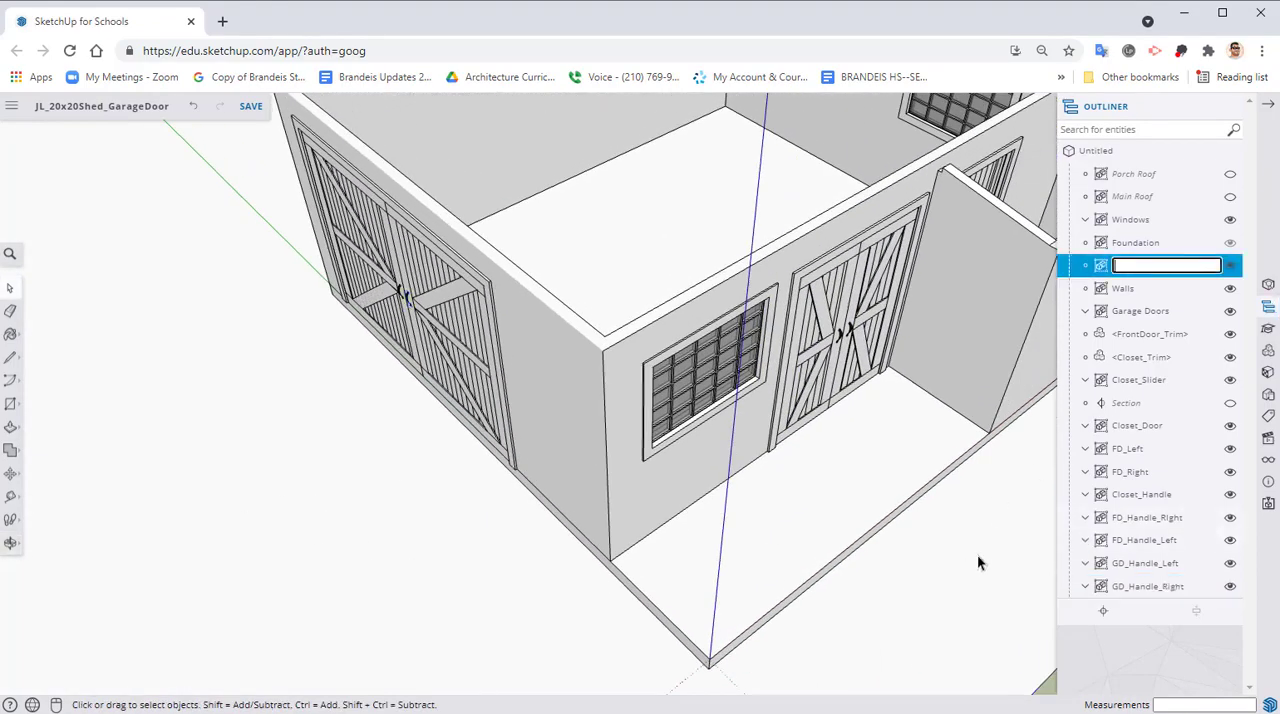
pyautogui.moveTo(240, 559); pyautogui.dragTo(285, 562, button='middle')
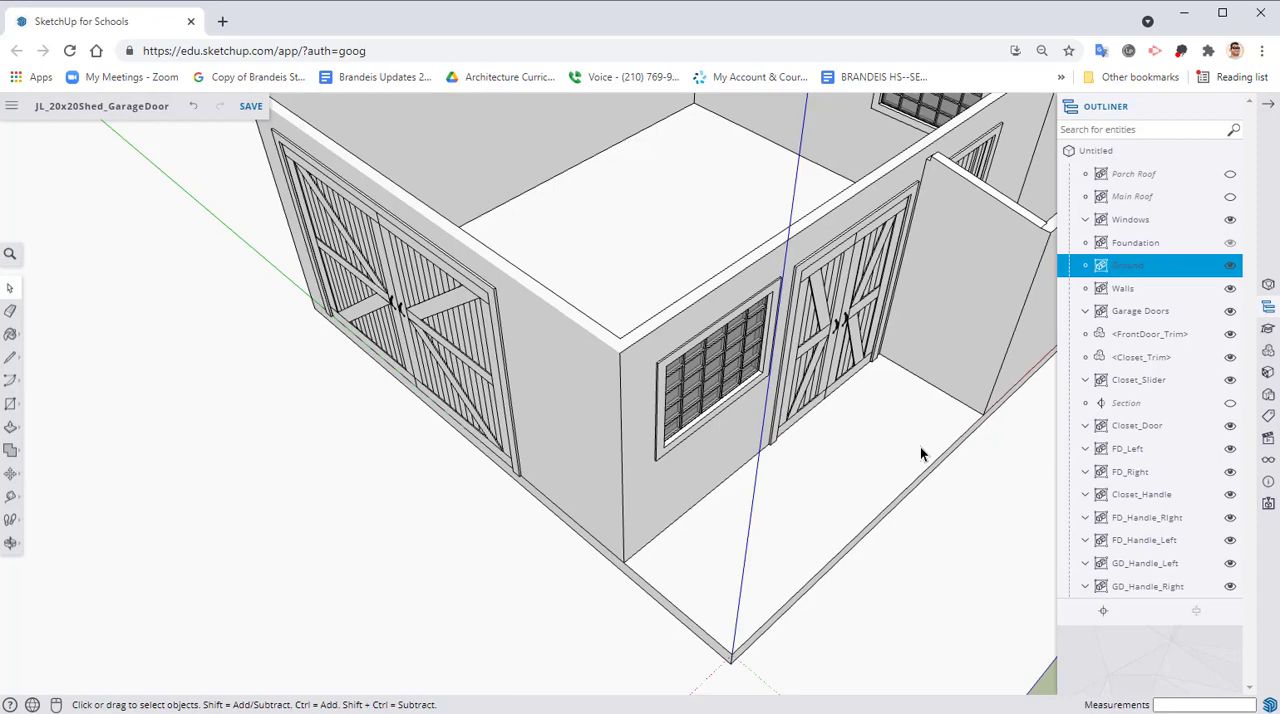
pyautogui.click(1230, 312)
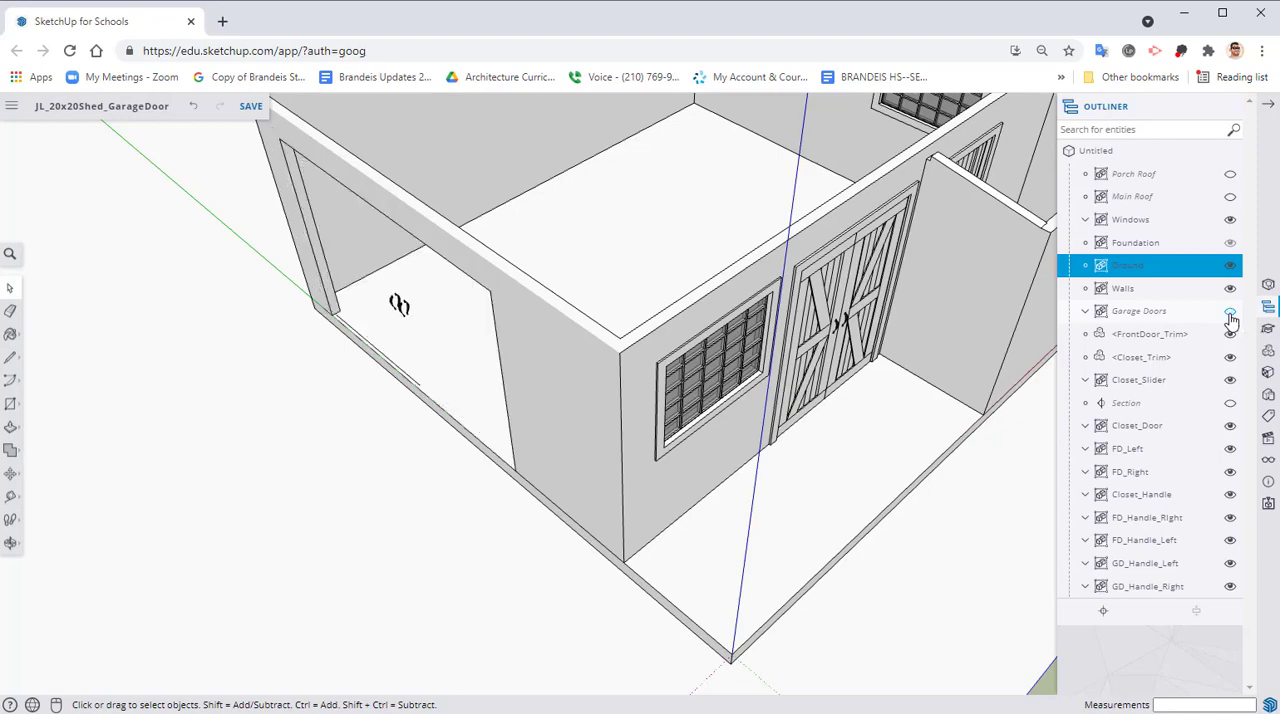
pyautogui.click(1230, 312)
pyautogui.click(1230, 312)
pyautogui.click(1230, 313)
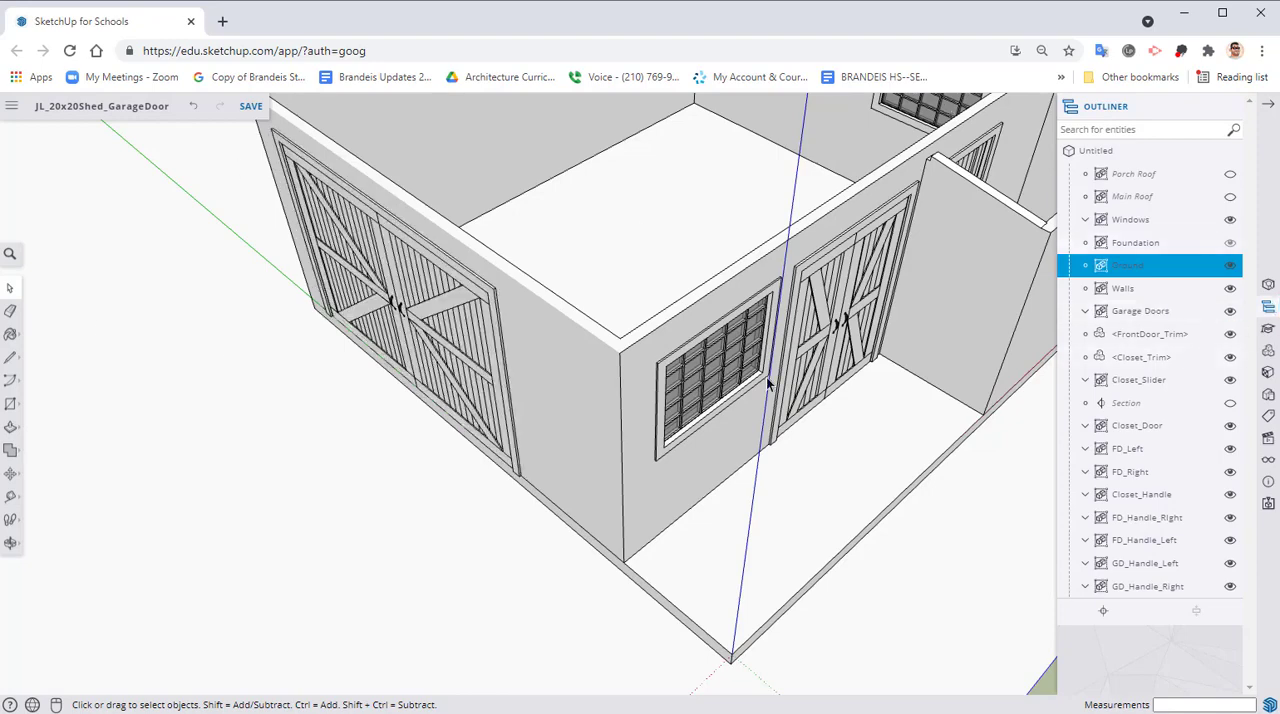
# Move the GD_Handle_Left group out of the front door trim component and into the Garage Doors group
pyautogui.click(1140, 564)
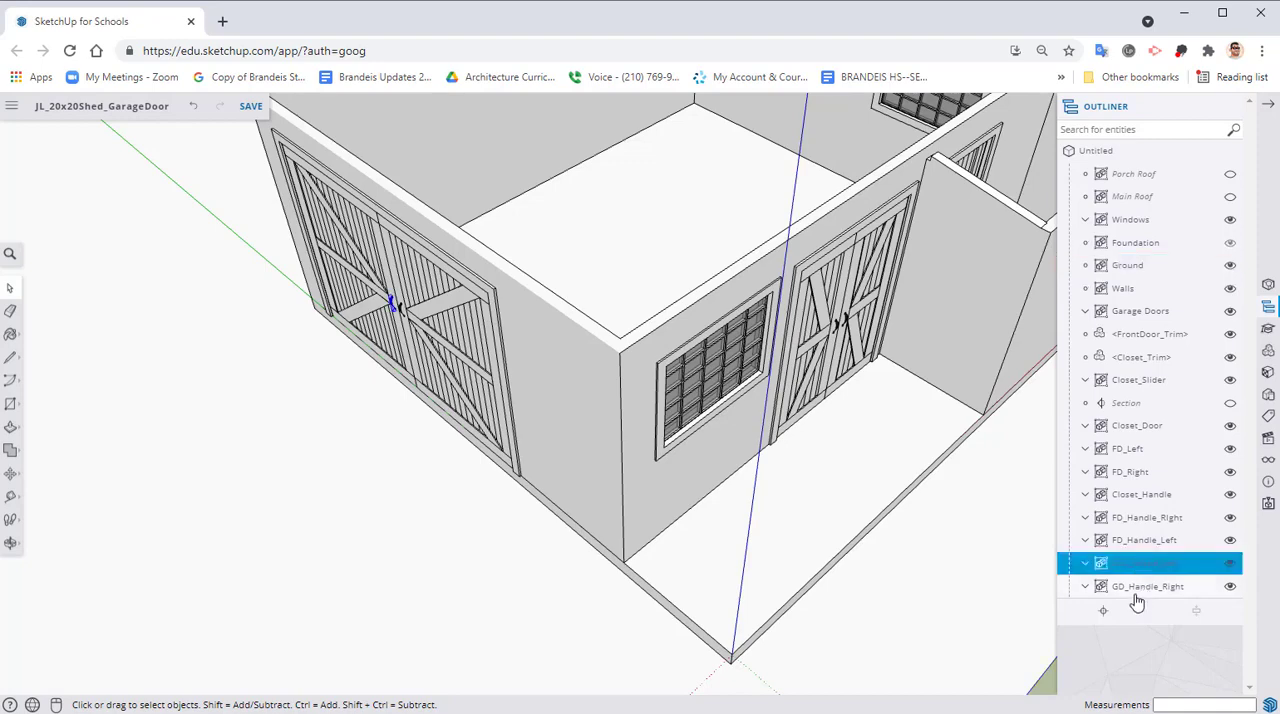
pyautogui.keyDown('shift'); pyautogui.click(1137, 597); pyautogui.keyUp('shift')
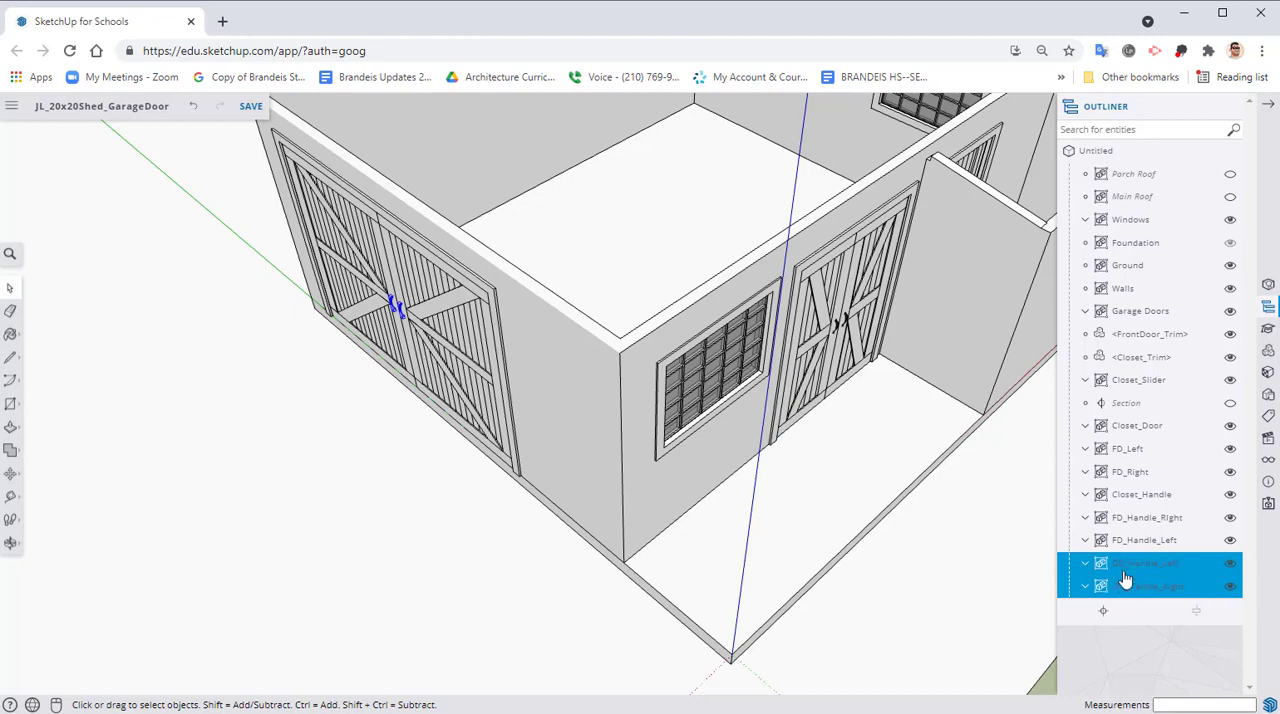
pyautogui.moveTo(1125, 576); pyautogui.dragTo(1142, 332)
pyautogui.doubleClick(1143, 336)
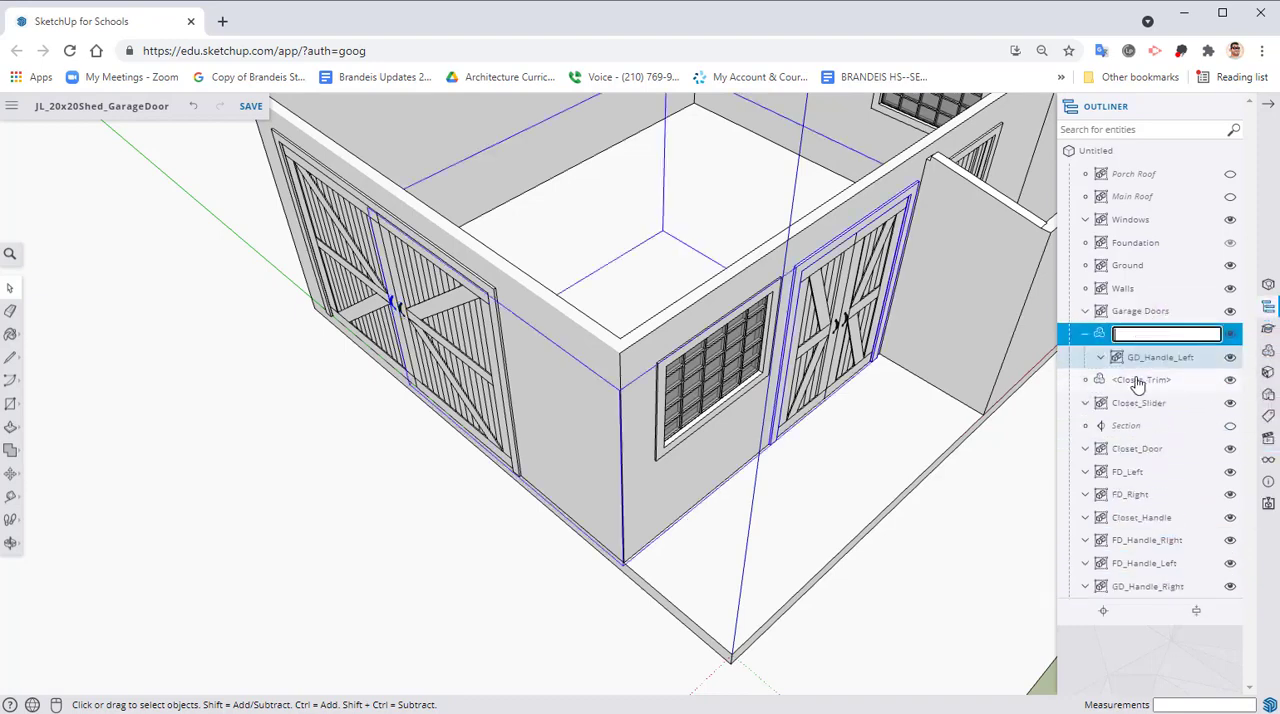
pyautogui.click(1103, 662)
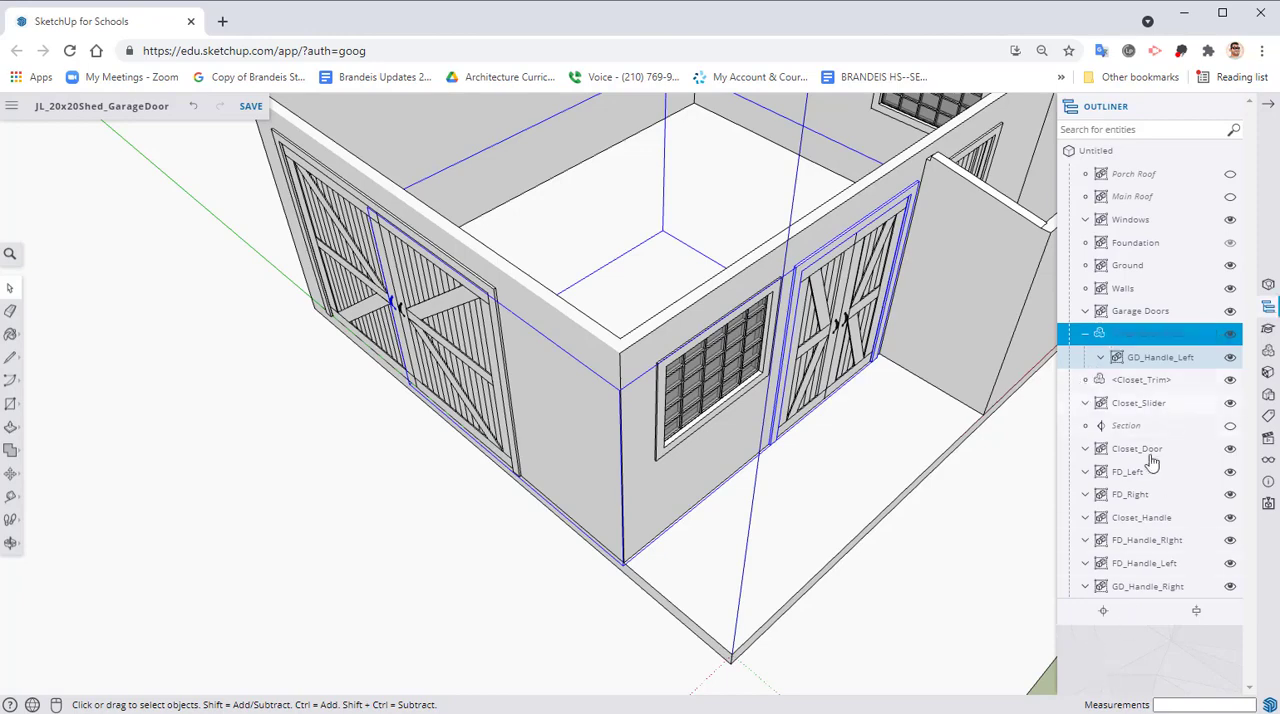
pyautogui.moveTo(1132, 360); pyautogui.dragTo(1134, 314)
pyautogui.click(1083, 313)
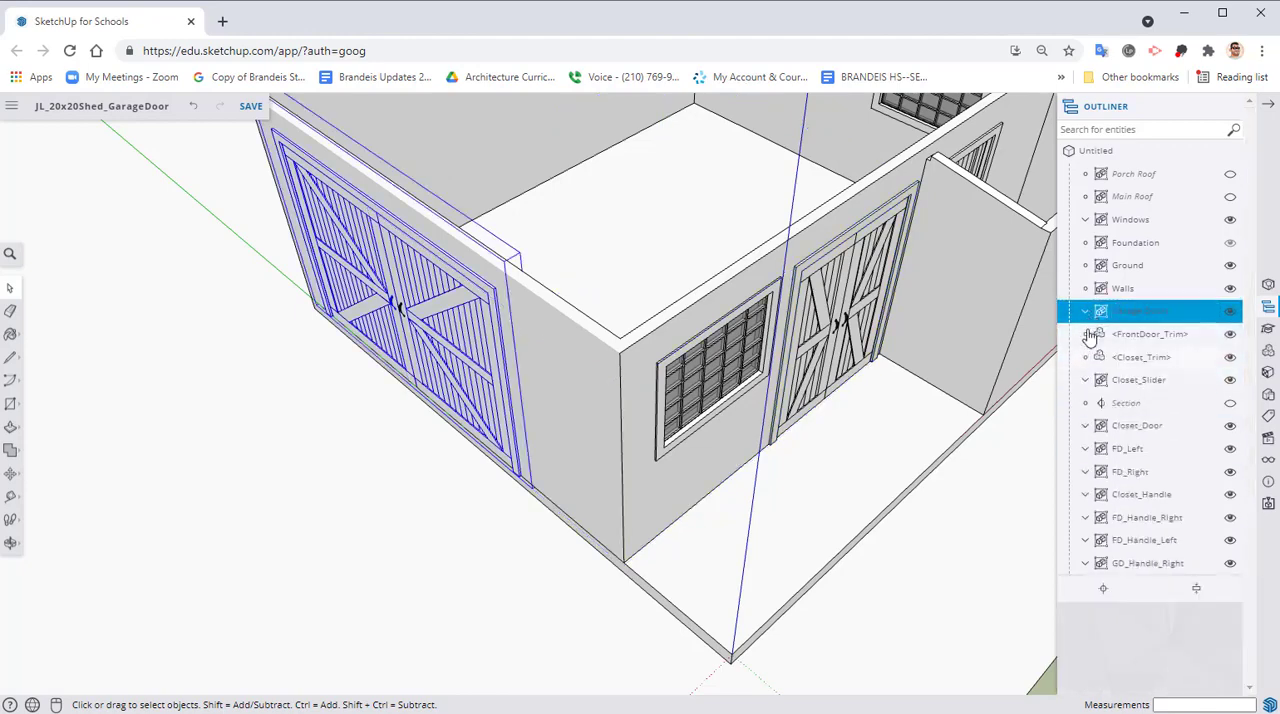
# Move the GD_Handle_Right group into the Garage Doors group and collapse that group in the Outliner
pyautogui.click(424, 585)
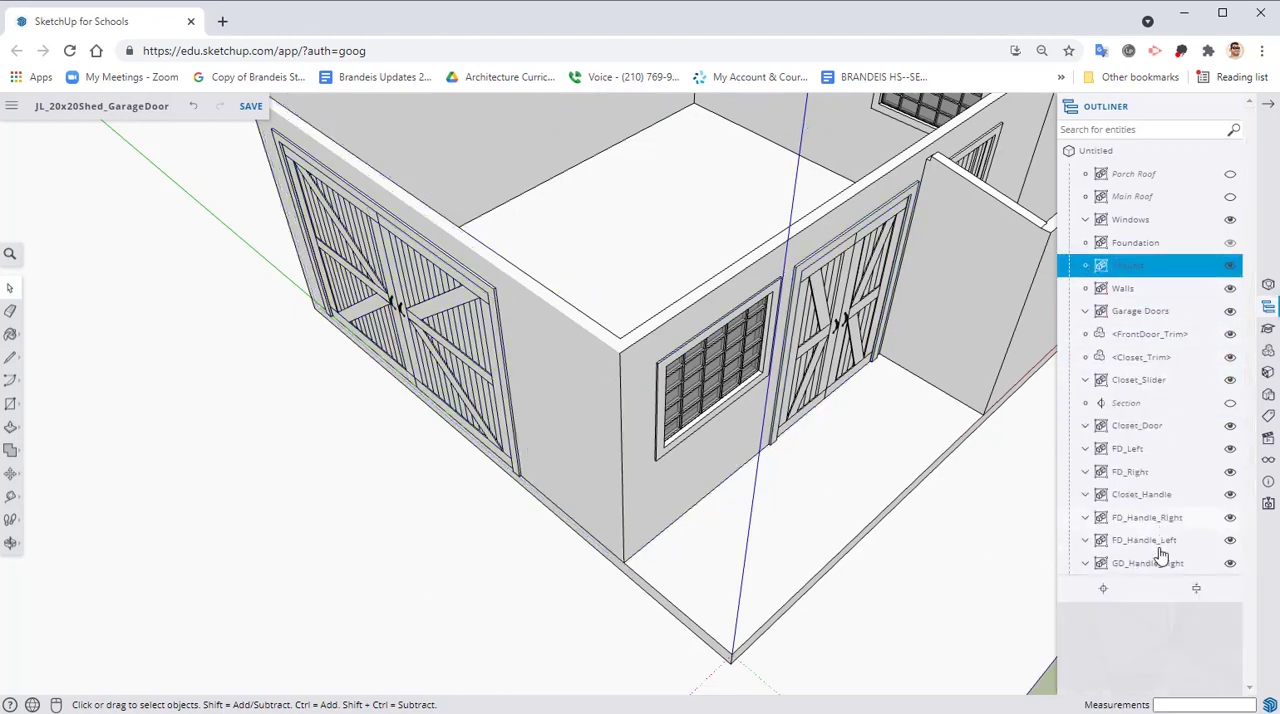
pyautogui.moveTo(1140, 568); pyautogui.dragTo(1128, 332)
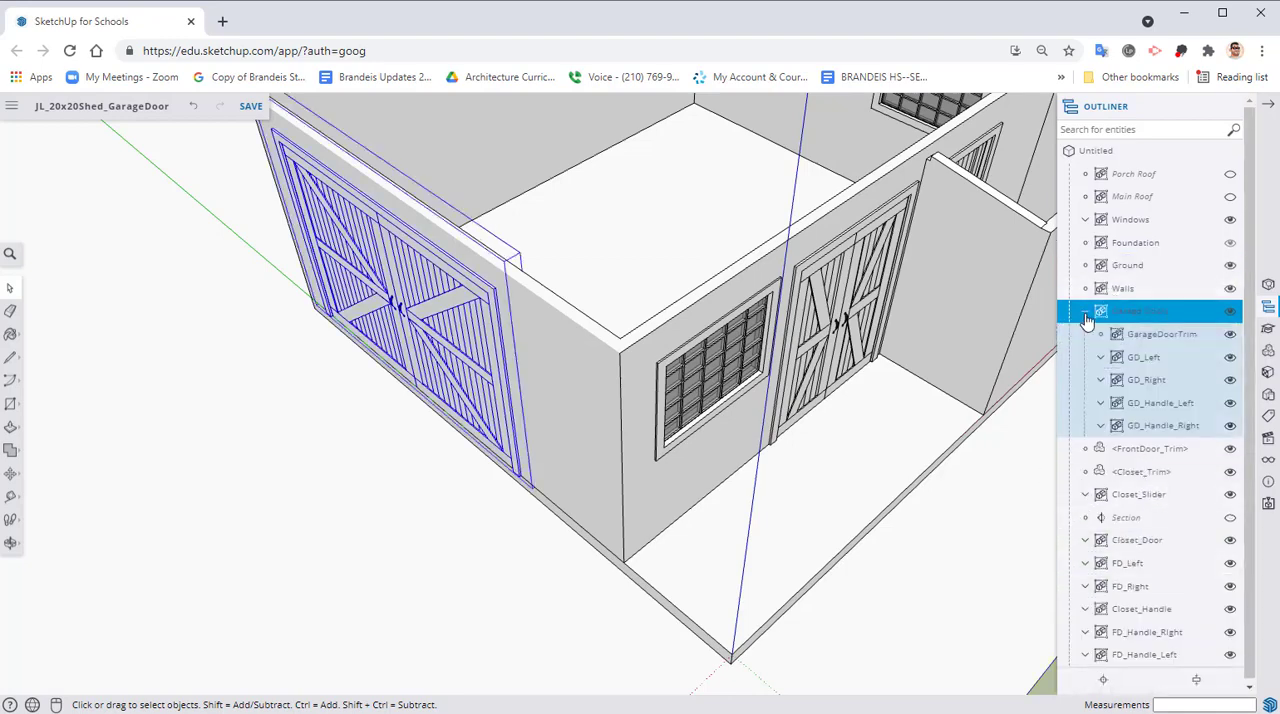
pyautogui.click(1085, 311)
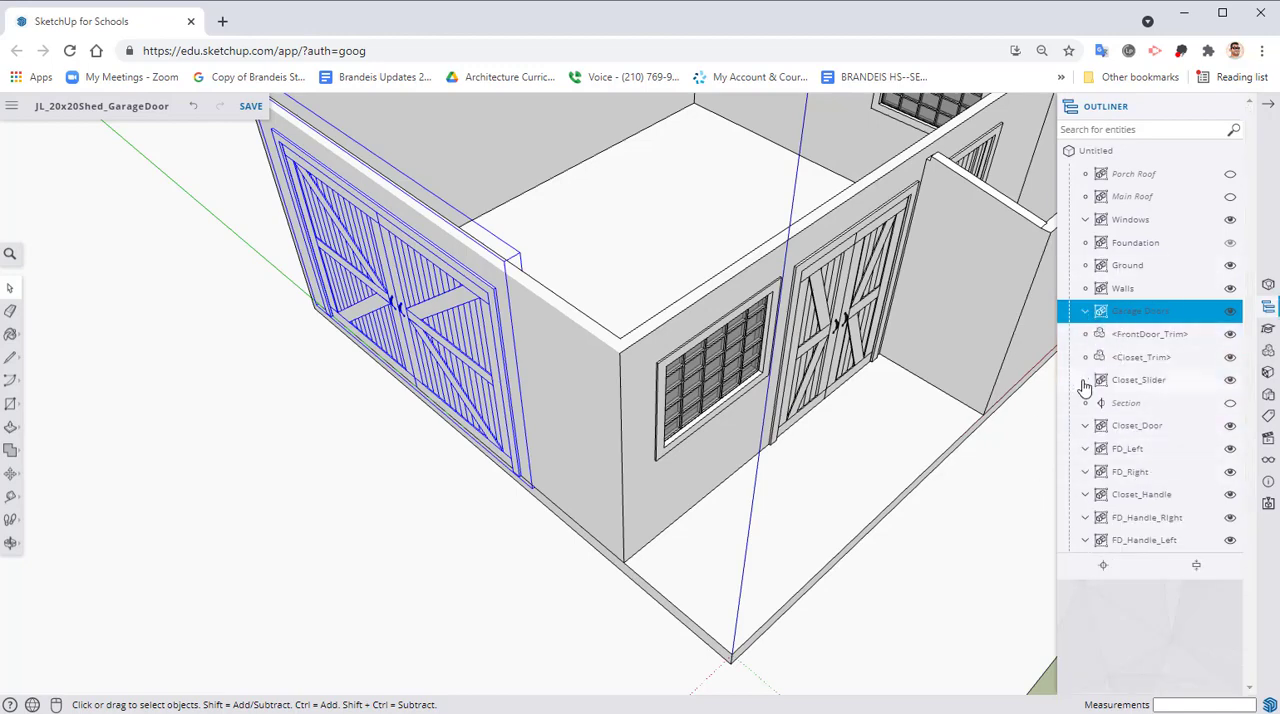
# Hide the Garage Doors group and erase the stray line on the floor of the garage door opening
pyautogui.click(1230, 311)
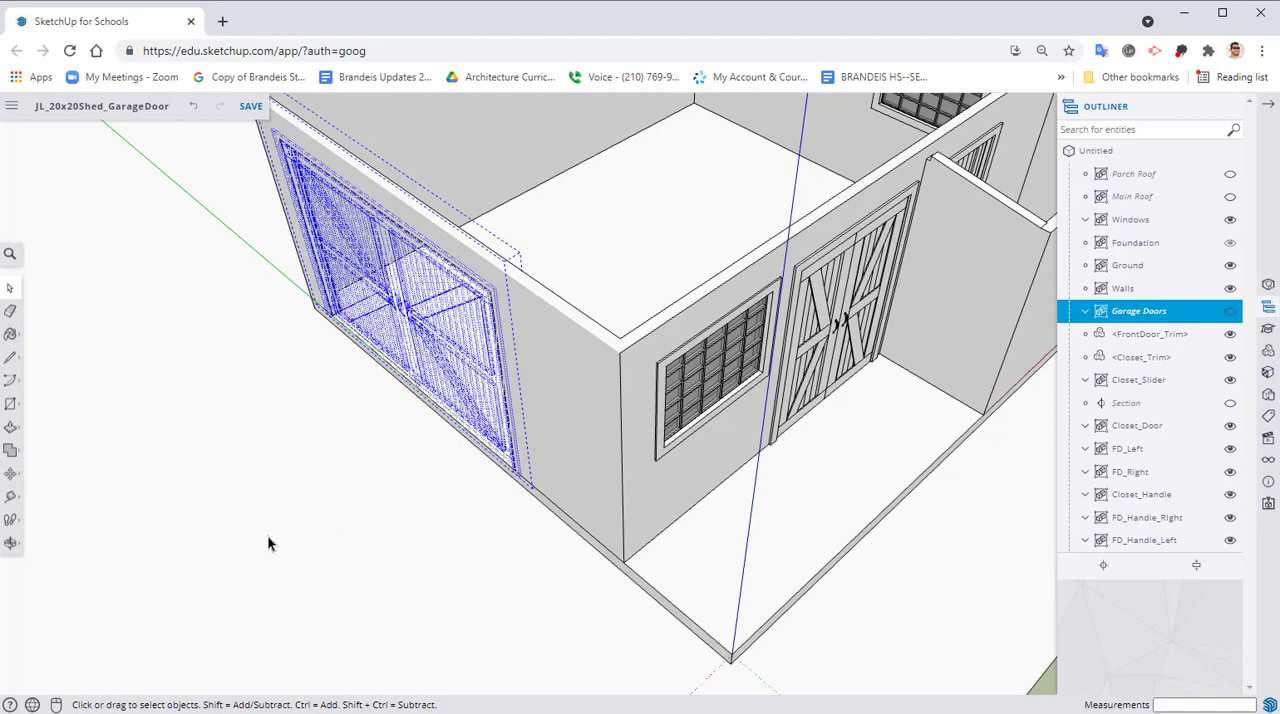
pyautogui.click(10, 311)
pyautogui.scroll(4, 456, 337)
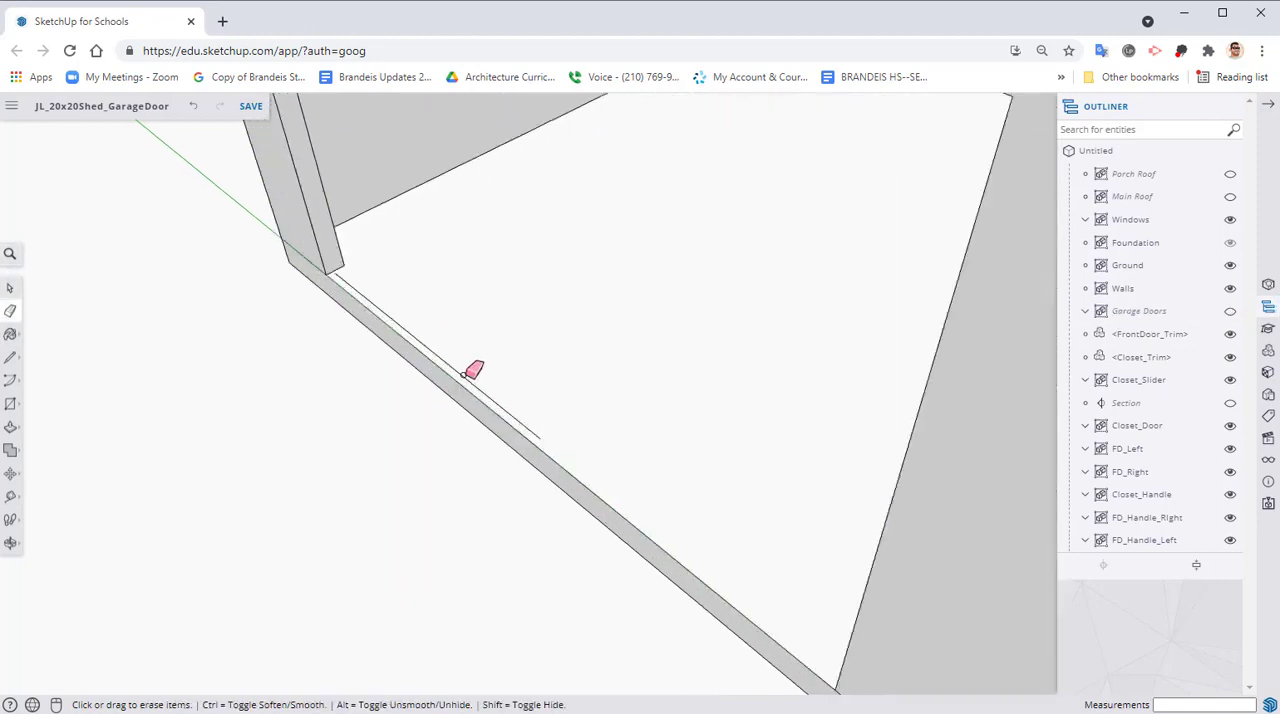
pyautogui.click(465, 372)
pyautogui.scroll(-5, 500, 385)
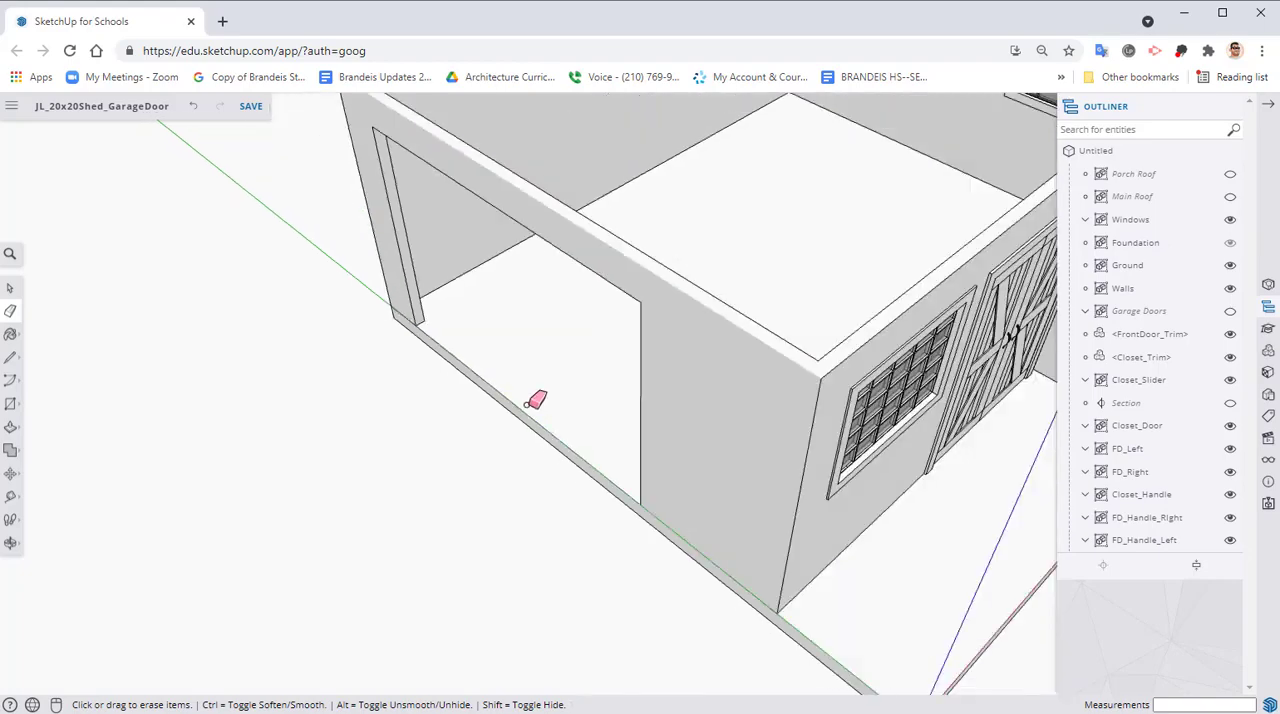
# Hide and show FrontDoor_Trim, FD_Right and FD_Left one at a time to identify the front door parts
pyautogui.moveTo(766, 437); pyautogui.dragTo(943, 397, button='middle')
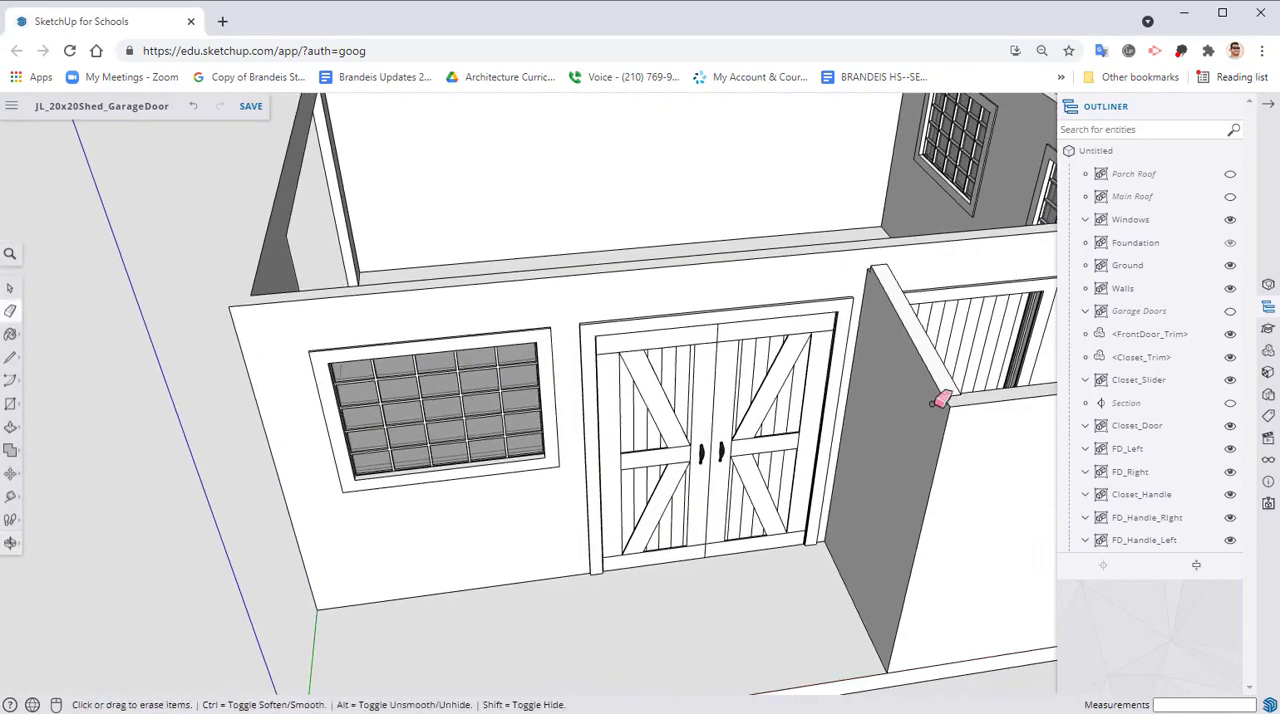
pyautogui.click(1231, 335)
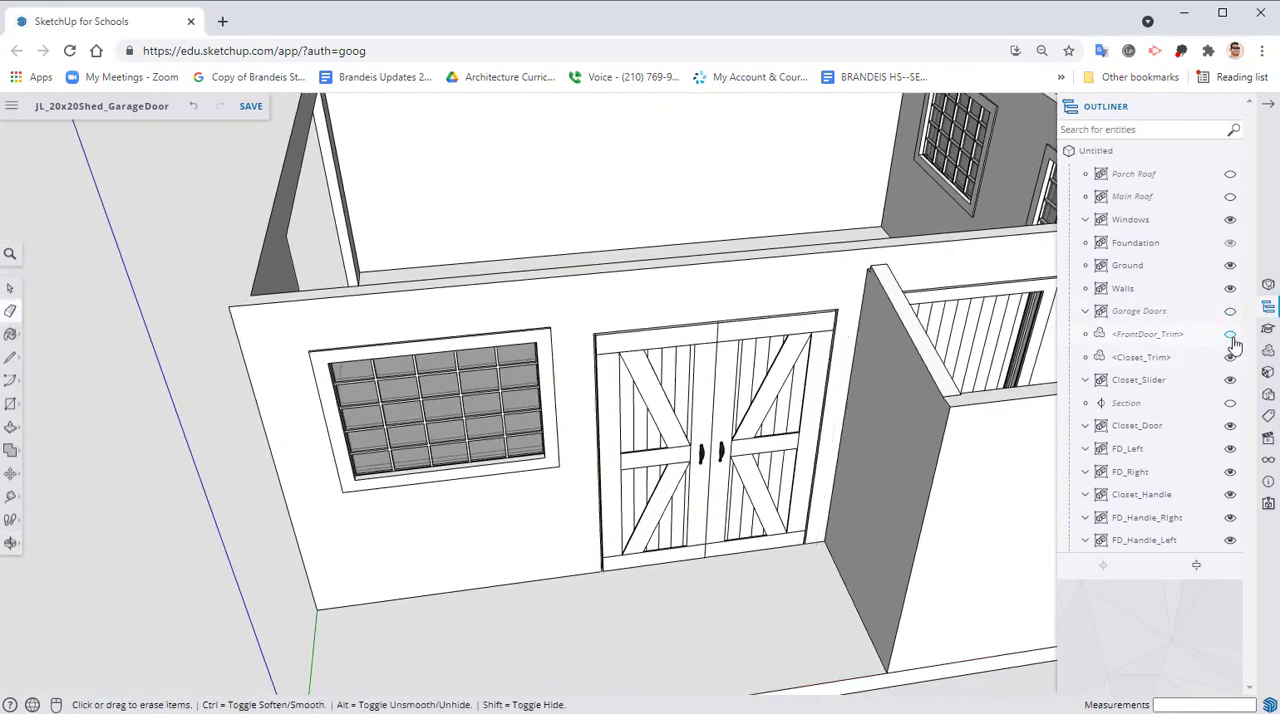
pyautogui.click(1231, 336)
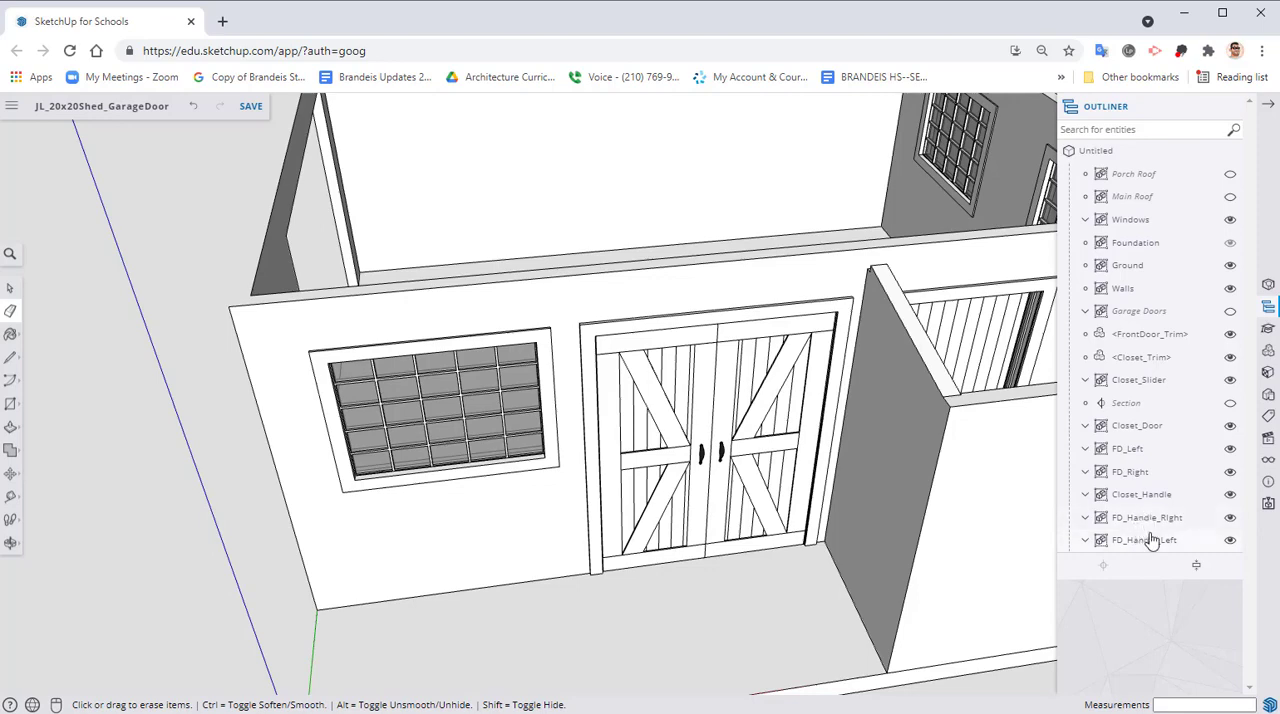
pyautogui.click(1230, 472)
pyautogui.click(1230, 472)
pyautogui.click(1230, 449)
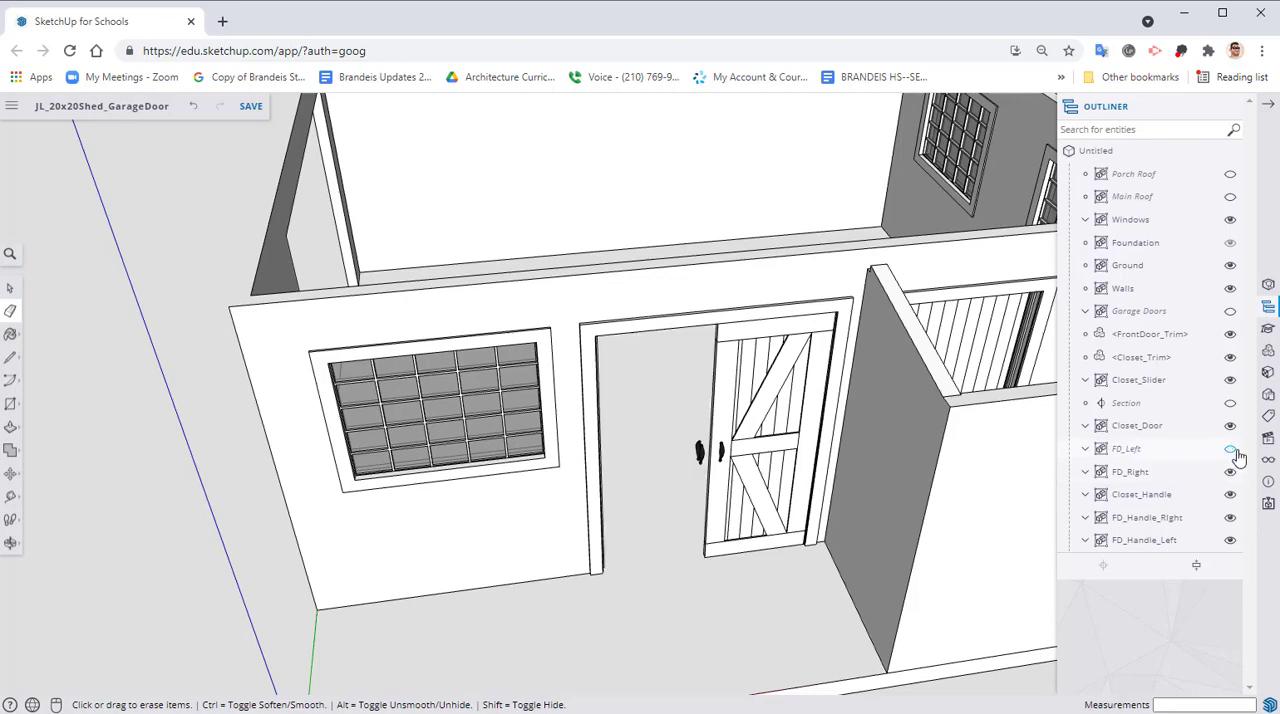
pyautogui.click(1232, 451)
# Group FD_Left, FD_Right, FD_Handle_Right, FD_Handle_Left and FrontDoor_Trim together
pyautogui.click(1133, 454)
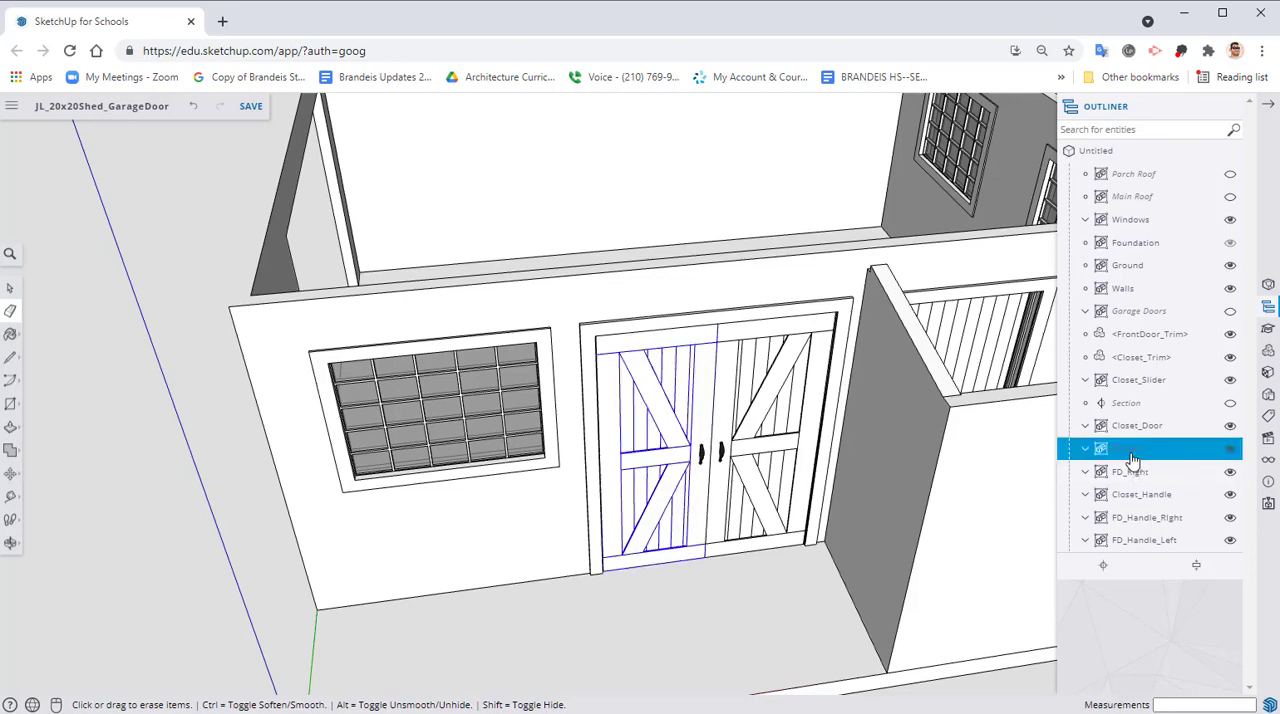
pyautogui.press('ctrl')
pyautogui.keyDown('ctrl'); pyautogui.click(1125, 474); pyautogui.keyUp('ctrl')
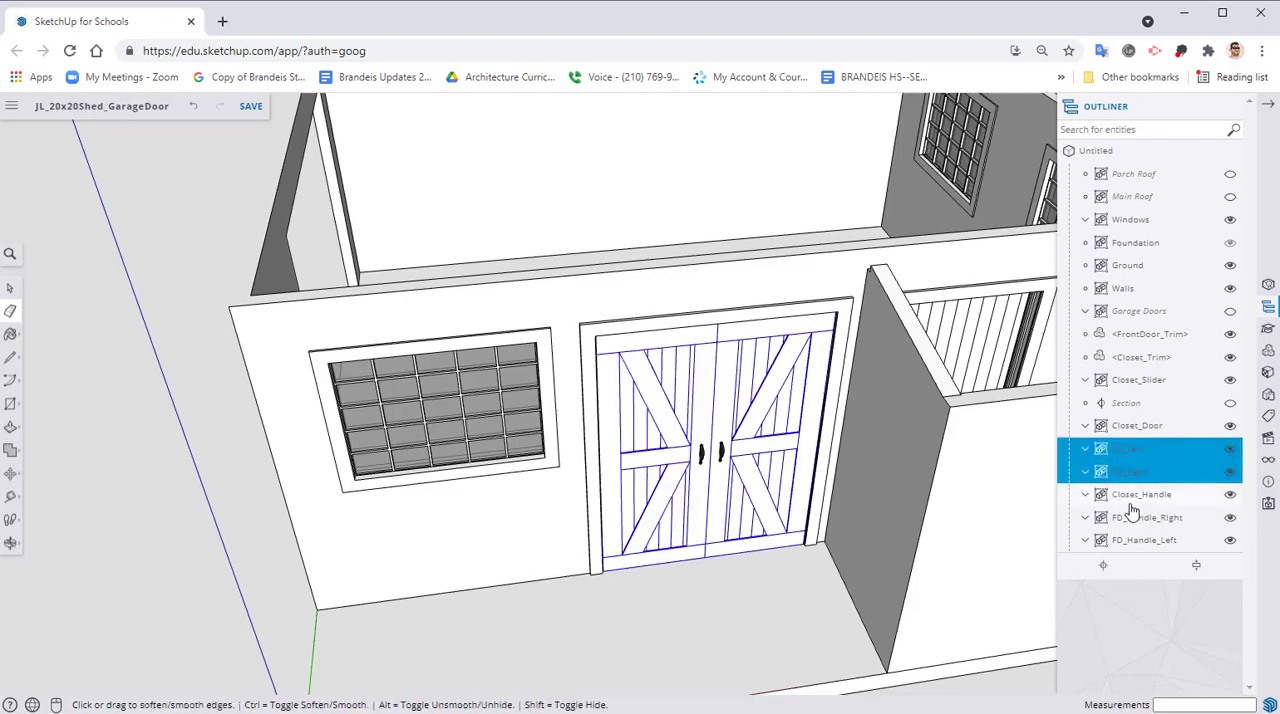
pyautogui.keyDown('ctrl'); pyautogui.click(1137, 517); pyautogui.keyUp('ctrl')
pyautogui.keyDown('ctrl'); pyautogui.click(1143, 540); pyautogui.keyUp('ctrl')
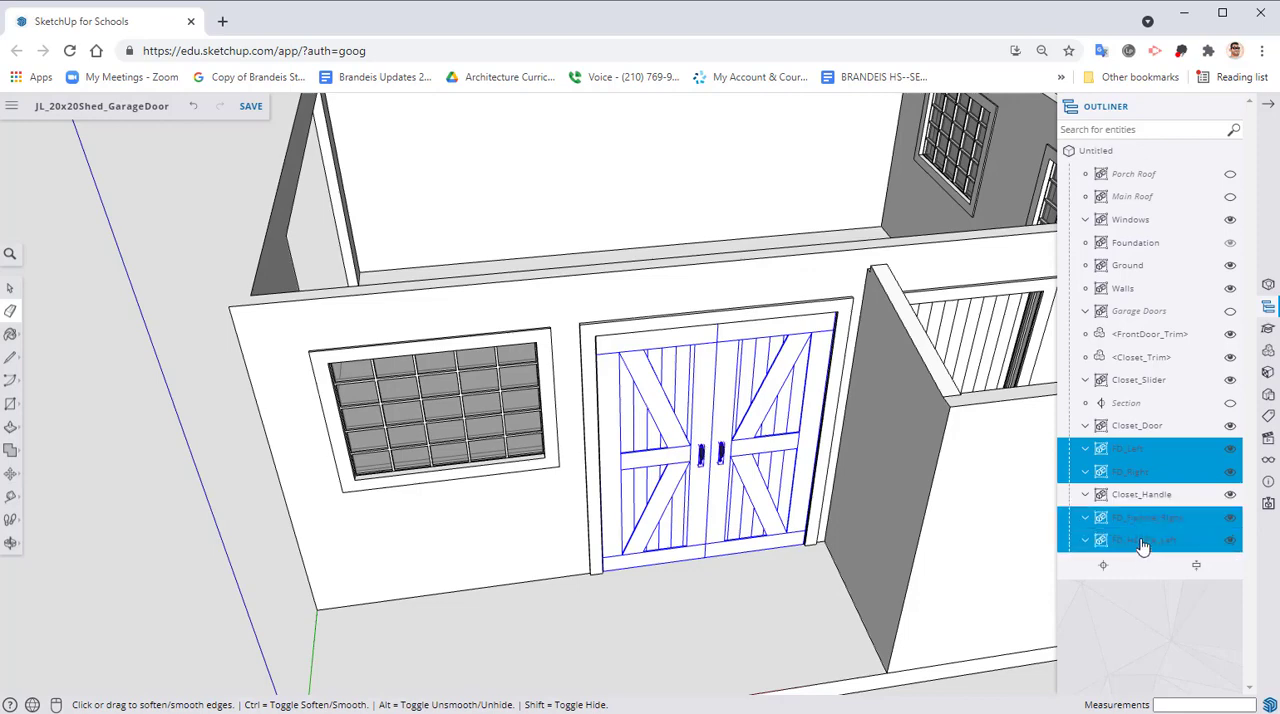
pyautogui.keyDown('ctrl'); pyautogui.click(1143, 338); pyautogui.keyUp('ctrl')
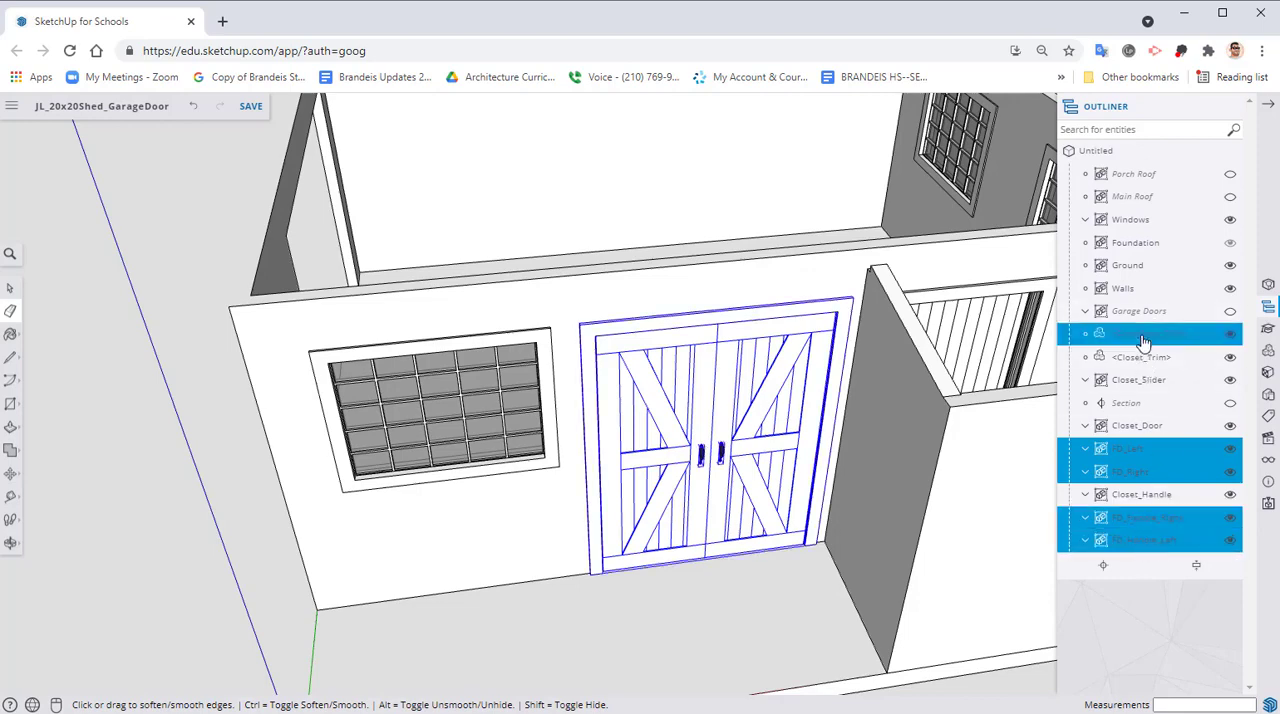
pyautogui.rightClick(1137, 455)
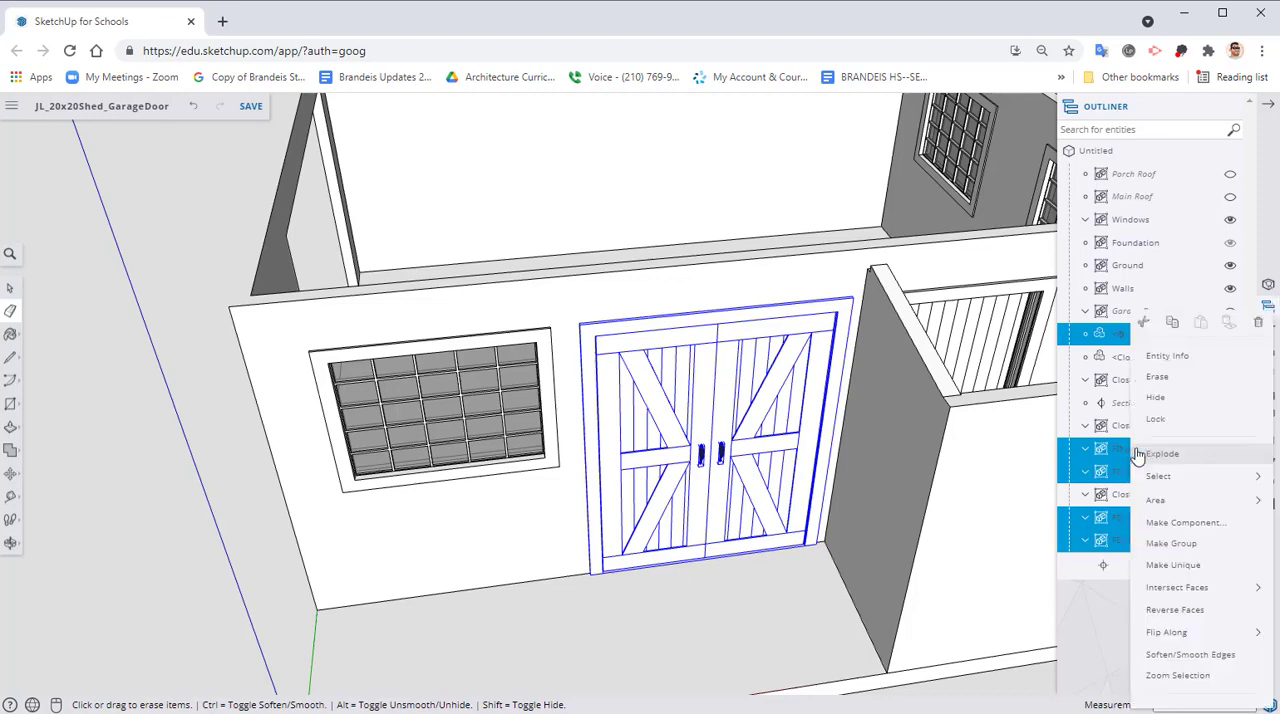
pyautogui.click(1143, 540)
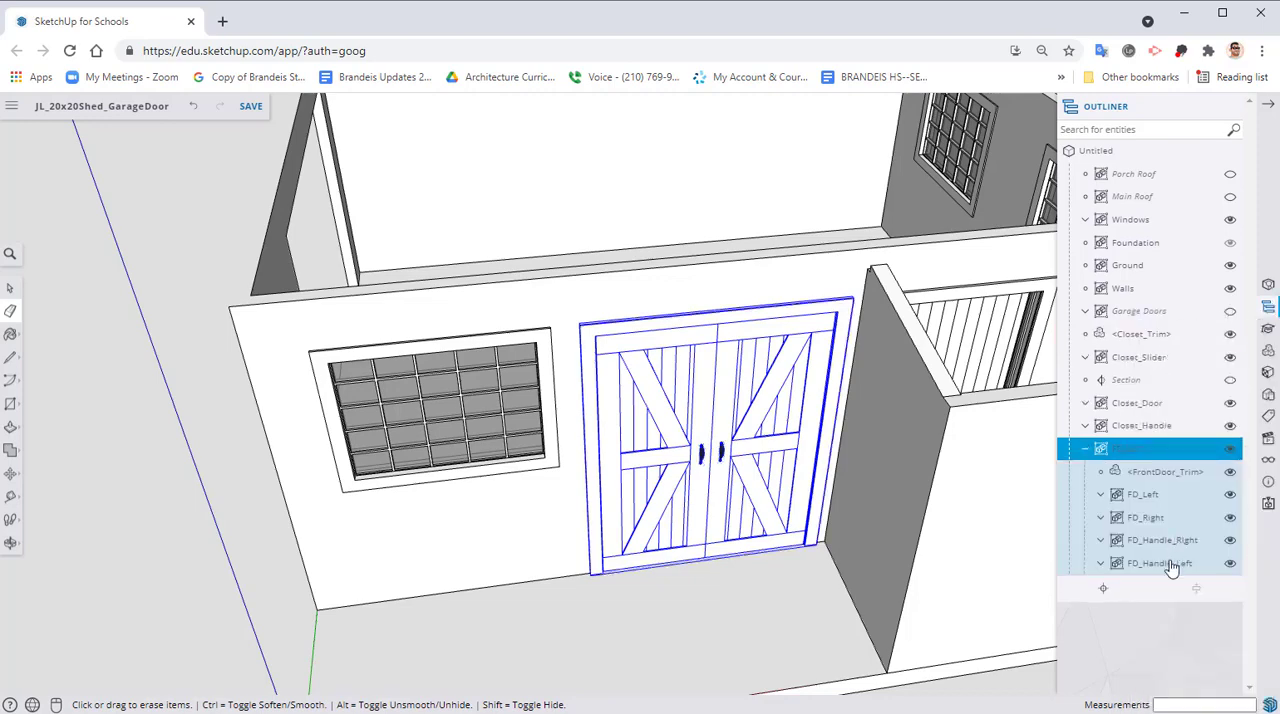
# Rename the new front door group as Front Doors and collapse it in the Outliner
pyautogui.rightClick(1126, 454)
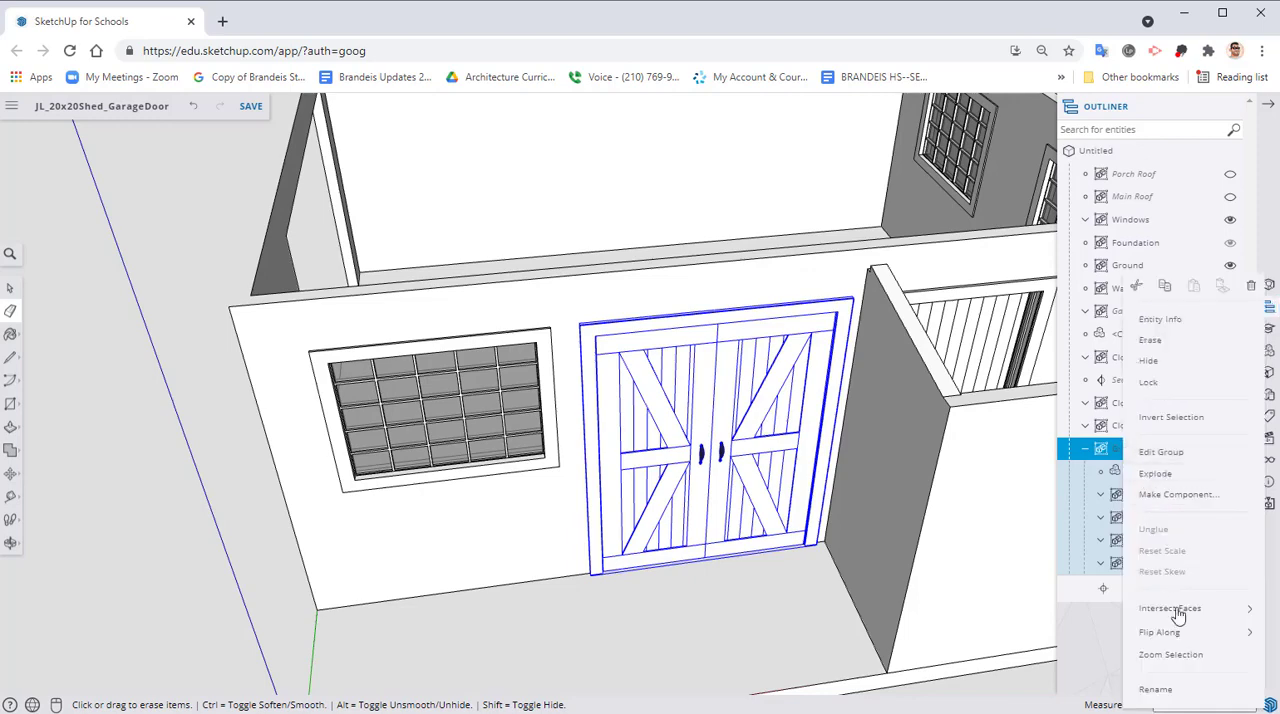
pyautogui.click(1155, 688)
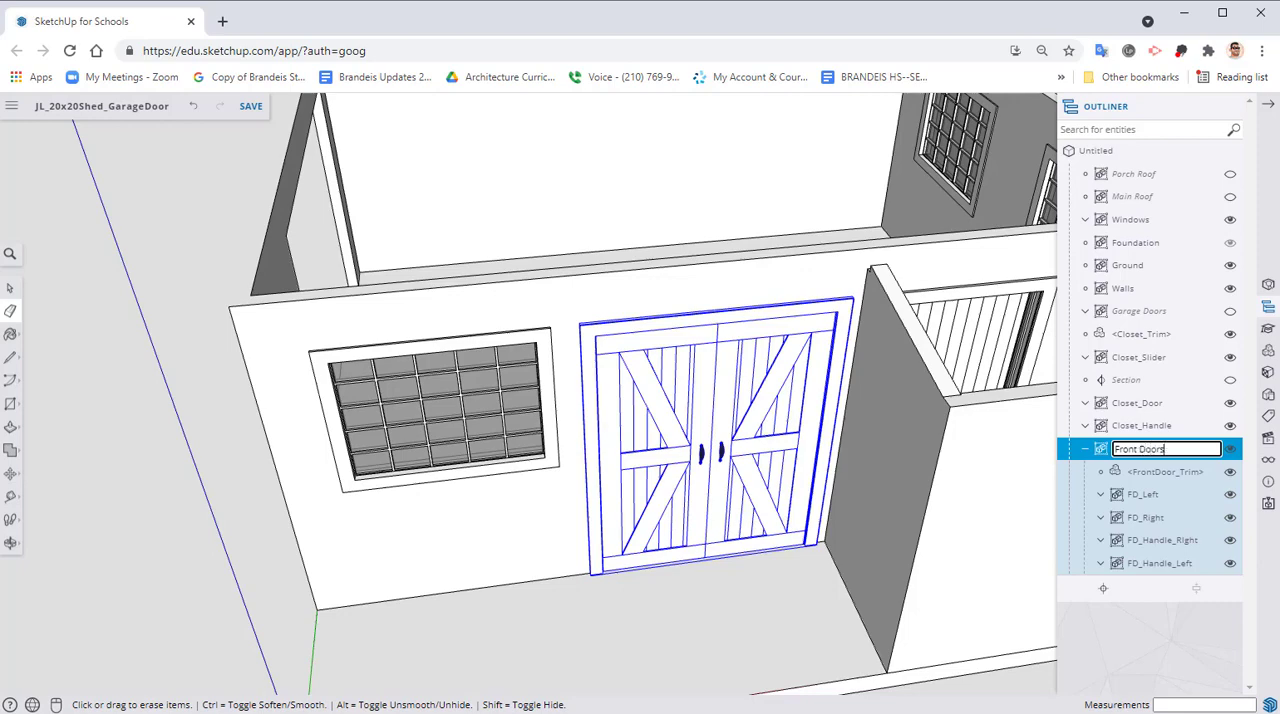
pyautogui.write('Front Doors')
pyautogui.press('Return')
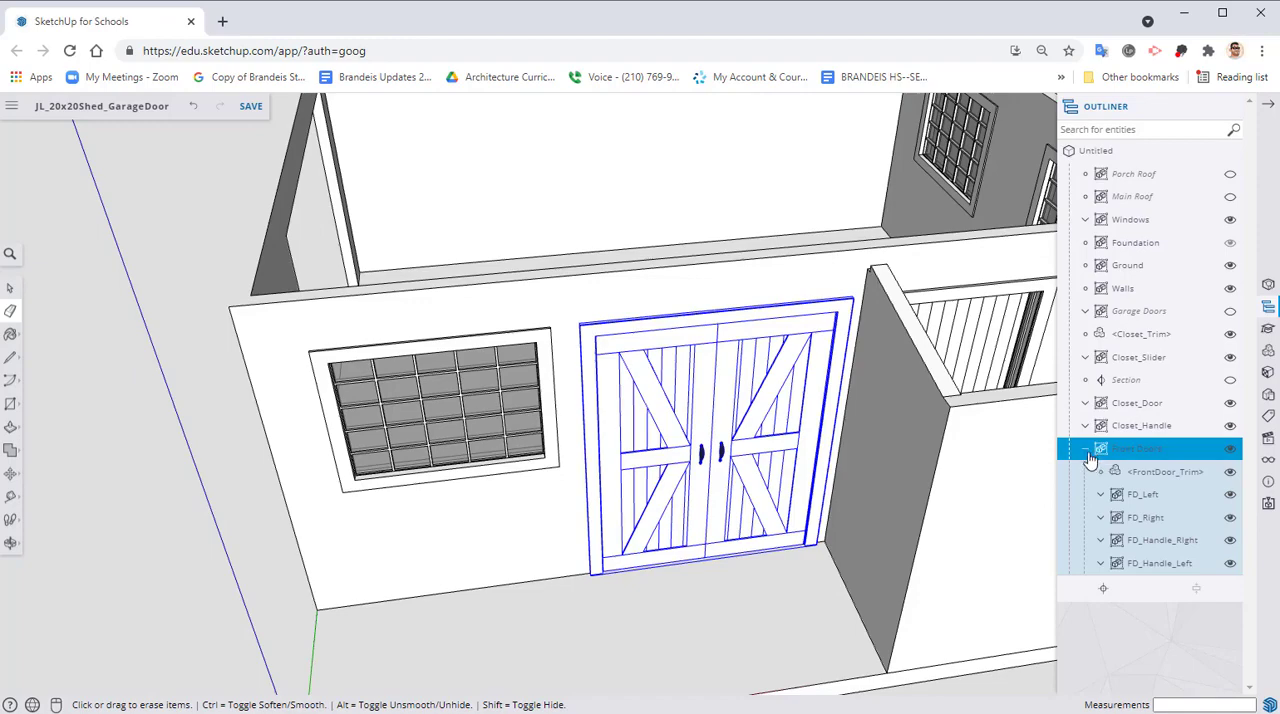
pyautogui.click(1088, 452)
# Hide the Front Doors group and clear it from the selection
pyautogui.click(1229, 449)
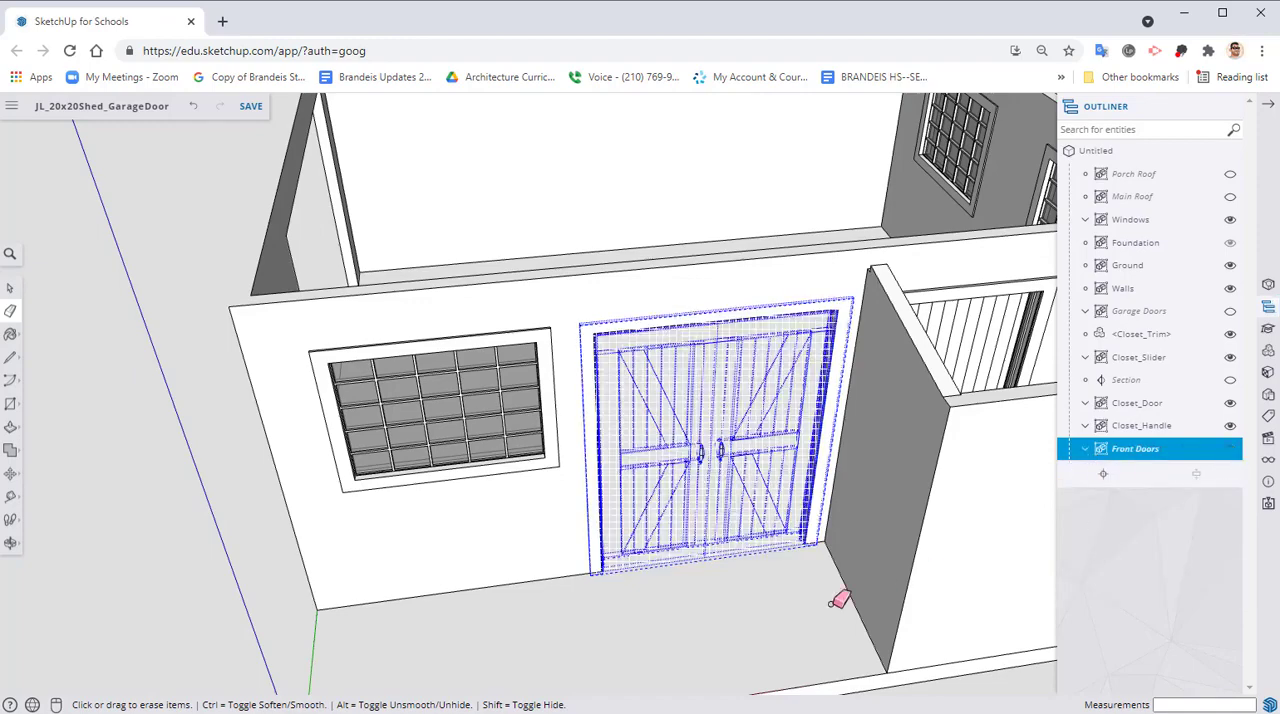
pyautogui.press('space')
pyautogui.click(792, 656)
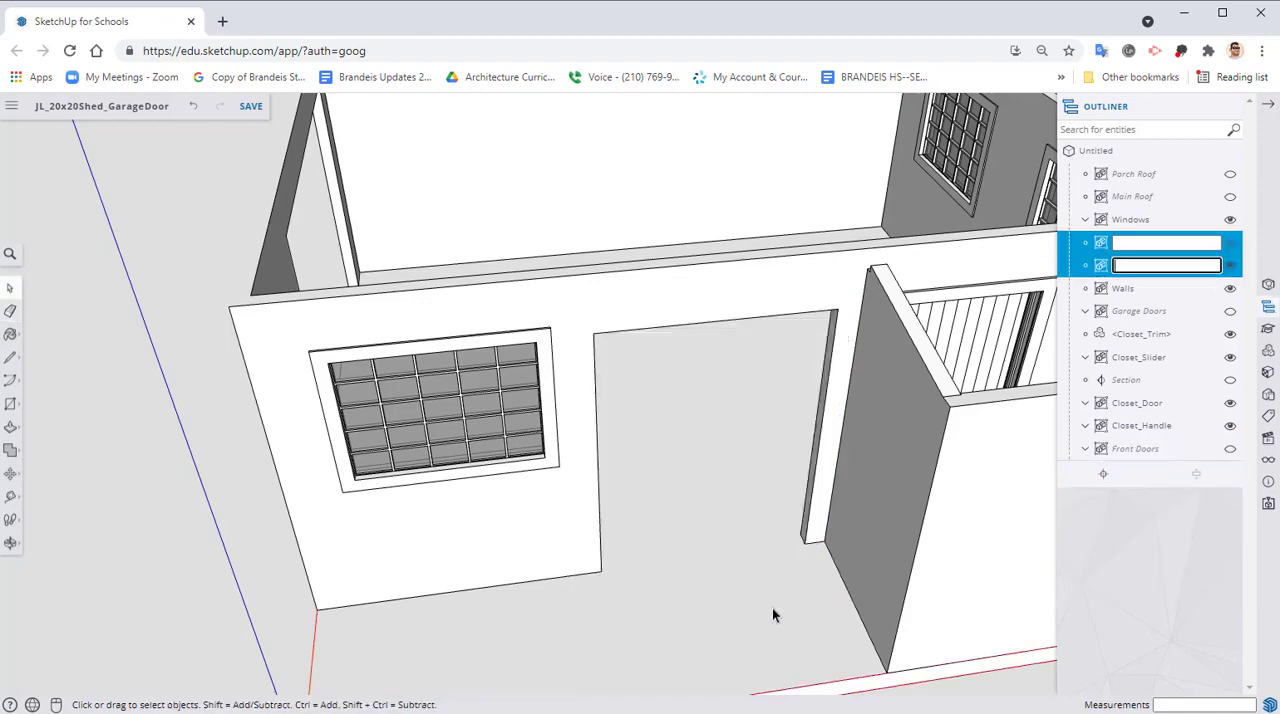
# Toggle the visibility of Closet_Trim, Closet_Slider, Closet_Door and Closet_Handle to identify the closet door parts
pyautogui.moveTo(772, 608)
pyautogui.mouseDown(button='middle')
pyautogui.moveTo(624, 503)
pyautogui.moveTo(894, 614)
pyautogui.moveTo(865, 514)
pyautogui.mouseUp(button='middle')
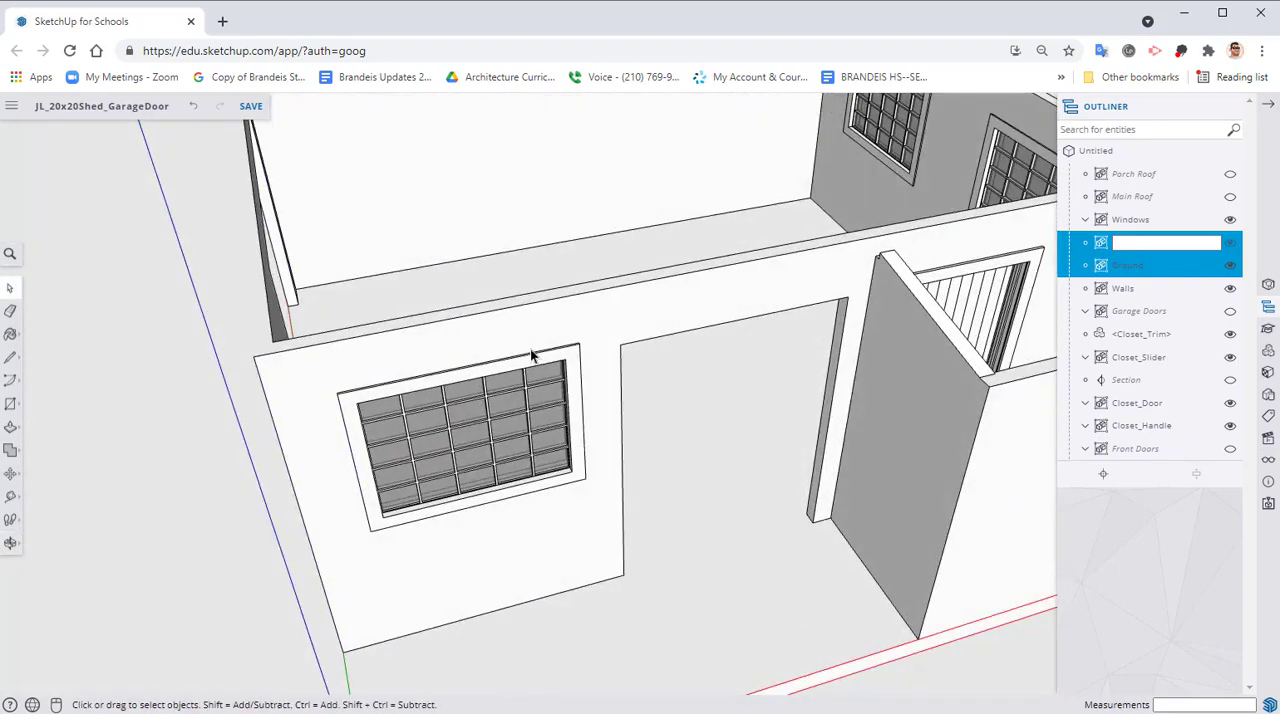
pyautogui.keyDown('shift'); pyautogui.moveTo(530, 350); pyautogui.dragTo(493, 452, button='middle'); pyautogui.keyUp('shift')
pyautogui.moveTo(526, 463); pyautogui.dragTo(765, 514, button='middle')
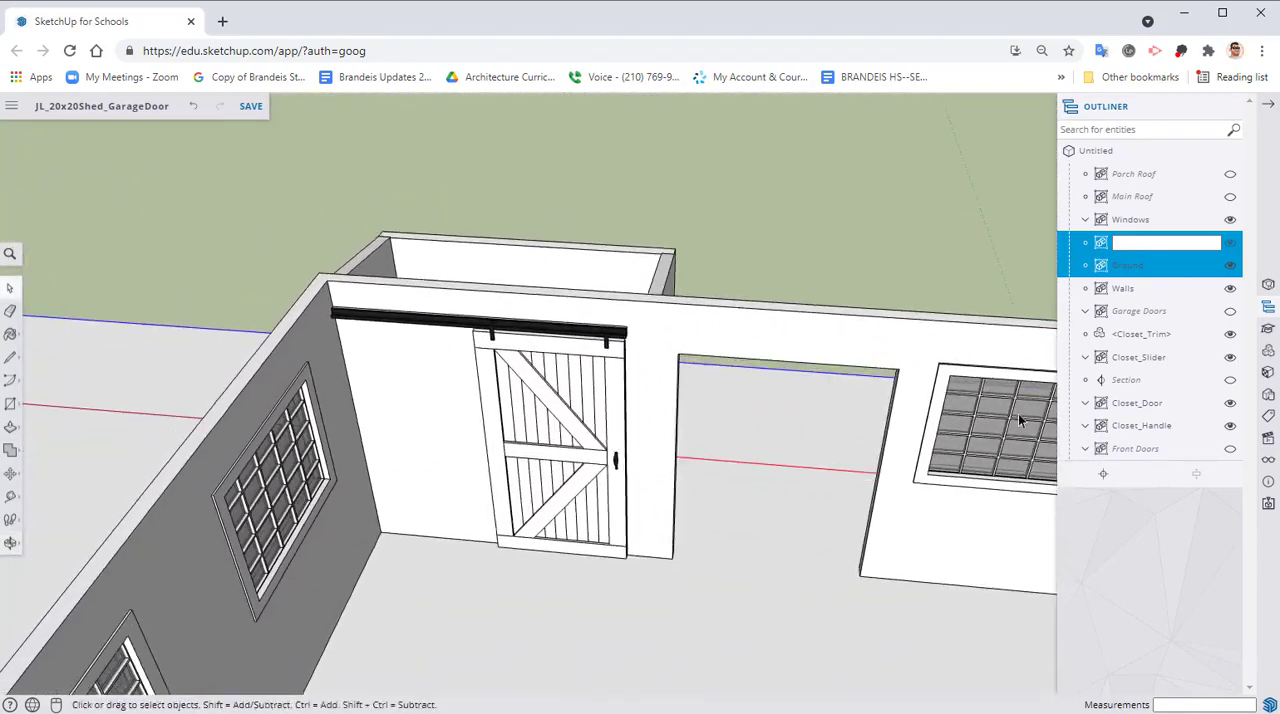
pyautogui.click(1230, 341)
pyautogui.click(1230, 341)
pyautogui.click(1230, 357)
pyautogui.click(1230, 357)
pyautogui.click(1230, 403)
pyautogui.click(1230, 403)
pyautogui.click(1231, 426)
# Explode the Closet_Slider group above the closet door into its separate rail and hanger groups
pyautogui.scroll(5, 640, 485)
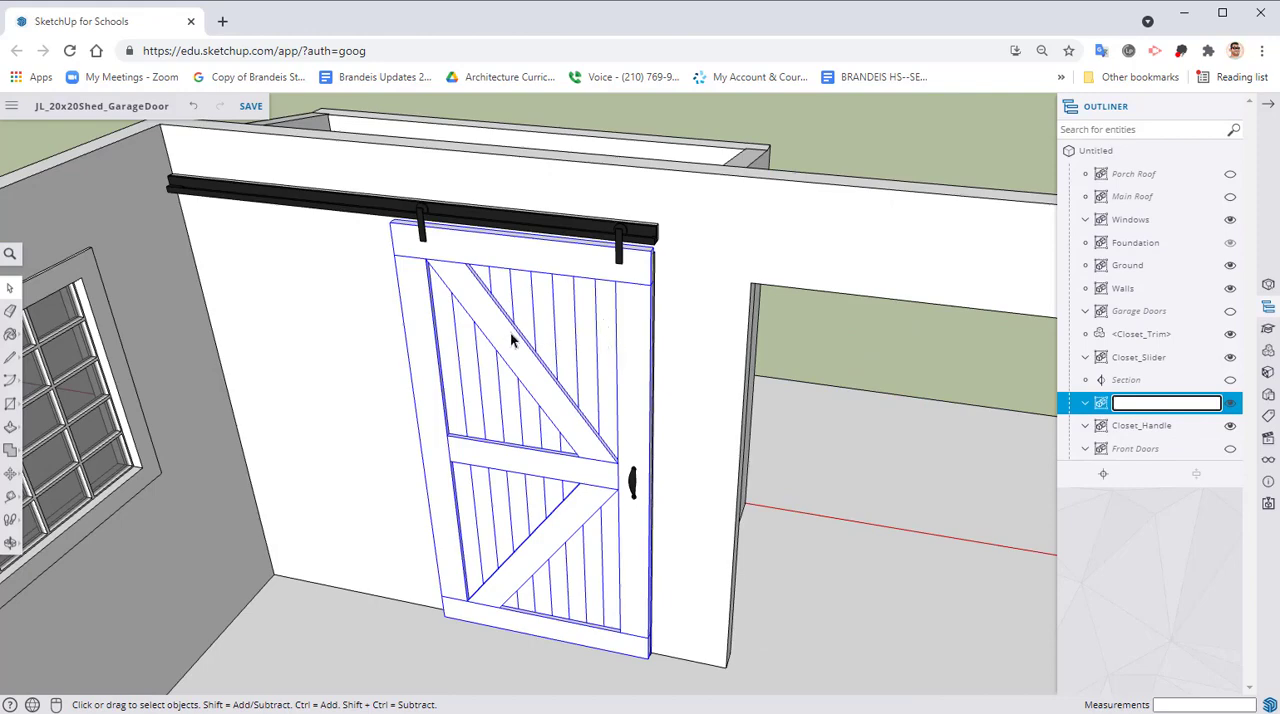
pyautogui.click(575, 232)
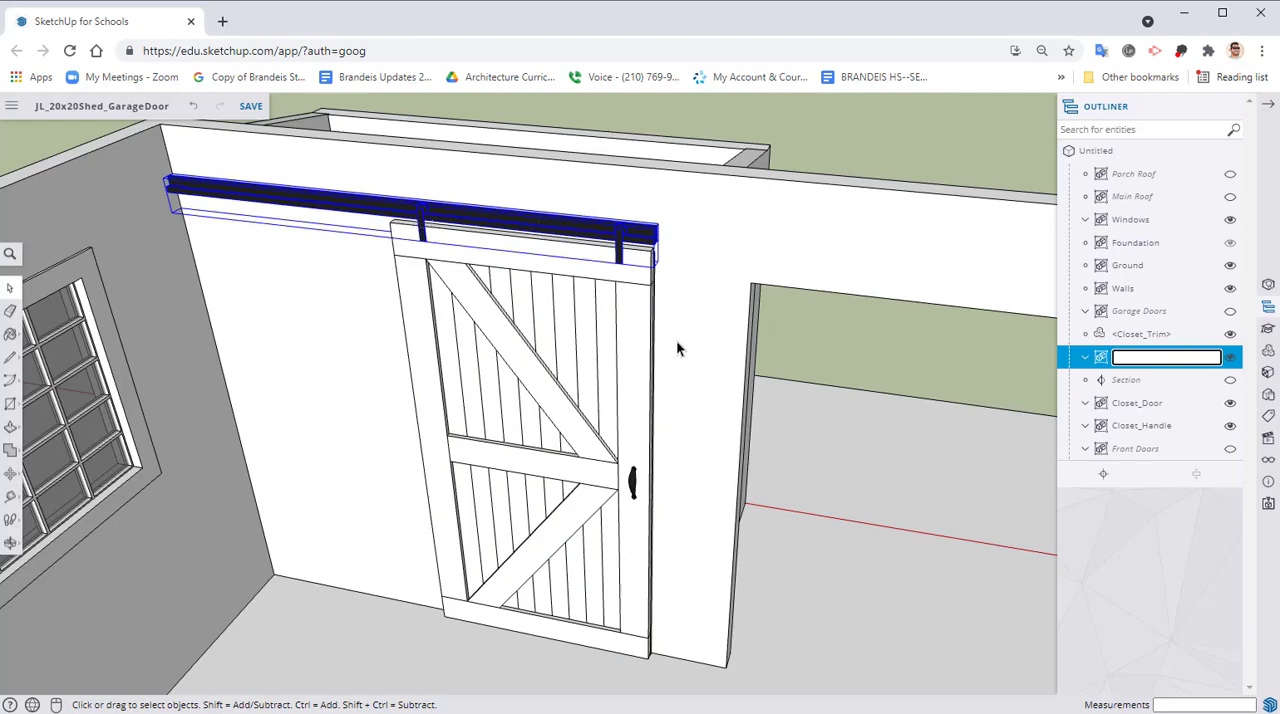
pyautogui.click(591, 249)
pyautogui.rightClick(582, 232)
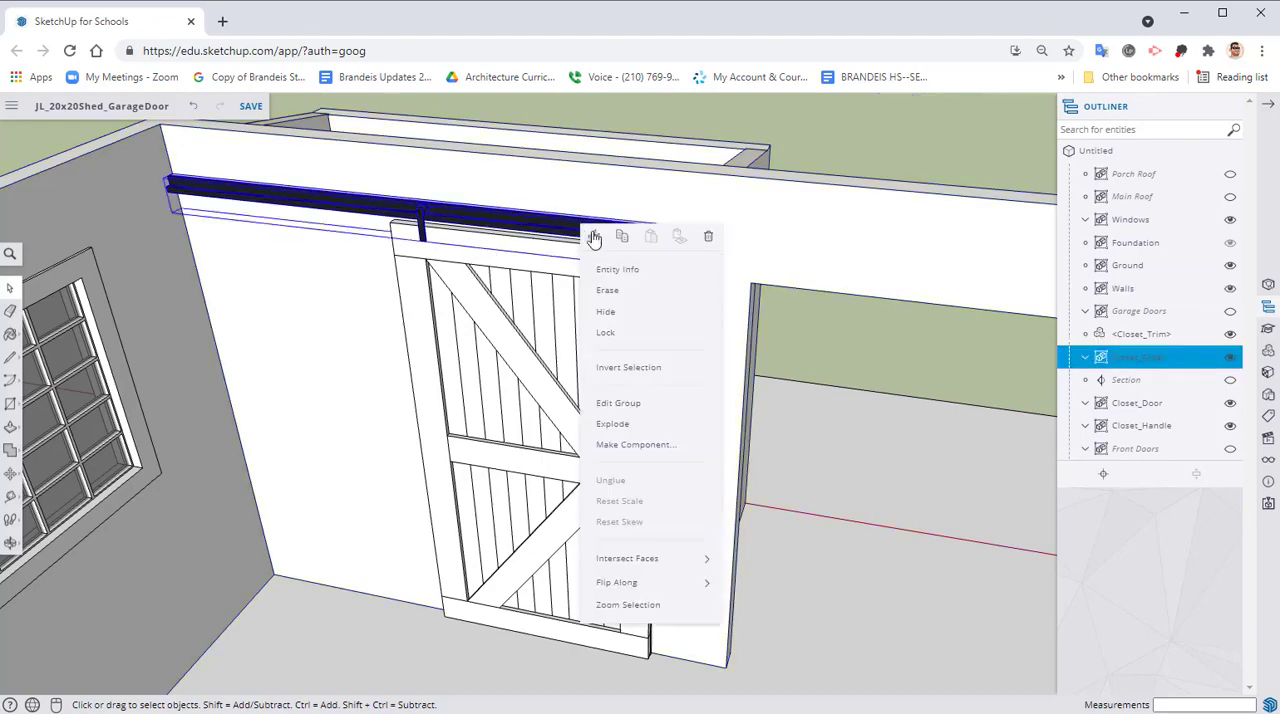
pyautogui.click(622, 420)
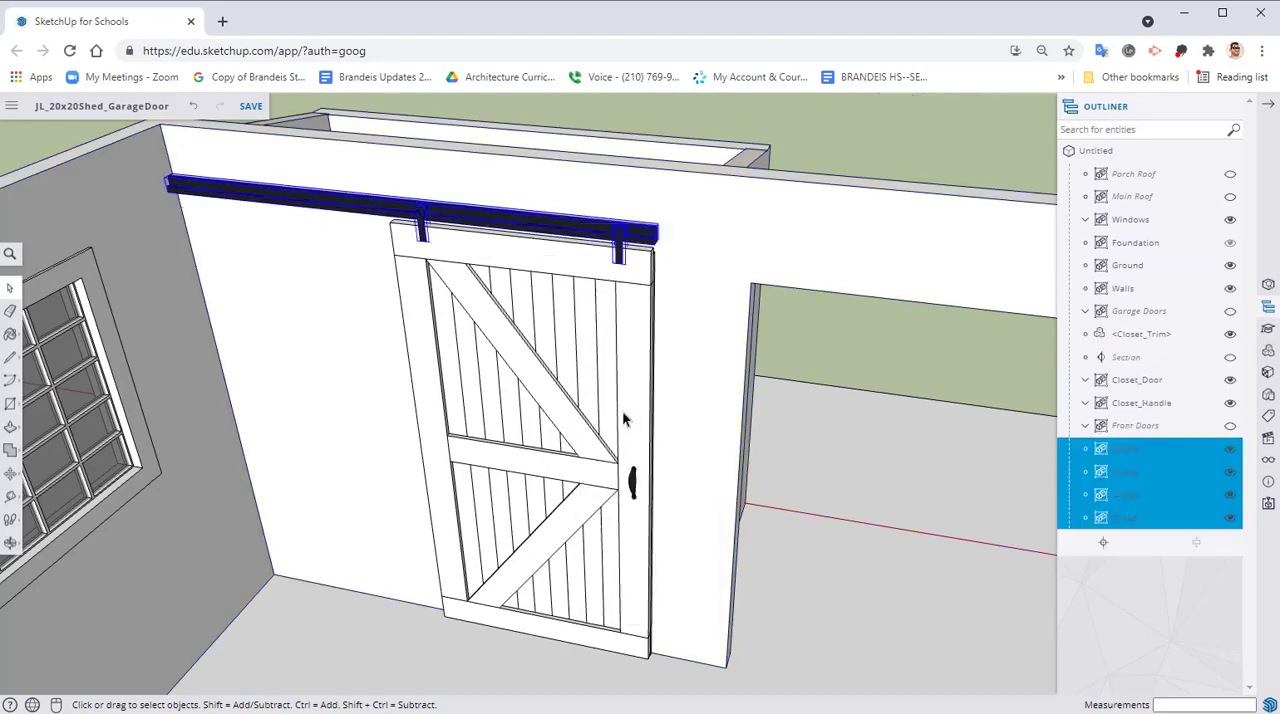
# Select each of the two hangers on the closet door rail in turn to check that they are separate groups
pyautogui.click(715, 301)
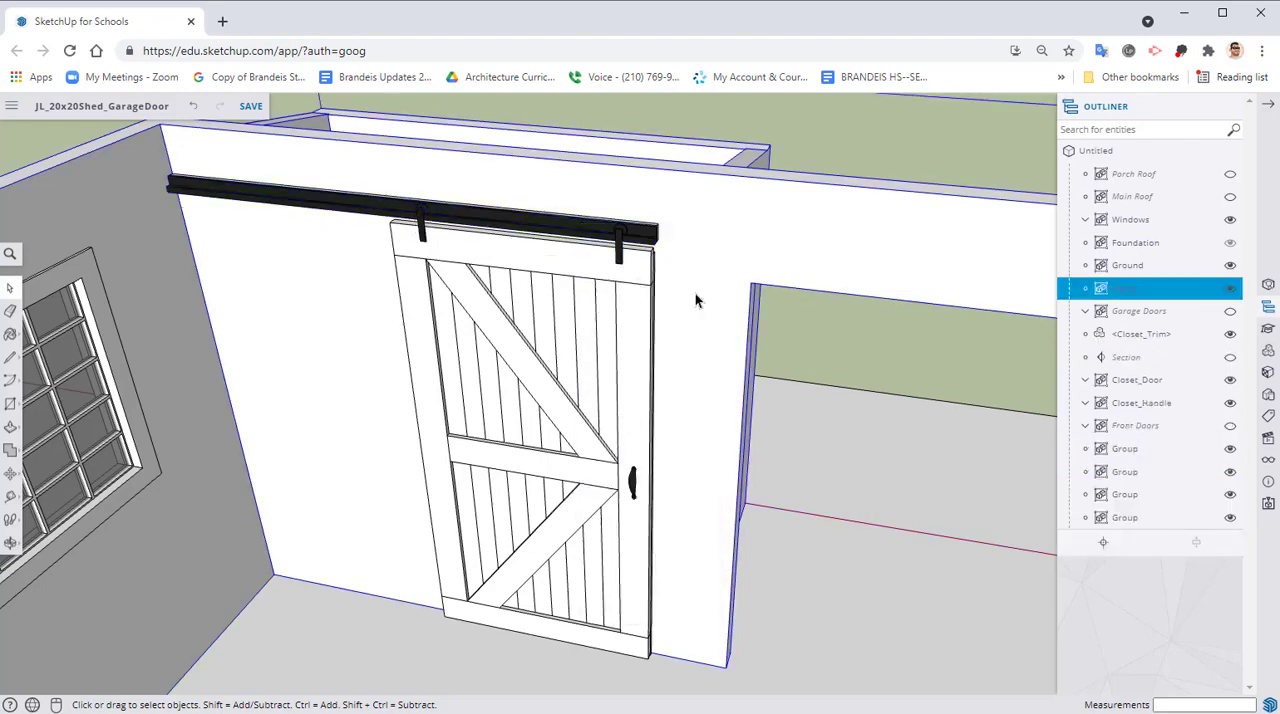
pyautogui.click(618, 250)
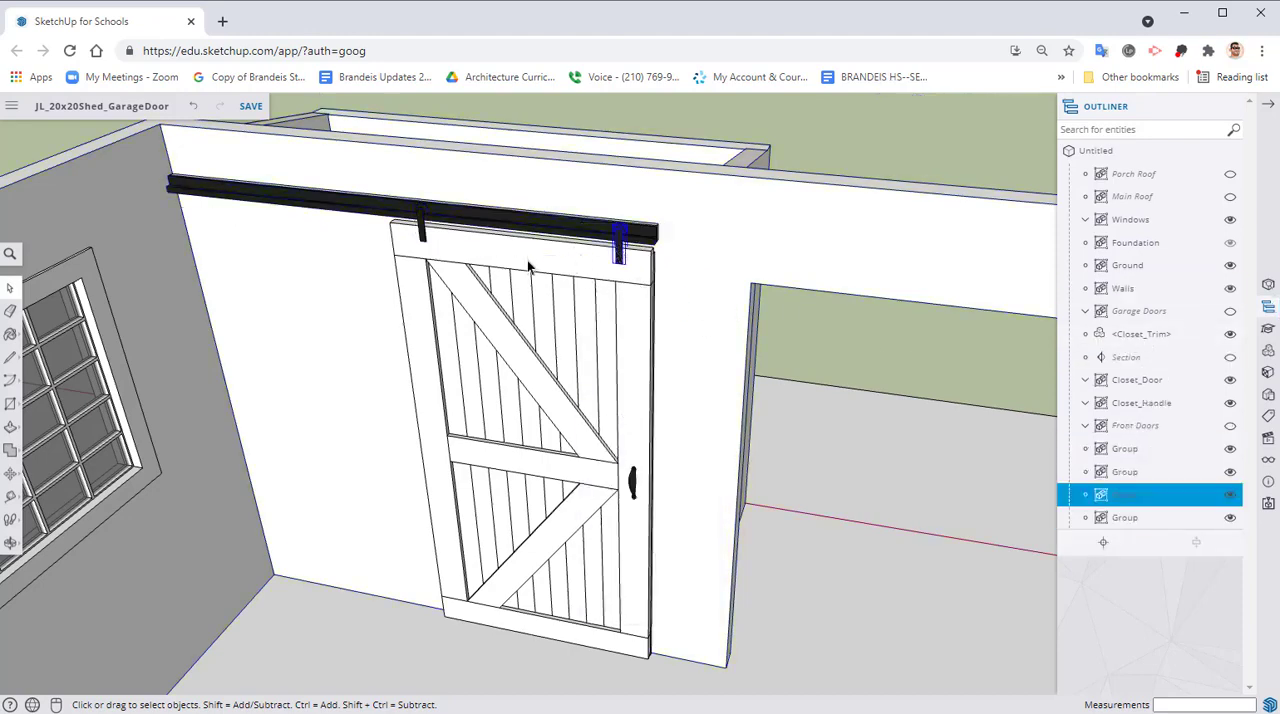
pyautogui.click(432, 232)
pyautogui.click(425, 226)
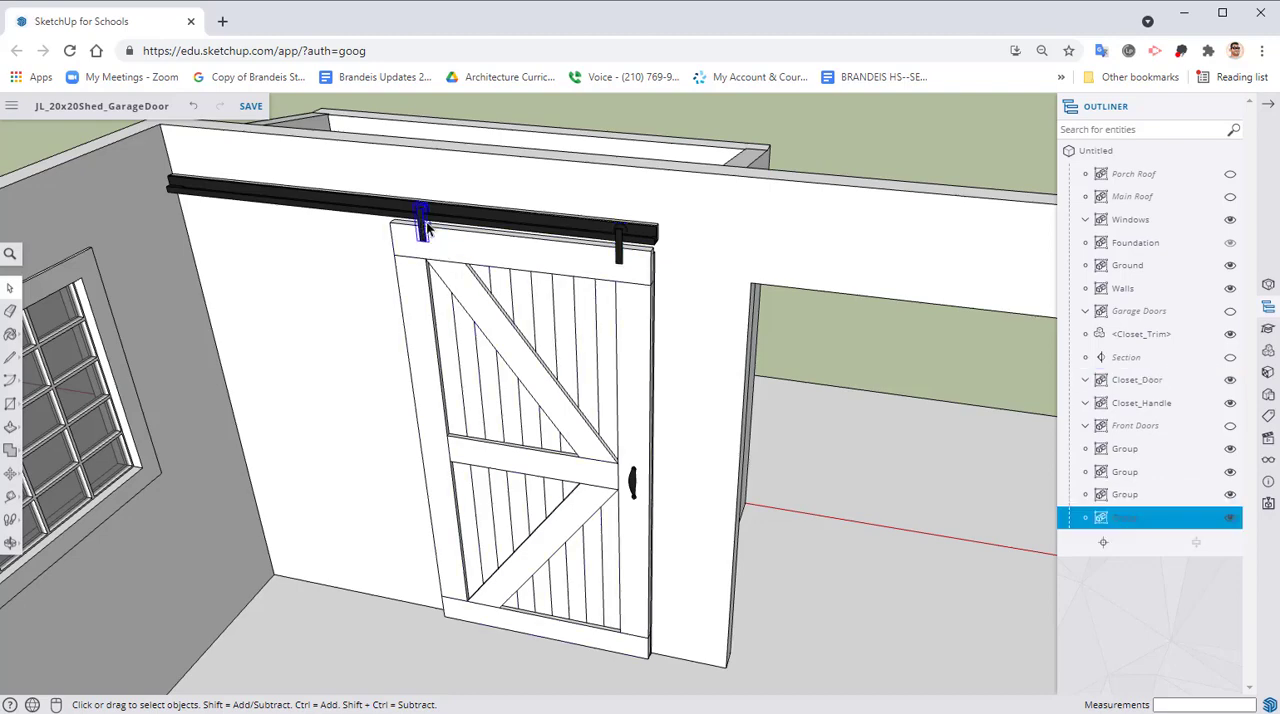
# Nest the two hanger groups inside the Closet_Door group and toggle that group's visibility to check it
pyautogui.click(1133, 495)
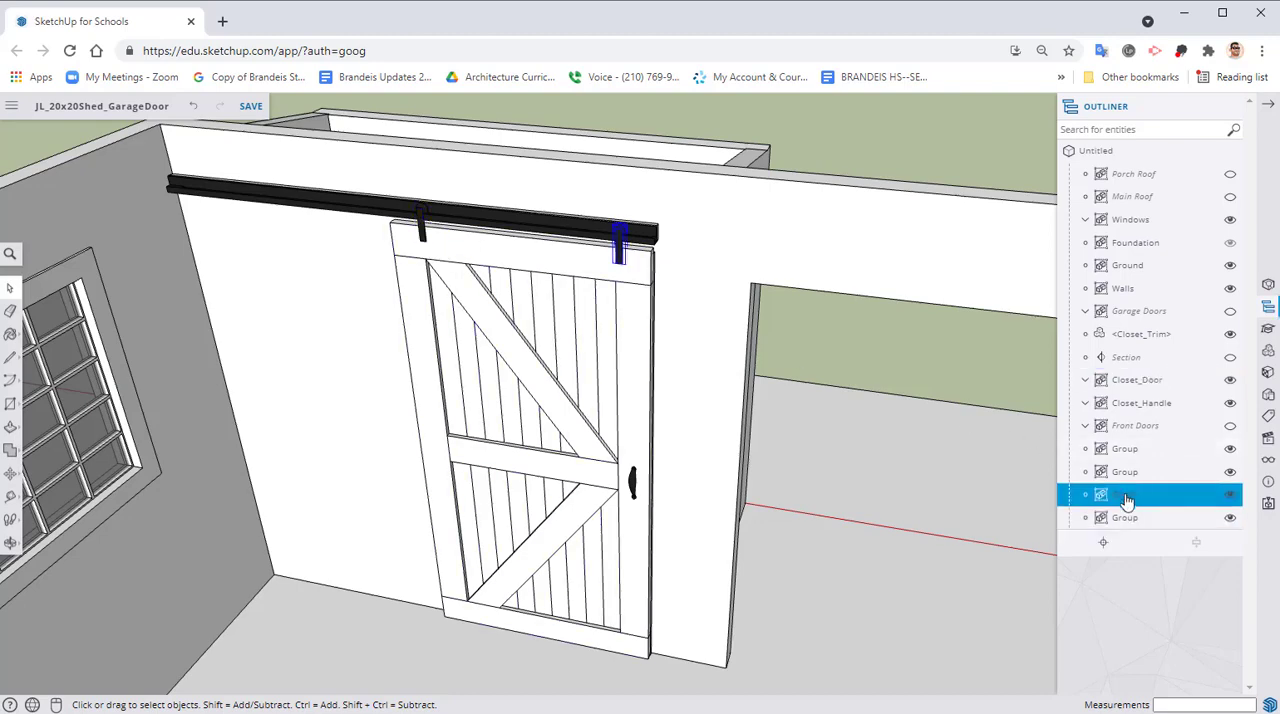
pyautogui.moveTo(1133, 495); pyautogui.dragTo(1132, 386)
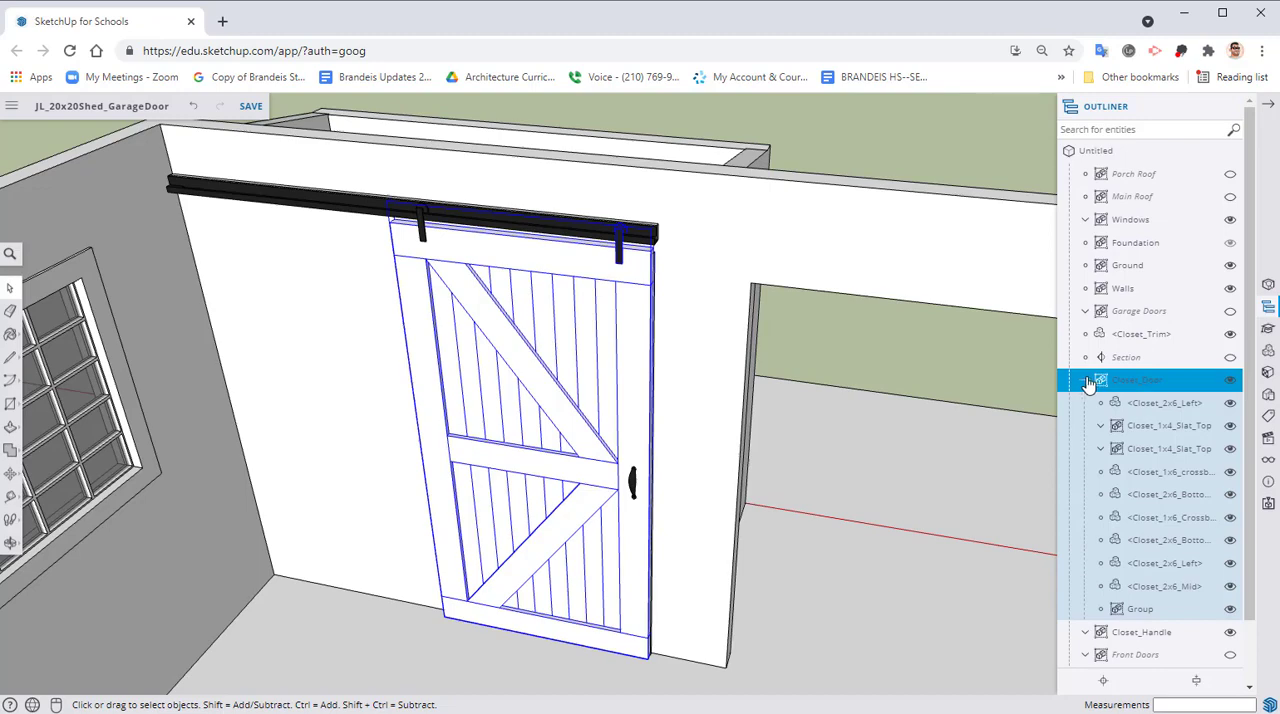
pyautogui.click(1087, 381)
pyautogui.click(1124, 497)
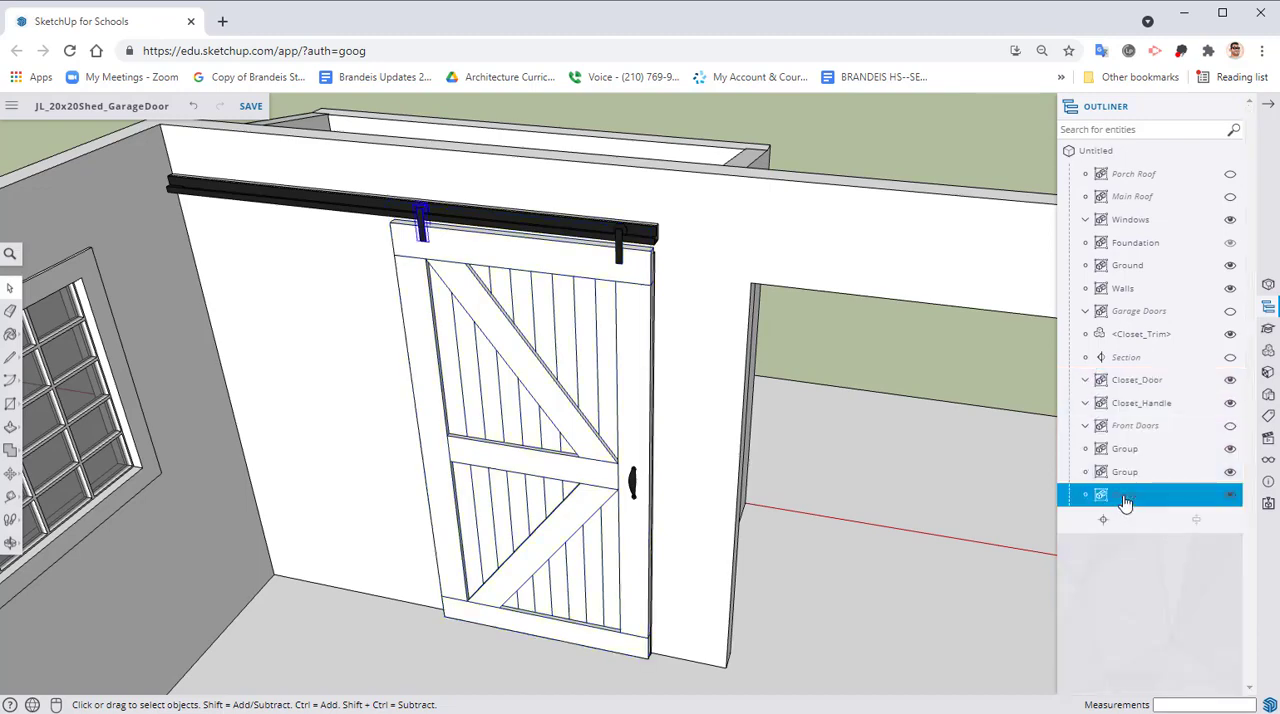
pyautogui.moveTo(1126, 500); pyautogui.dragTo(1134, 377)
pyautogui.click(1087, 383)
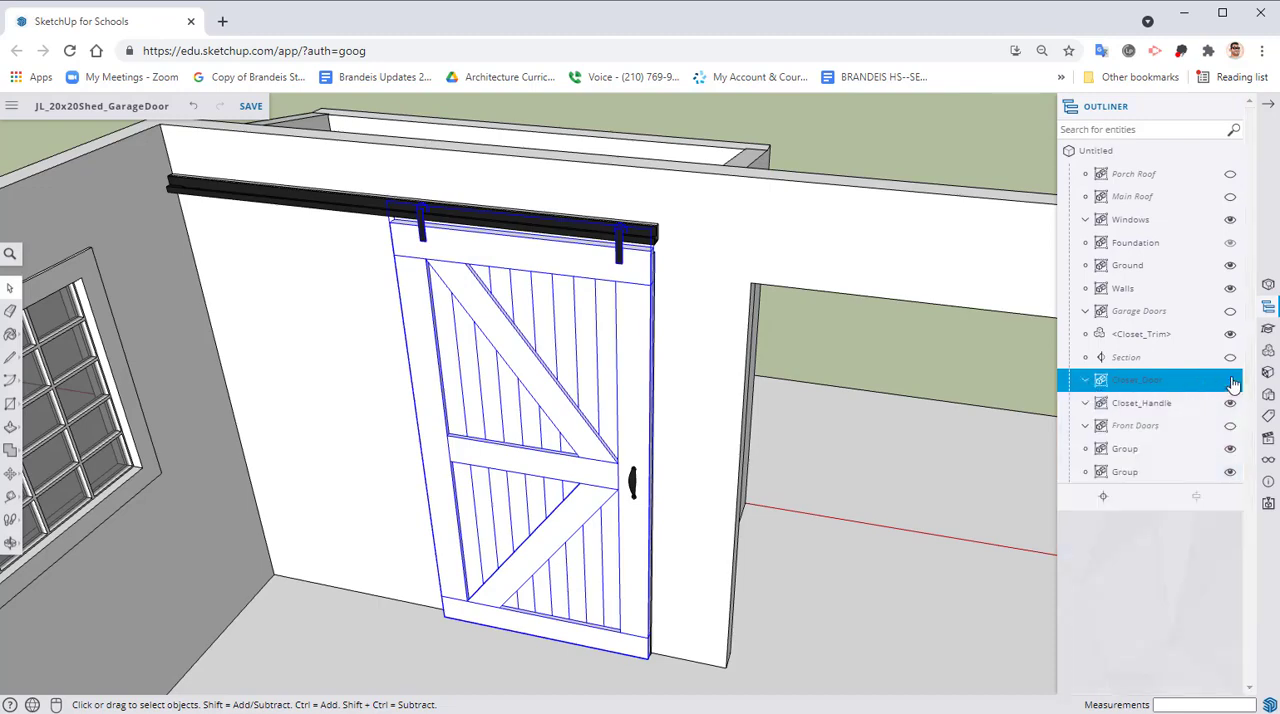
pyautogui.click(1230, 381)
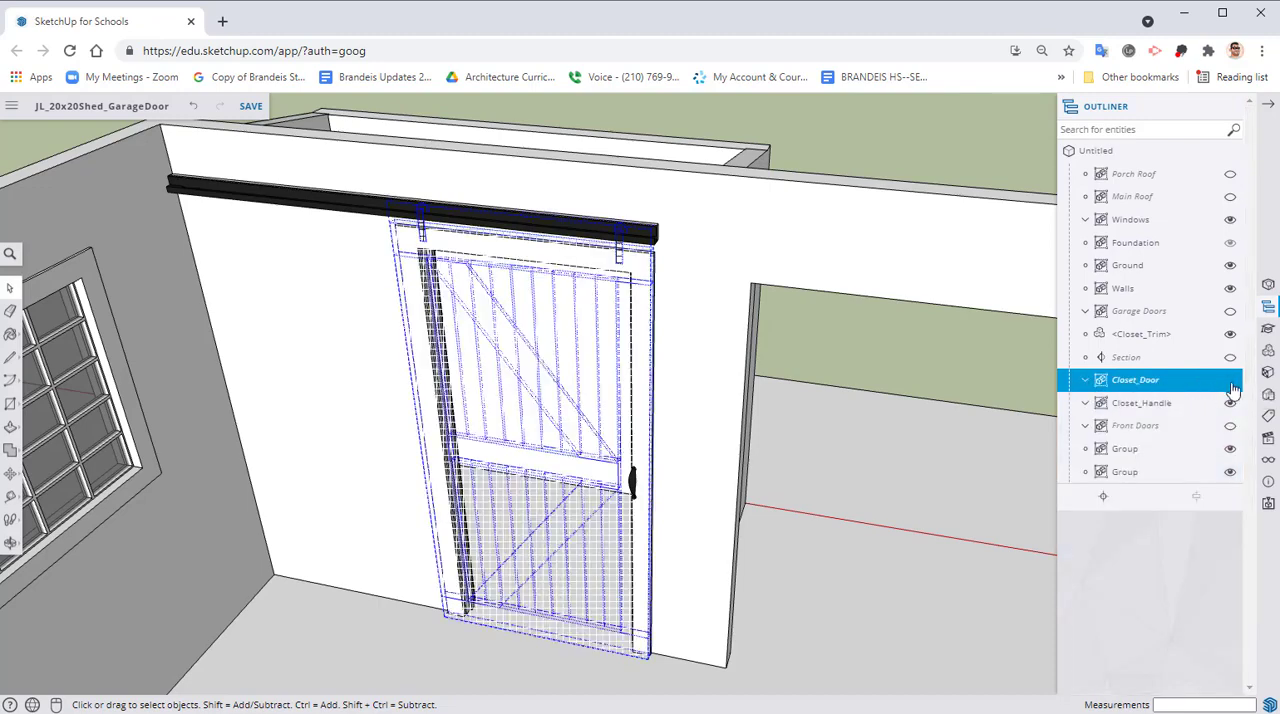
pyautogui.click(1230, 381)
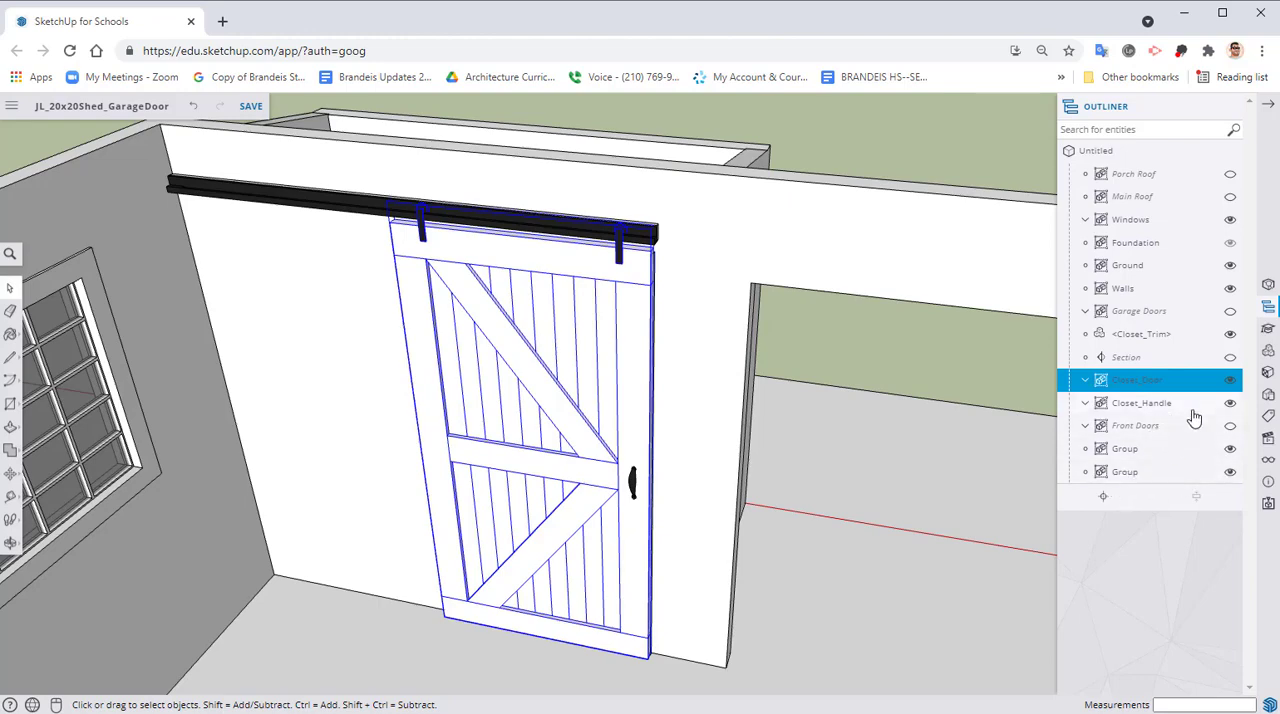
# Nest the Closet_Handle group inside Closet_Door, checking its contents and toggling the group's visibility
pyautogui.moveTo(1143, 408); pyautogui.dragTo(1149, 378)
pyautogui.click(1085, 381)
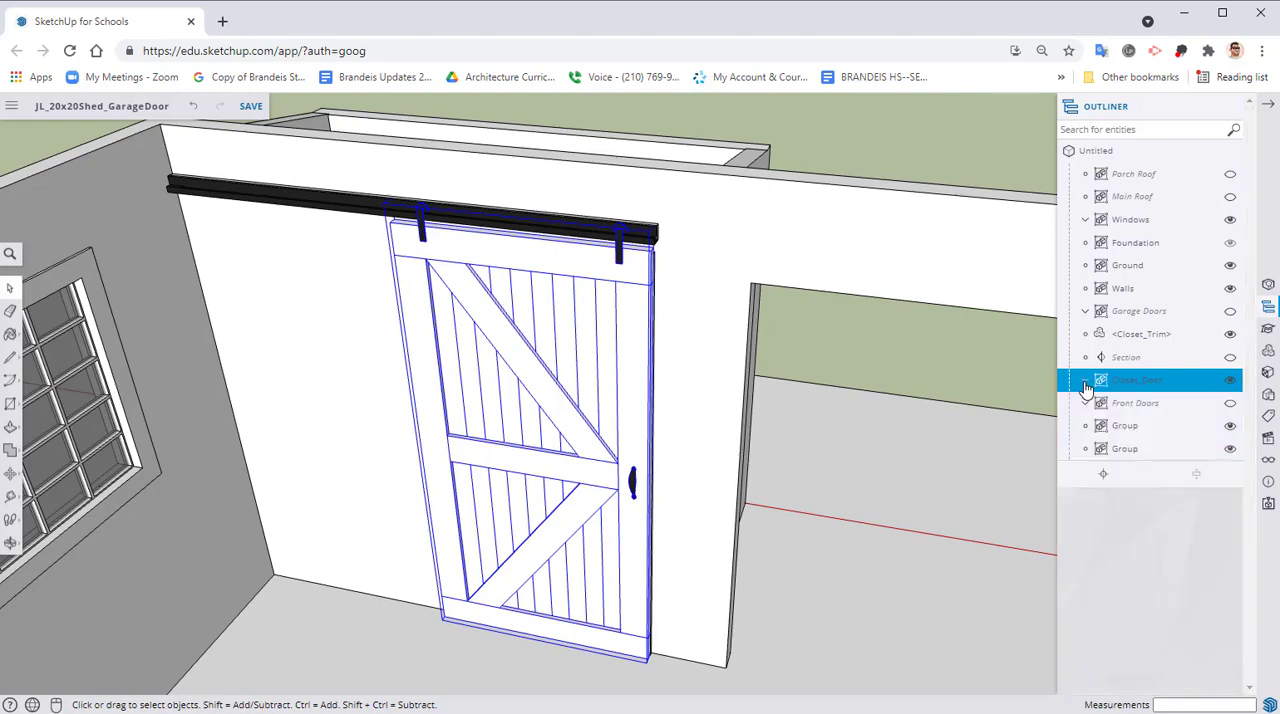
pyautogui.click(1085, 380)
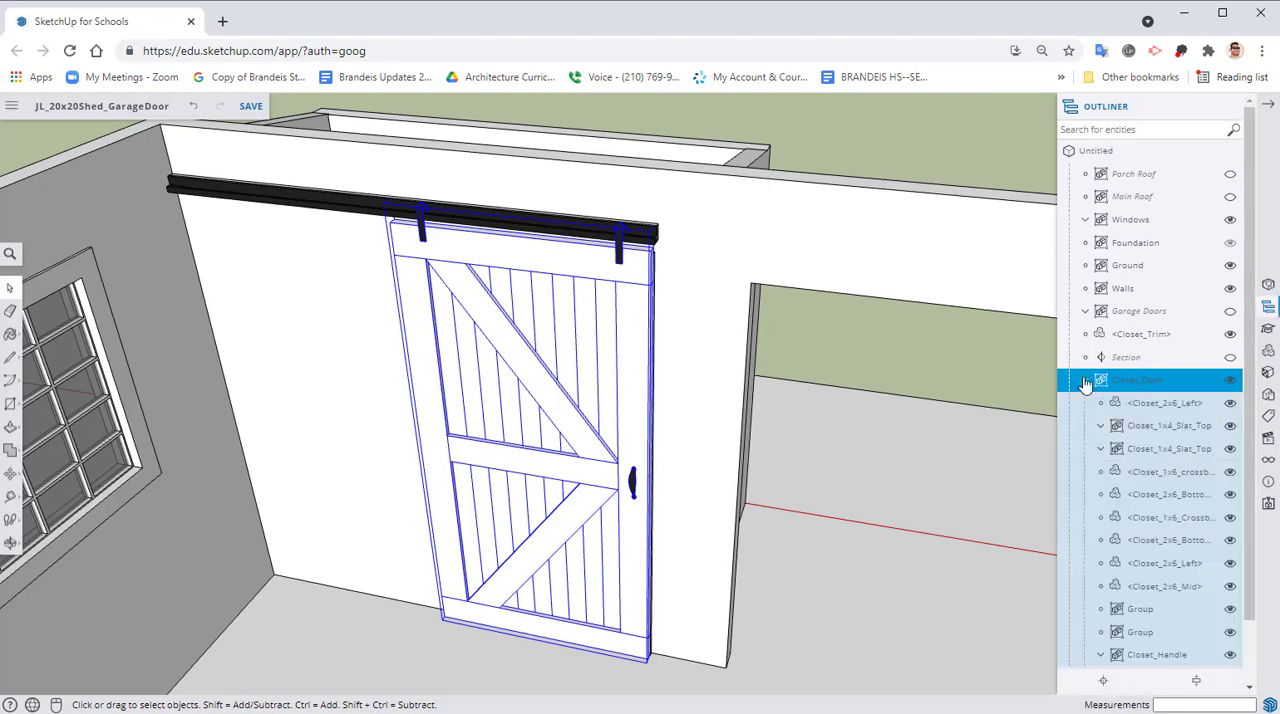
pyautogui.click(1085, 380)
pyautogui.click(1231, 381)
pyautogui.click(1231, 381)
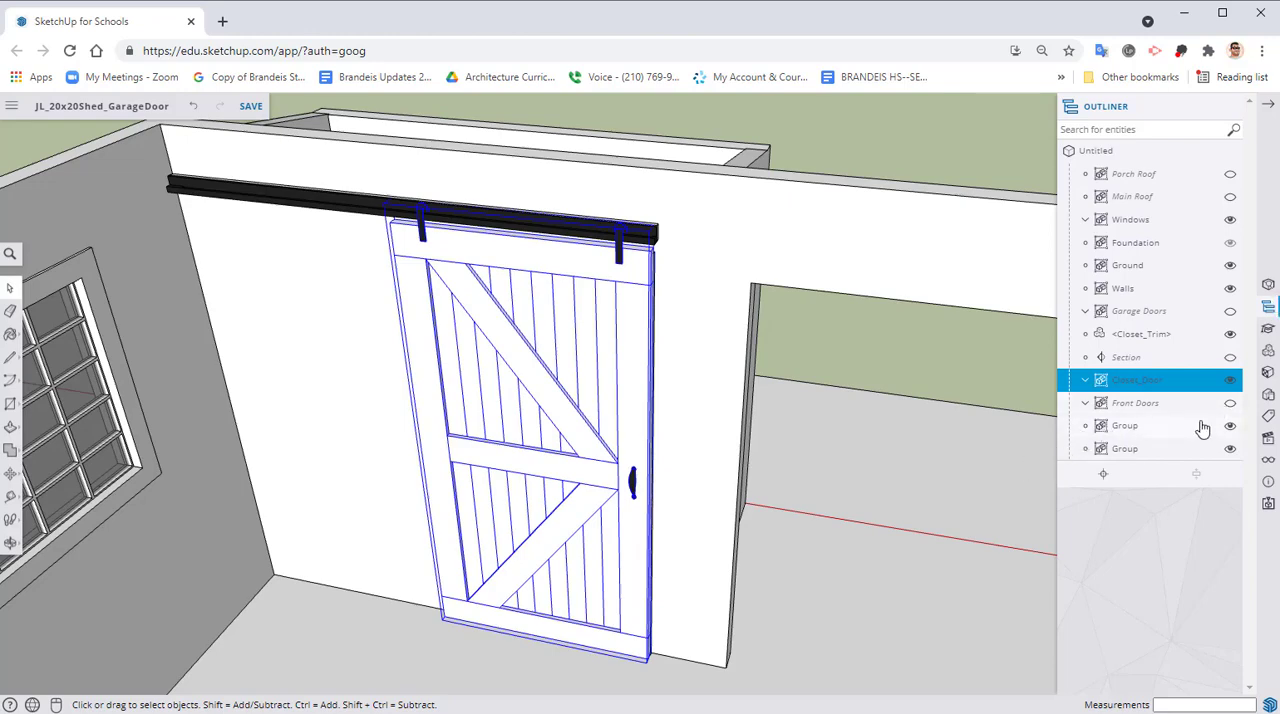
# Make one group from Closet_Trim, Closet_Door and the two unnamed rail groups, leaving Front Doors out
pyautogui.click(1125, 427)
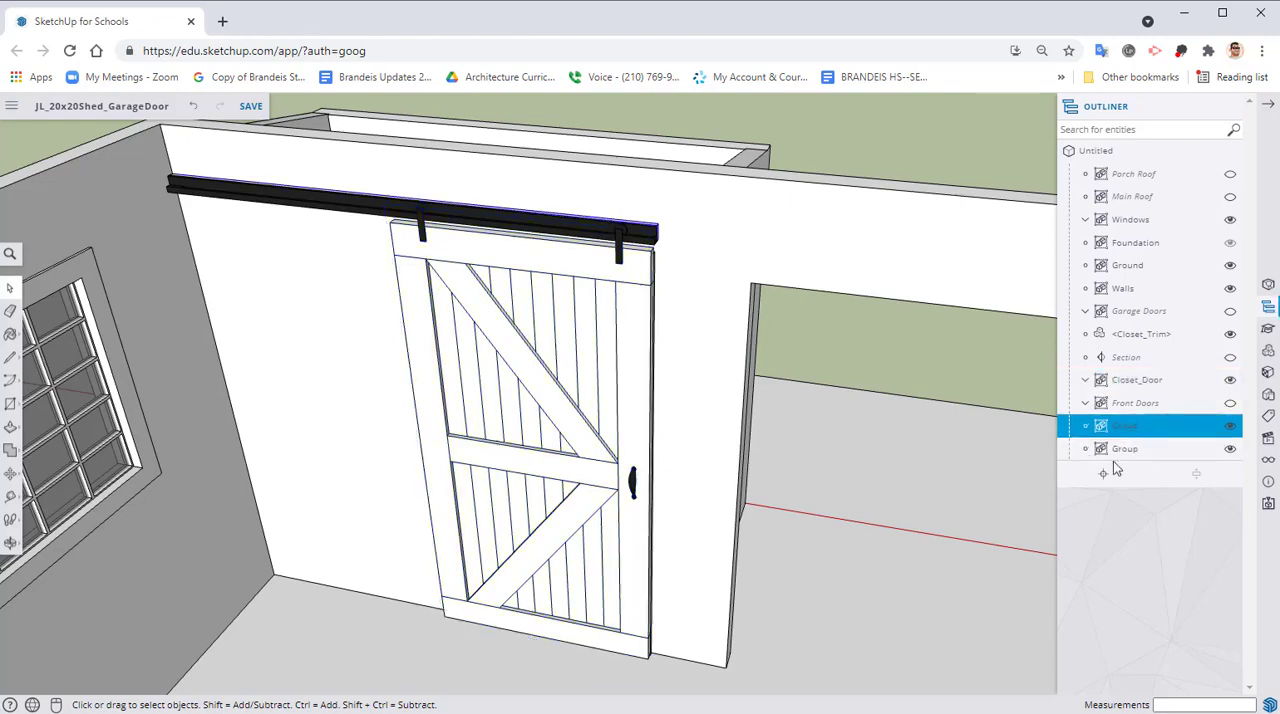
pyautogui.keyDown('shift'); pyautogui.click(1118, 450); pyautogui.keyUp('shift')
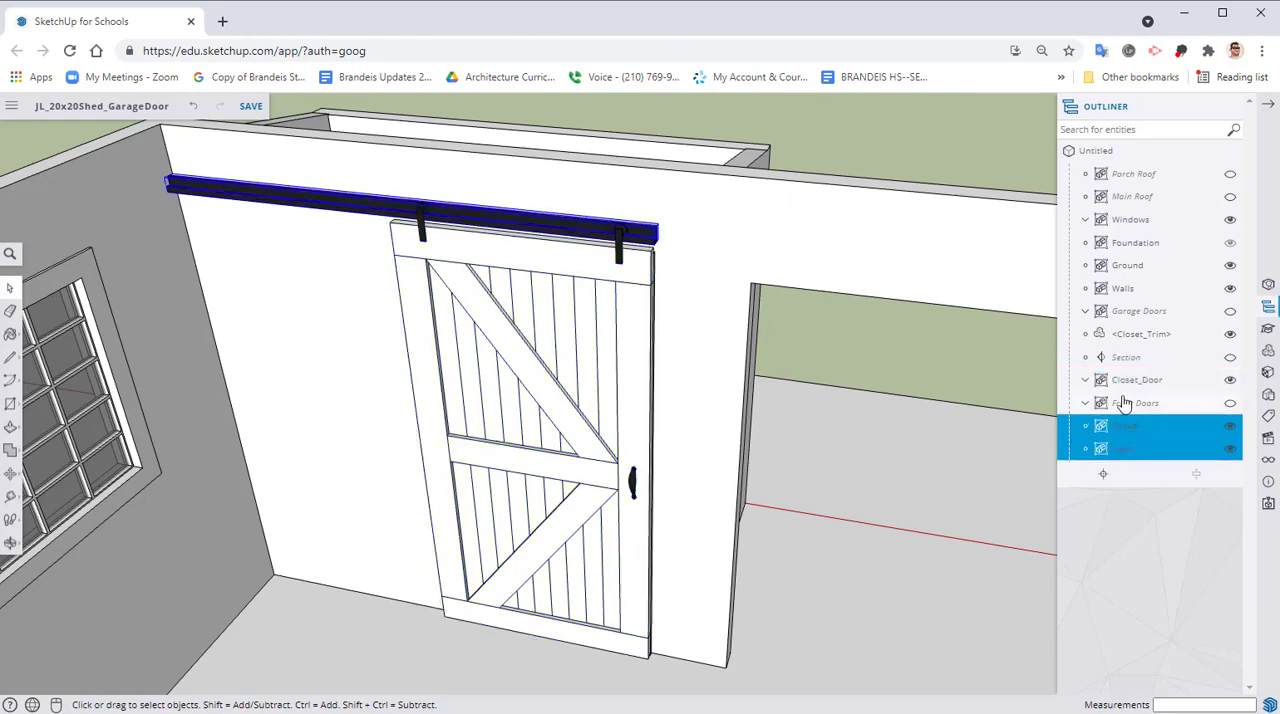
pyautogui.keyDown('shift'); pyautogui.click(1127, 385); pyautogui.keyUp('shift')
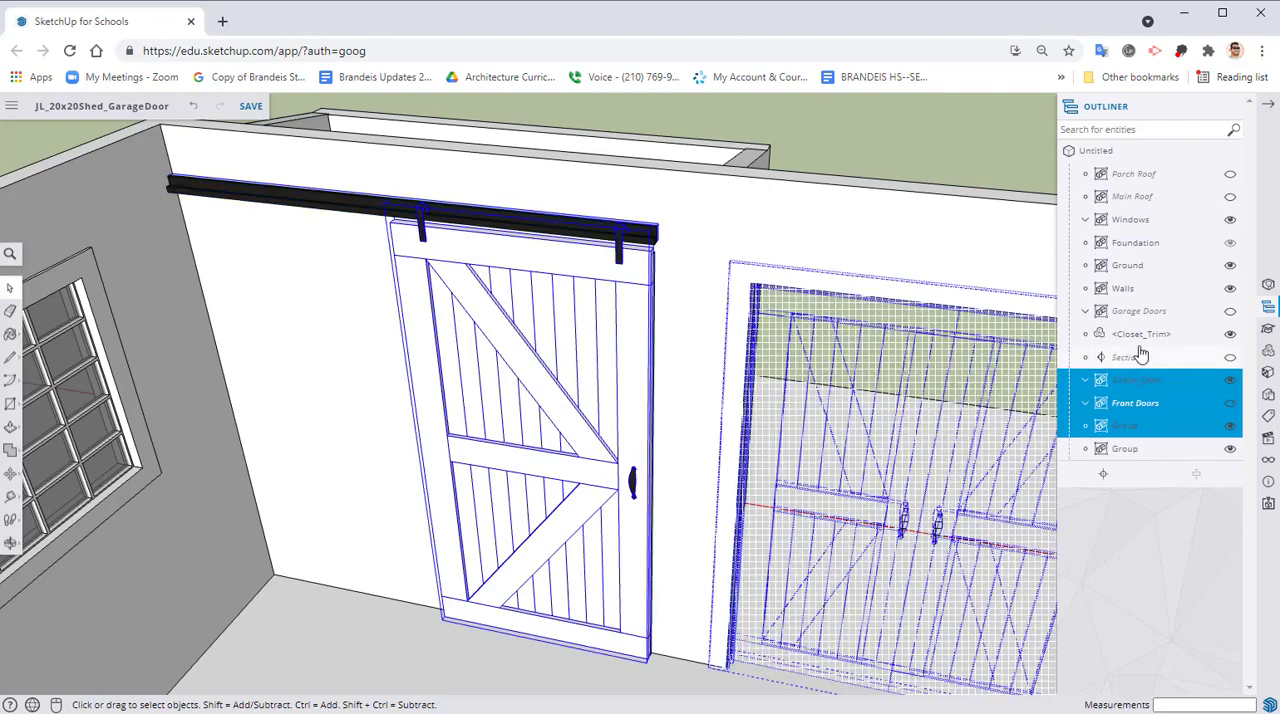
pyautogui.keyDown('shift'); pyautogui.click(1130, 405); pyautogui.keyUp('shift')
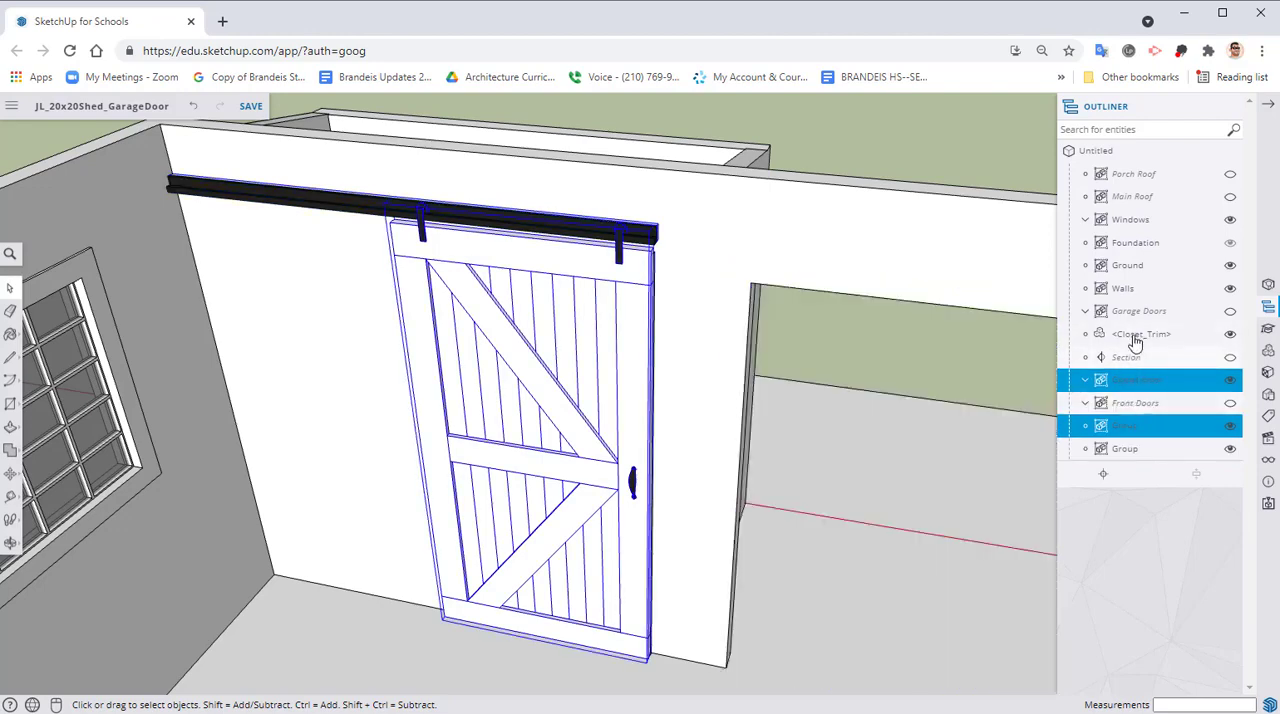
pyautogui.keyDown('shift'); pyautogui.click(1135, 337); pyautogui.keyUp('shift')
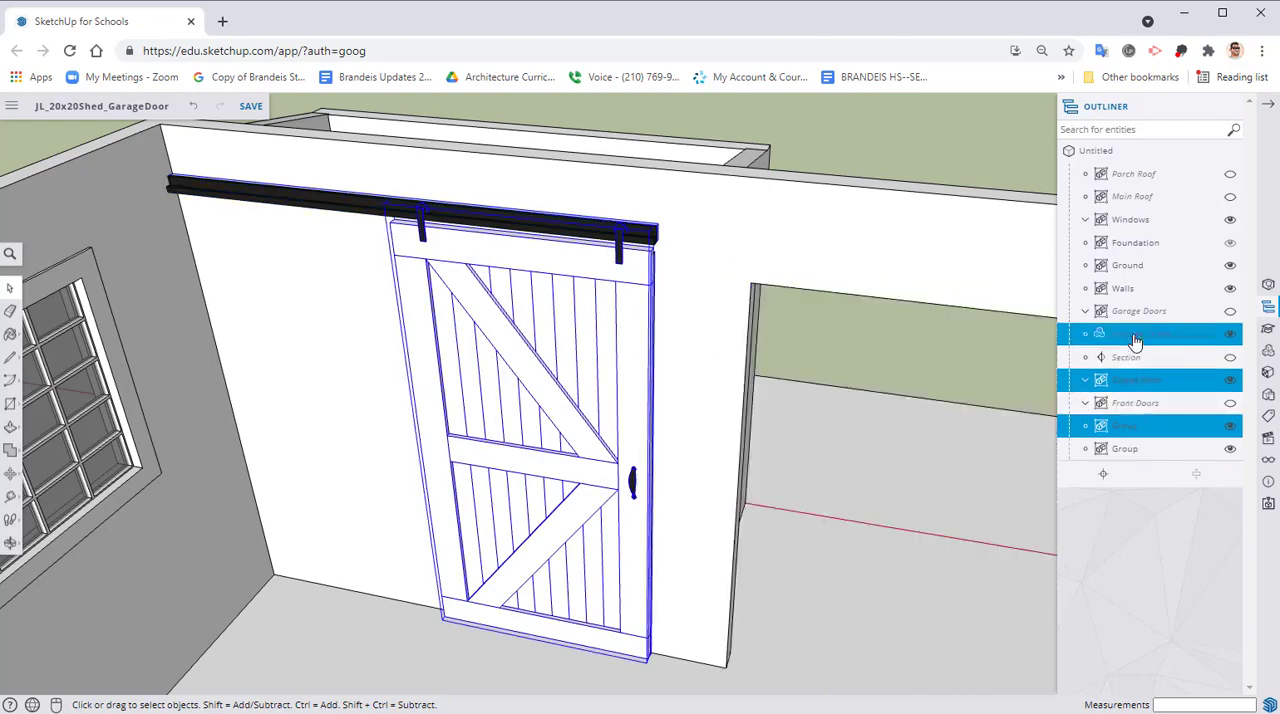
pyautogui.keyDown('shift'); pyautogui.click(1121, 451); pyautogui.keyUp('shift')
pyautogui.rightClick(1121, 453)
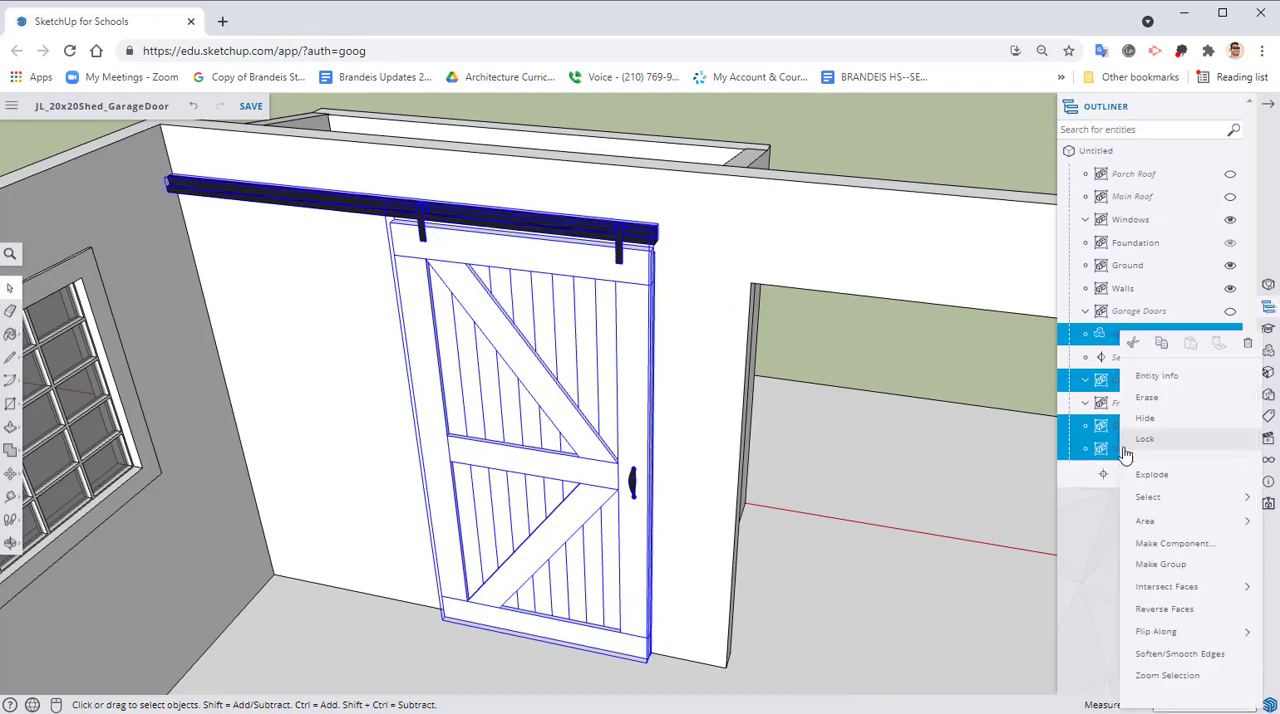
pyautogui.click(1149, 568)
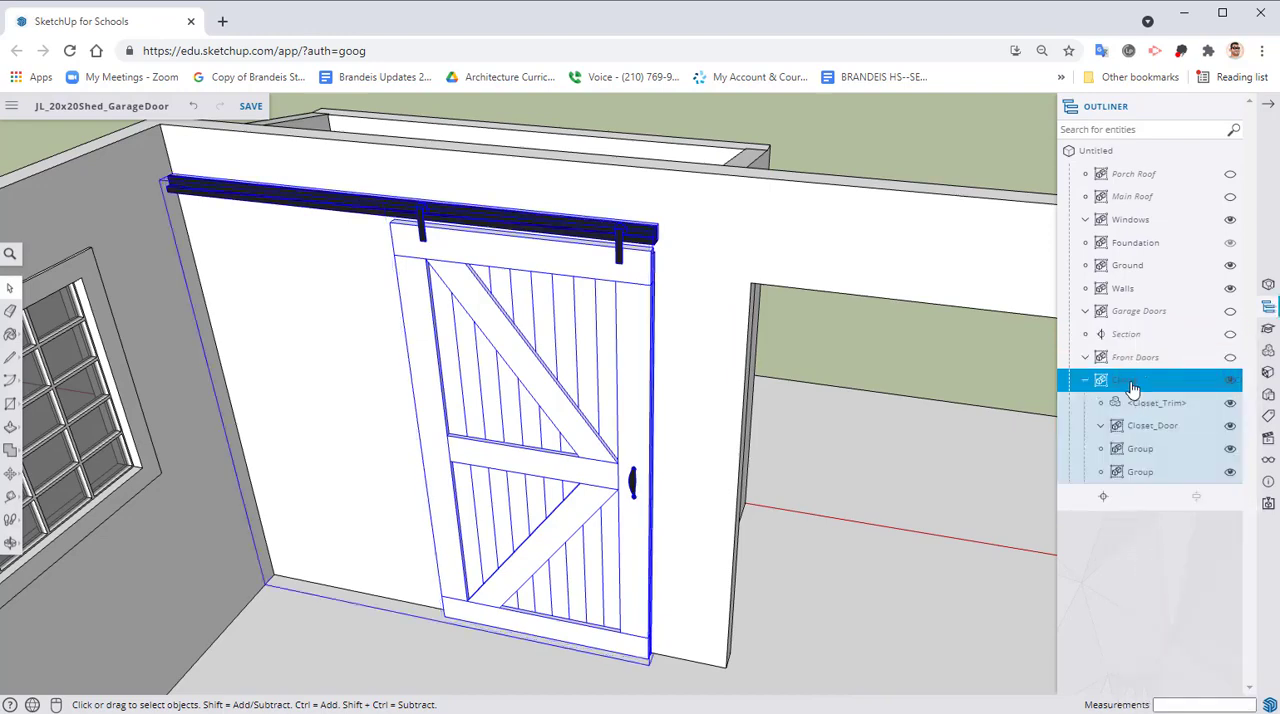
# Rename the new closet group as Closet Door, hide it and clear the selection
pyautogui.rightClick(1135, 386)
pyautogui.click(1161, 688)
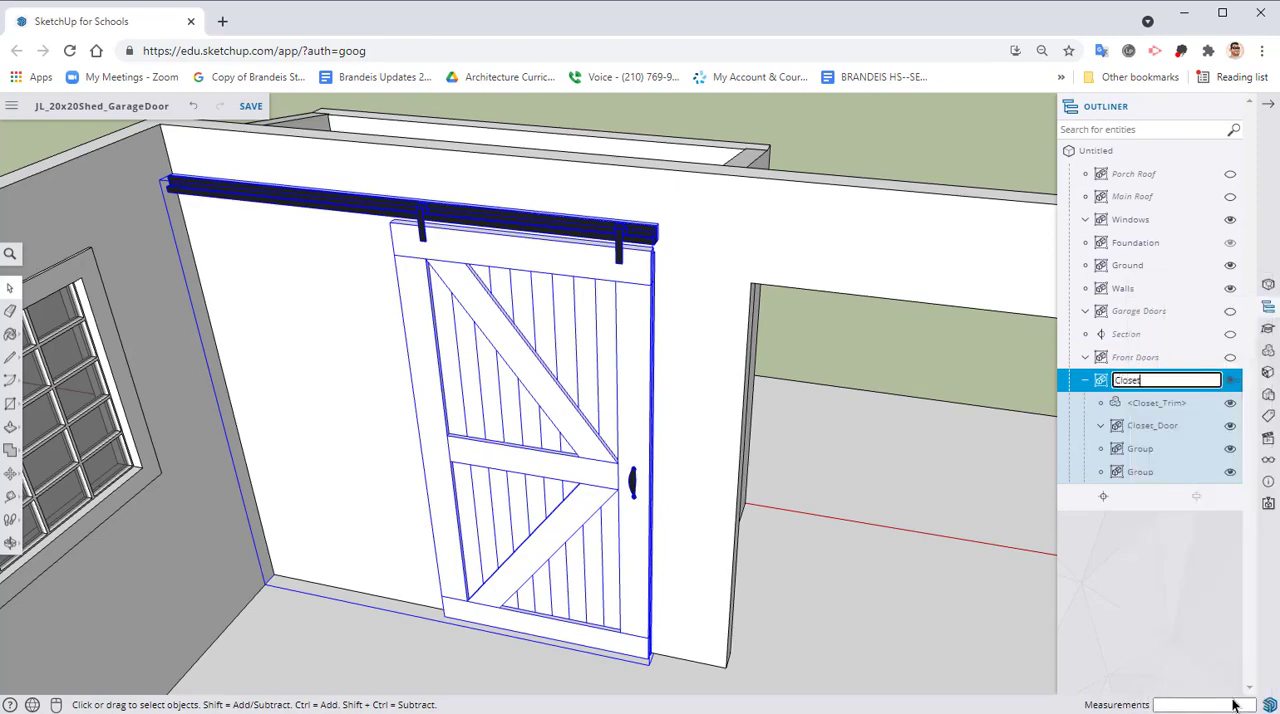
pyautogui.write('Closet Door')
pyautogui.press('Return')
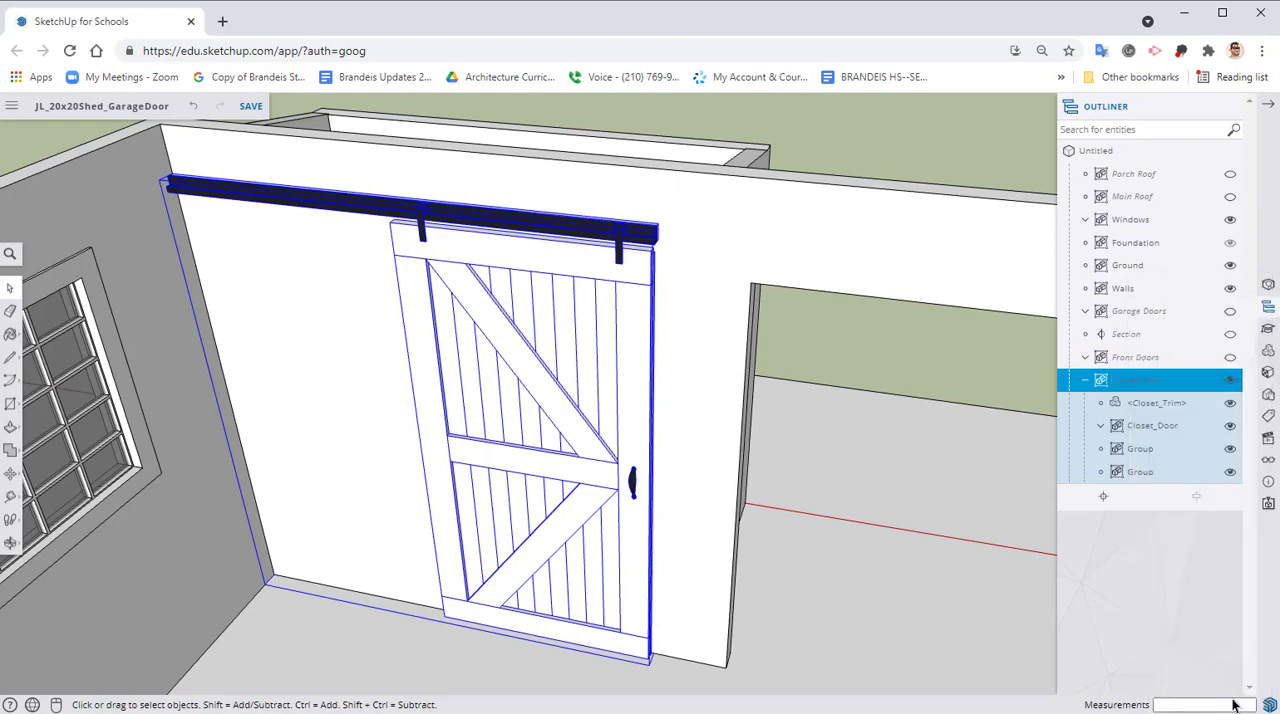
pyautogui.click(1086, 385)
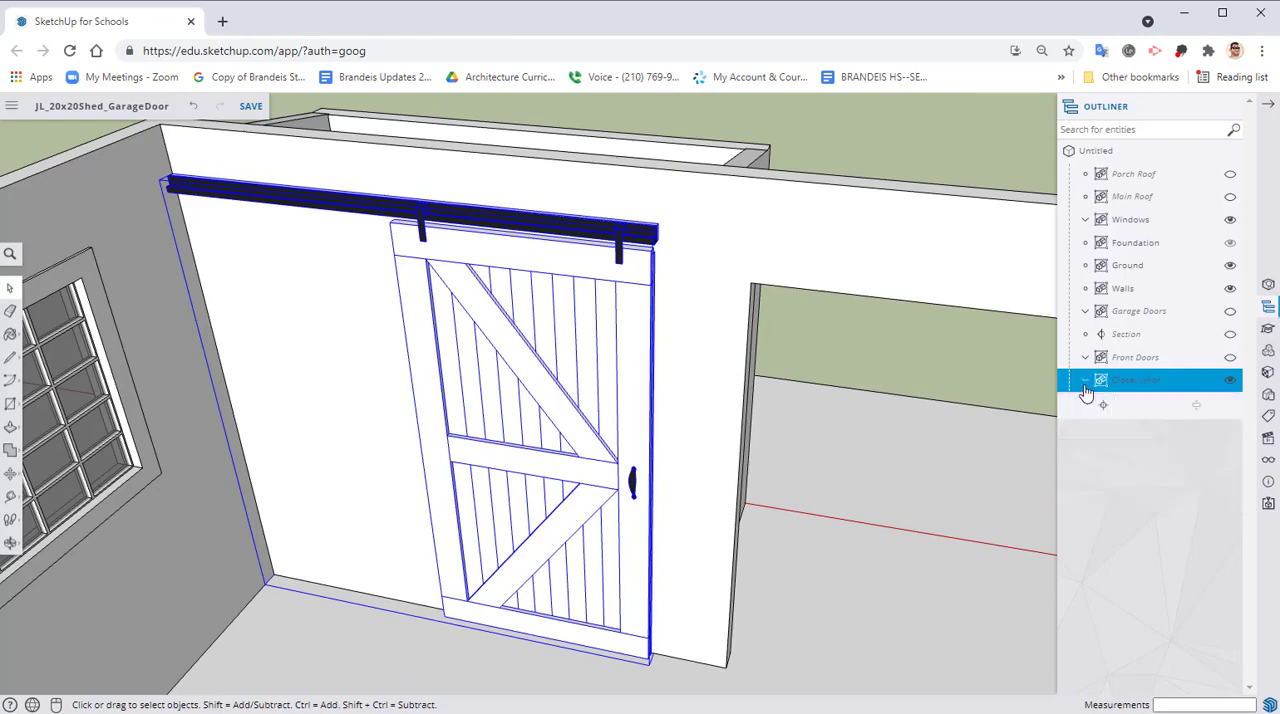
pyautogui.click(1230, 381)
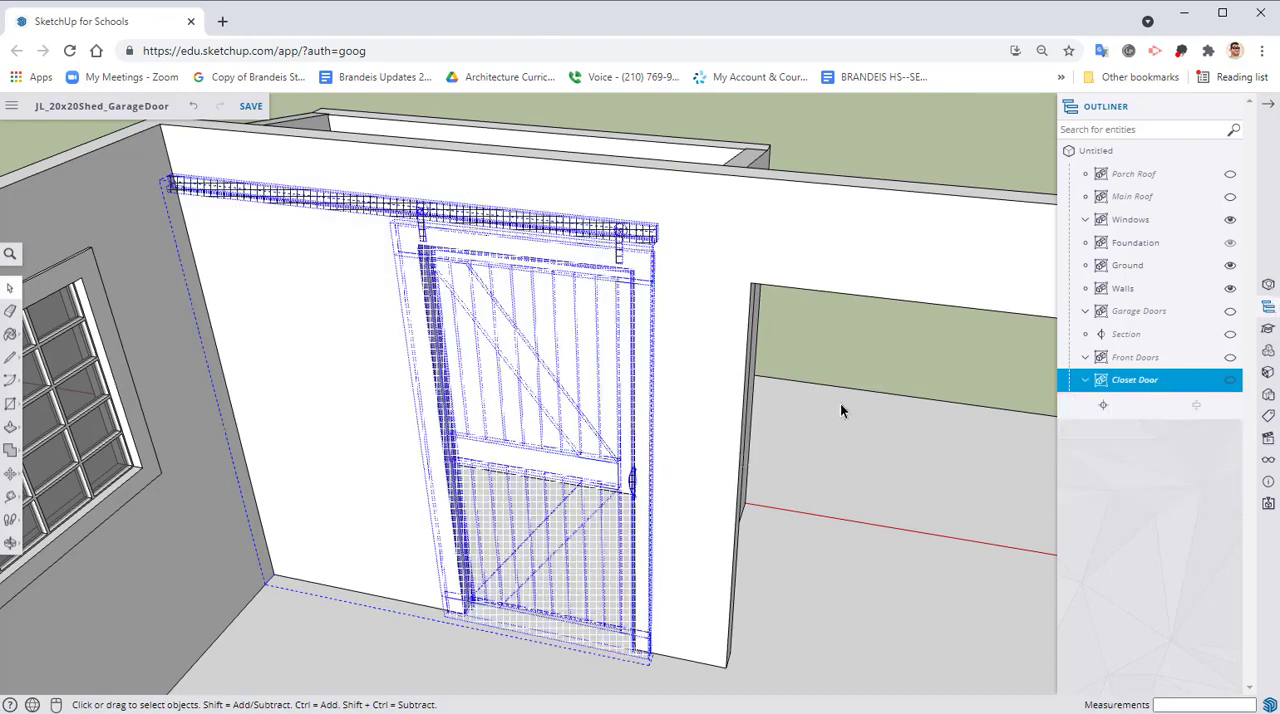
pyautogui.click(872, 337)
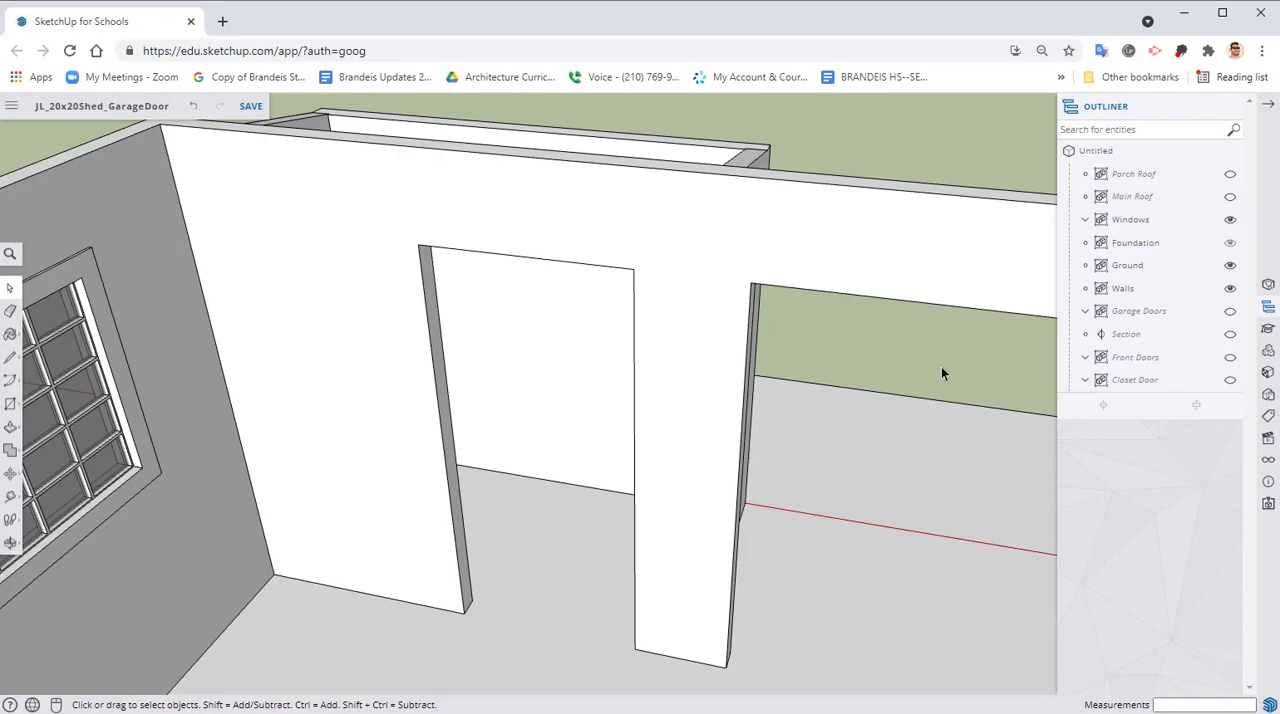
# Show the Front Doors group and open the door leaf nearest the window inside it for editing
pyautogui.moveTo(941, 366); pyautogui.dragTo(517, 317, button='middle')
pyautogui.scroll(-4, 574, 254)
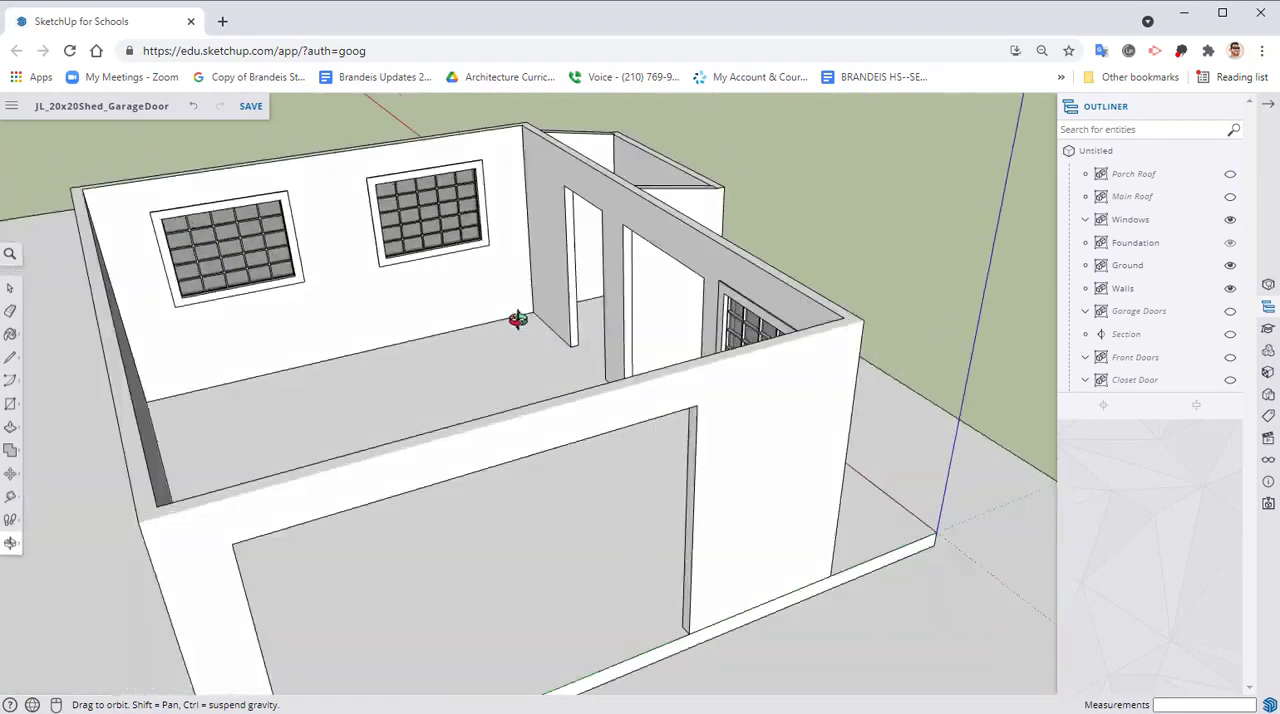
pyautogui.click(1229, 358)
pyautogui.moveTo(757, 343); pyautogui.dragTo(630, 331, button='middle')
pyautogui.scroll(3, 457, 375)
pyautogui.scroll(2, 700, 311)
pyautogui.scroll(2, 580, 357)
pyautogui.rightClick(580, 355)
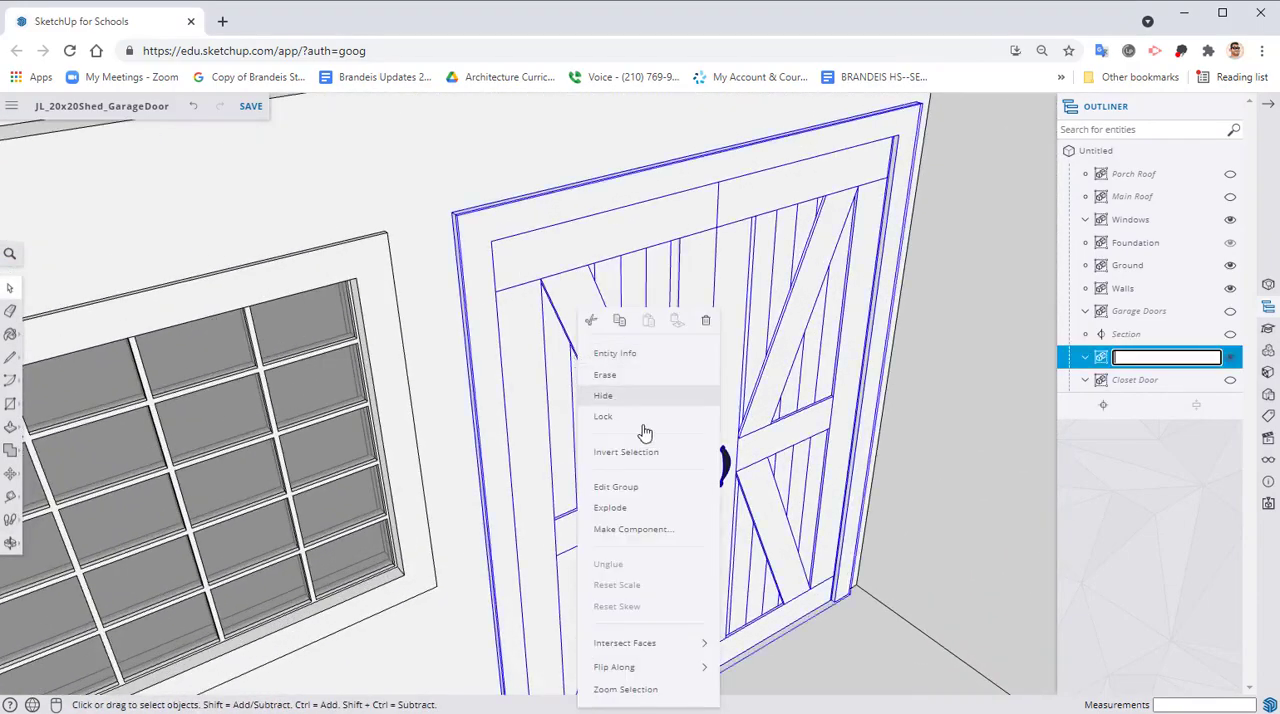
pyautogui.click(628, 487)
pyautogui.rightClick(612, 365)
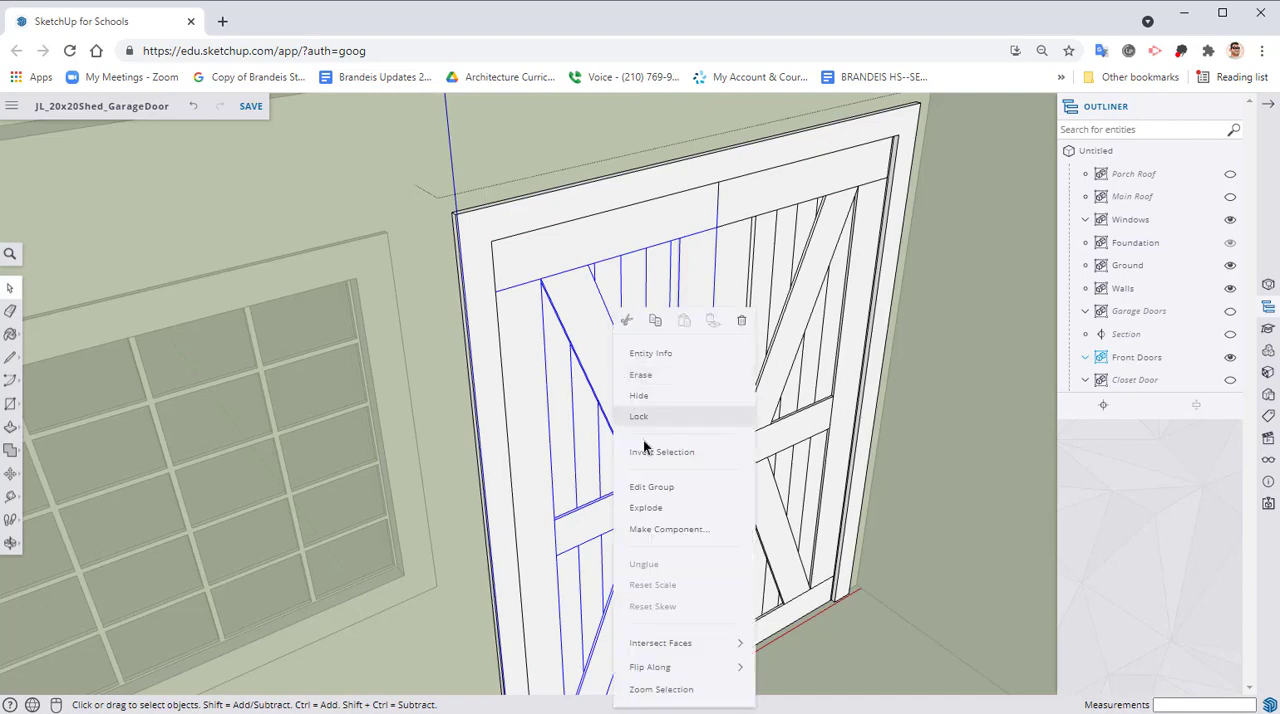
pyautogui.click(677, 489)
# Copy the open door leaf's upper and lower diagonal braces from its outside face to its inside face
pyautogui.click(608, 354)
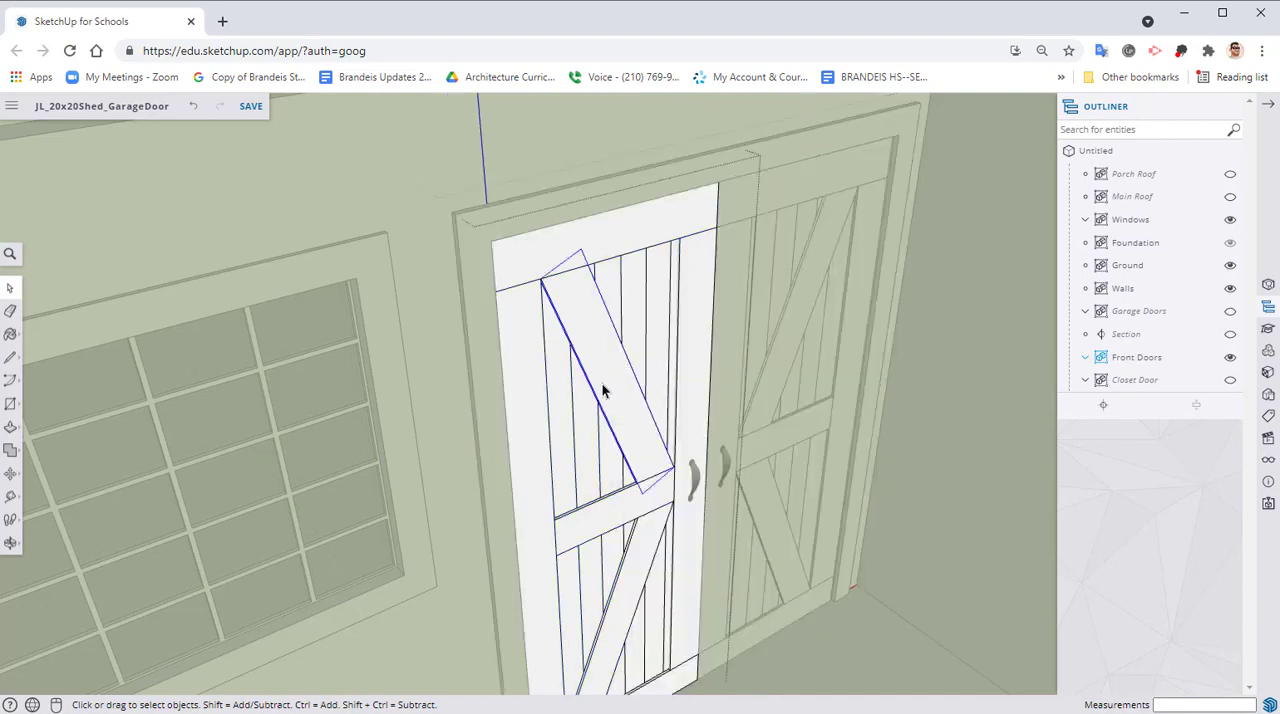
pyautogui.moveTo(611, 532); pyautogui.dragTo(625, 541, button='middle')
pyautogui.click(633, 545)
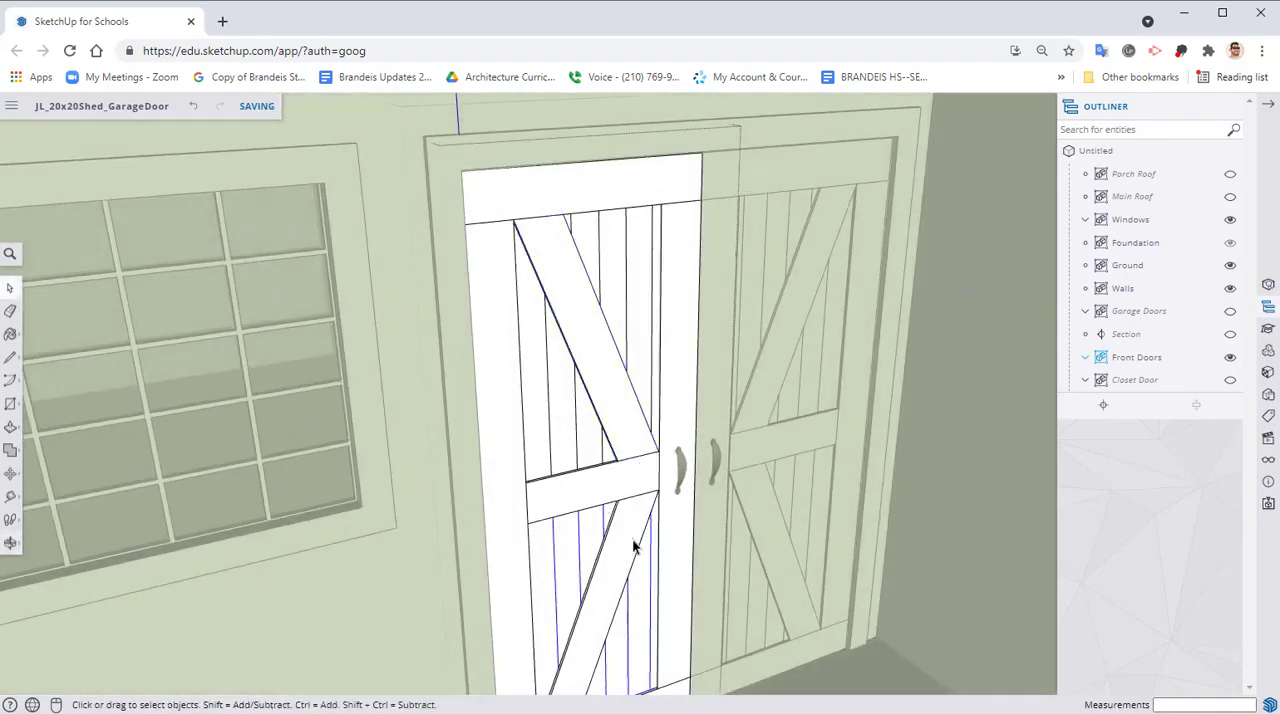
pyautogui.scroll(3, 635, 540)
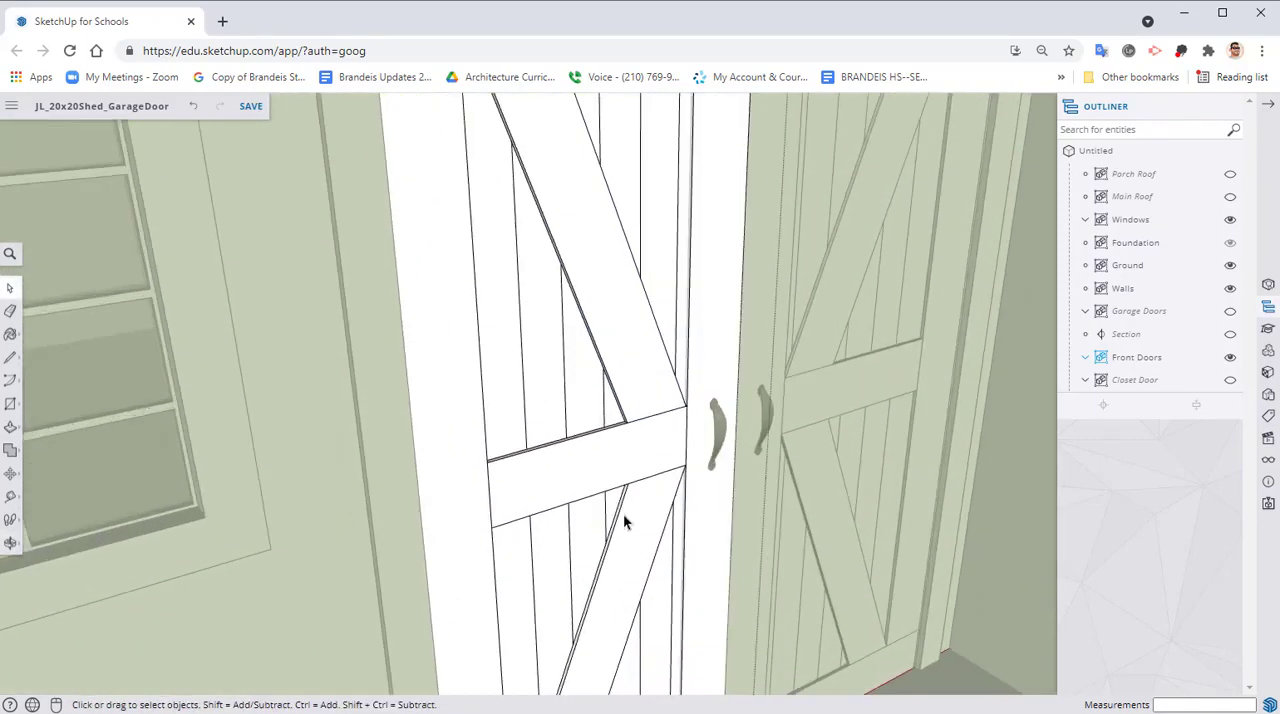
pyautogui.click(622, 515)
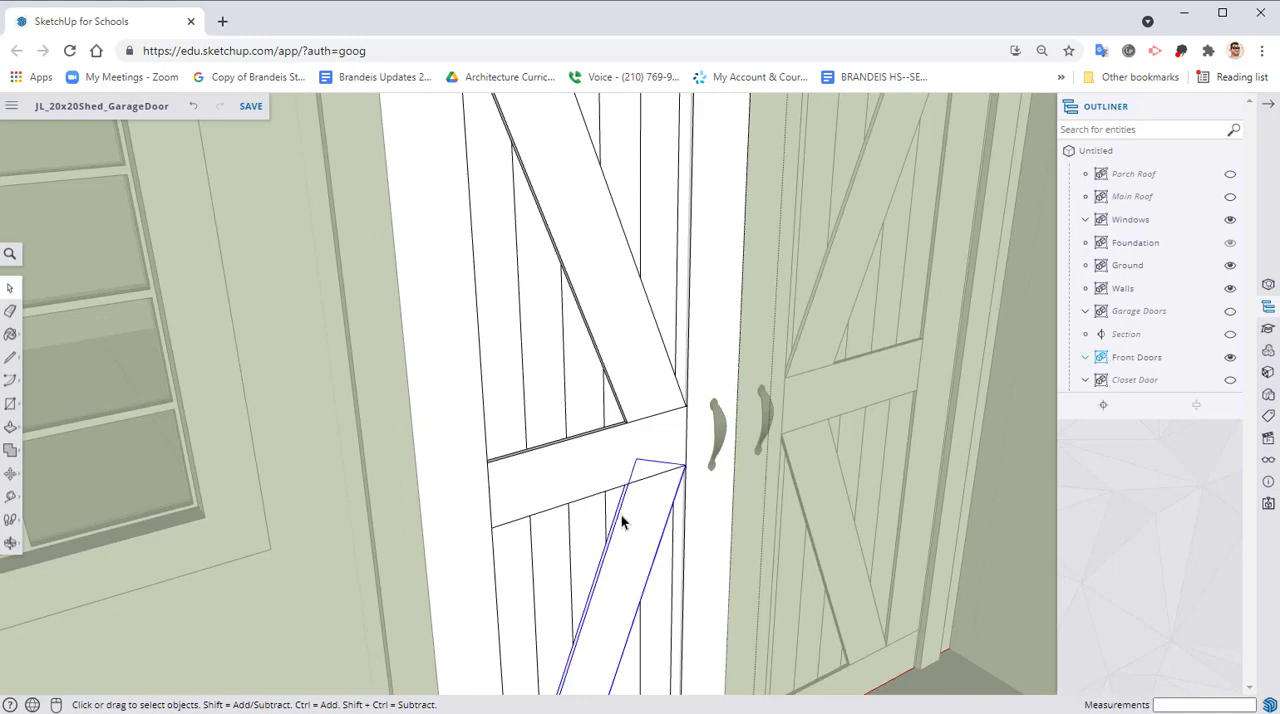
pyautogui.keyDown('ctrl'); pyautogui.click(607, 372); pyautogui.keyUp('ctrl')
pyautogui.moveTo(603, 437); pyautogui.dragTo(608, 466, button='middle')
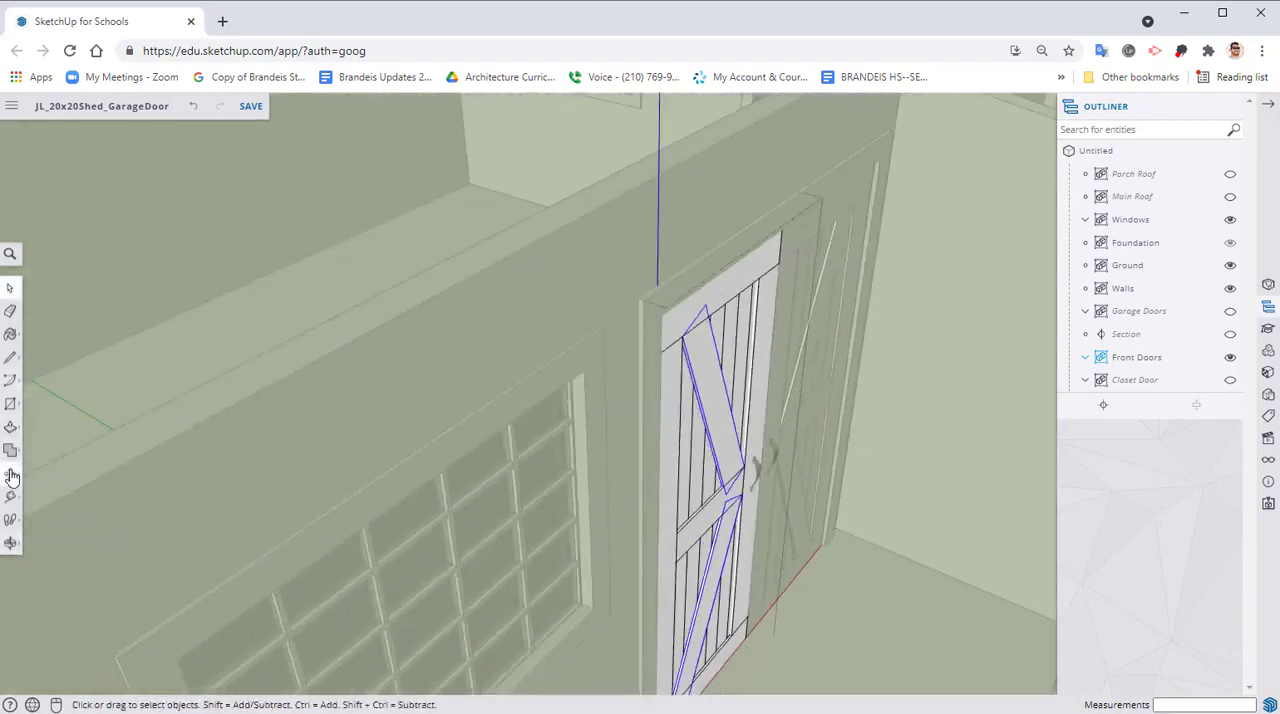
pyautogui.click(10, 450)
pyautogui.scroll(3, 800, 440)
pyautogui.click(584, 460)
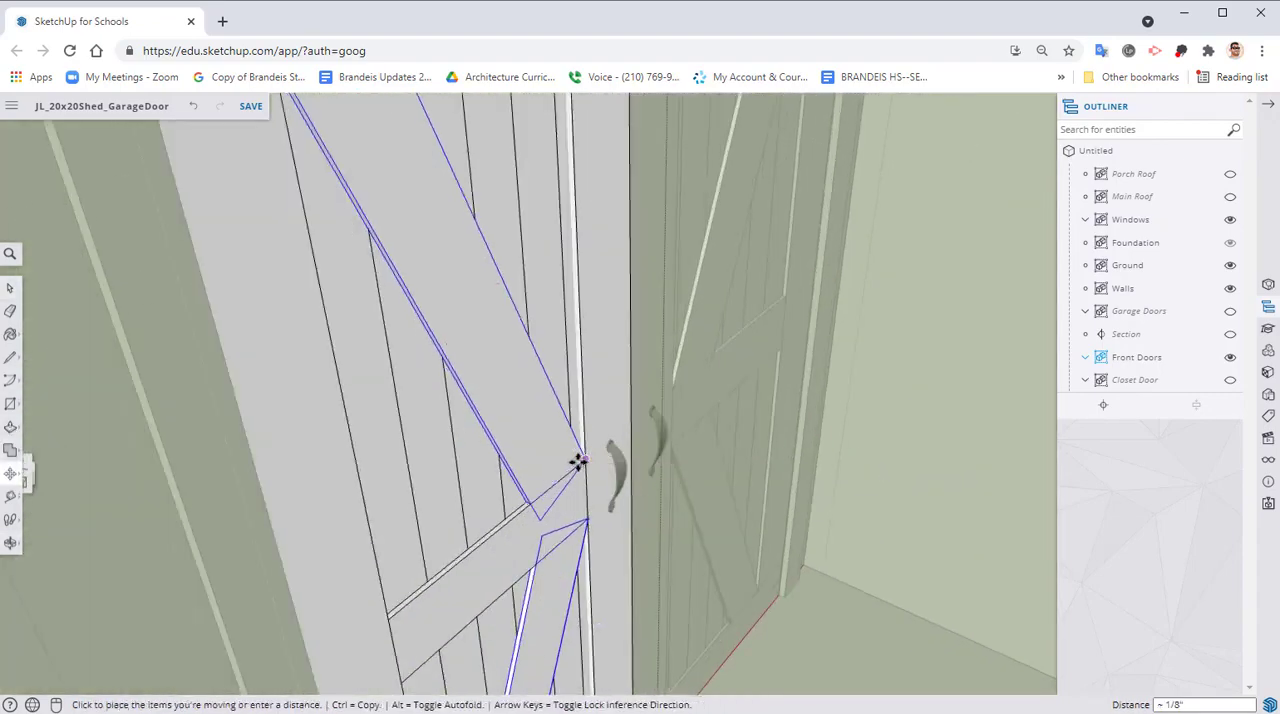
pyautogui.press('ctrl')
pyautogui.moveTo(386, 442); pyautogui.dragTo(760, 517, button='middle')
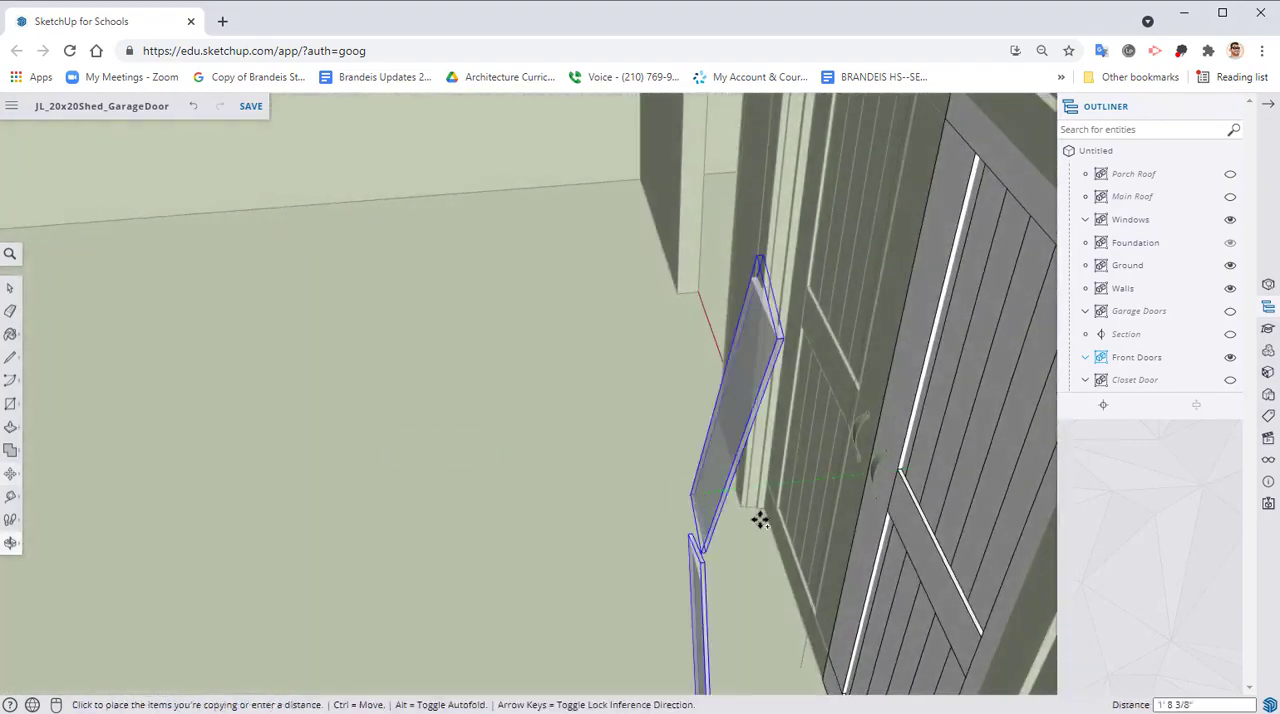
pyautogui.scroll(6, 746, 426)
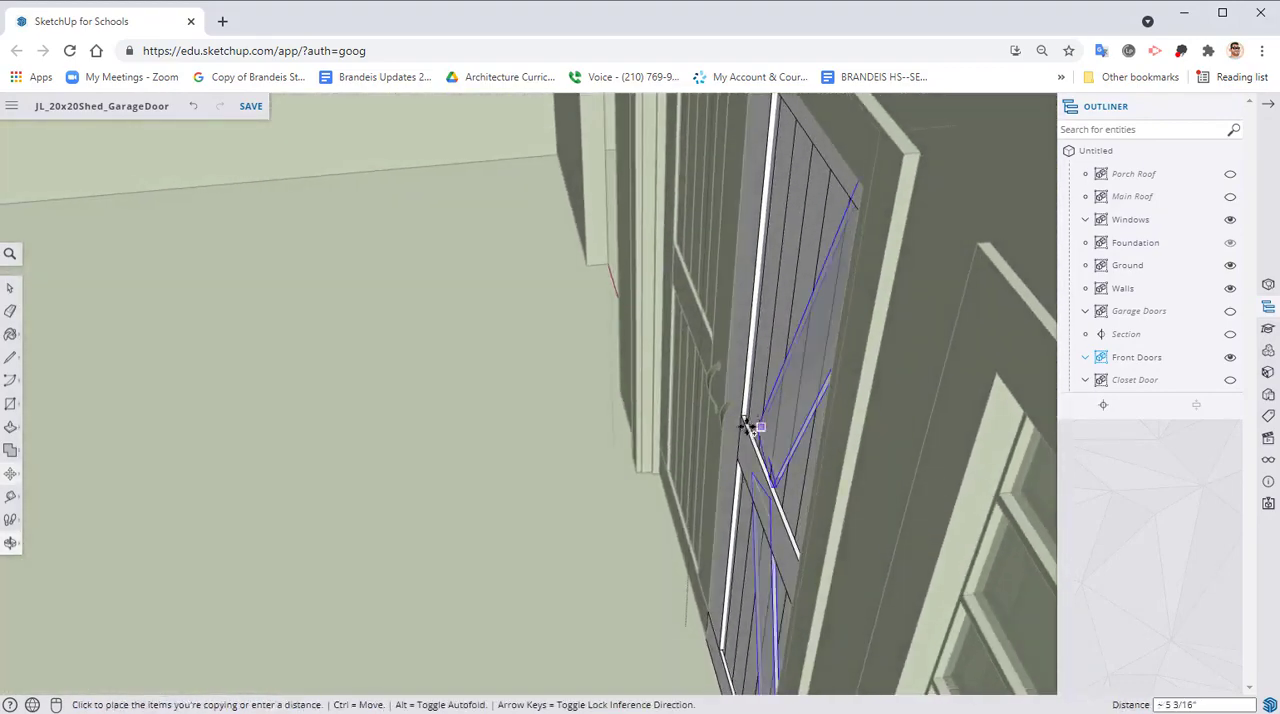
pyautogui.click(755, 418)
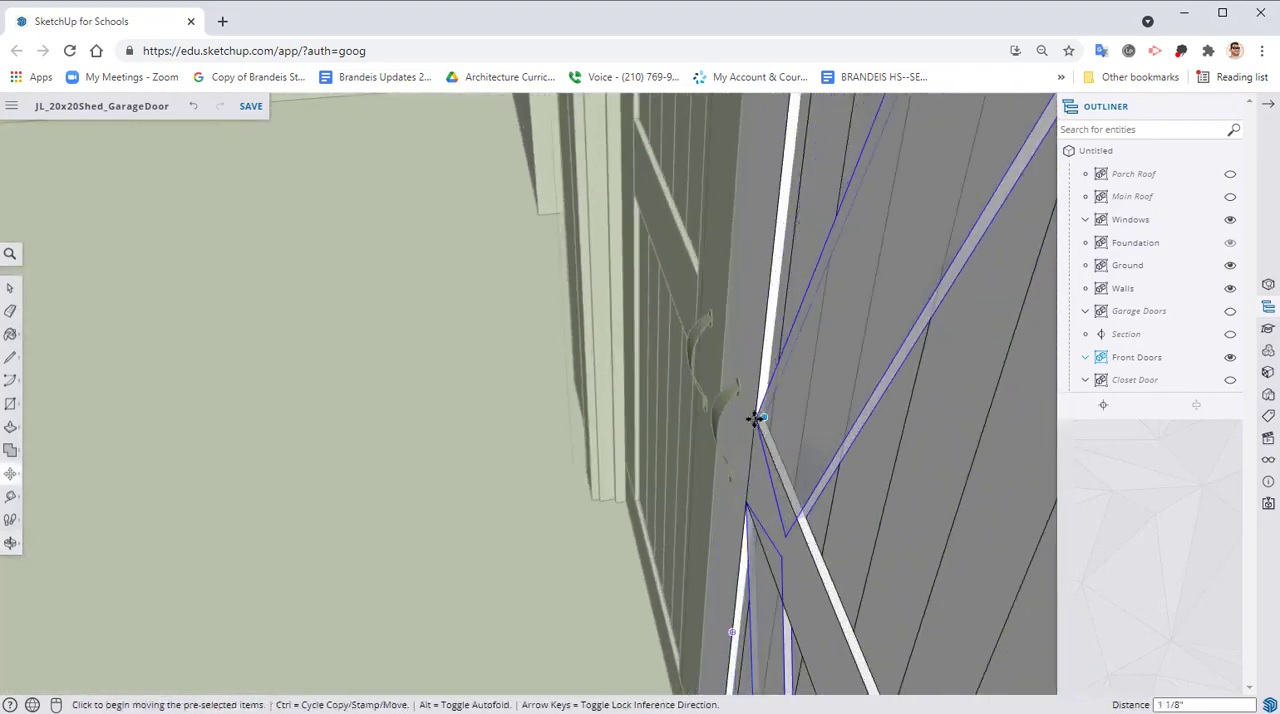
# Move the copied diagonal braces so the upper brace's lower corner meets the inner edge of the door's handle-side board
pyautogui.moveTo(755, 418); pyautogui.dragTo(1018, 531, button='middle')
pyautogui.keyDown('shift'); pyautogui.moveTo(750, 455); pyautogui.dragTo(745, 415, button='middle'); pyautogui.keyUp('shift')
pyautogui.keyDown('shift'); pyautogui.moveTo(745, 415); pyautogui.dragTo(502, 498, button='middle'); pyautogui.keyUp('shift')
pyautogui.scroll(4, 655, 340)
pyautogui.moveTo(760, 152); pyautogui.dragTo(745, 225, button='middle')
pyautogui.keyDown('shift'); pyautogui.moveTo(745, 225); pyautogui.dragTo(720, 320, button='middle'); pyautogui.keyUp('shift')
pyautogui.scroll(6, 694, 223)
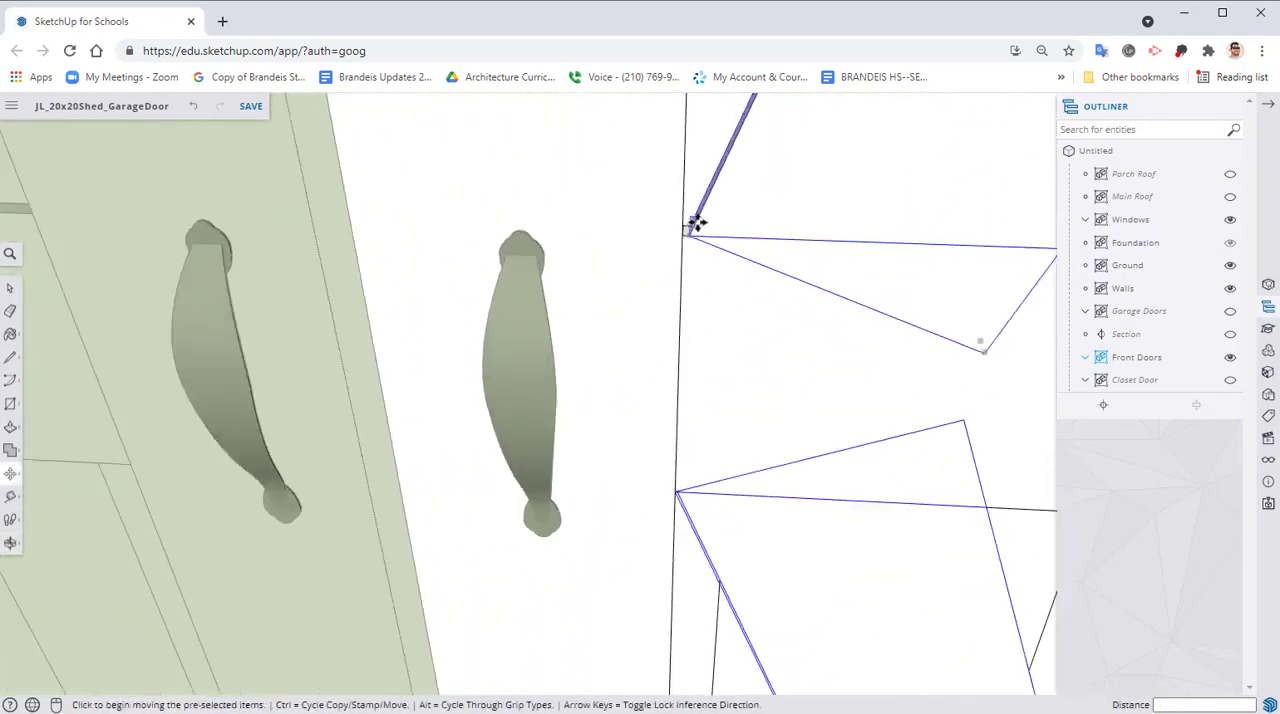
pyautogui.click(678, 242)
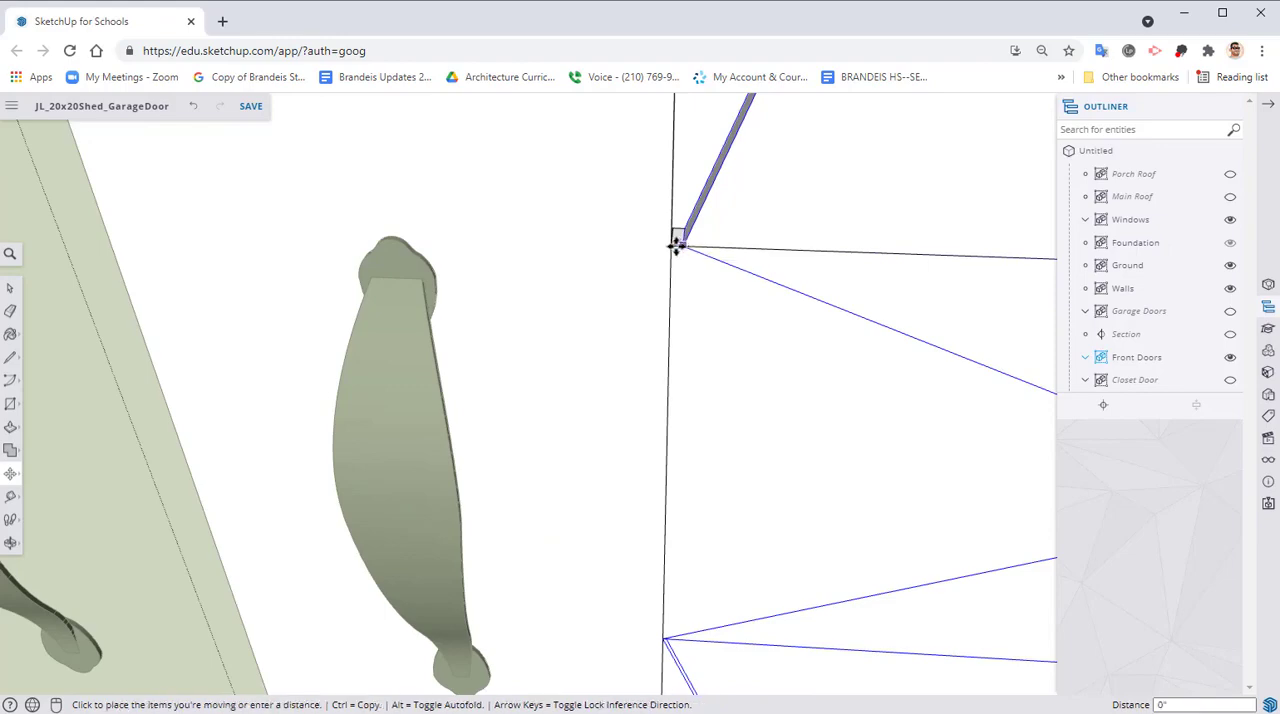
pyautogui.click(668, 244)
pyautogui.scroll(-3, 680, 330)
pyautogui.moveTo(689, 417); pyautogui.dragTo(668, 392, button='middle')
pyautogui.scroll(-8, 726, 434)
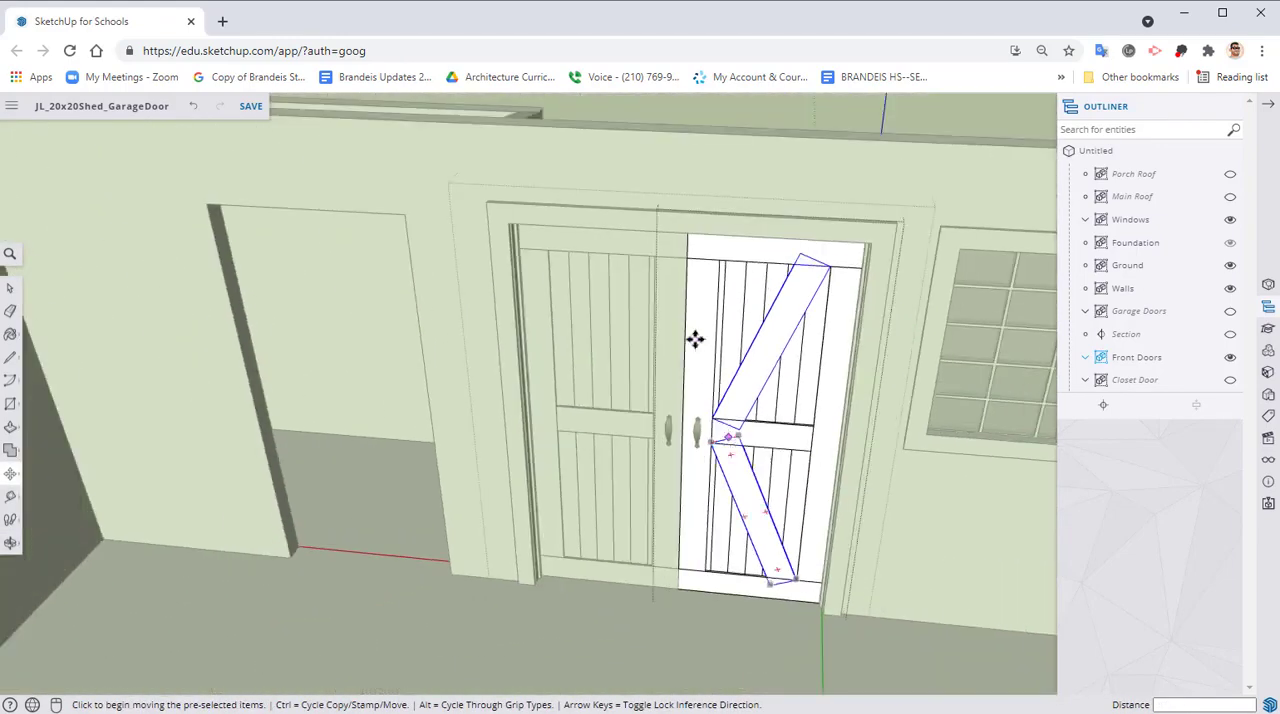
# Close the finished door leaf's group and open the front door leaf farther from the window for editing
pyautogui.press('space')
pyautogui.click(703, 206)
pyautogui.moveTo(752, 190); pyautogui.dragTo(460, 284, button='middle')
pyautogui.rightClick(664, 398)
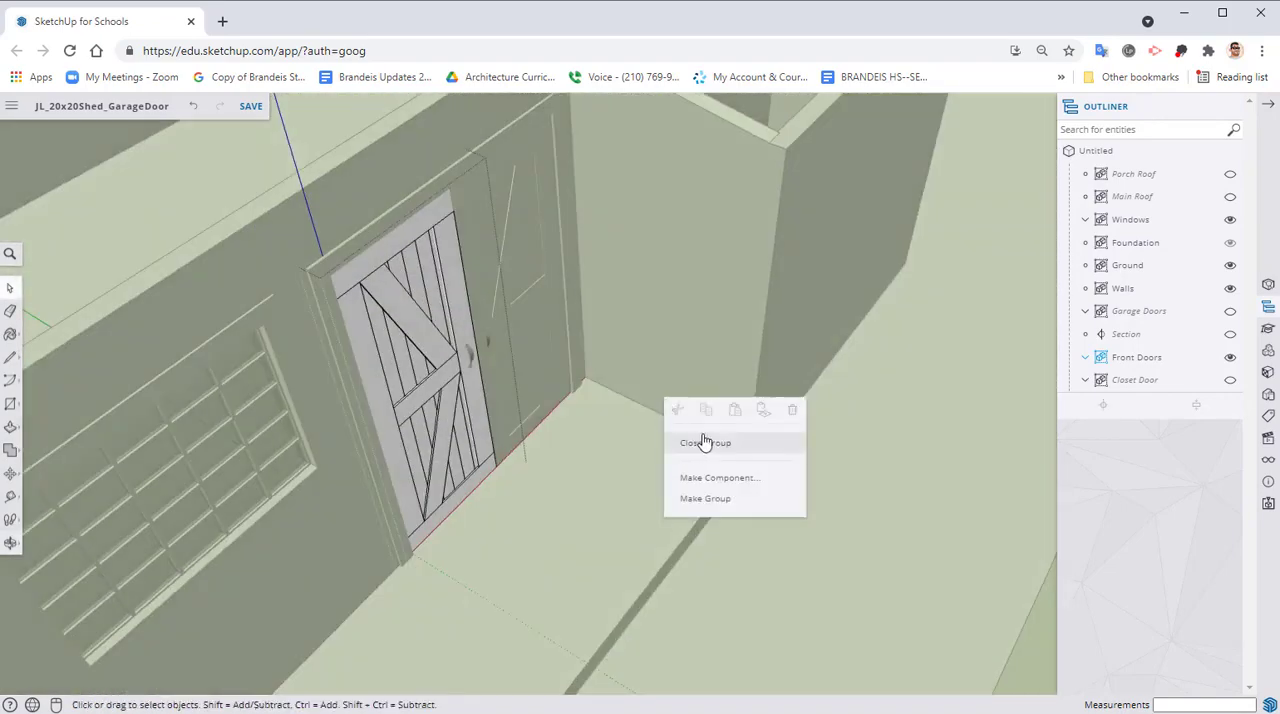
pyautogui.click(704, 443)
pyautogui.rightClick(518, 270)
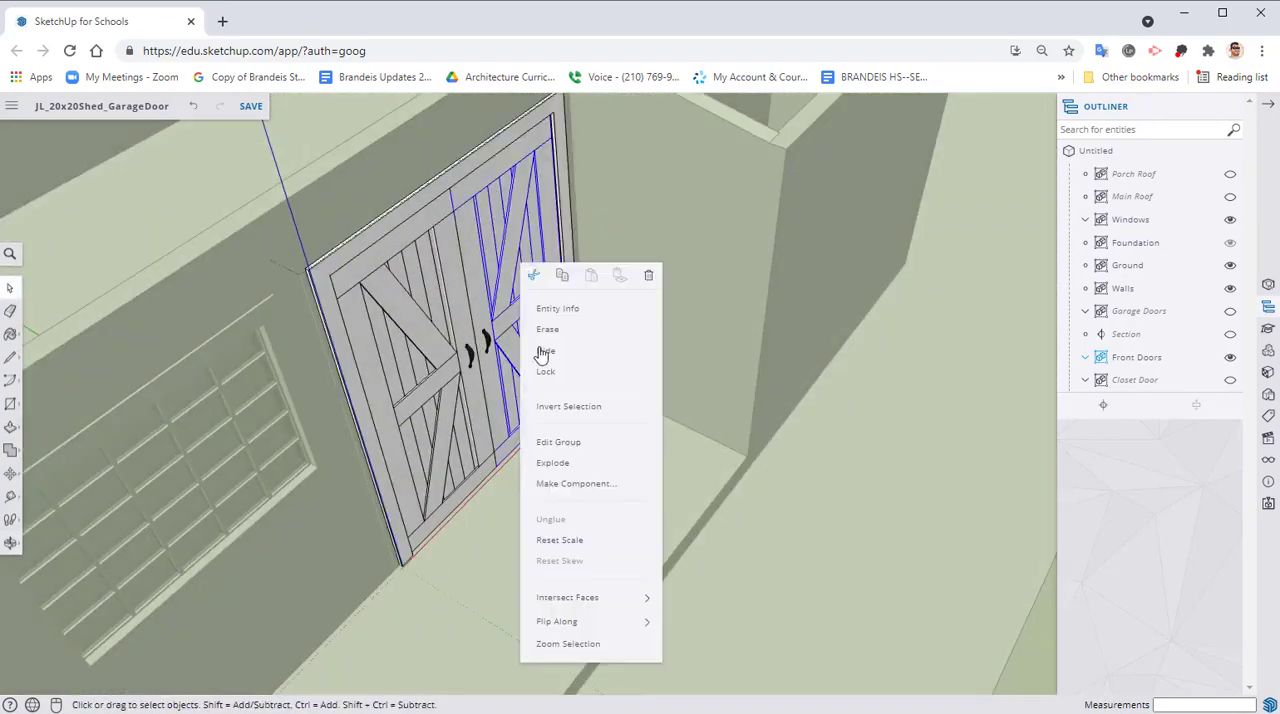
pyautogui.click(561, 441)
# Copy this leaf's upper and lower diagonal braces from its outside face to its inside face
pyautogui.scroll(4, 522, 320)
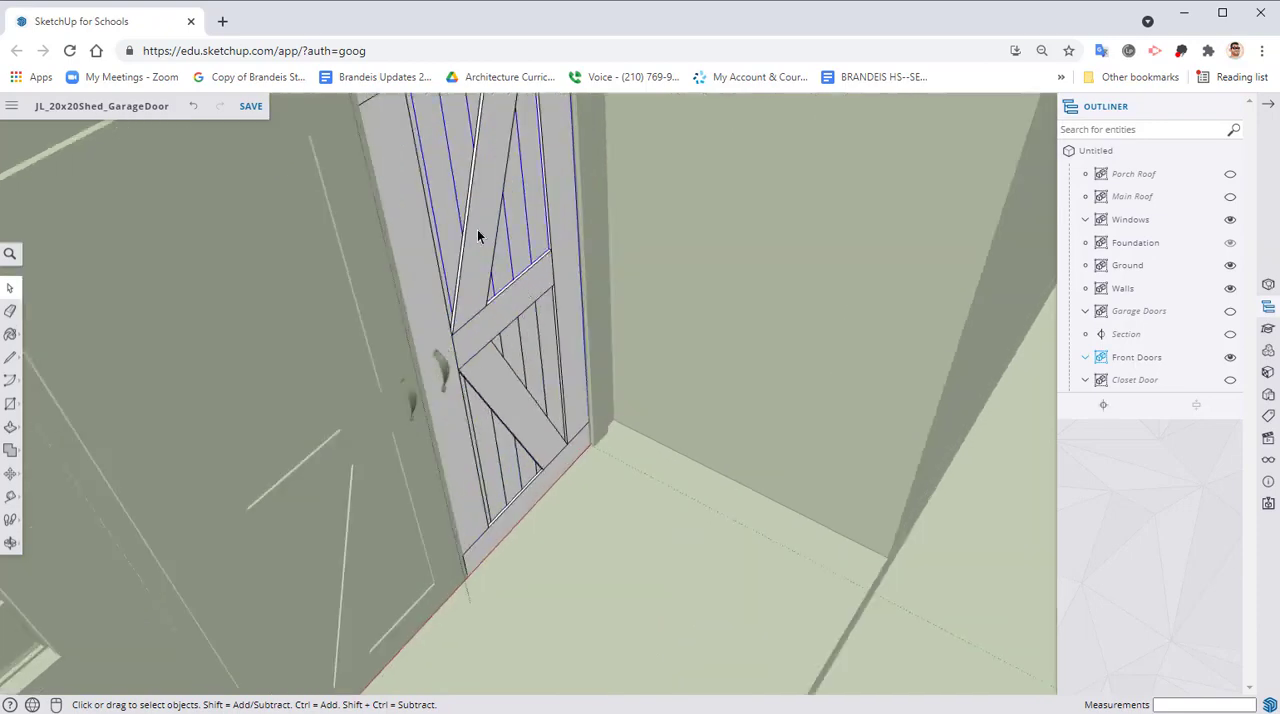
pyautogui.click(508, 308)
pyautogui.scroll(1, 471, 315)
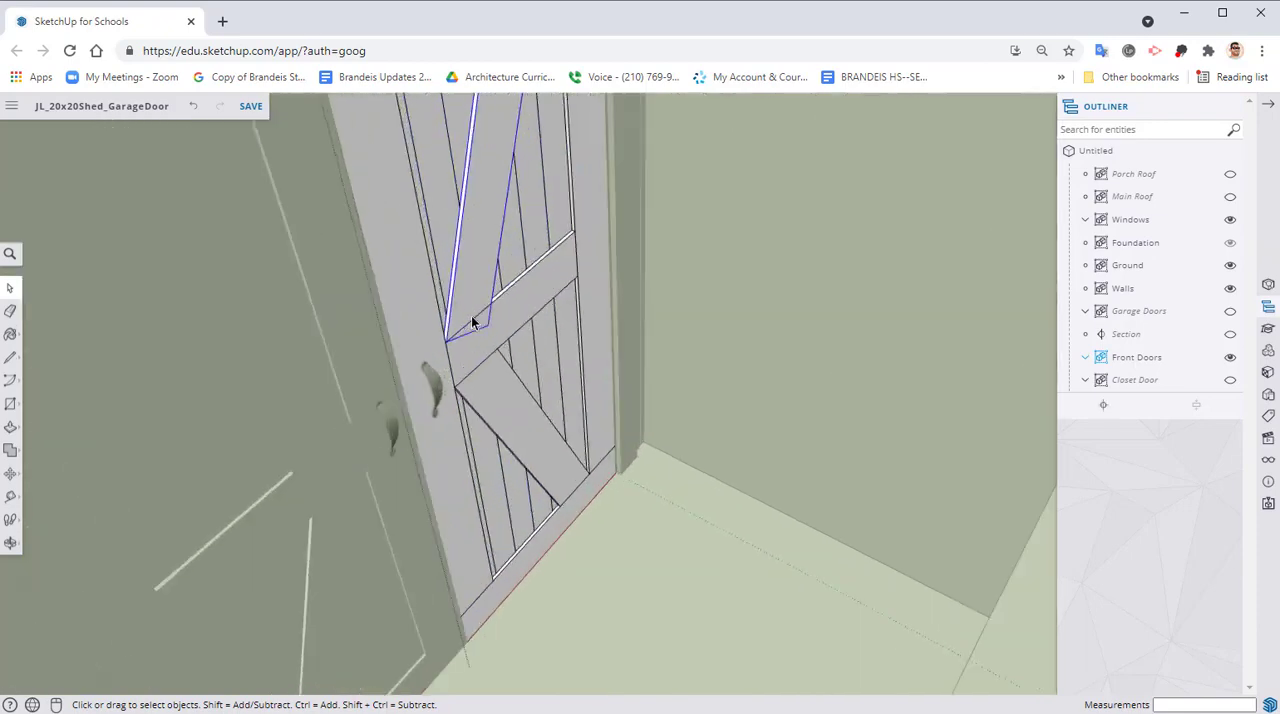
pyautogui.scroll(2, 456, 470)
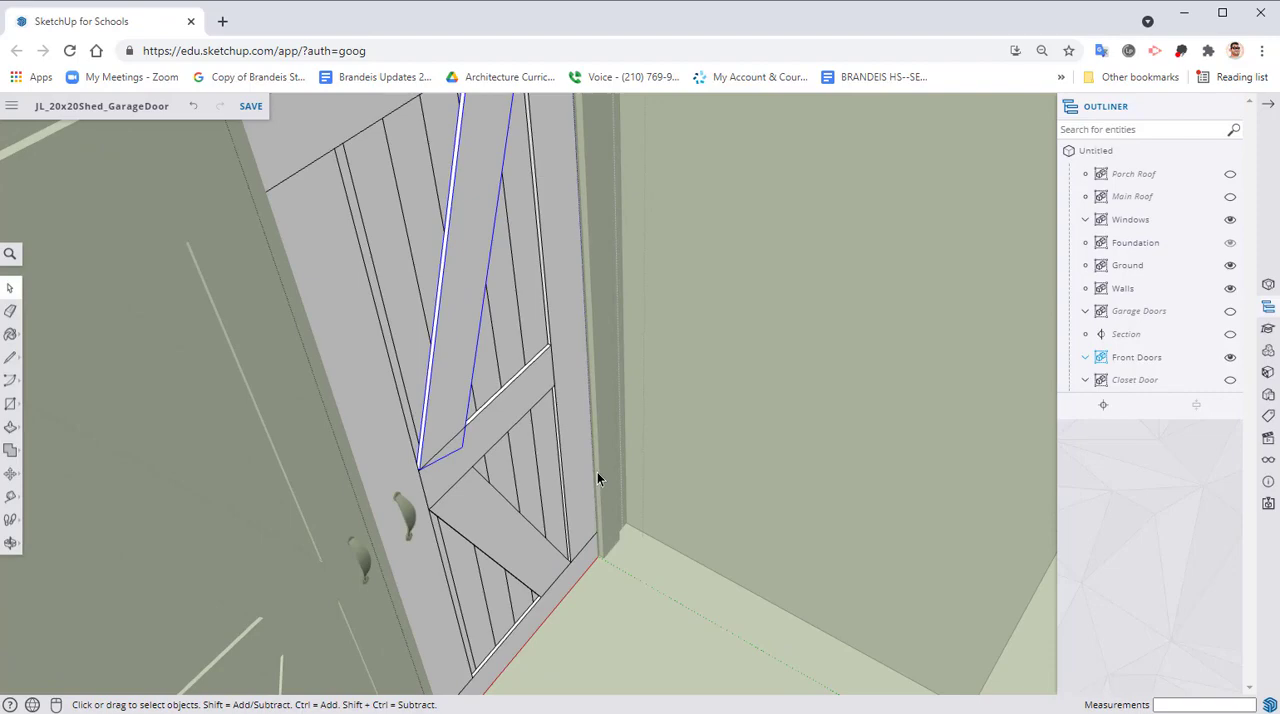
pyautogui.keyDown('ctrl'); pyautogui.click(497, 497); pyautogui.keyUp('ctrl')
pyautogui.press('m')
pyautogui.scroll(3, 410, 460)
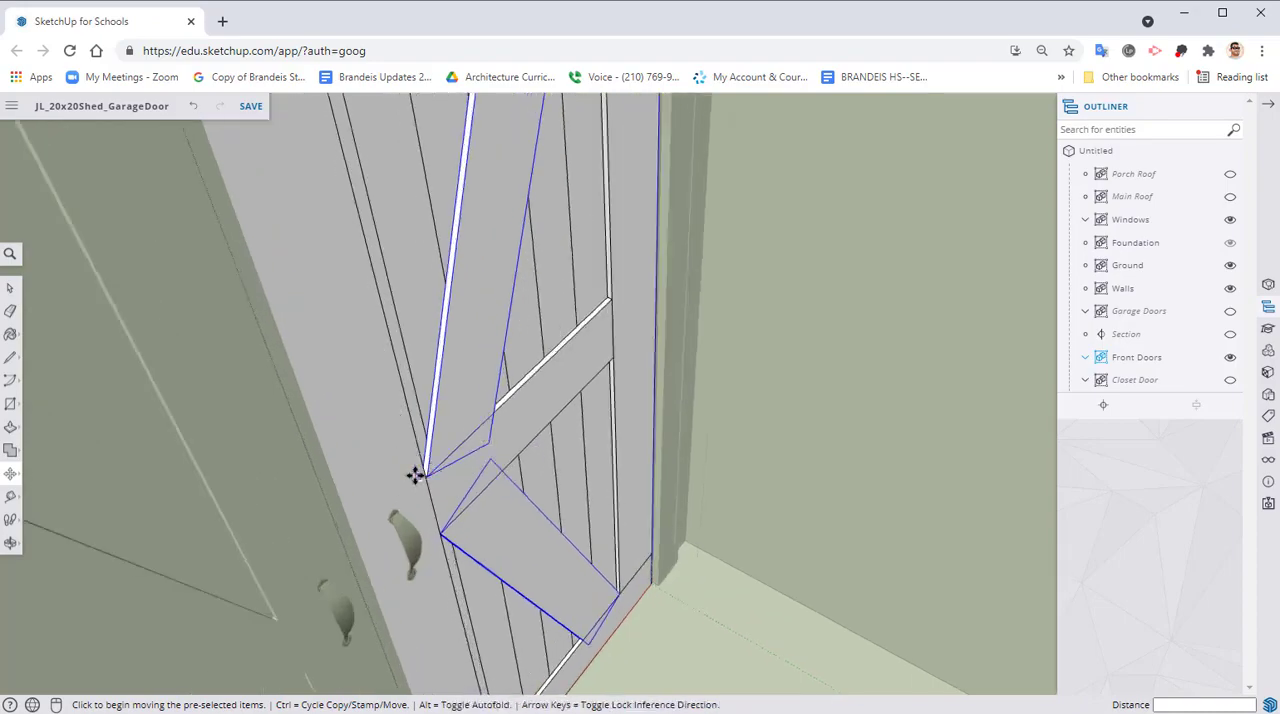
pyautogui.click(426, 477)
pyautogui.moveTo(408, 503); pyautogui.dragTo(634, 486, button='middle')
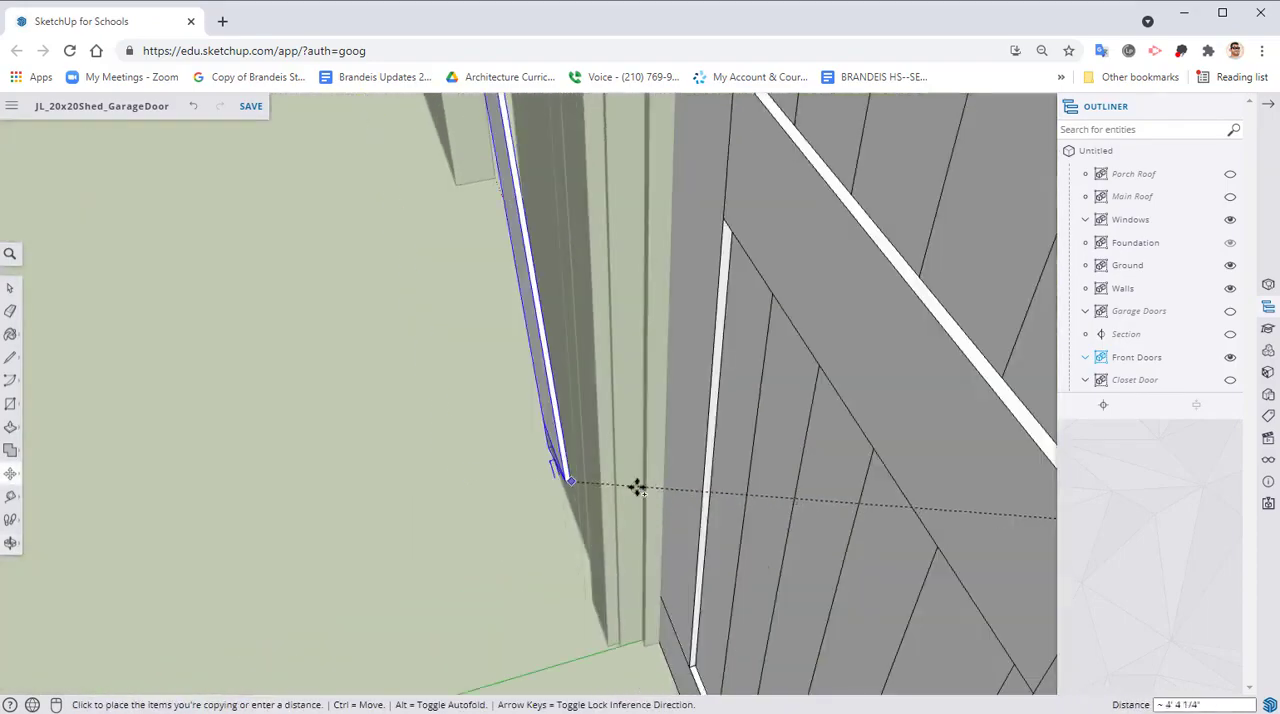
pyautogui.moveTo(836, 523); pyautogui.dragTo(929, 423, button='middle')
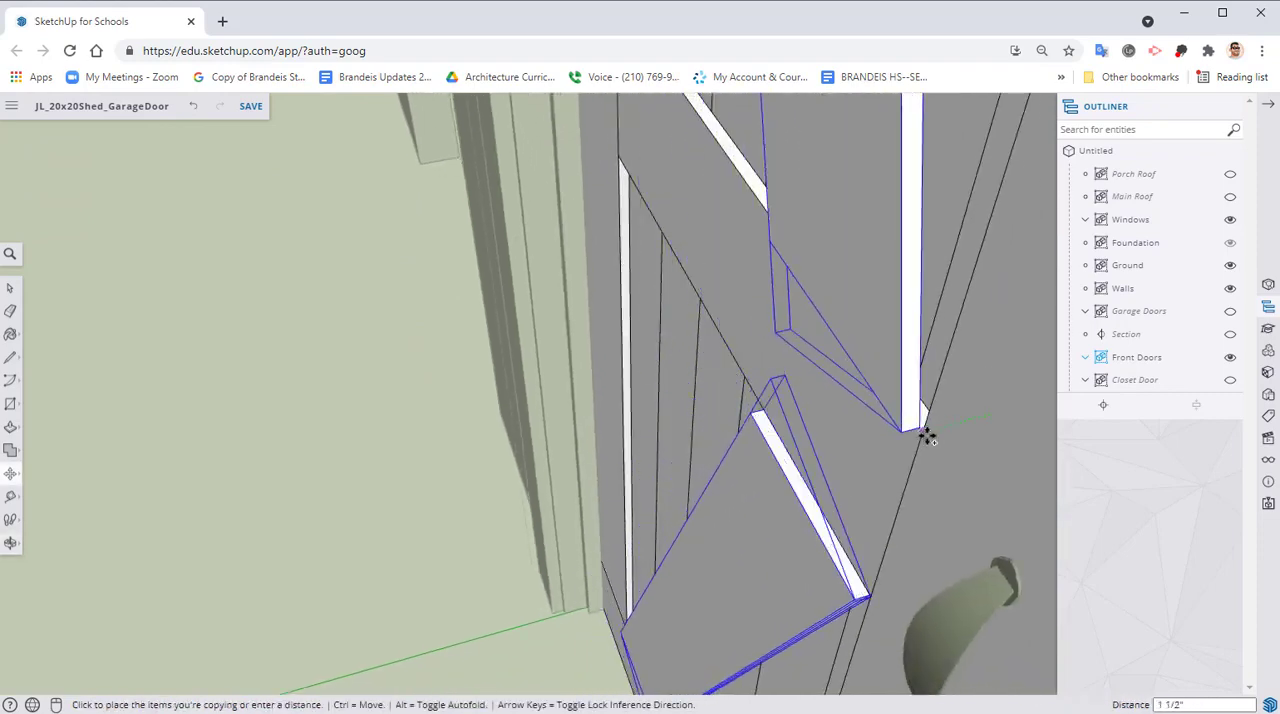
pyautogui.click(919, 438)
# Move the copied braces so the upper brace's lower corner meets the inner edge of this leaf's handle-side board
pyautogui.scroll(2, 905, 440)
pyautogui.click(893, 425)
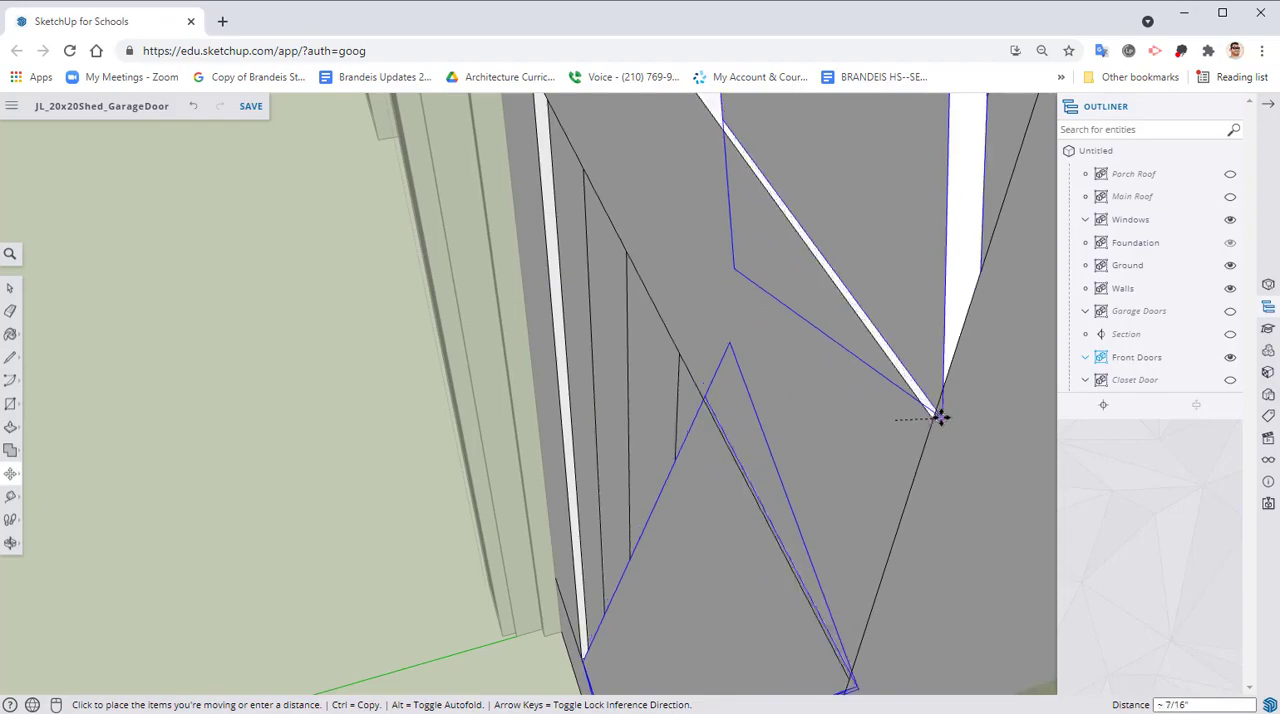
pyautogui.click(933, 419)
# Close the door leaf's group and the surrounding Front Doors group
pyautogui.moveTo(734, 449); pyautogui.dragTo(985, 425, button='middle')
pyautogui.scroll(-5, 788, 434)
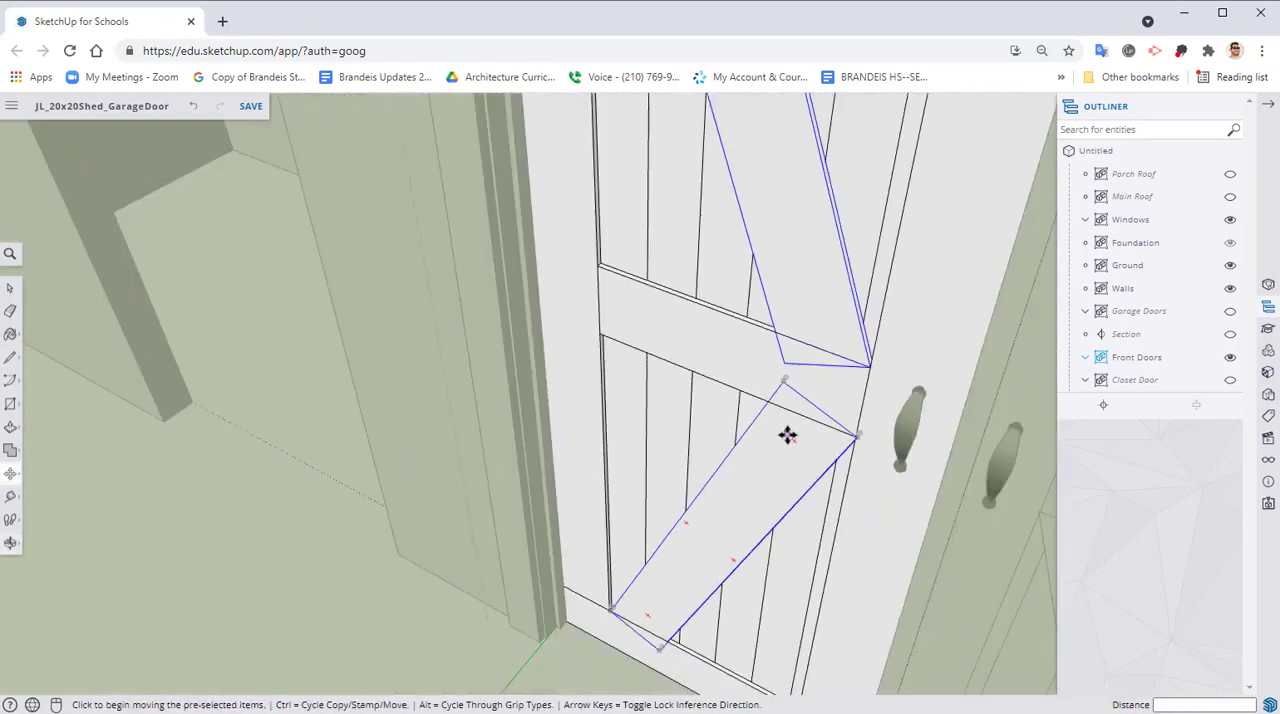
pyautogui.keyDown('shift'); pyautogui.moveTo(737, 476); pyautogui.dragTo(730, 497, button='middle'); pyautogui.keyUp('shift')
pyautogui.scroll(-5, 730, 497)
pyautogui.moveTo(820, 447); pyautogui.dragTo(691, 446, button='middle')
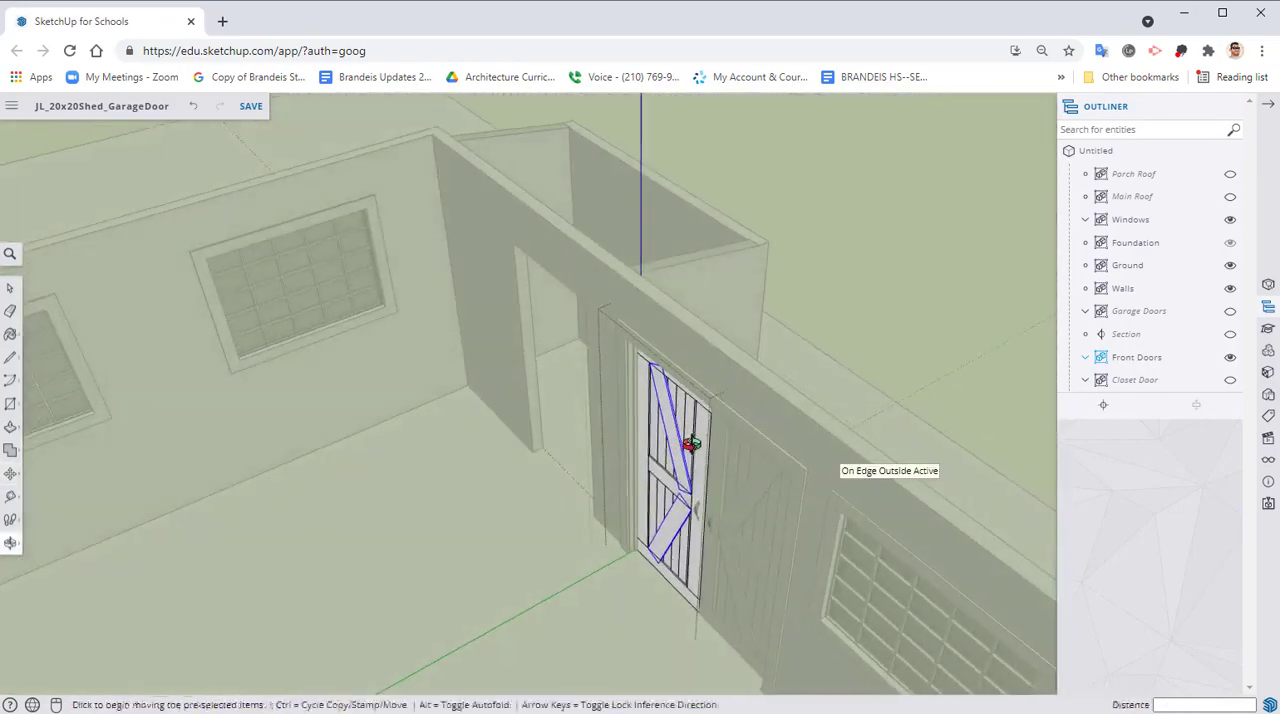
pyautogui.rightClick(980, 262)
pyautogui.click(998, 320)
pyautogui.moveTo(829, 349); pyautogui.dragTo(710, 252, button='middle')
pyautogui.rightClick(886, 186)
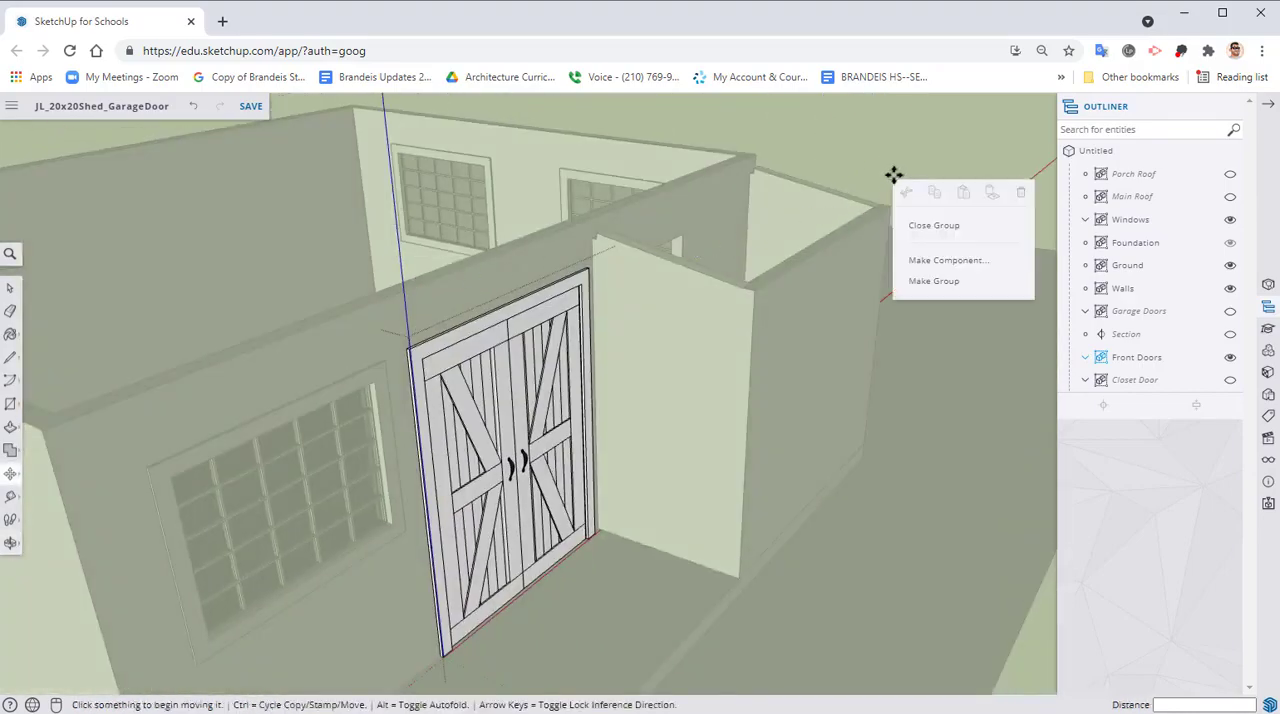
pyautogui.click(930, 222)
# Make the Section, Garage Doors, Main Roof and Porch Roof entries visible in the model
pyautogui.moveTo(906, 206); pyautogui.dragTo(660, 242, button='middle')
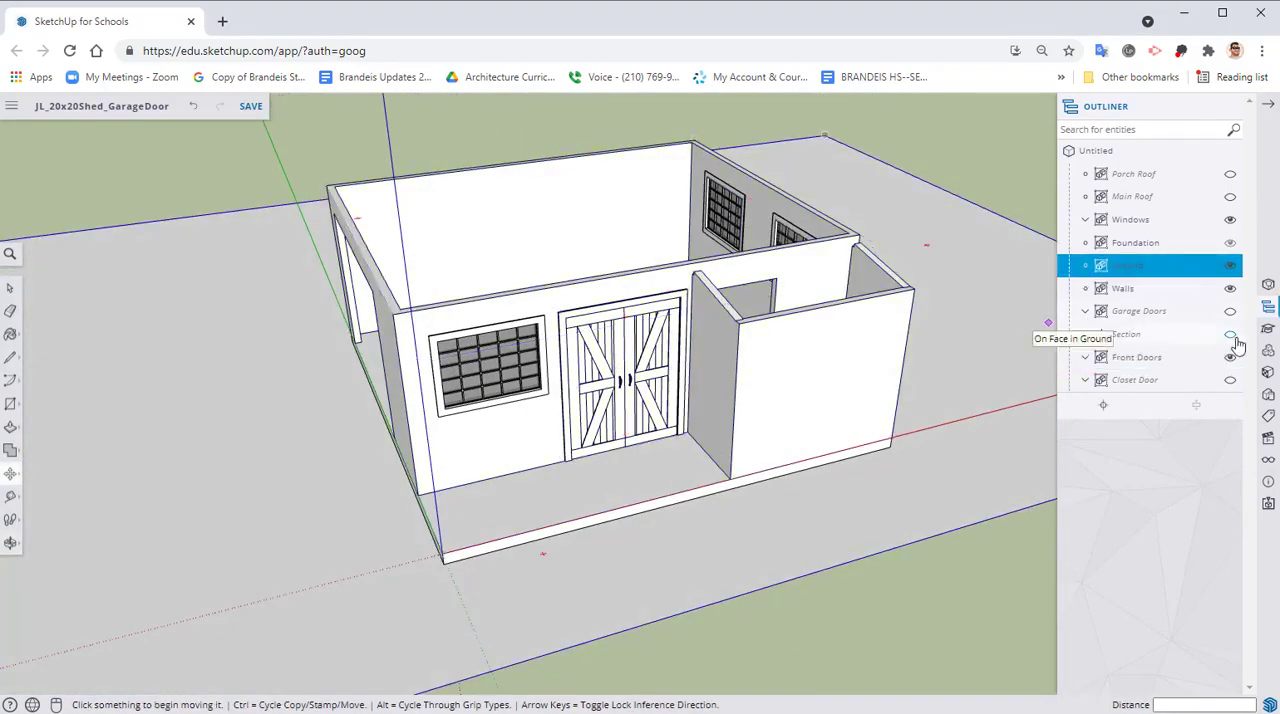
pyautogui.click(1231, 336)
pyautogui.click(1230, 311)
pyautogui.click(1229, 196)
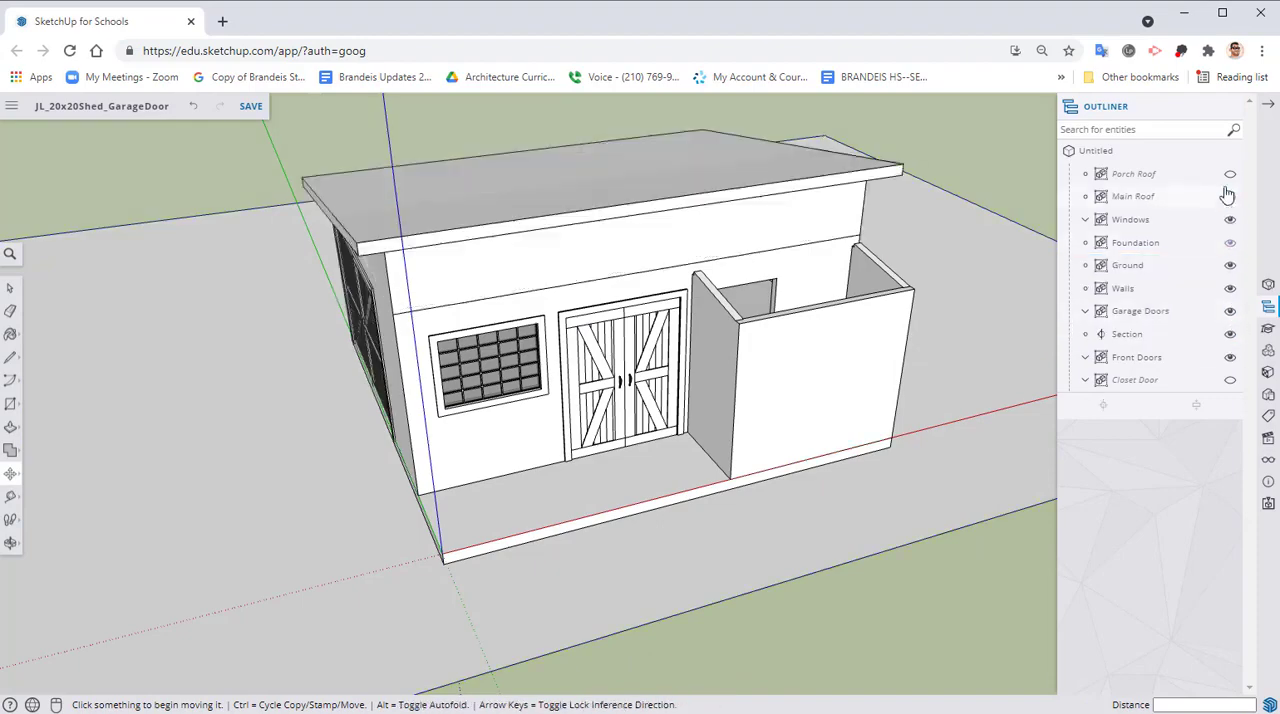
pyautogui.click(1230, 176)
# Inspect the shed from the garage and rear window sides and hide the Section entry
pyautogui.moveTo(541, 396); pyautogui.dragTo(776, 350, button='middle')
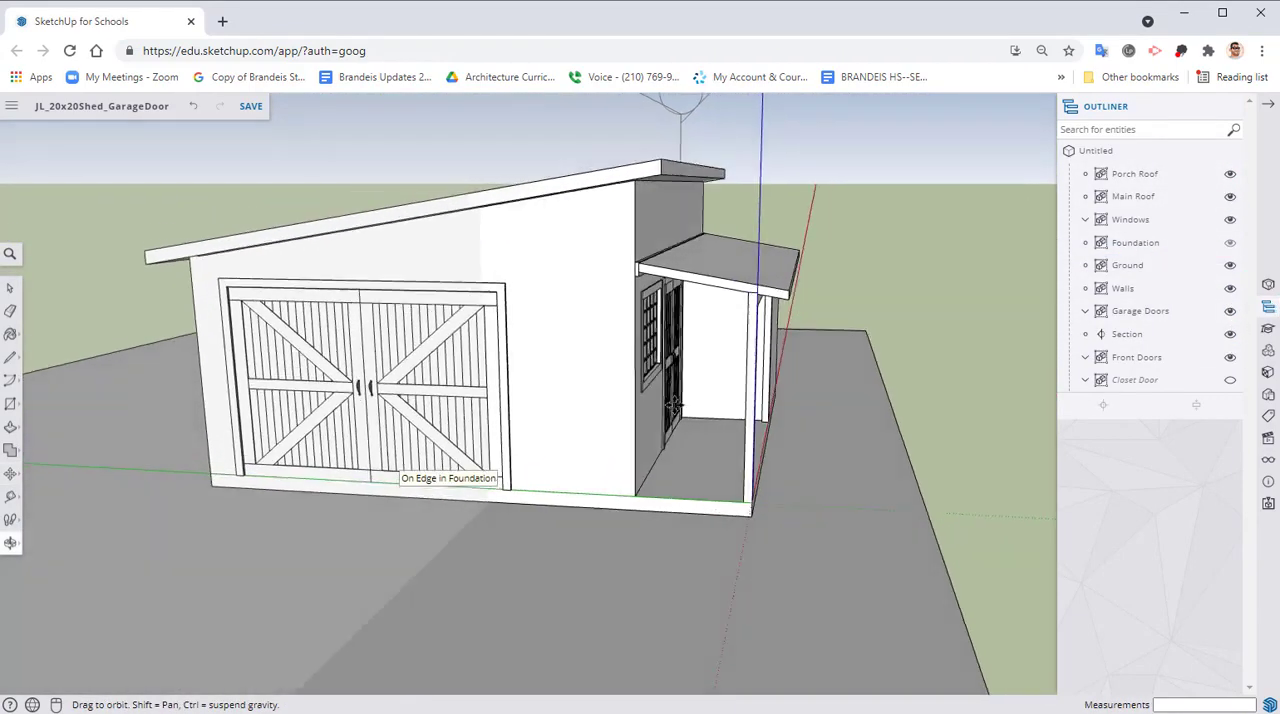
pyautogui.moveTo(369, 400); pyautogui.dragTo(470, 428, button='middle')
pyautogui.moveTo(589, 357); pyautogui.dragTo(620, 373, button='middle')
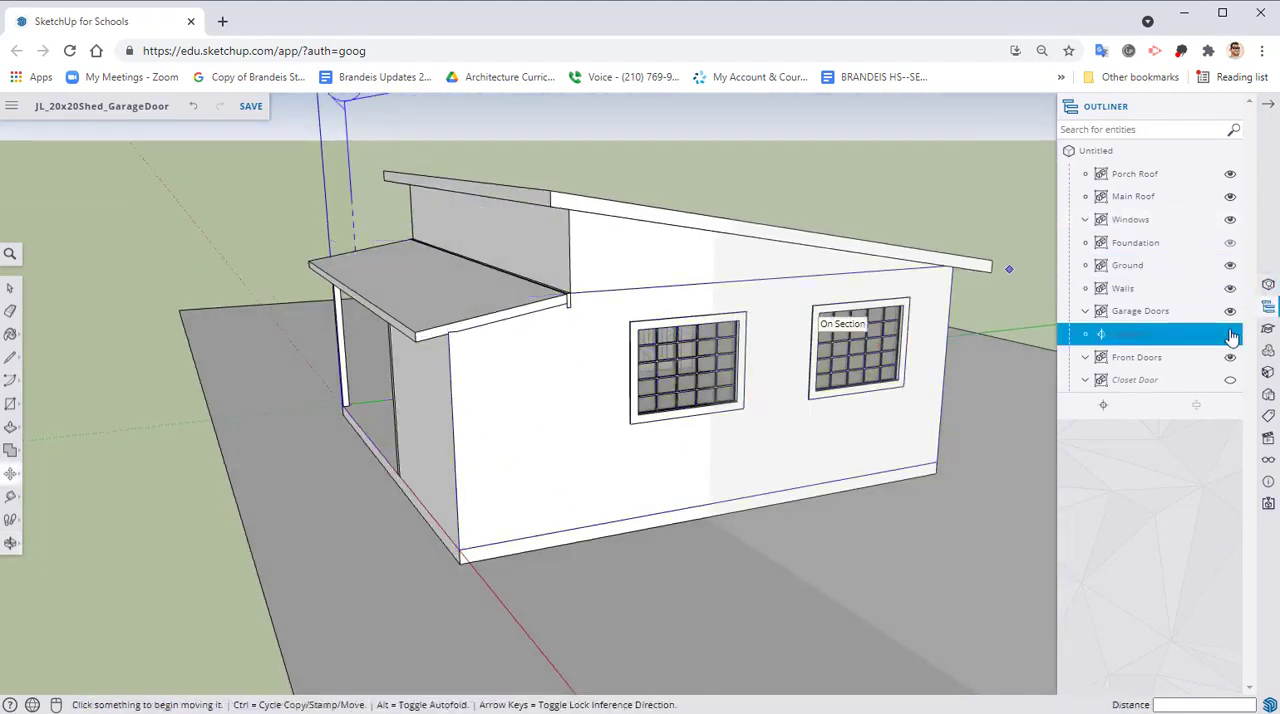
pyautogui.moveTo(274, 386); pyautogui.dragTo(406, 288, button='middle')
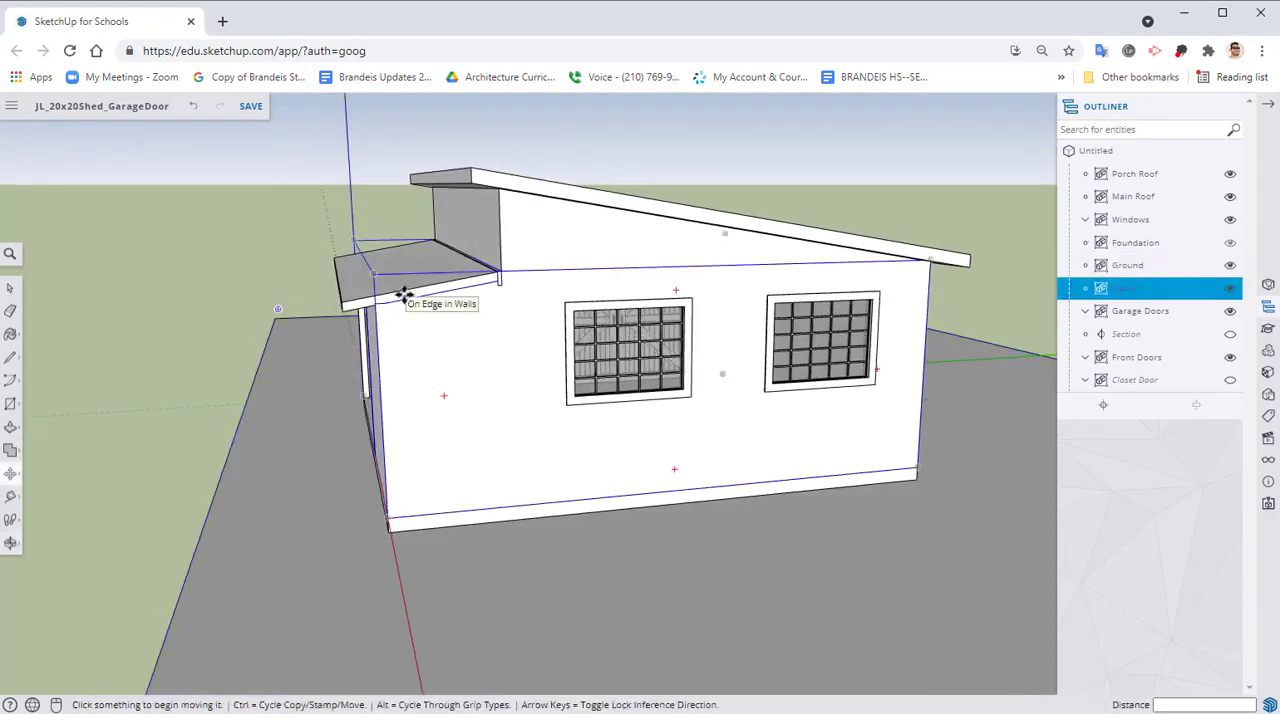
# Inside the Main Roof group, hide the gable's bottom edge above the two side windows with the Eraser, then close the group
pyautogui.rightClick(594, 256)
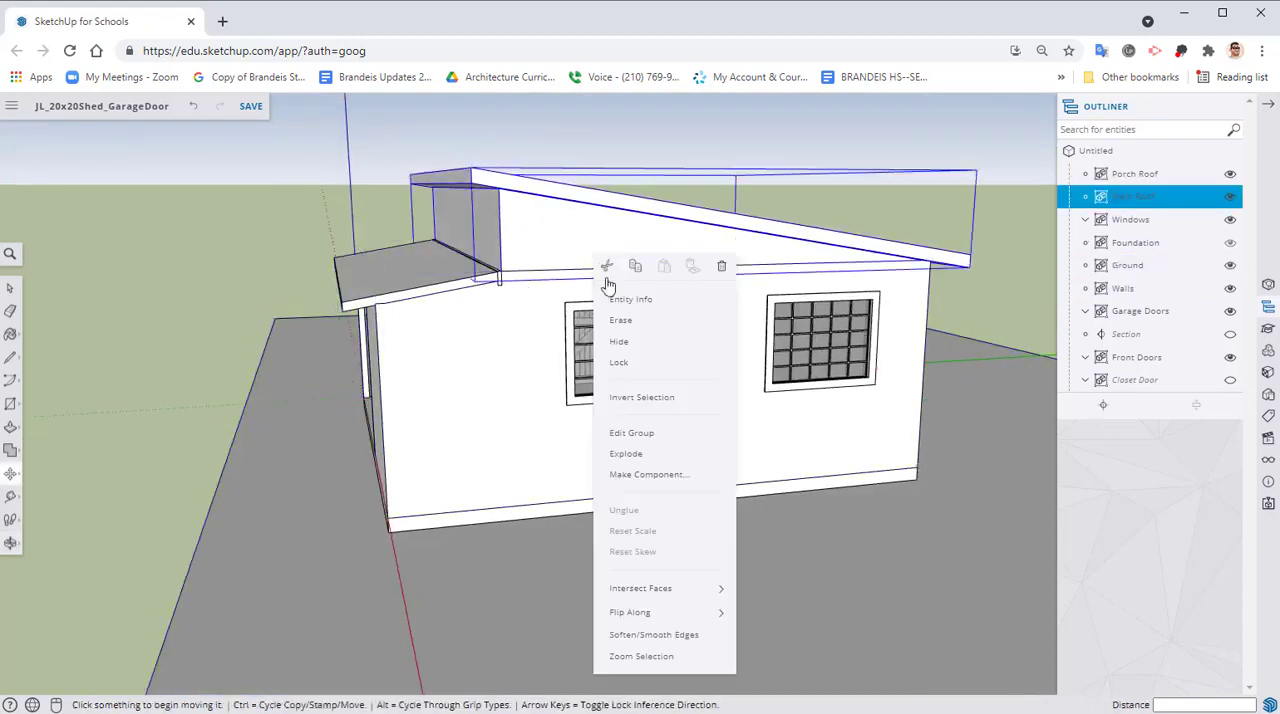
pyautogui.click(618, 440)
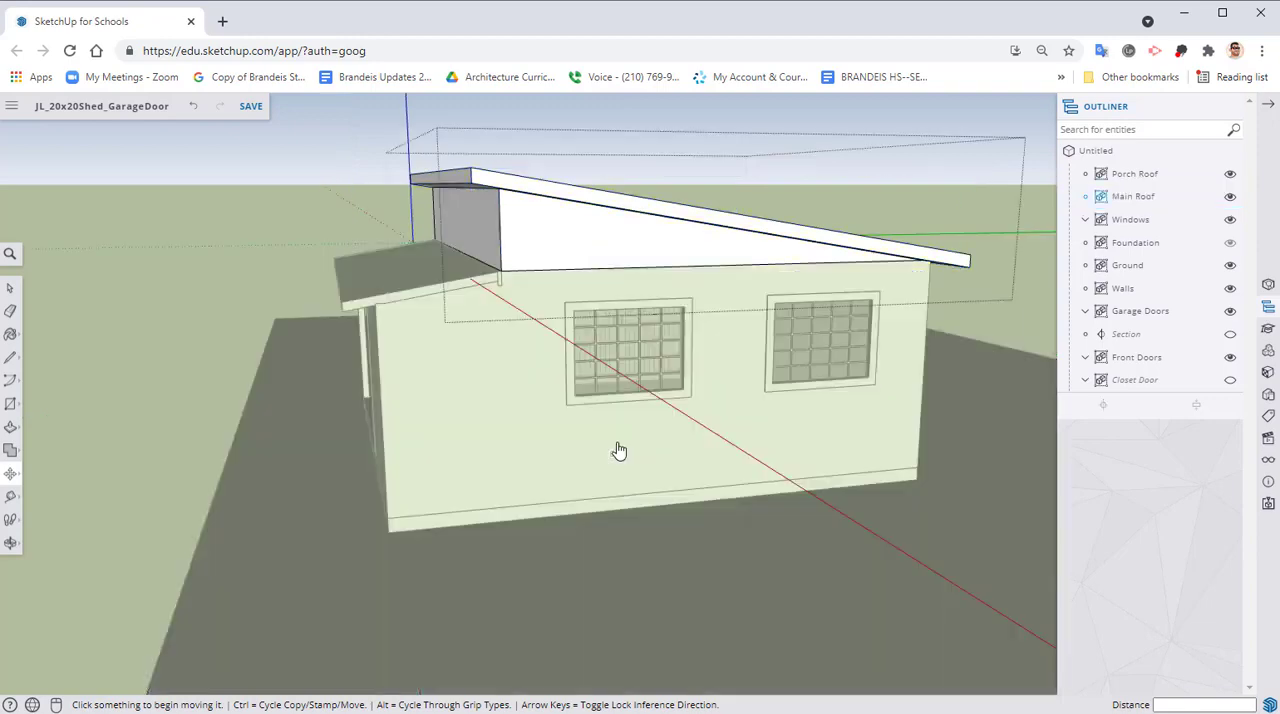
pyautogui.click(10, 313)
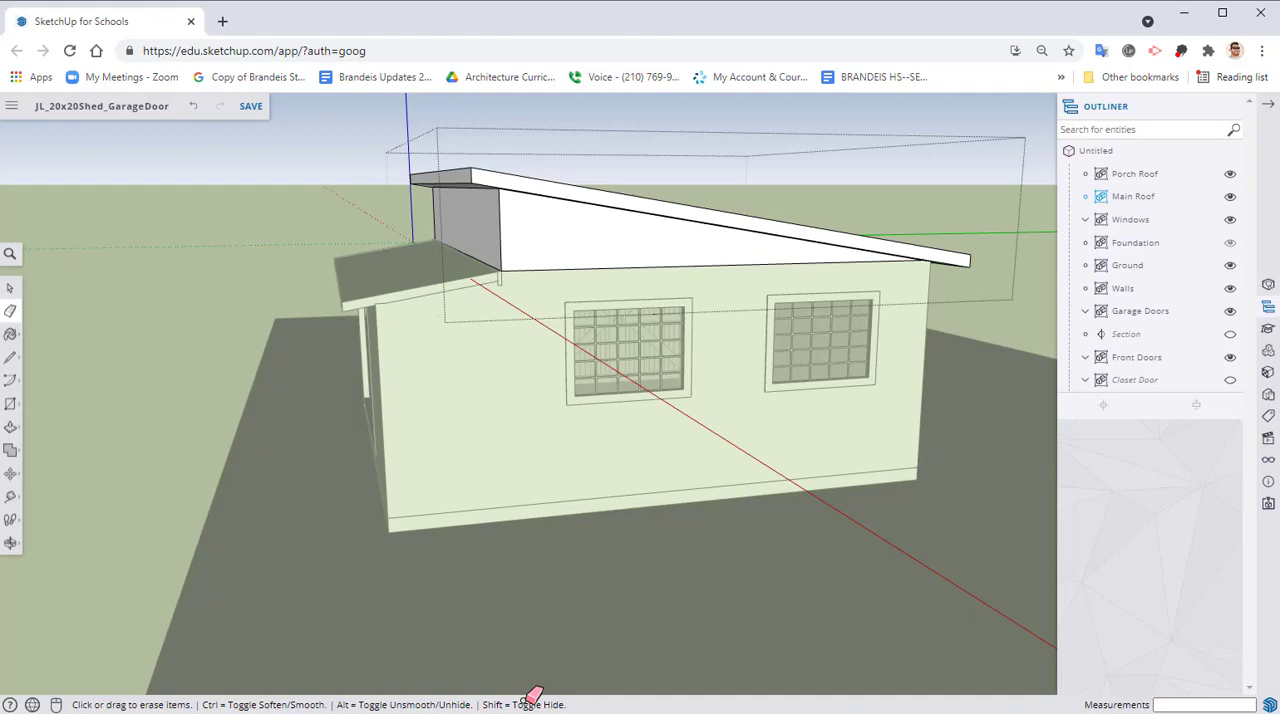
pyautogui.press('shift')
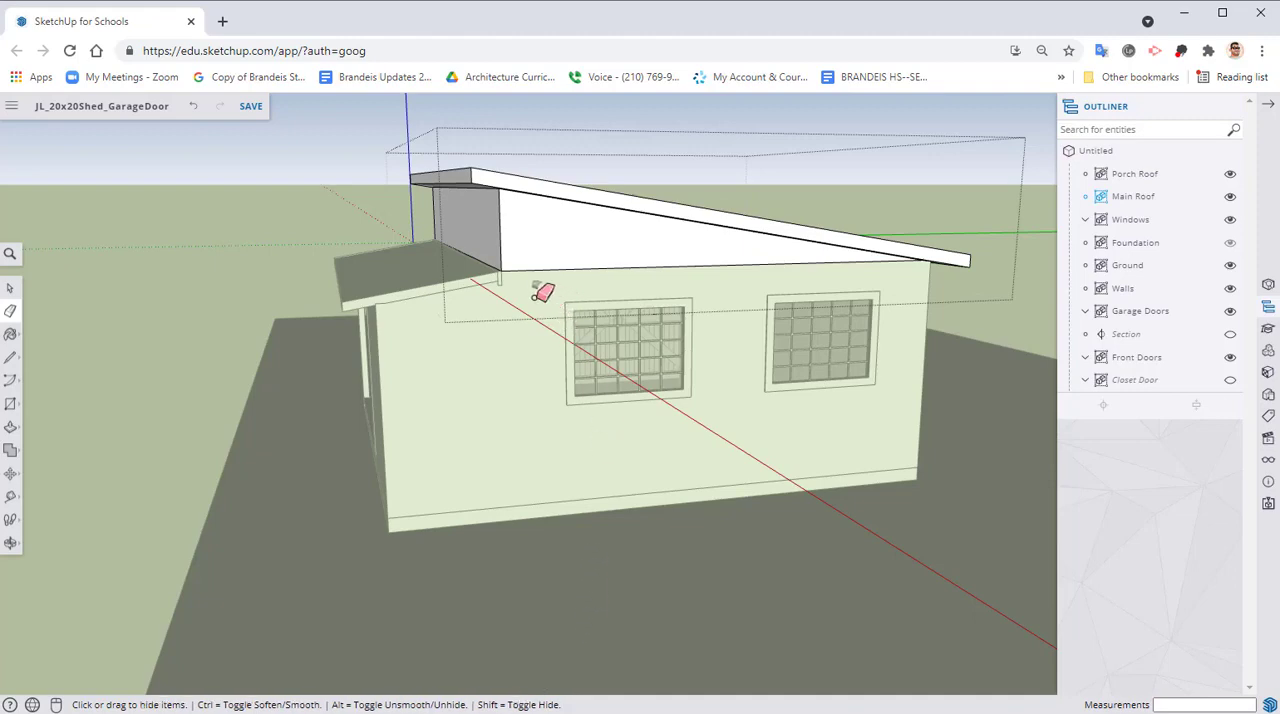
pyautogui.keyDown('shift'); pyautogui.click(584, 266); pyautogui.keyUp('shift')
pyautogui.rightClick(212, 190)
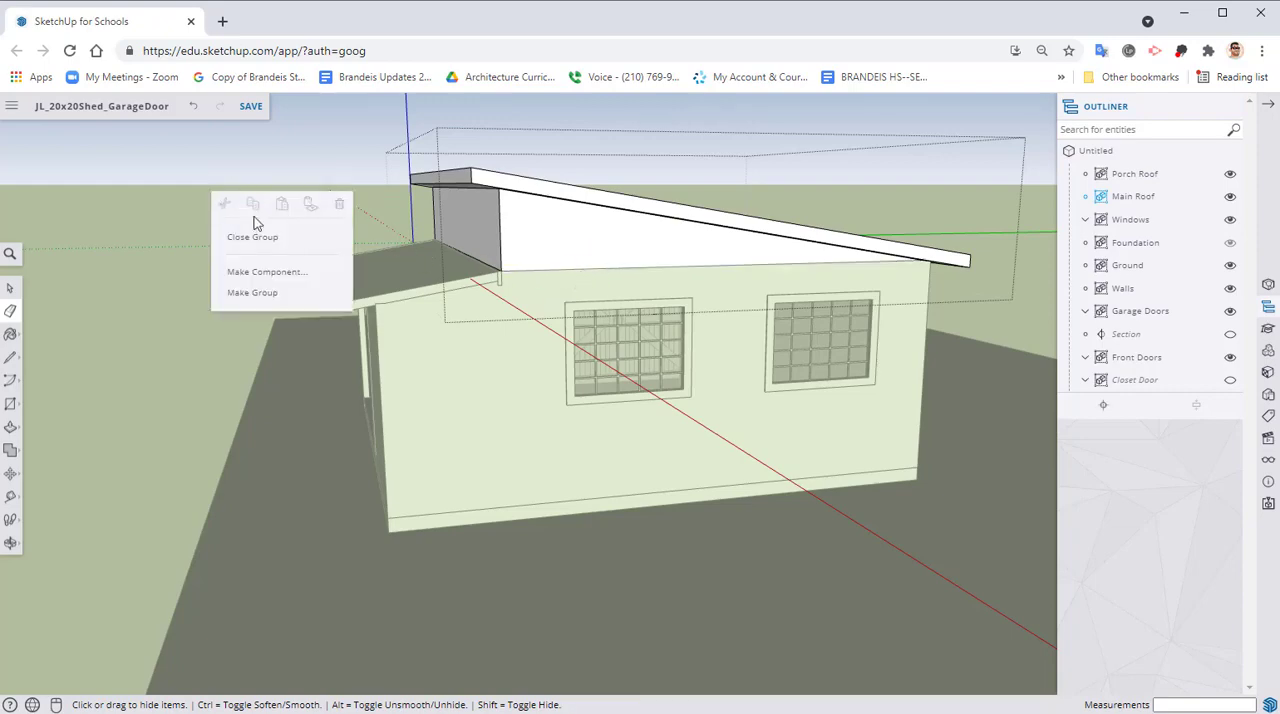
pyautogui.click(252, 237)
# Inside the Walls group, hide the side wall's top edge beneath the gable with the Eraser, then close the group
pyautogui.rightClick(528, 389)
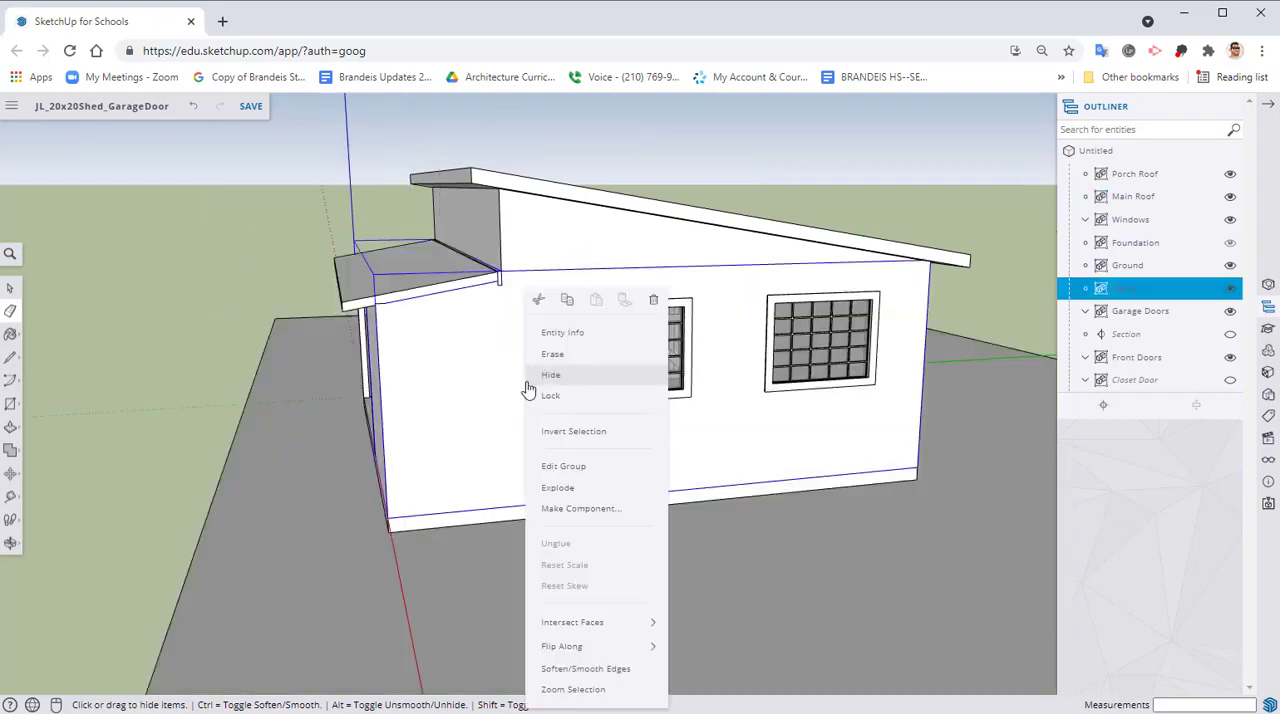
pyautogui.click(591, 466)
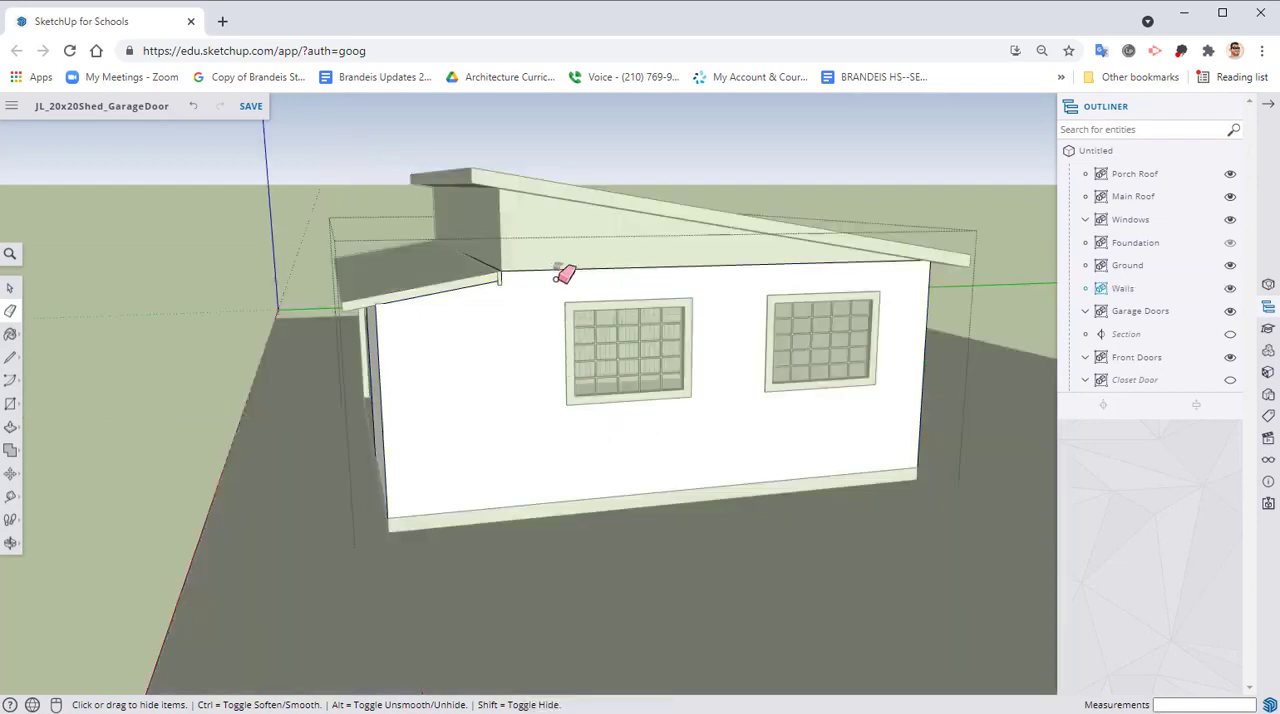
pyautogui.keyDown('shift'); pyautogui.click(565, 270); pyautogui.keyUp('shift')
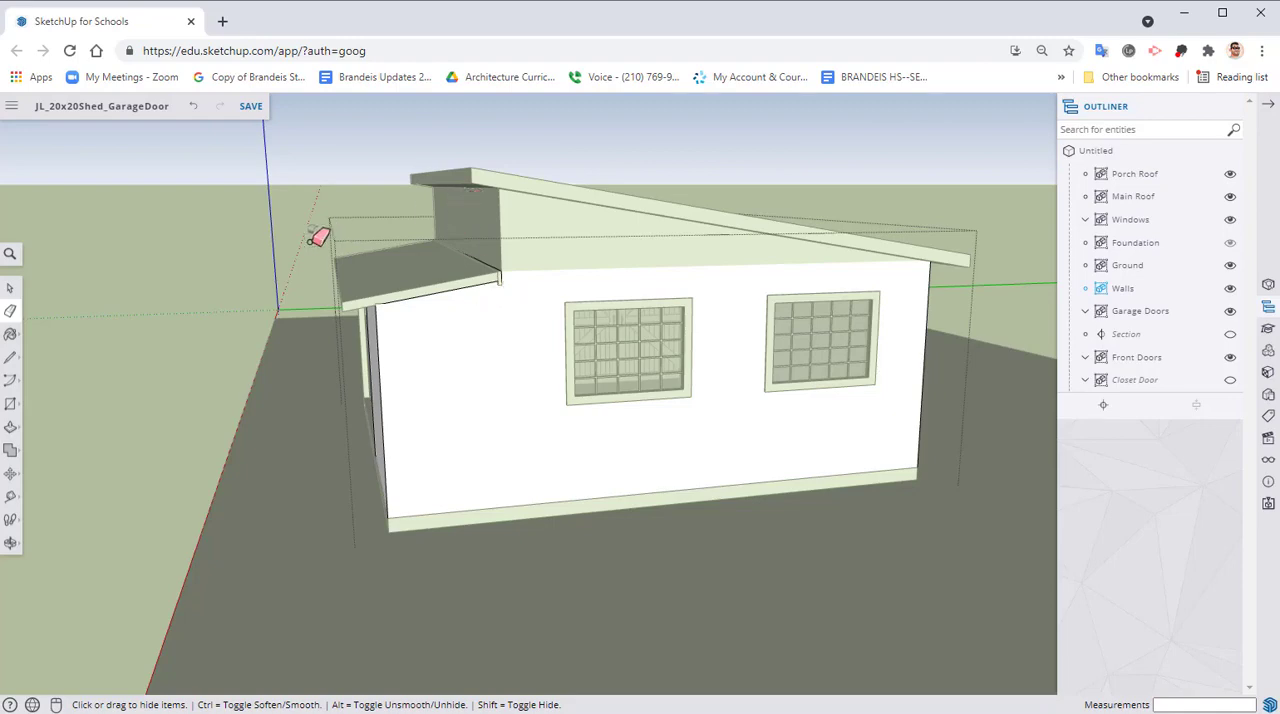
pyautogui.rightClick(163, 270)
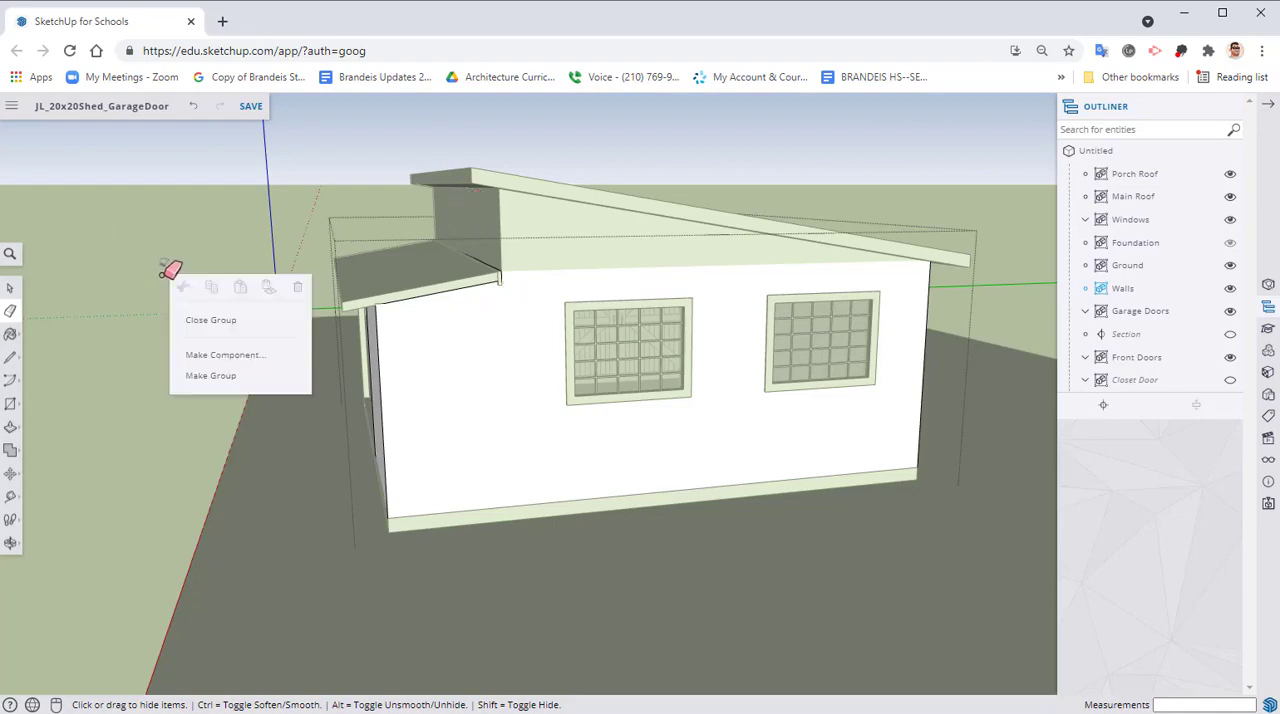
pyautogui.click(214, 320)
pyautogui.moveTo(191, 343); pyautogui.dragTo(880, 307, button='middle')
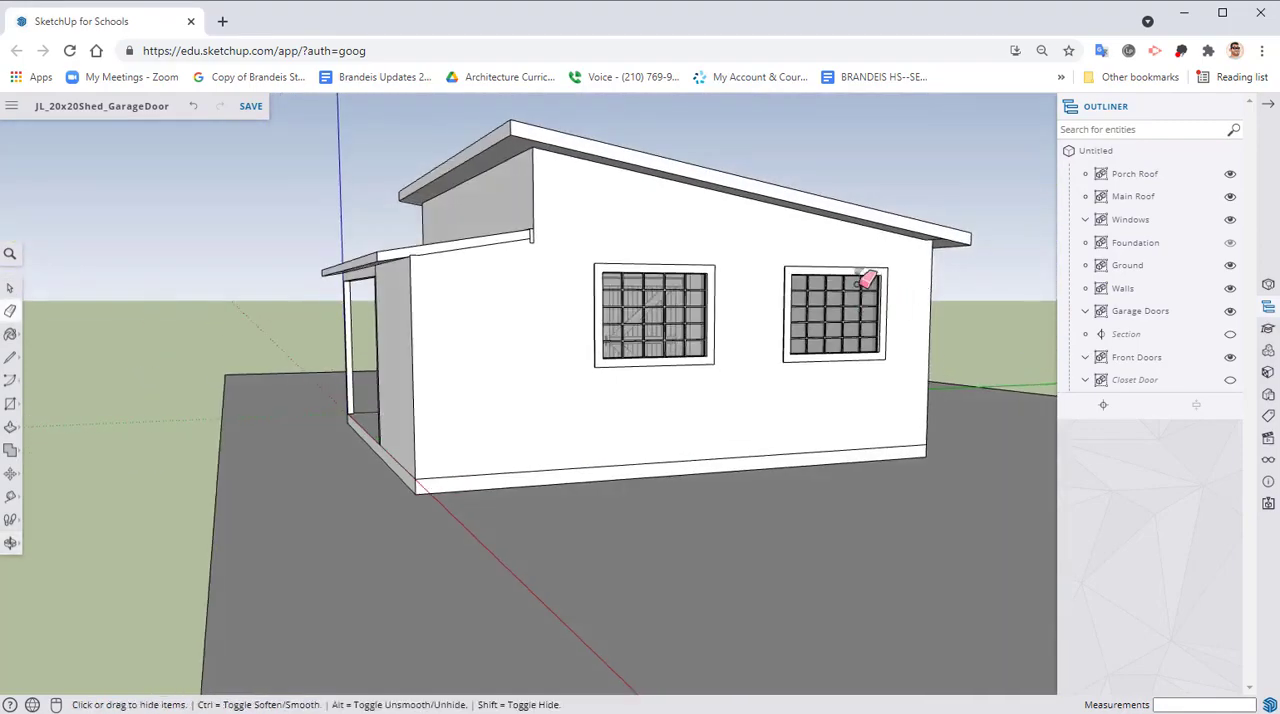
pyautogui.moveTo(506, 371)
pyautogui.mouseDown(button='middle')
pyautogui.moveTo(446, 386)
pyautogui.moveTo(1037, 380)
pyautogui.moveTo(857, 423)
pyautogui.moveTo(724, 365)
pyautogui.moveTo(531, 377)
pyautogui.moveTo(474, 409)
pyautogui.moveTo(631, 434)
pyautogui.mouseUp(button='middle')
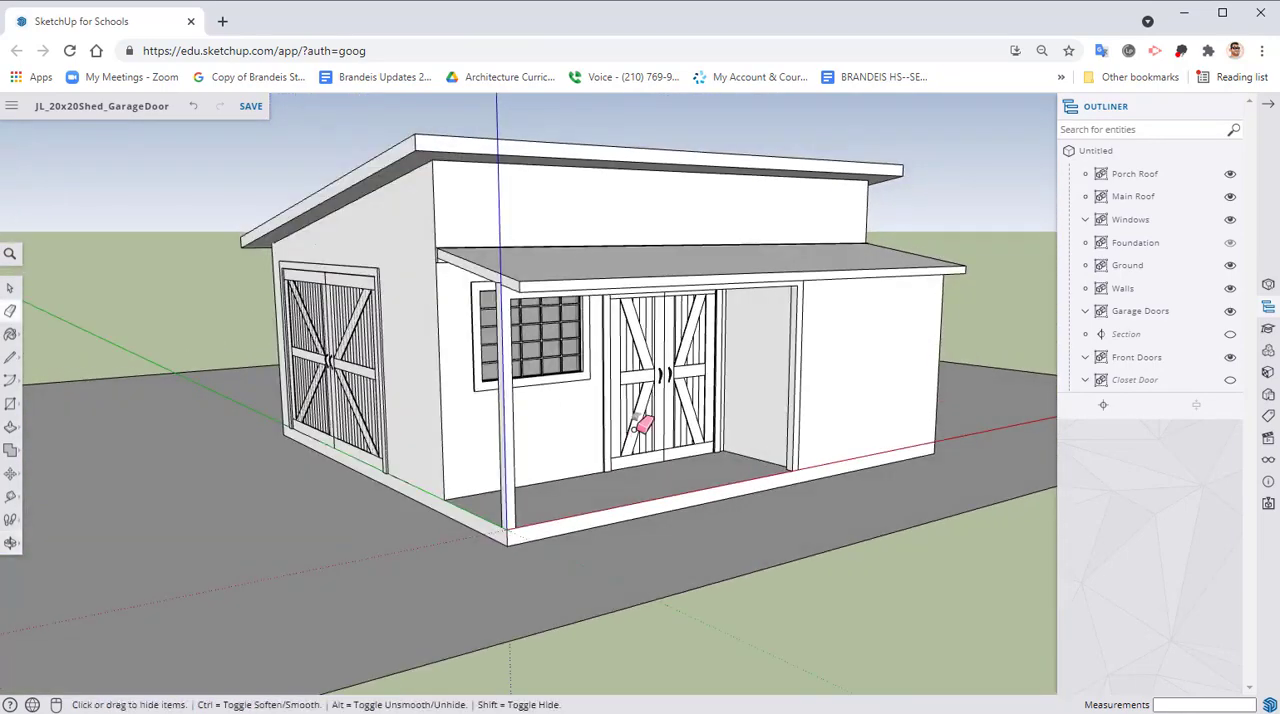